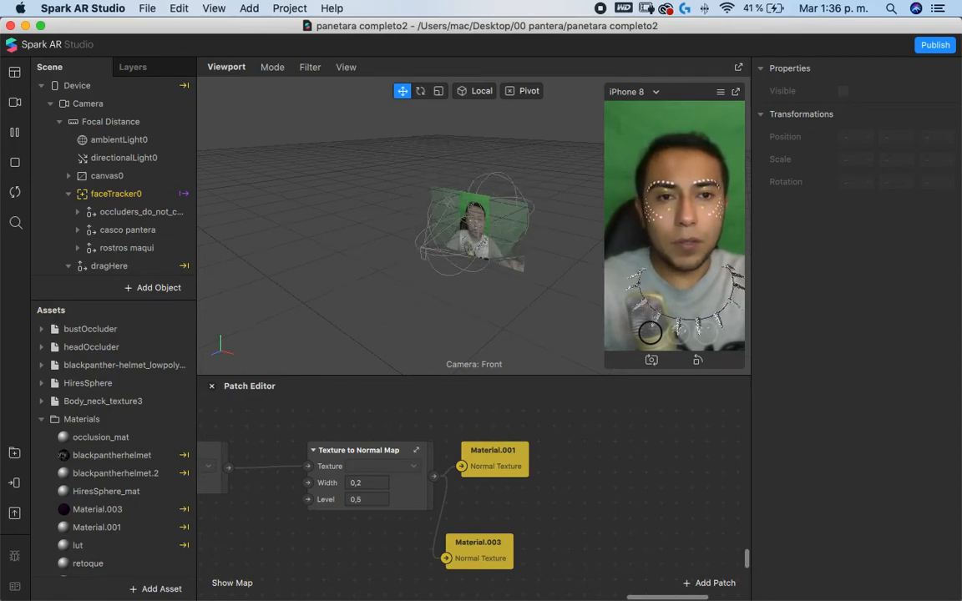
- Switch to Chrome and open the Aumentados channel page from the Spark AR scene tutorial on YouTube
key("ctrl+Left")
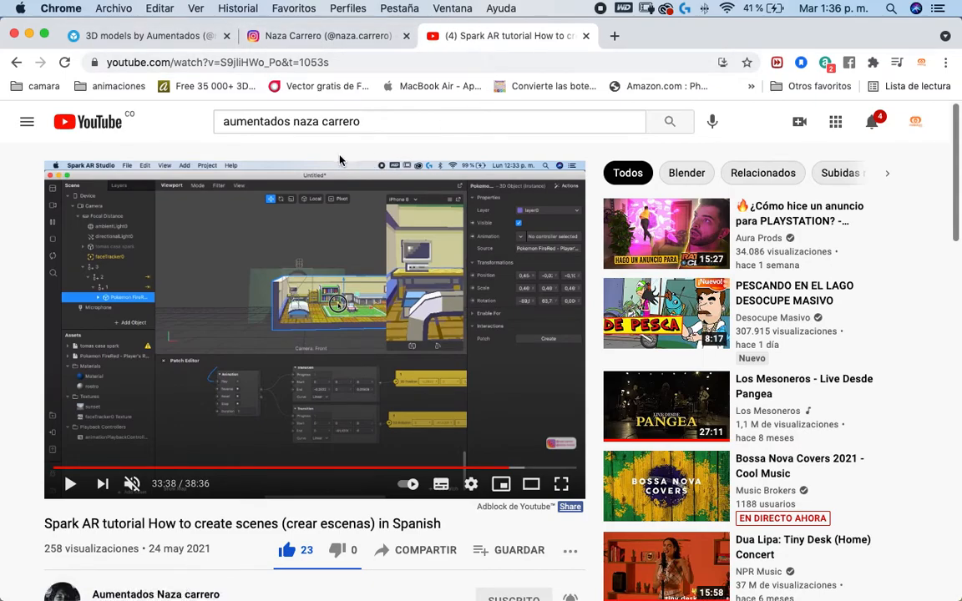
scroll(144, 499, "down", 2)
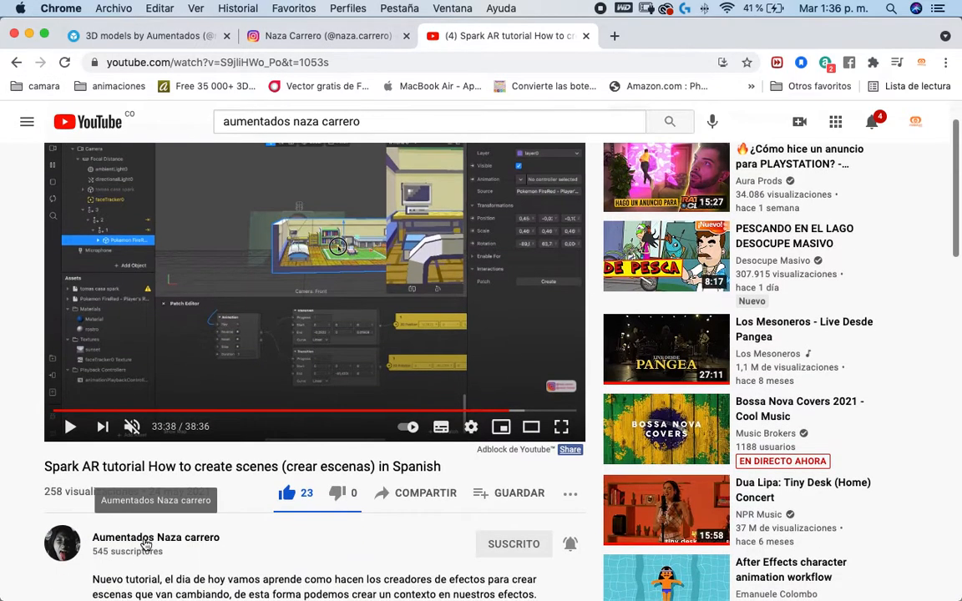
left_click(158, 547)
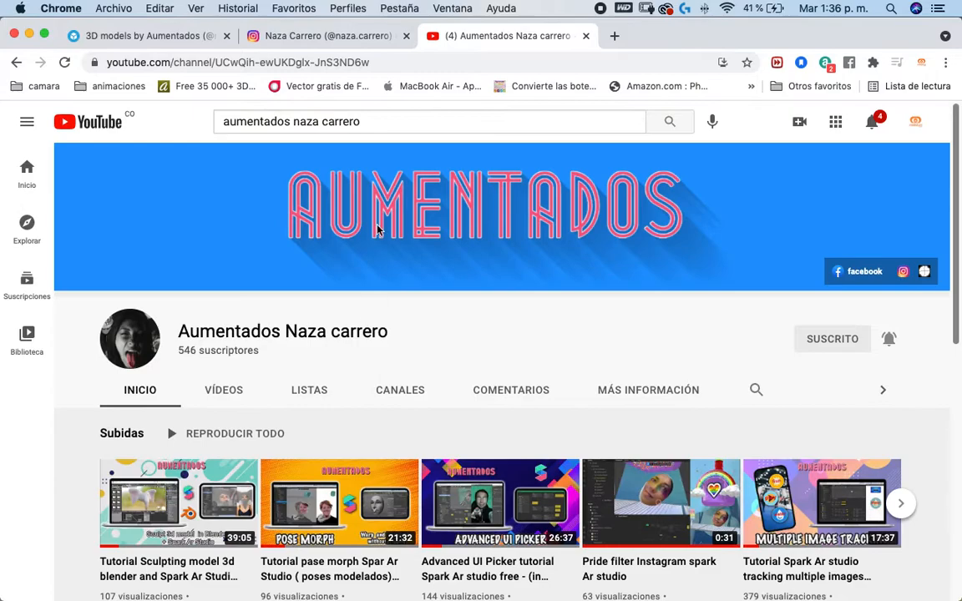
- Watch the "Ashoka" filter process video on Instagram, mute it and close the post
left_click(310, 36)
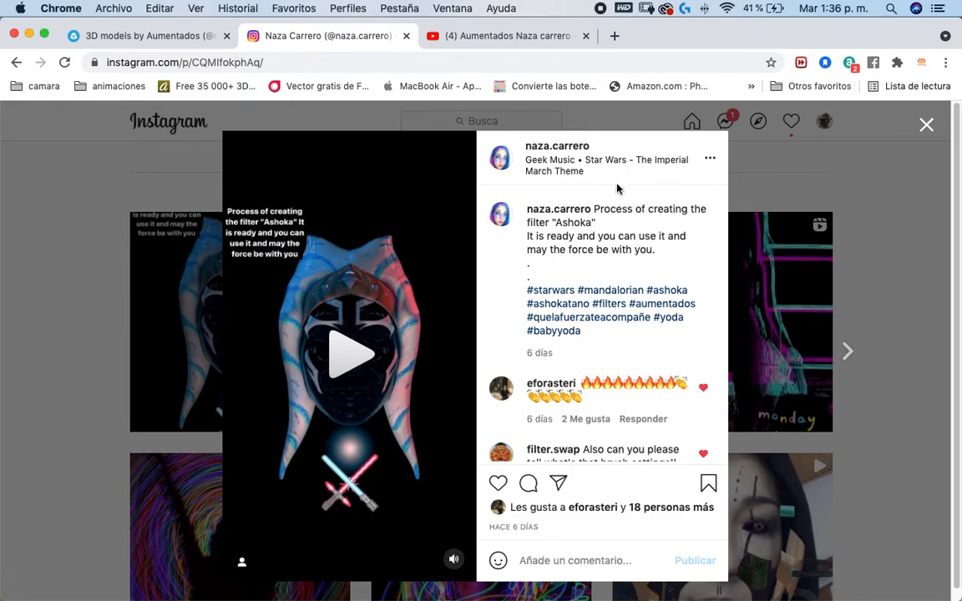
left_click(351, 357)
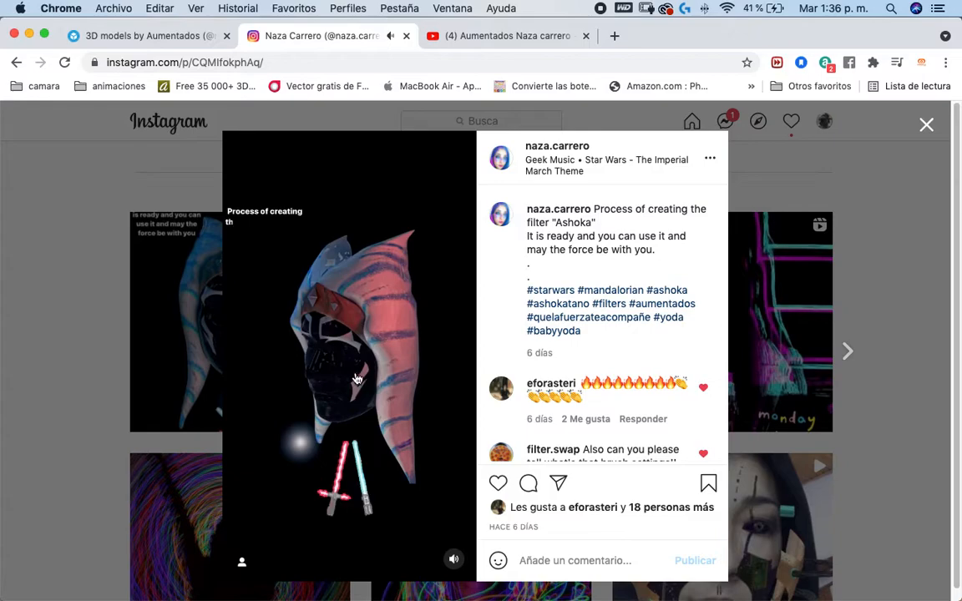
left_click(453, 560)
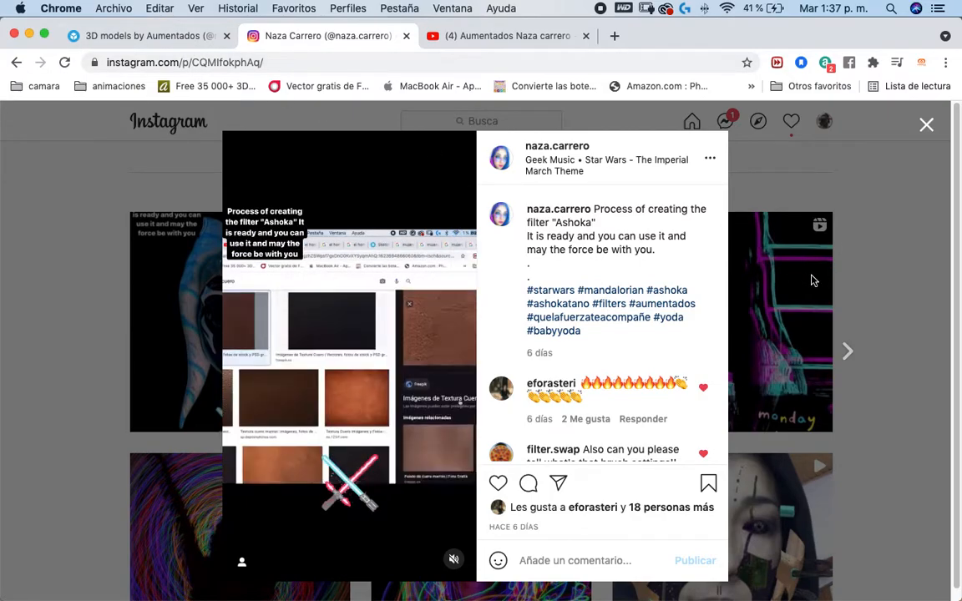
left_click(86, 373)
- Switch to Spark AR Studio, preview the panther effect with its second and third face-makeup options, and pause the simulation
key("ctrl+Right")
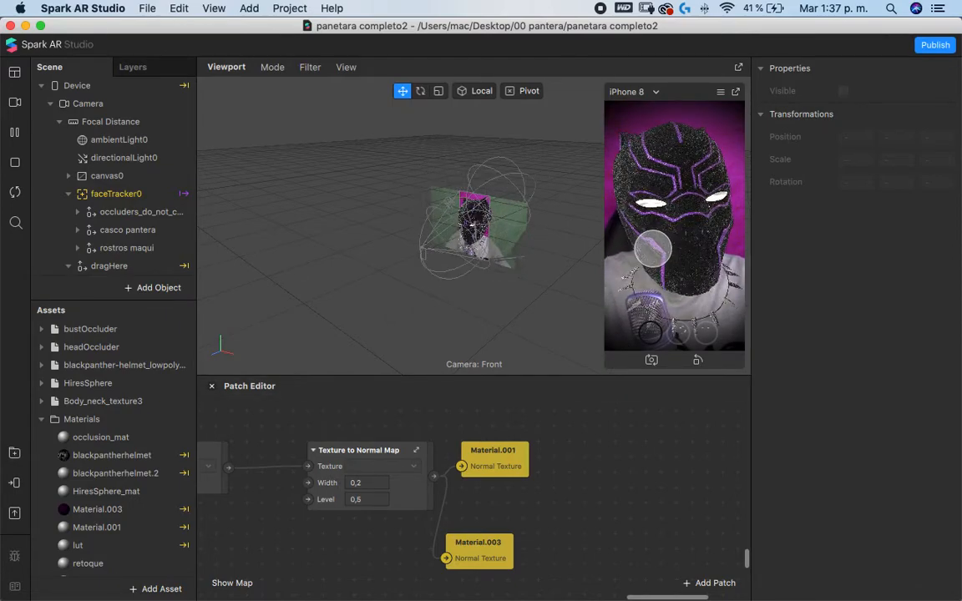
left_click(642, 280)
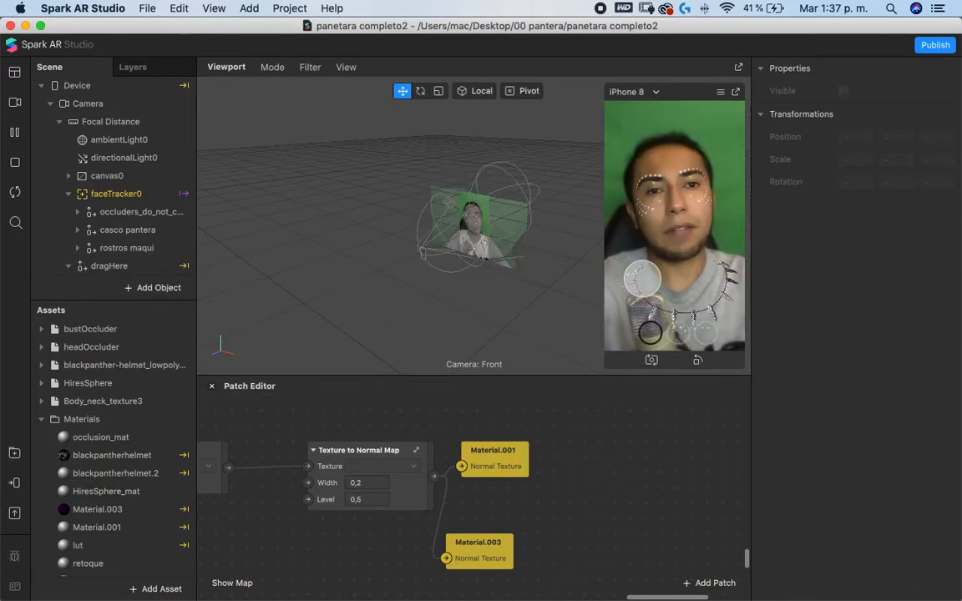
left_click(679, 333)
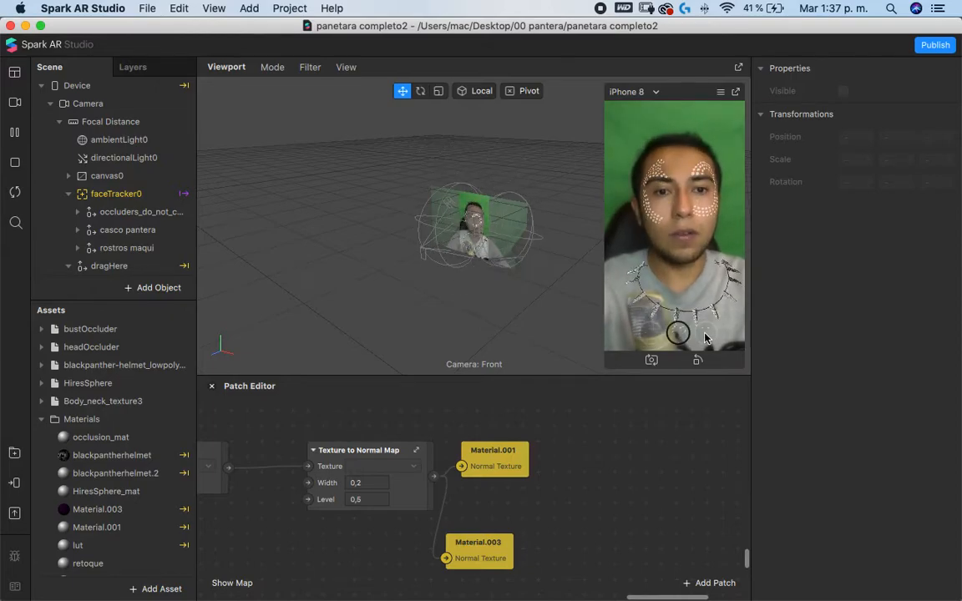
left_click(705, 334)
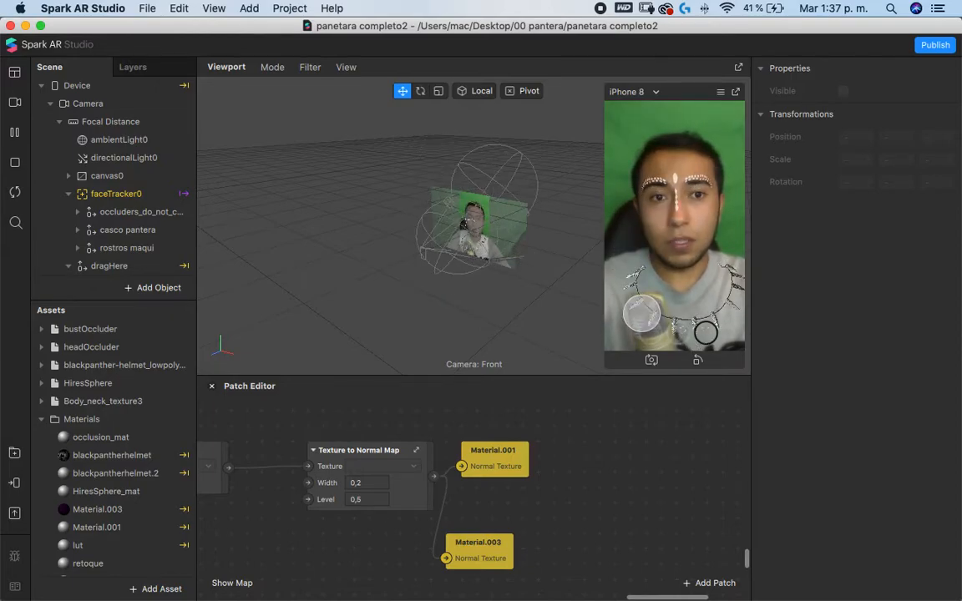
left_click(14, 132)
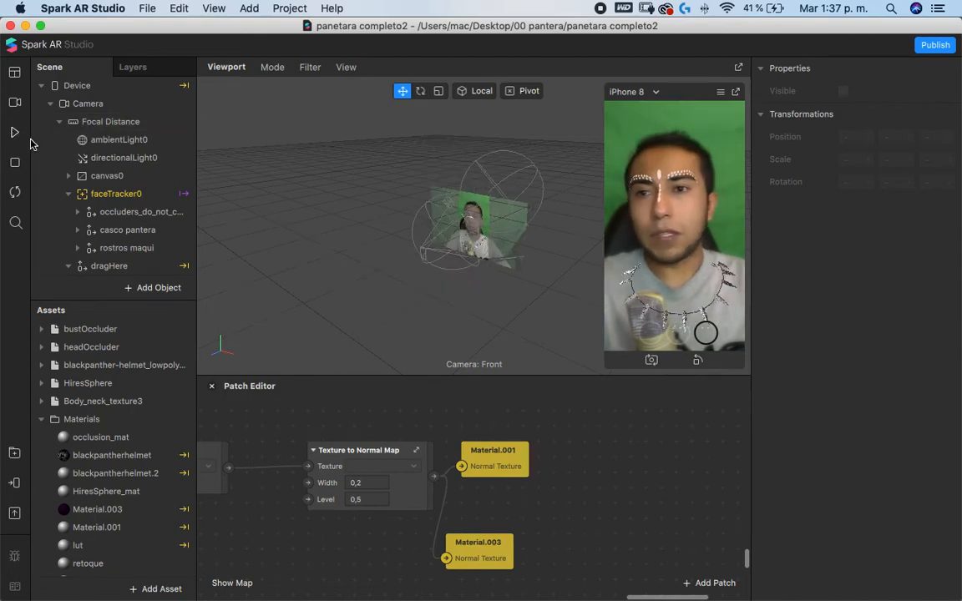
- Bring up the Untitled room project and look over its Animation and Transition patches
key("ctrl+Up")
key("ctrl+Right")
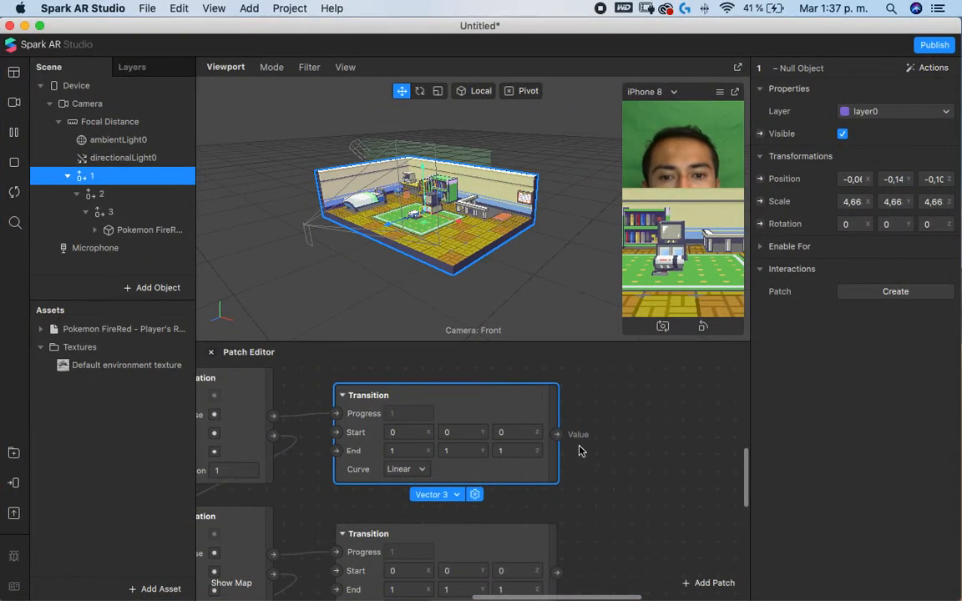
scroll(580, 443, "down", 3)
- Switch to Chrome and open "Spark AR tutorial How to create scenes" from the Aumentados channel's uploaded videos
key("ctrl+Left")
key("ctrl+Left")
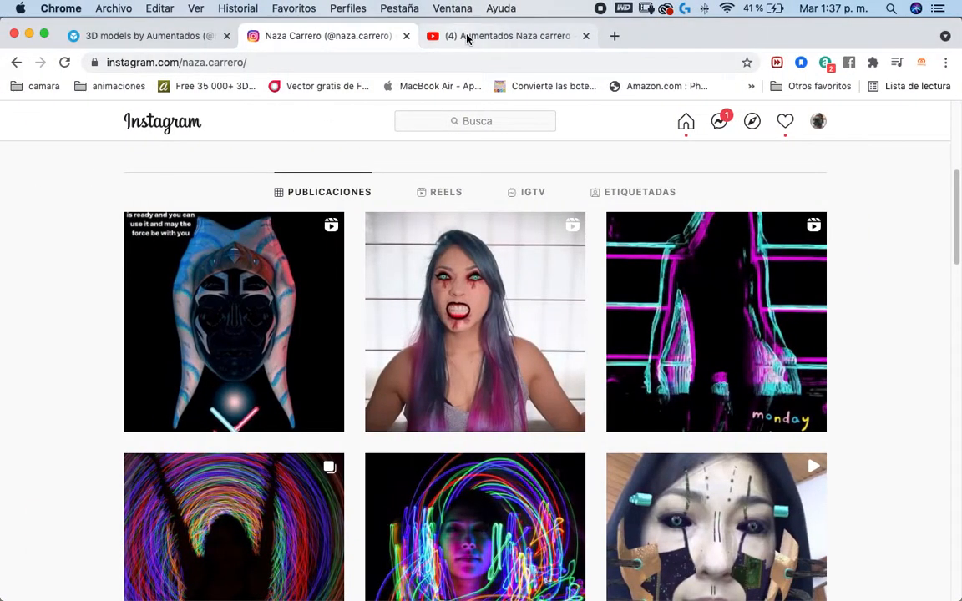
left_click(466, 35)
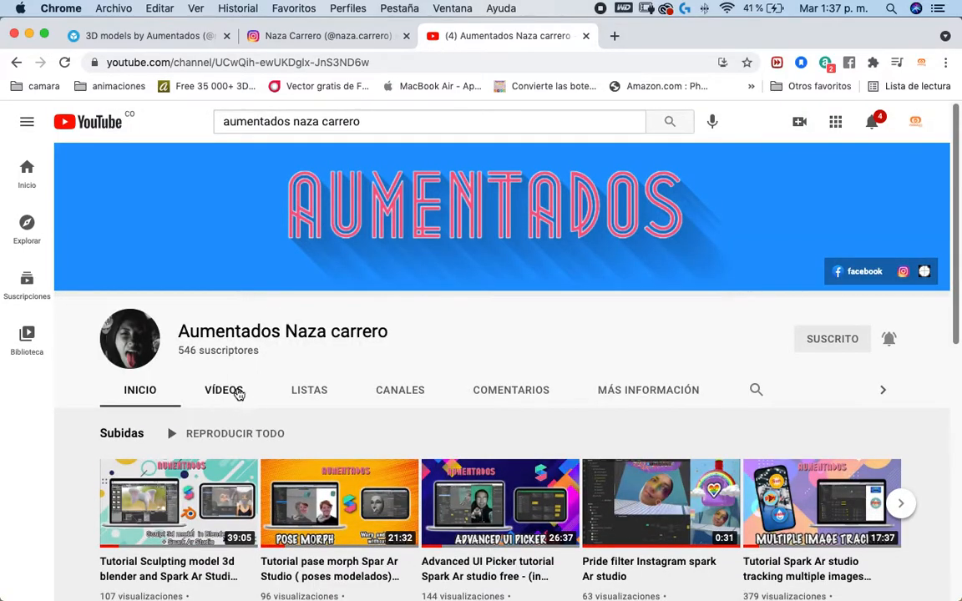
left_click(224, 390)
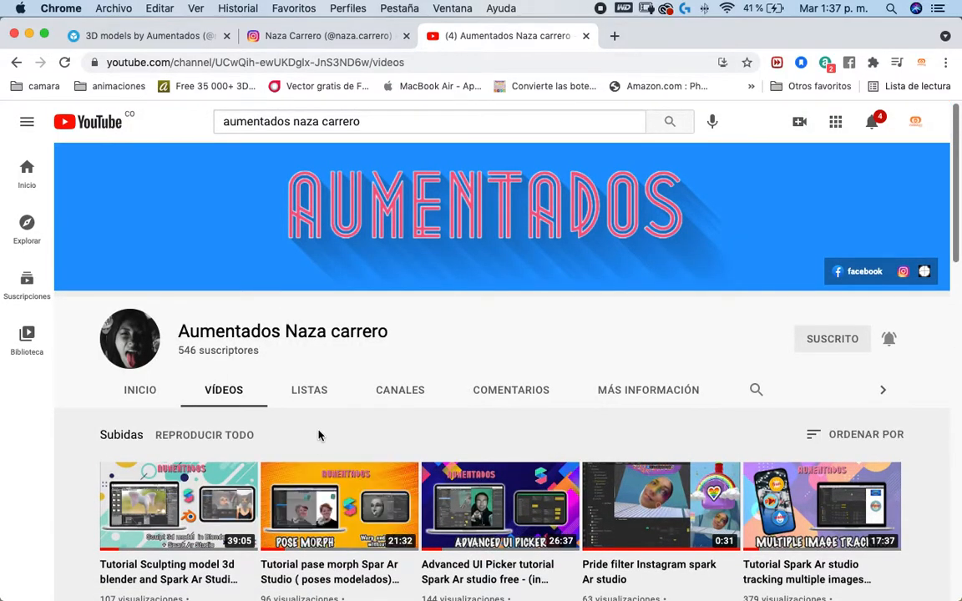
scroll(326, 377, "down", 4)
scroll(326, 374, "down", 3)
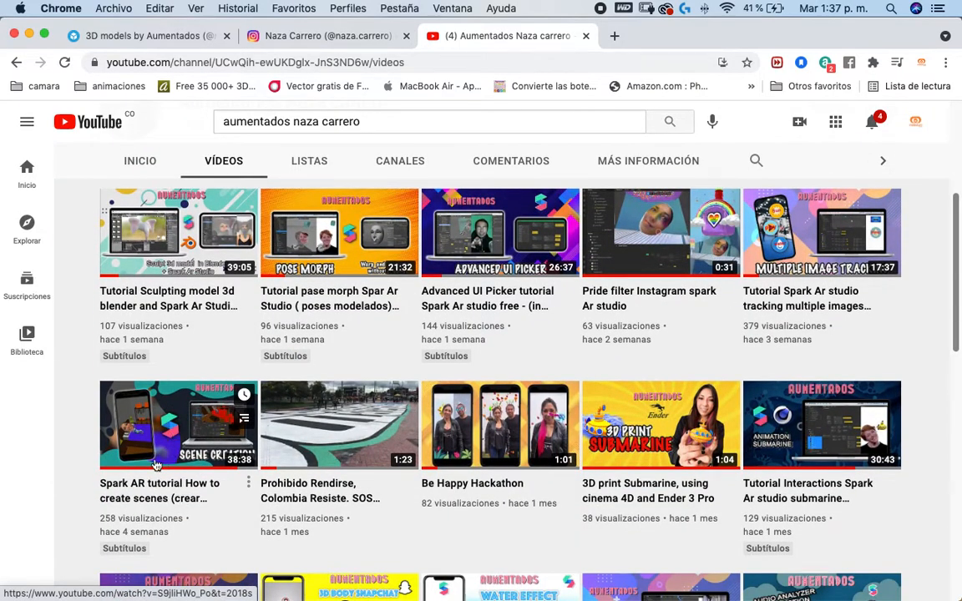
left_click(172, 420)
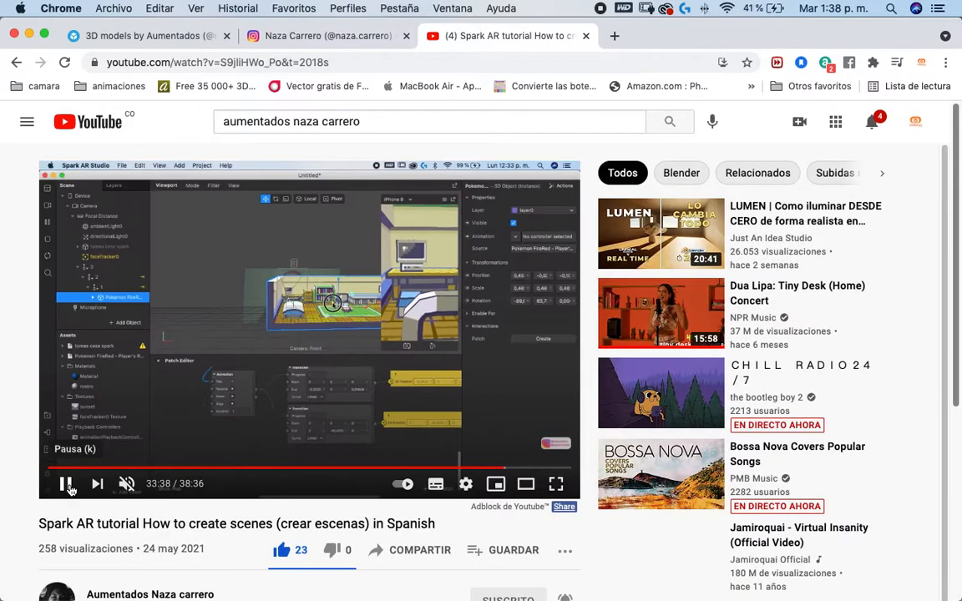
- Pause the scene-creation tutorial and seek to 34:50 to show the Transition and position patches
left_click(67, 484)
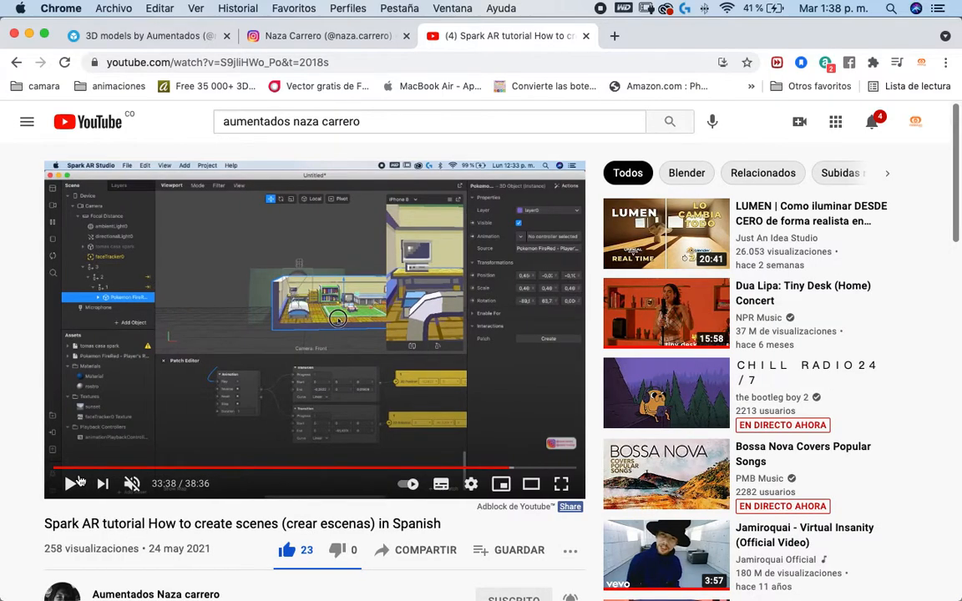
scroll(79, 481, "down", 1)
left_click_drag(511, 438, 532, 441)
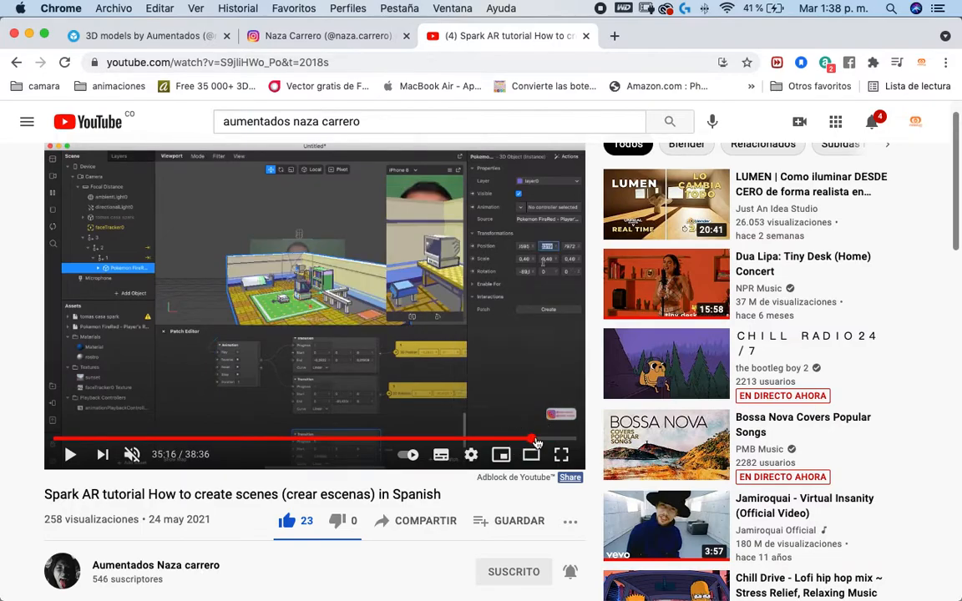
left_click(527, 440)
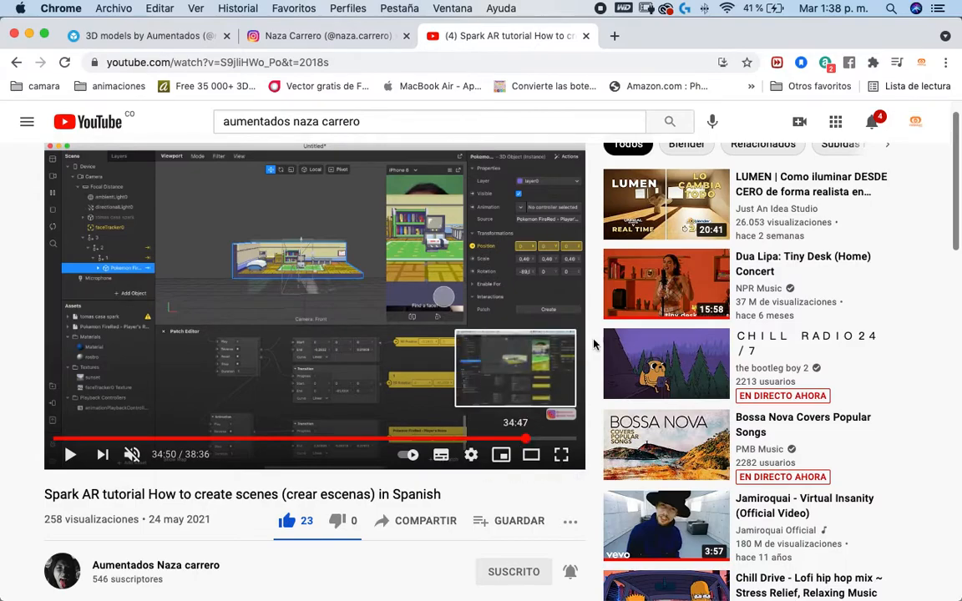
- Switch to the Untitled Spark AR Studio project and move null object 1 with the room to about X -0.024
key("ctrl+Right")
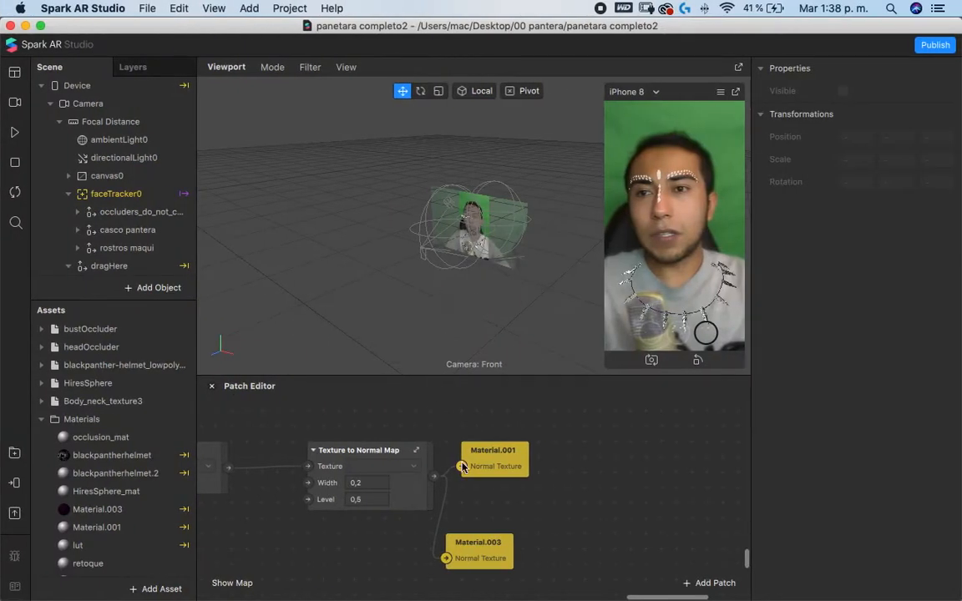
key("ctrl+Right")
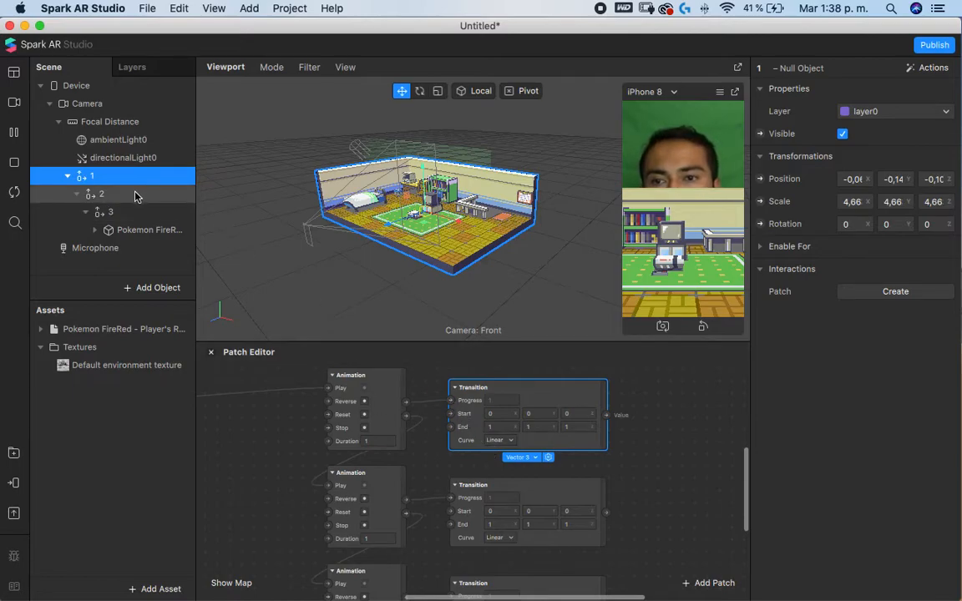
scroll(439, 235, "up", 1)
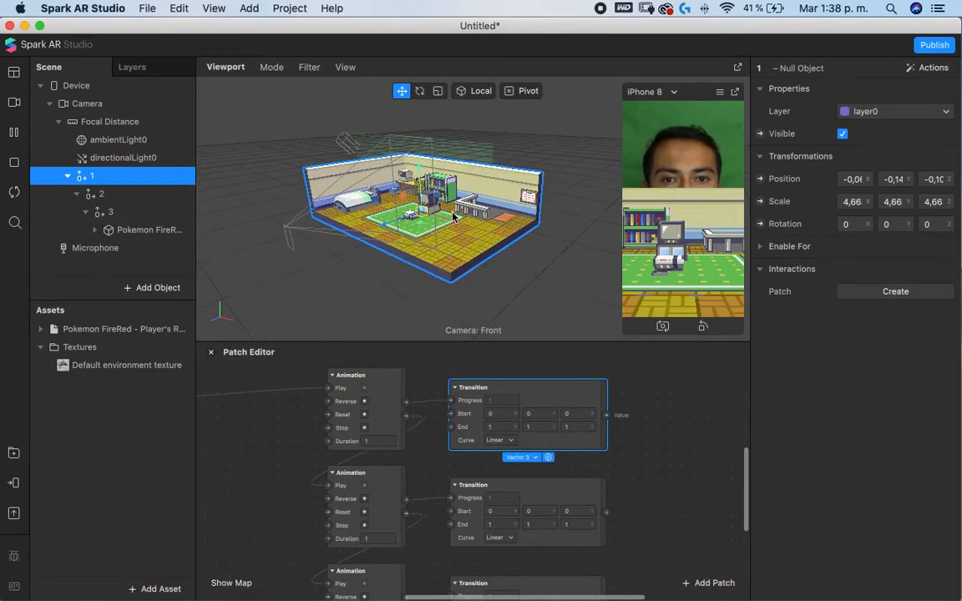
mouse_move(444, 221)
left_mouse_down()
mouse_move(462, 217)
mouse_move(452, 224)
left_mouse_up()
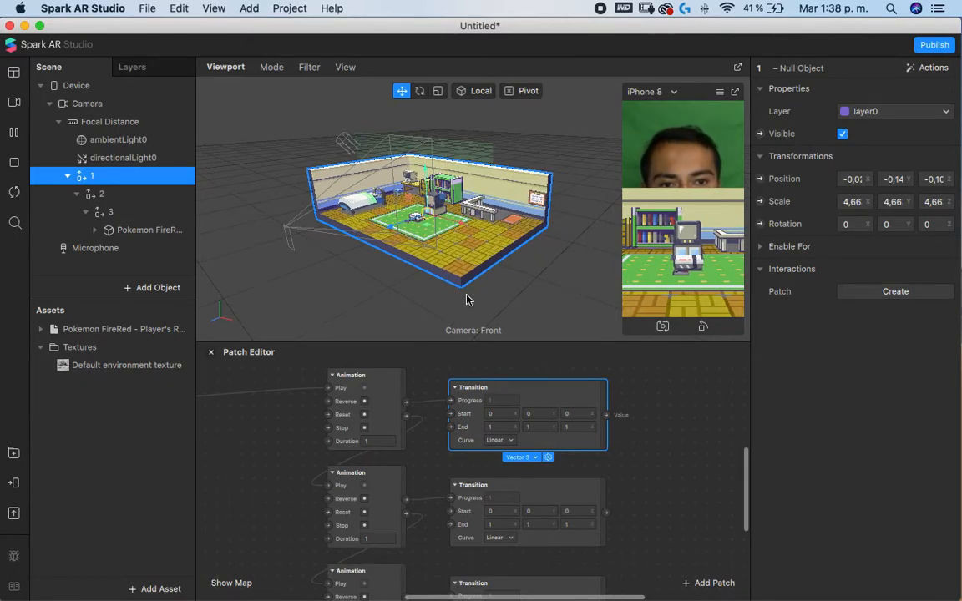
- Create a 3D Position patch for null object 1 and place it beside the first Transition patch
left_click(762, 180)
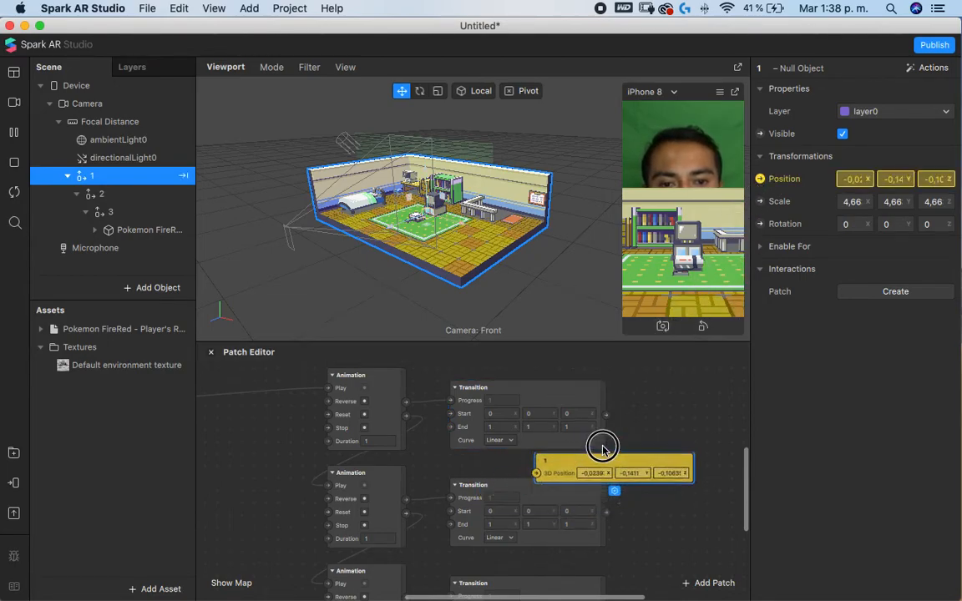
left_click(665, 401)
scroll(615, 435, "up", 3)
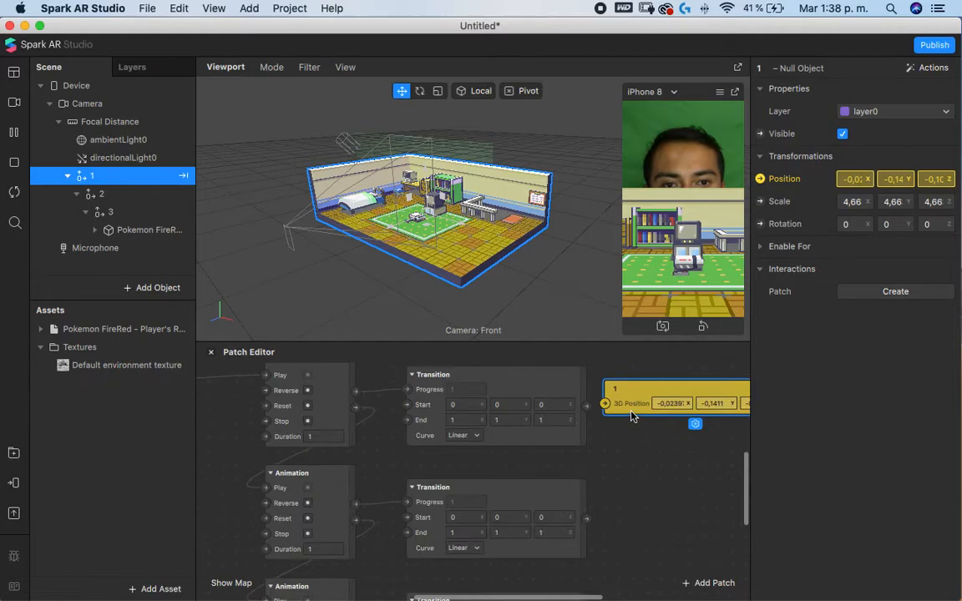
- Copy null object 1's position (X -0,02397, Y -0,1411, Z -0,10635) into Start and End of the first Transition patch
left_click(636, 422)
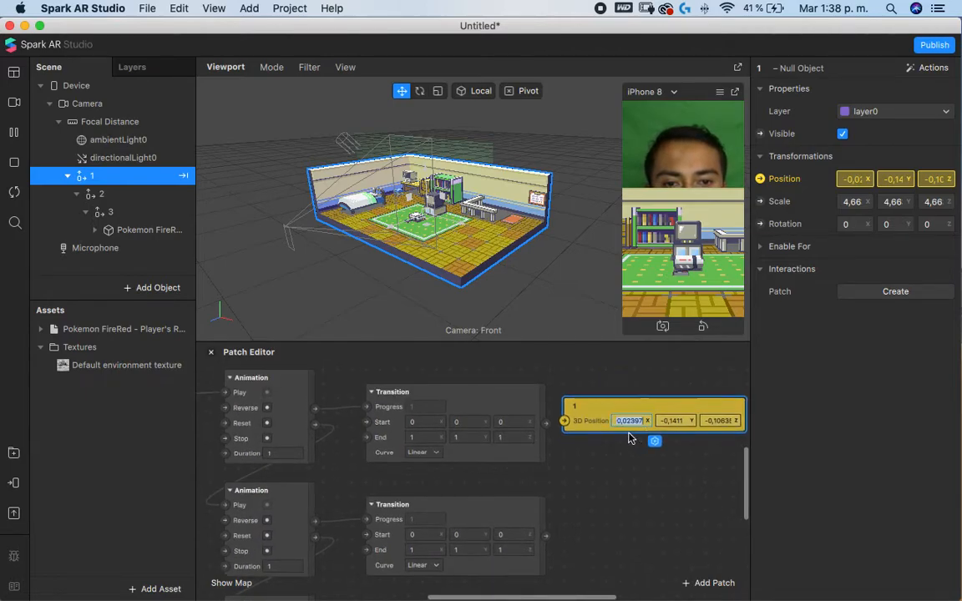
left_click(413, 424)
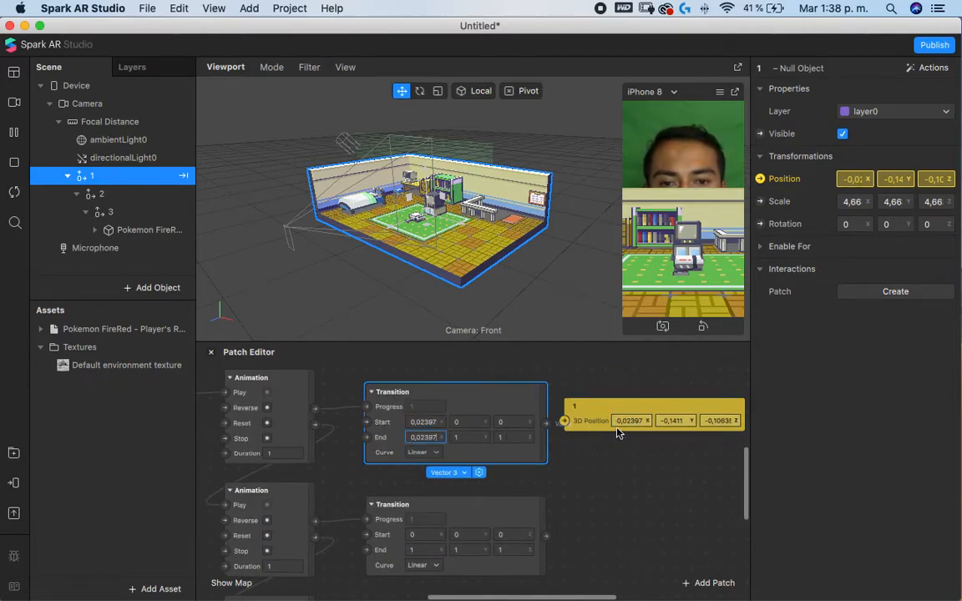
left_click_drag(685, 421, 644, 438)
key("super+c")
left_click_drag(475, 424, 434, 443)
key("super+v")
key("super+v")
left_click(704, 421)
left_click(502, 422)
key("super+v")
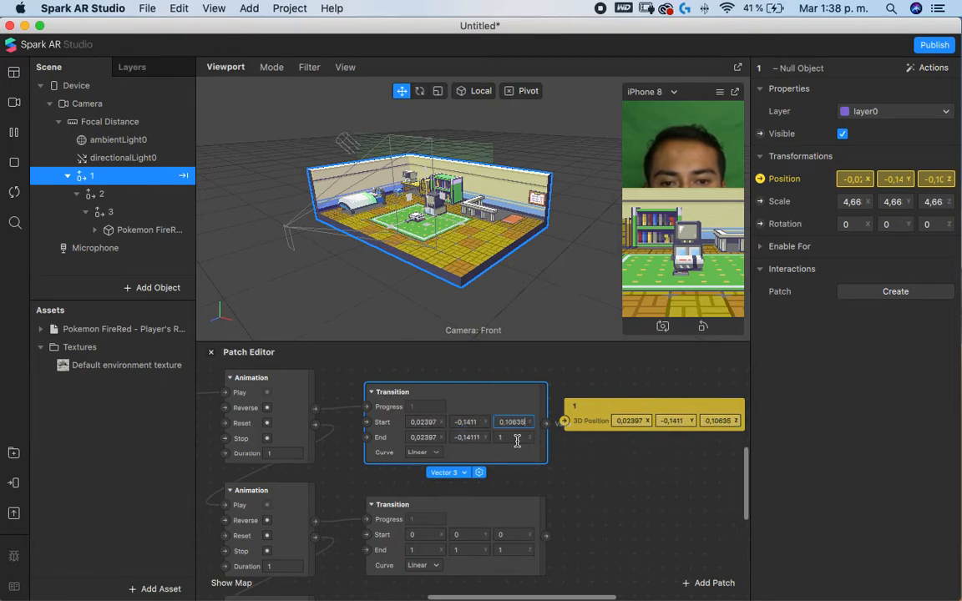
left_click(587, 464)
- Move the Screen Tap and Delay patches closer to the Animation patches in the Patch Editor
scroll(578, 456, "left", 5)
scroll(534, 458, "down", 4)
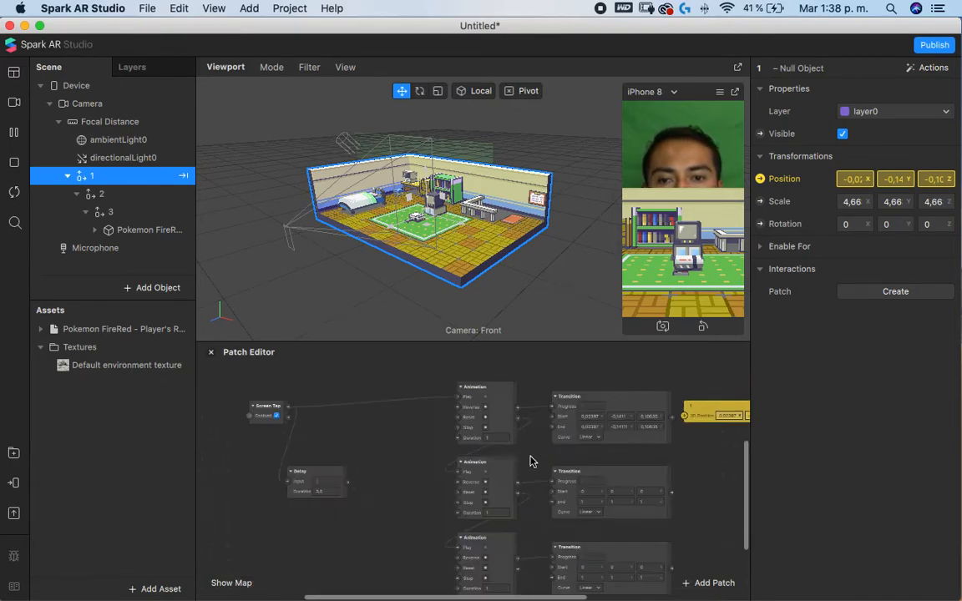
left_click_drag(284, 408, 367, 396)
left_click_drag(317, 474, 403, 454)
scroll(496, 407, "right", 5)
scroll(496, 407, "down", 2)
scroll(423, 397, "left", 5)
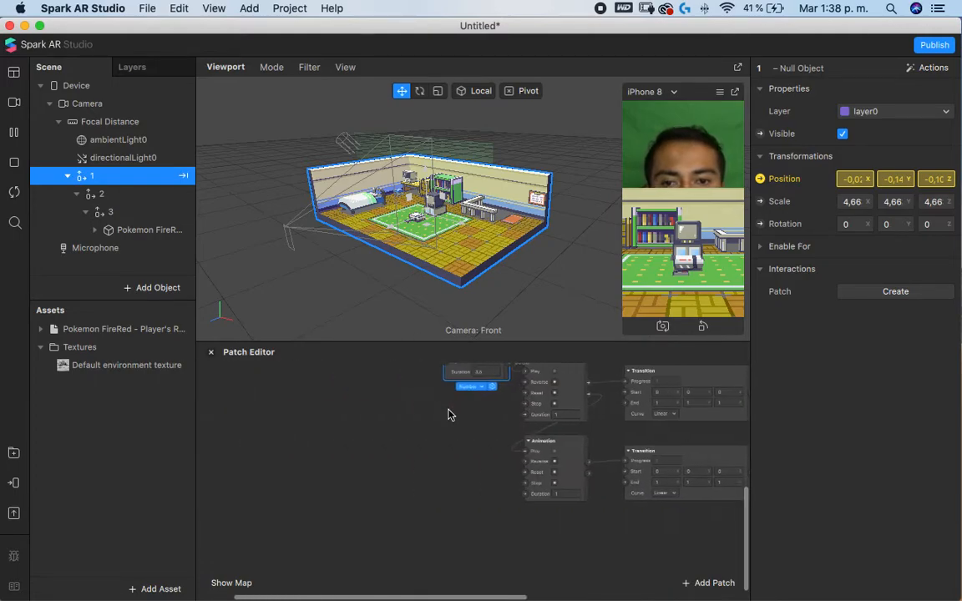
- Tidy the Animation and Transition patches into aligned rows in the Patch Editor
scroll(450, 412, "up", 1)
scroll(450, 412, "right", 1)
scroll(526, 419, "up", 3)
left_click(519, 399)
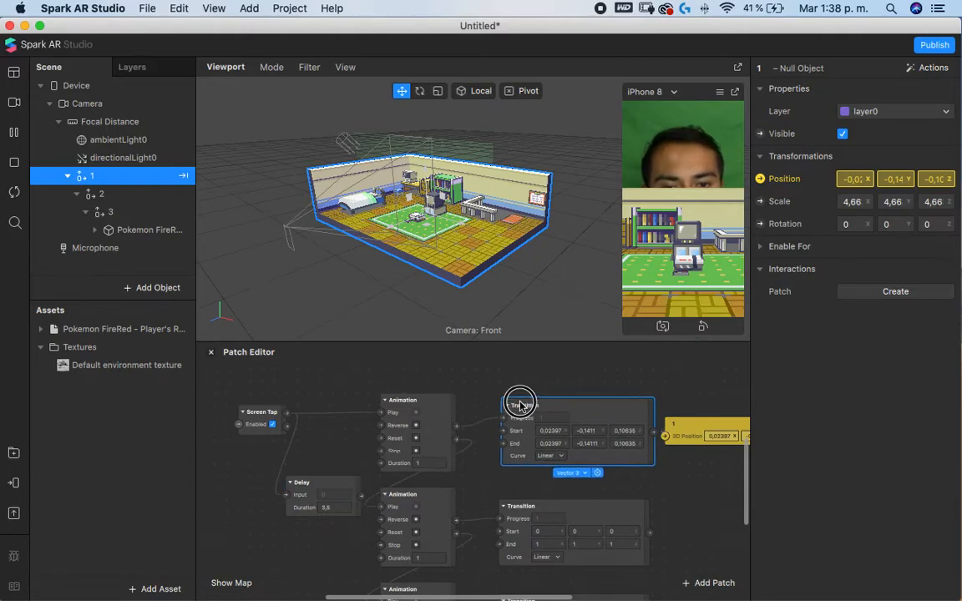
left_click(433, 505)
left_click(443, 439)
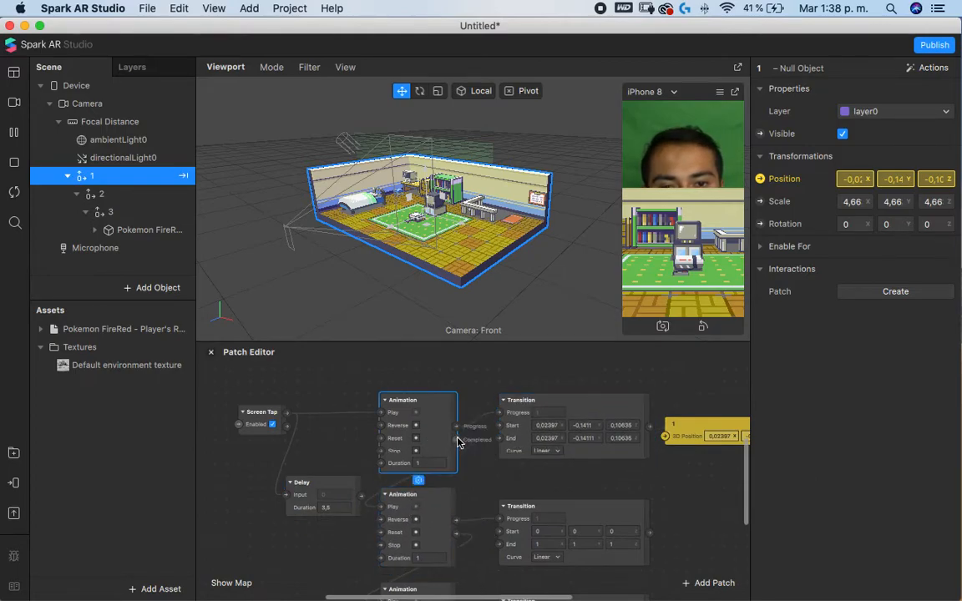
left_click(515, 507)
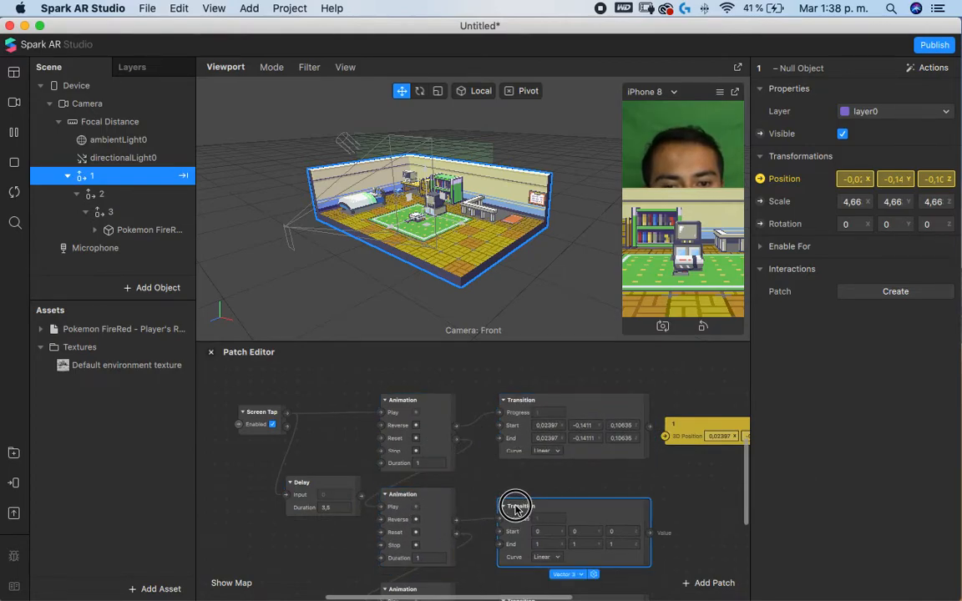
scroll(463, 535, "down", 3)
left_click(496, 530)
scroll(535, 376, "up", 3)
scroll(653, 451, "down", 3)
scroll(650, 438, "up", 3)
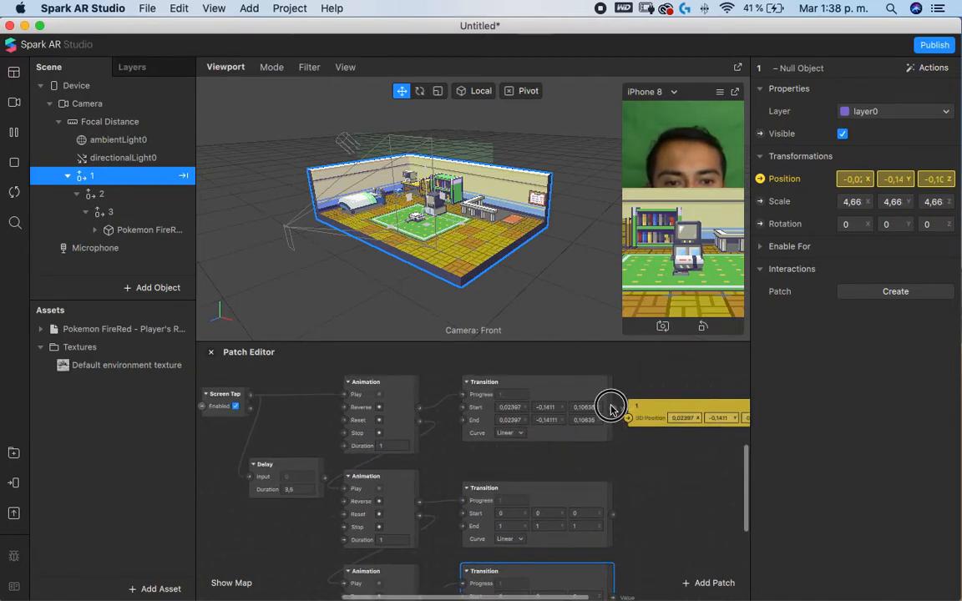
- Connect the first Transition's value to null object 1's 3D Position patch and align that patch beside it
left_click_drag(635, 413, 647, 389)
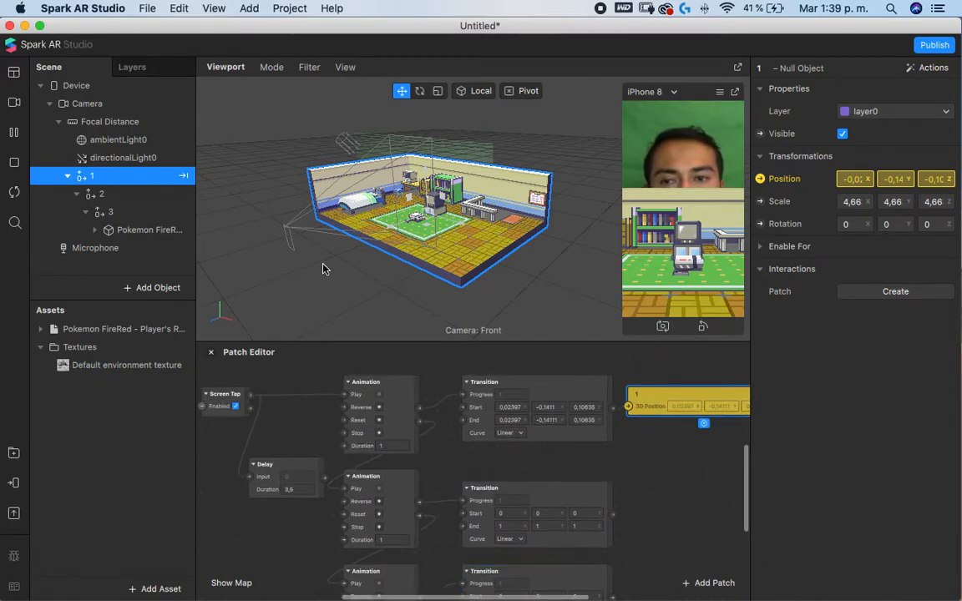
- Shift null object 2 along X until the bed fills the preview, and set the second Transition's End to 0,07887, 0, 0
left_click(161, 195)
left_click_drag(455, 224, 524, 248)
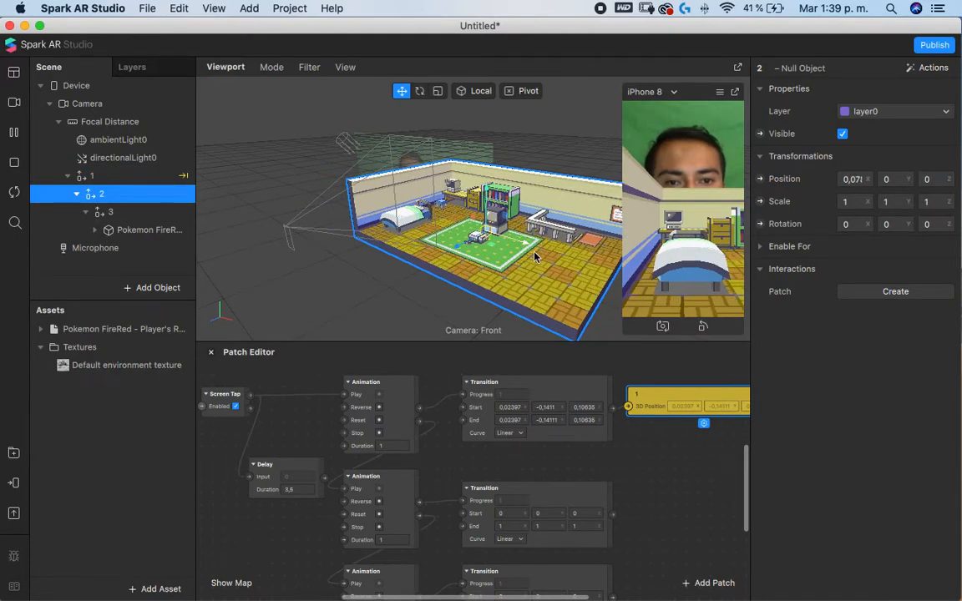
left_click(504, 527)
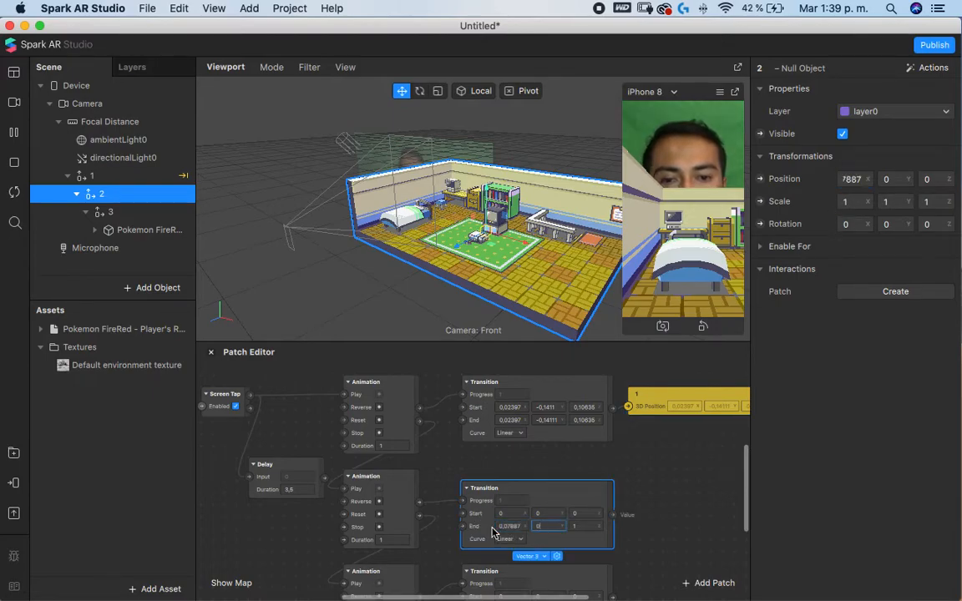
- Create a 3D Position patch for null object 2 and connect the second Transition's value to it
left_click(171, 211)
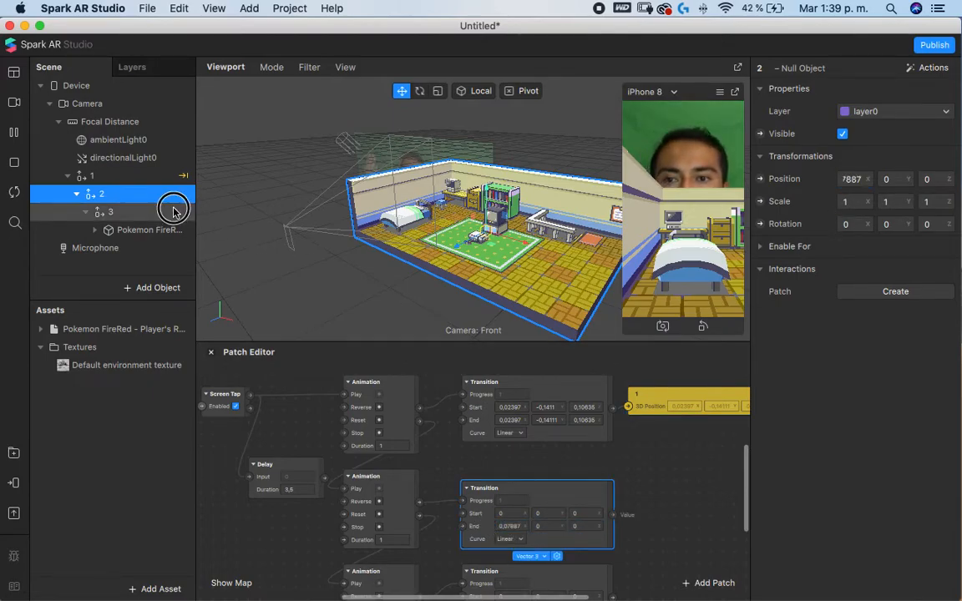
left_click(167, 198)
left_click(152, 182)
left_click(154, 196)
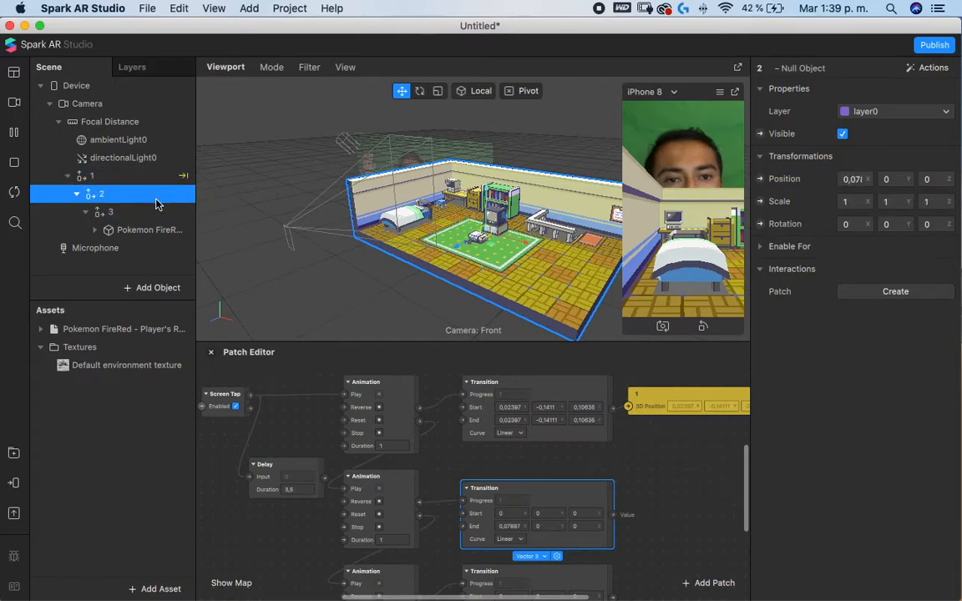
scroll(501, 406, "down", 1)
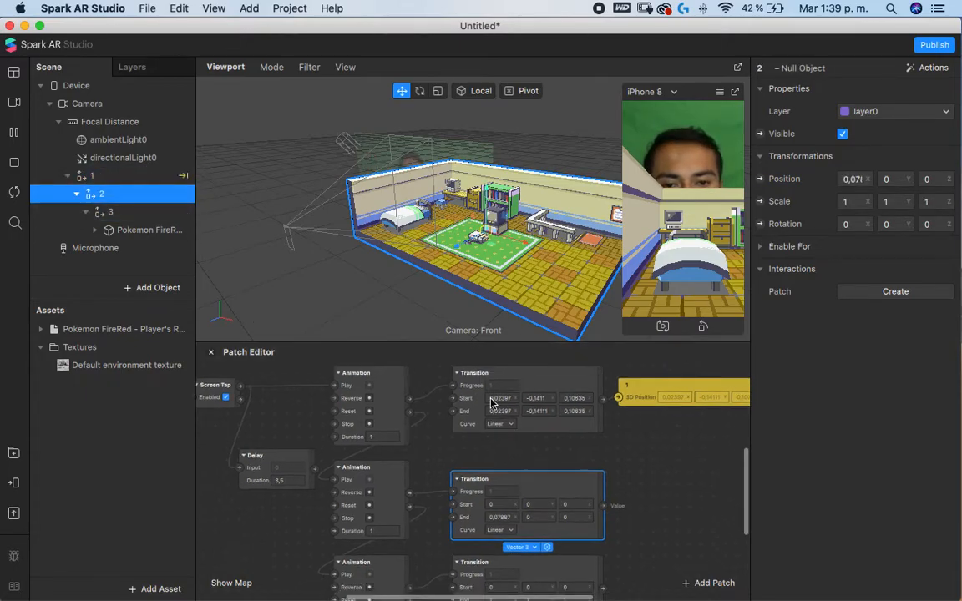
scroll(501, 406, "down", 1)
left_click(760, 201)
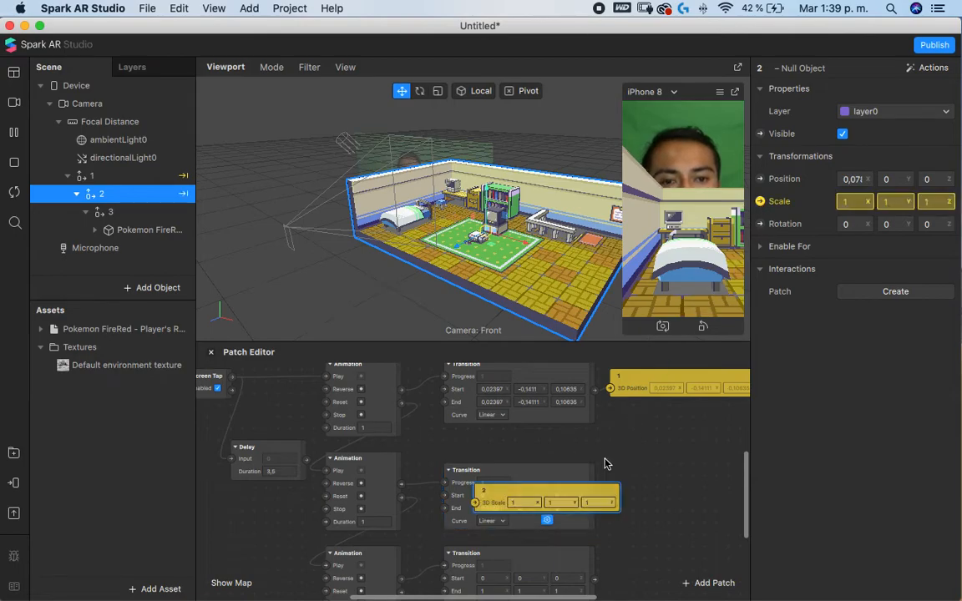
left_click(761, 200)
left_click_drag(499, 507, 611, 496)
scroll(628, 484, "down", 3)
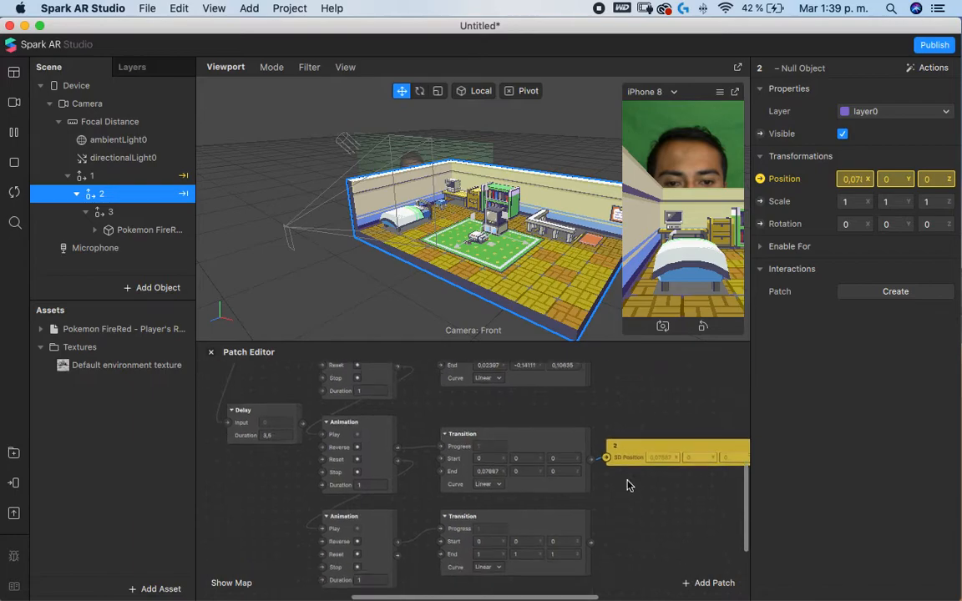
- Shift null object 3 along negative X toward the room's desk corner, and set the third Transition's End to -0,12959, 0, 0
left_click(154, 214)
left_click_drag(515, 239, 410, 210)
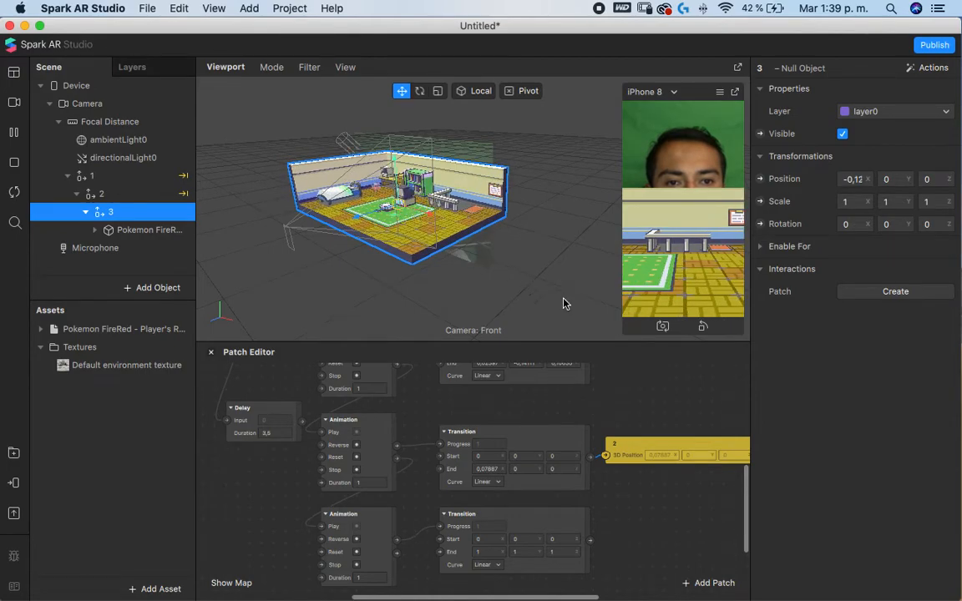
left_click(486, 552)
key("super+v")
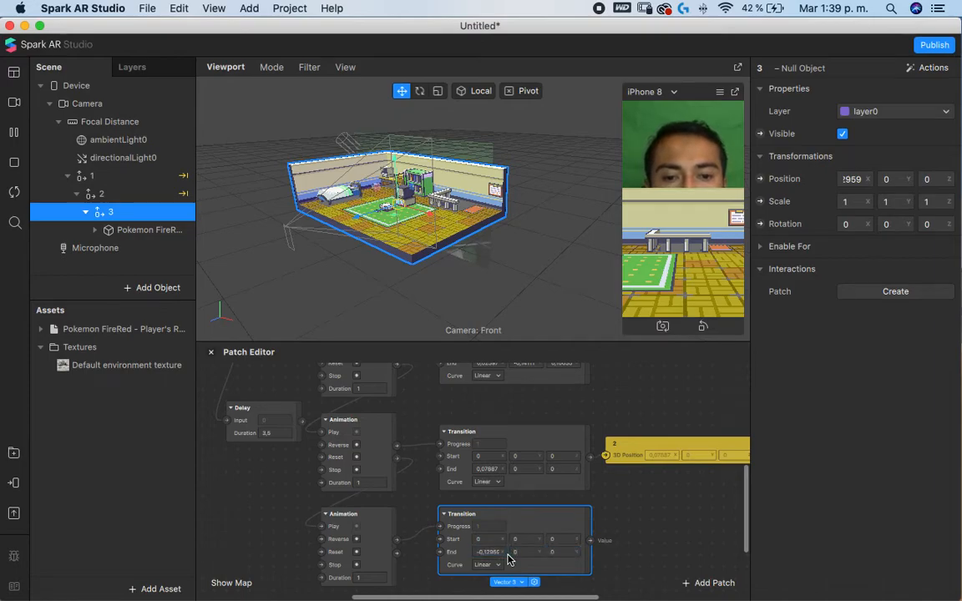
- Create a 3D Position patch for null object 3 and connect the third Transition's value to it
left_click_drag(760, 178, 679, 520)
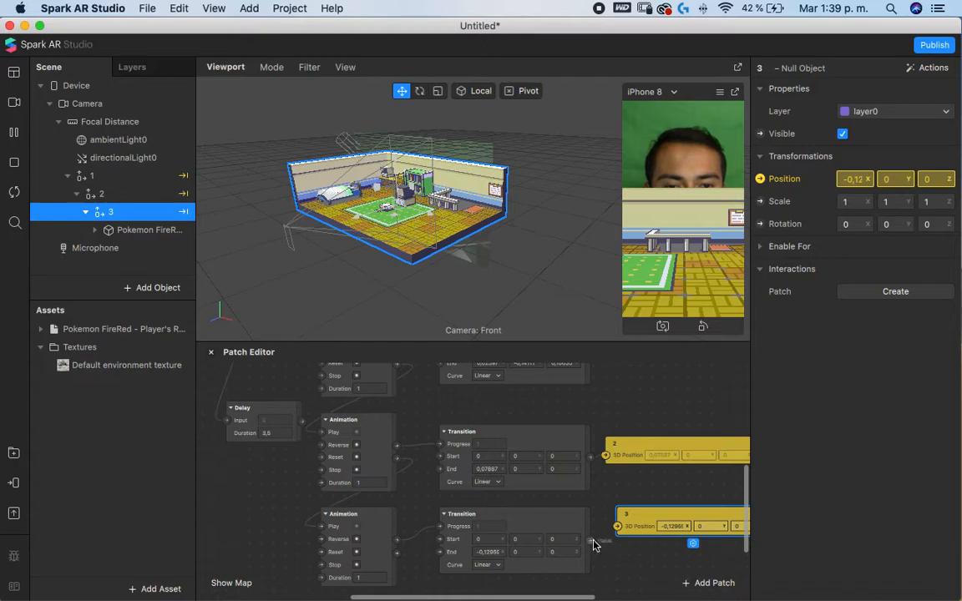
left_click_drag(618, 528, 618, 527)
scroll(494, 519, "down", 2)
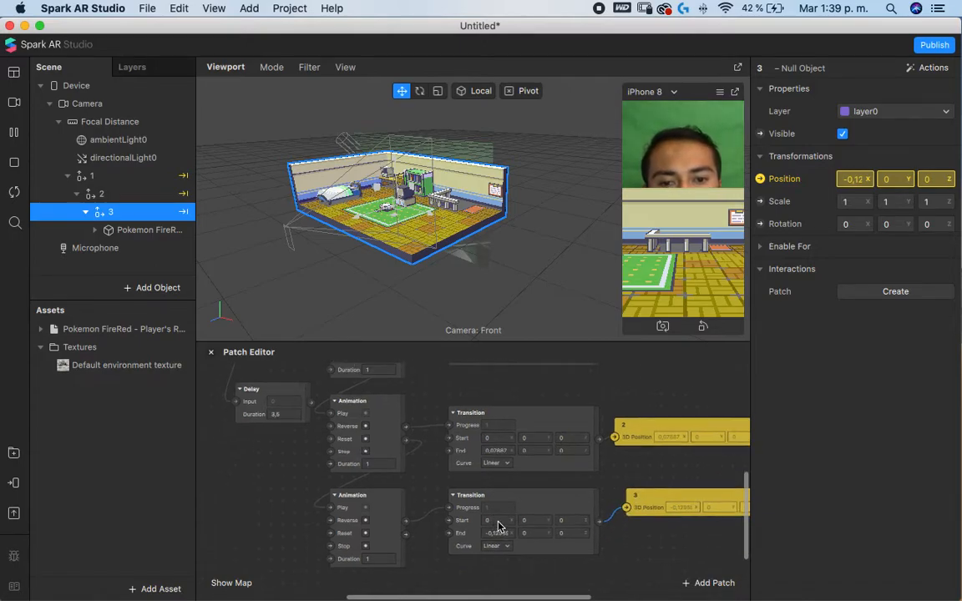
left_click(498, 526)
left_click(117, 193)
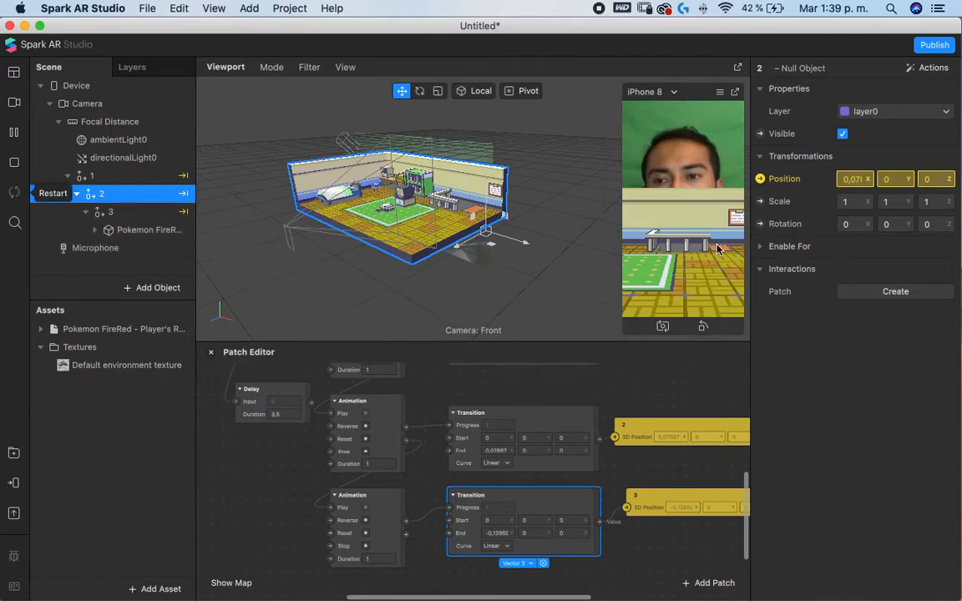
- Move the Screen Tap and Delay patches farther away from the Animation column to leave room for connections
left_click_drag(311, 386, 279, 389)
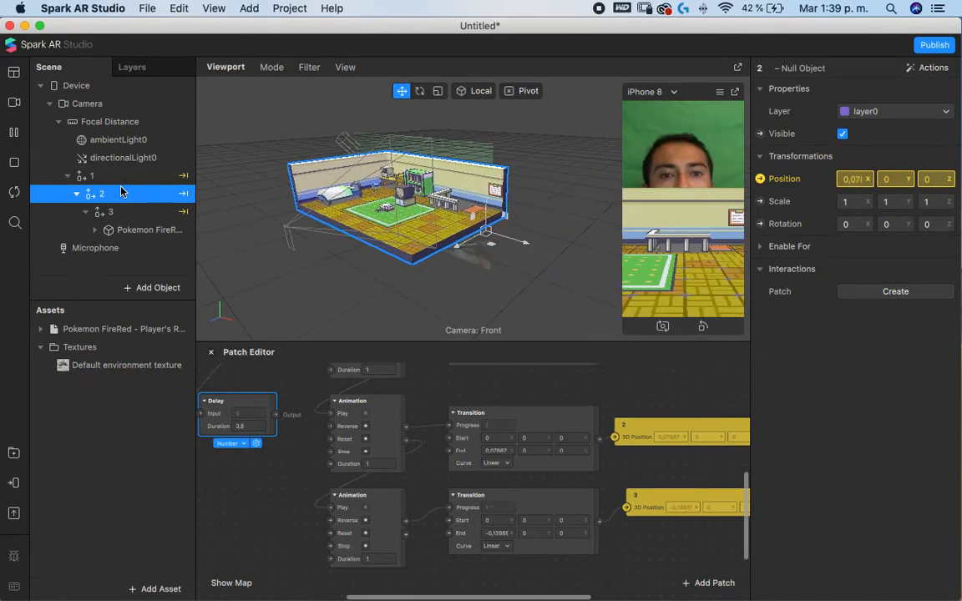
scroll(330, 476, "up", 3)
scroll(330, 476, "left", 5)
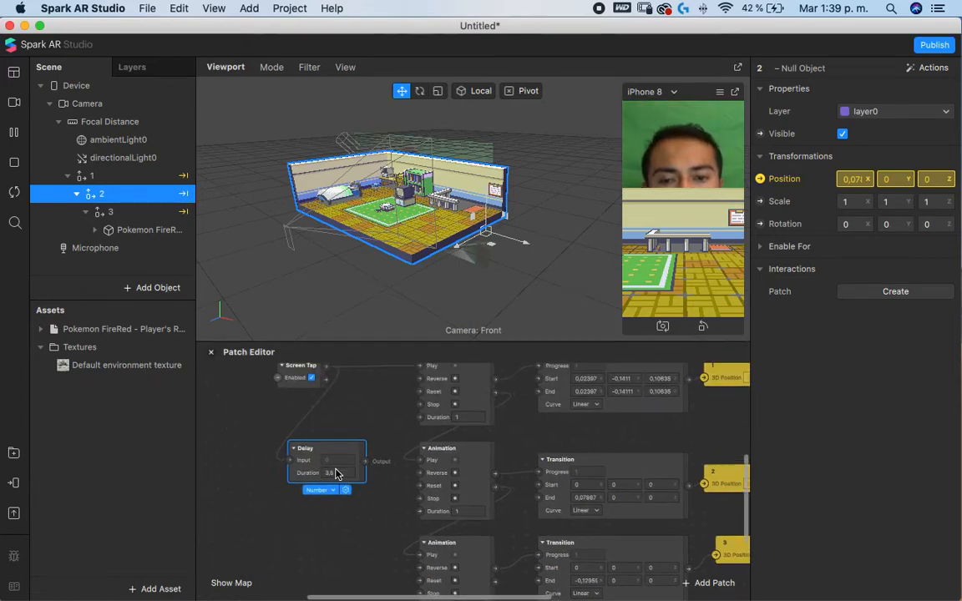
left_click_drag(302, 377, 254, 389)
left_click_drag(311, 461, 288, 449)
scroll(451, 407, "up", 2)
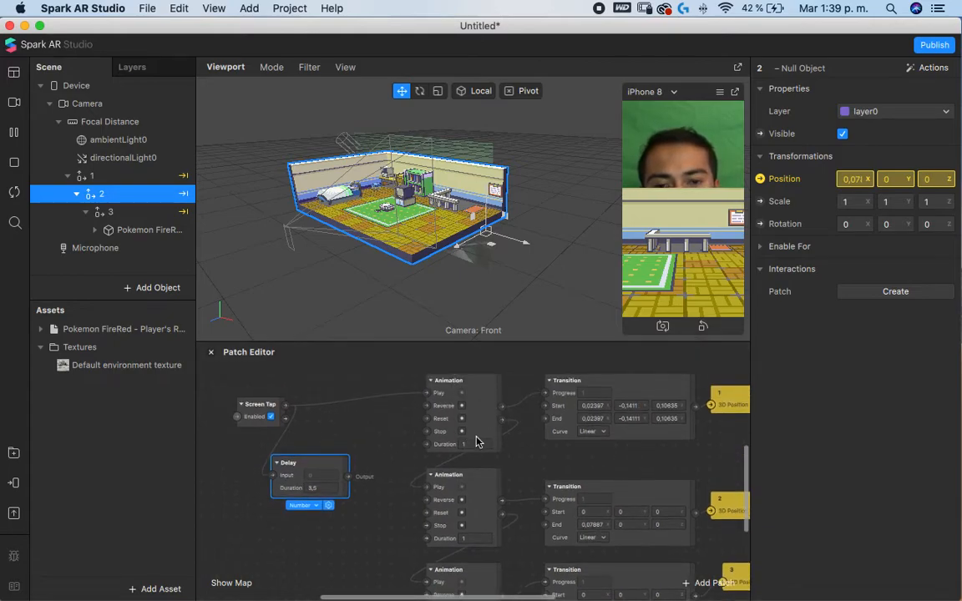
- Examine the Delay patch and the three chained Animation patches to identify the inputs available for the delayed signal
left_click(476, 409)
scroll(455, 476, "down", 4)
left_click(453, 513)
scroll(455, 534, "down", 4)
left_click(451, 555)
scroll(426, 501, "up", 4)
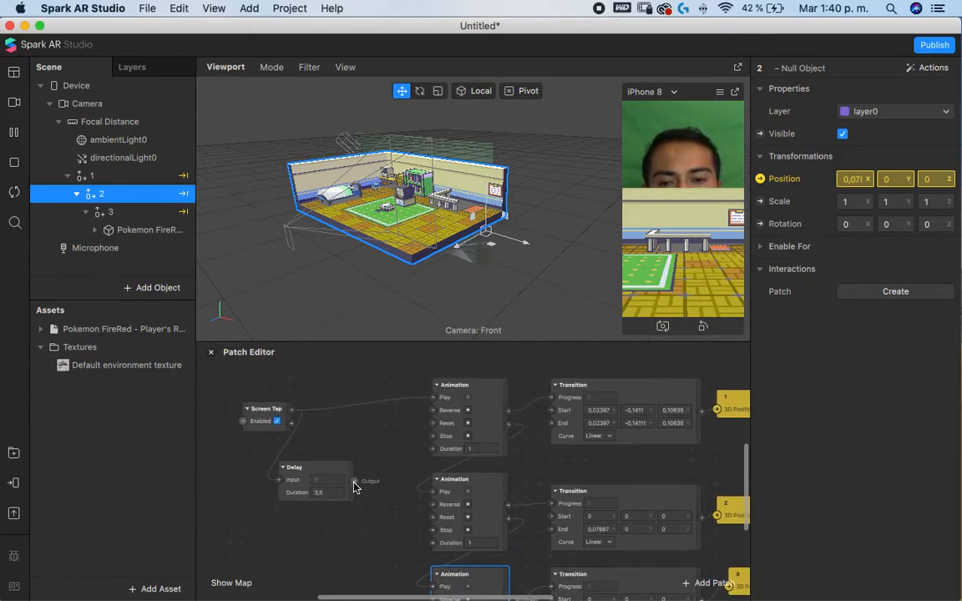
left_click(325, 479)
scroll(472, 426, "down", 3)
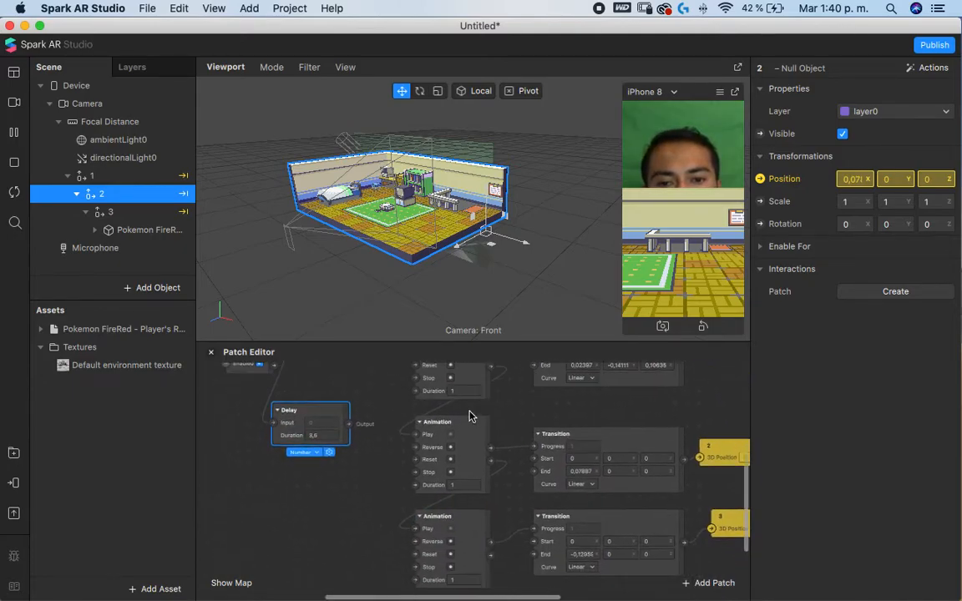
scroll(368, 456, "up", 3)
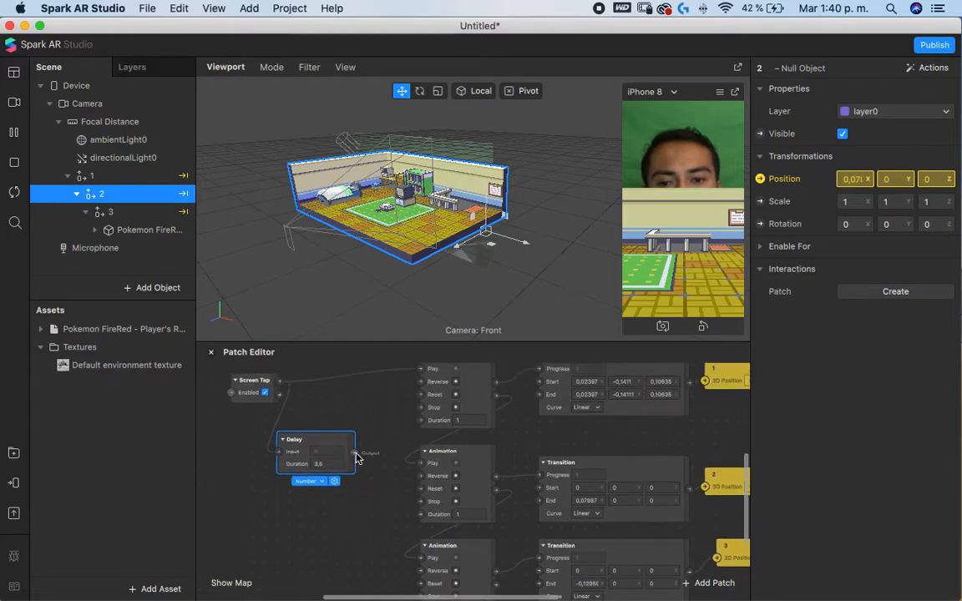
- Connect the Delay output to the Reverse input of all three Animation patches
left_click_drag(354, 467, 422, 407)
left_click(369, 464)
left_click_drag(345, 473, 425, 488)
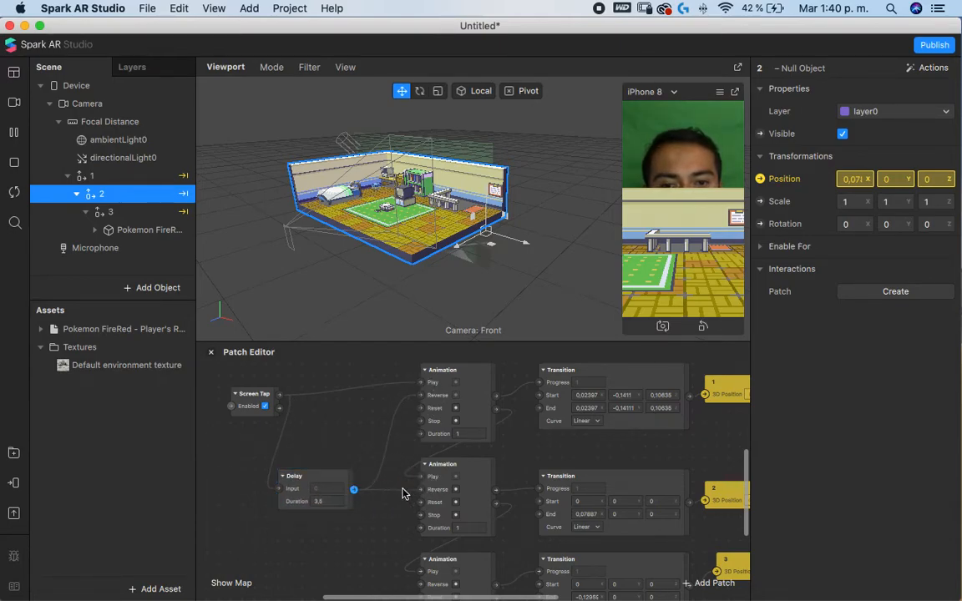
scroll(376, 483, "down", 1)
left_click_drag(351, 474, 417, 572)
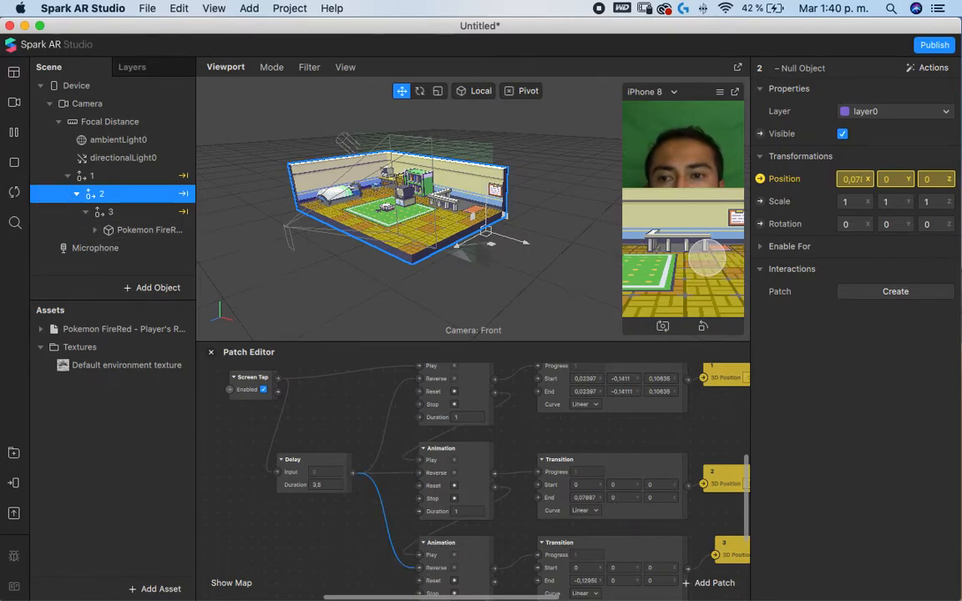
- Test the tap-triggered movement in the phone preview and review the Delay connections to the Animation patches
left_click(686, 266)
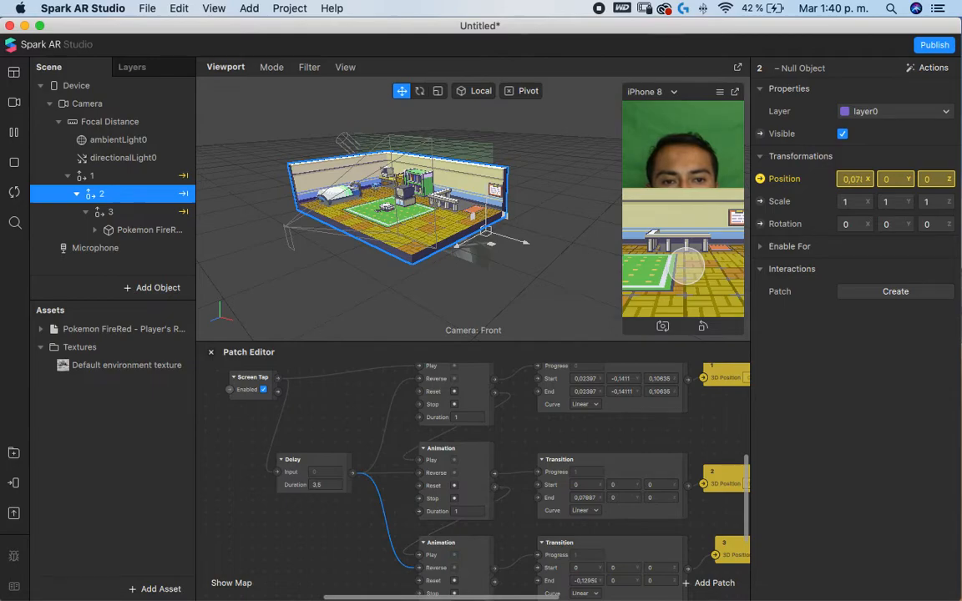
scroll(369, 411, "right", 3)
scroll(370, 411, "down", 2)
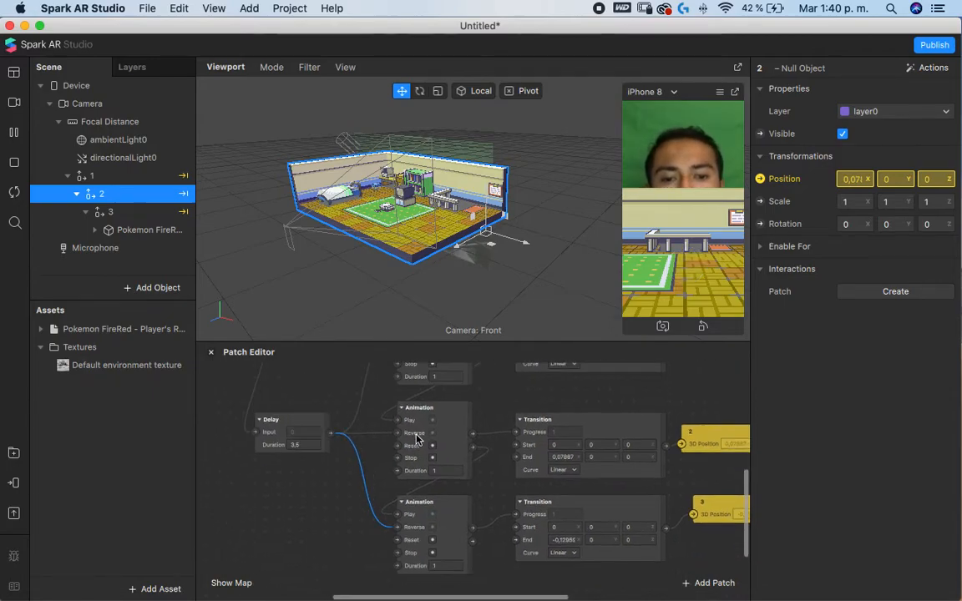
scroll(401, 471, "up", 2)
scroll(400, 471, "left", 3)
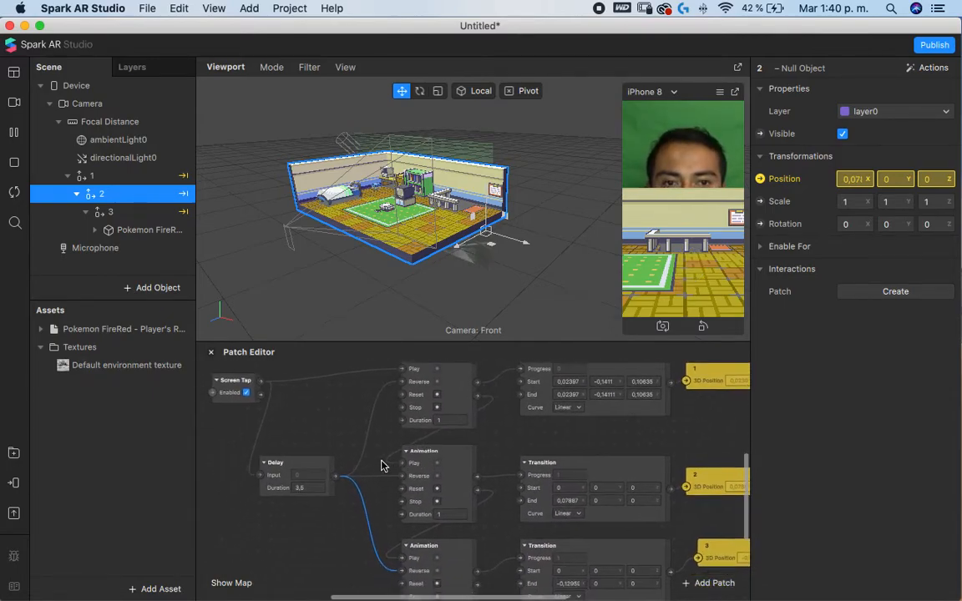
- Move the Delay patch farther from the Animations and rewire its output from Reverse to Reset on all three Animation patches
left_click_drag(305, 459, 265, 460)
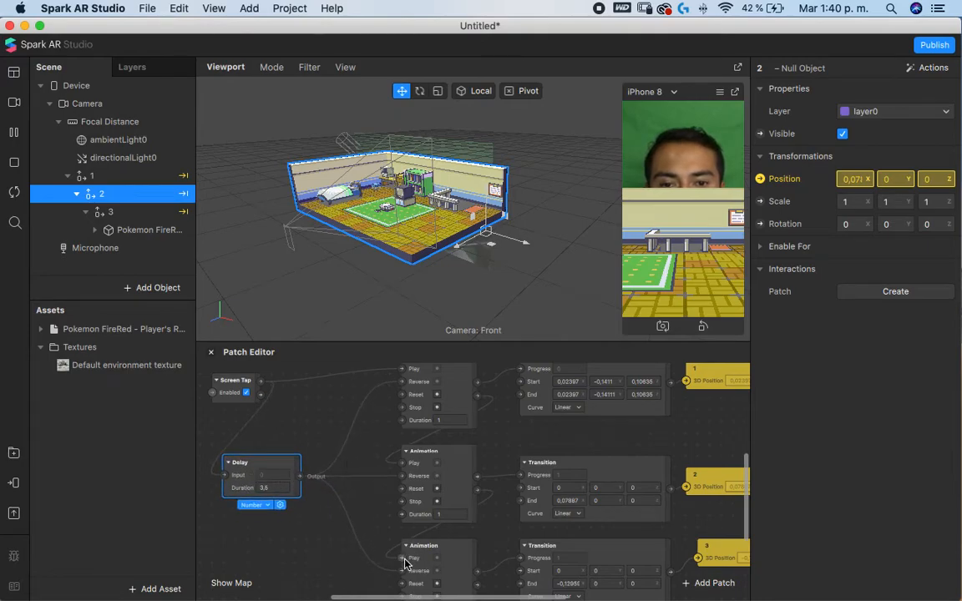
scroll(404, 551, "down", 2)
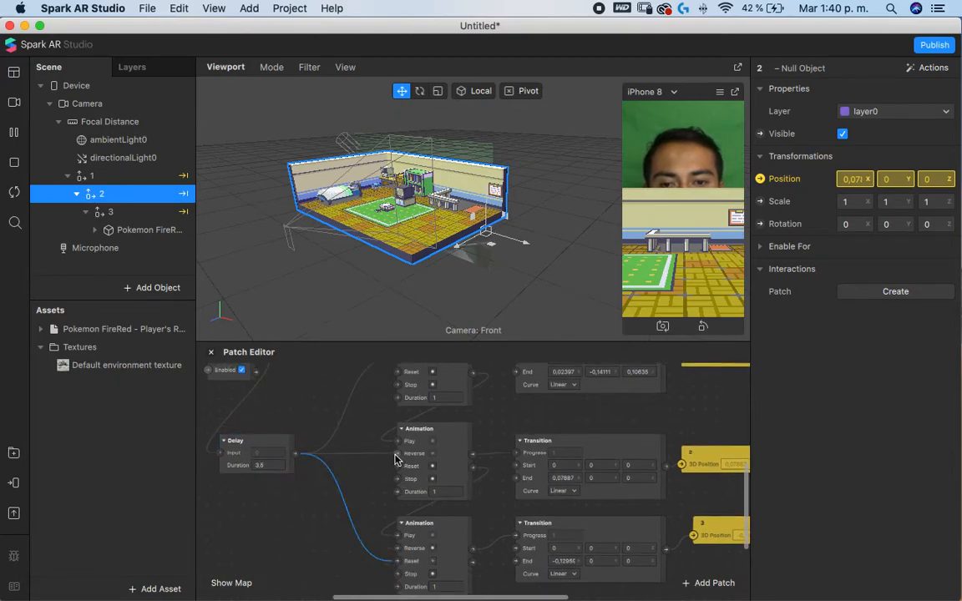
scroll(393, 412, "up", 2)
left_click_drag(405, 402, 405, 398)
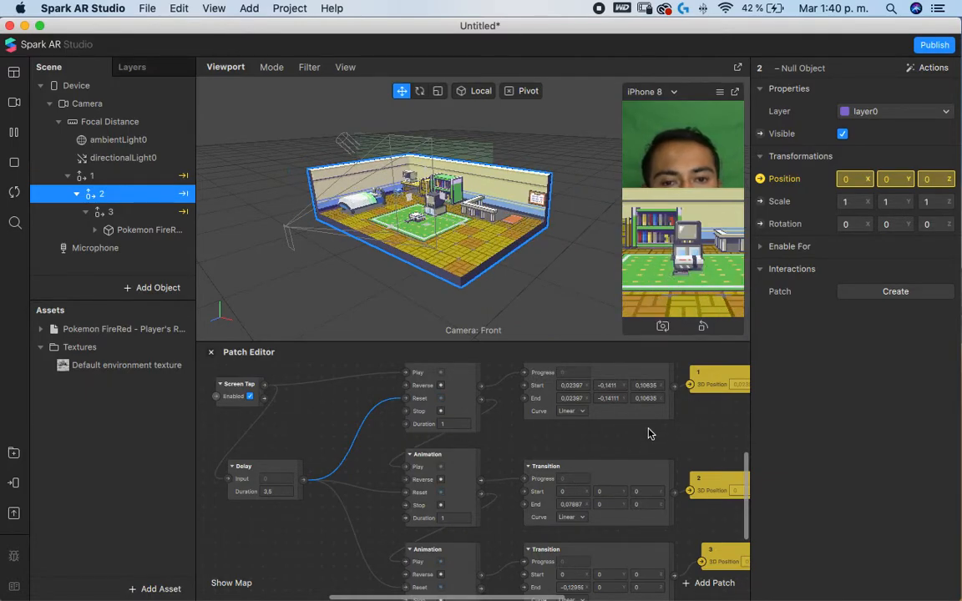
scroll(647, 432, "down", 2)
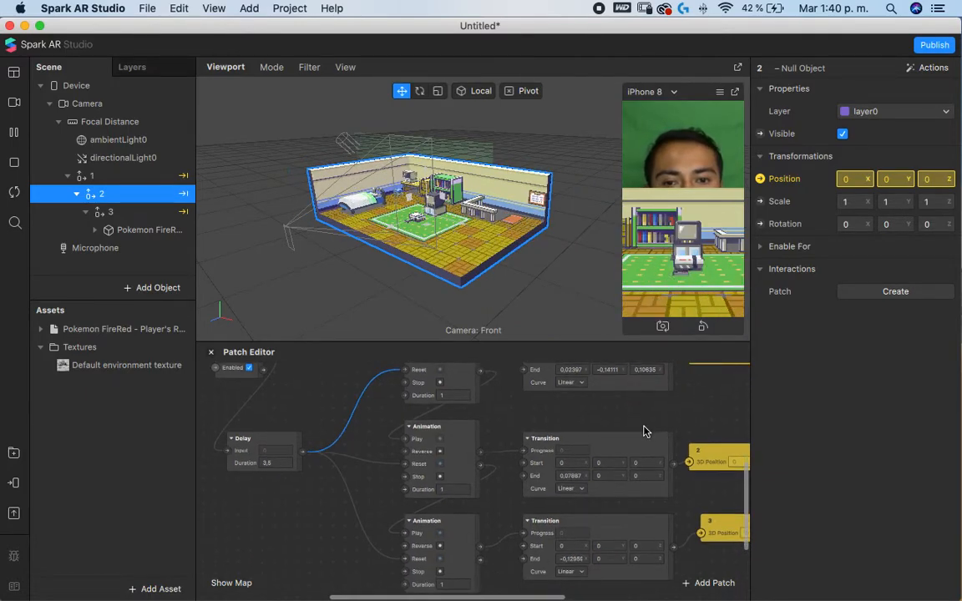
scroll(644, 429, "up", 2)
scroll(644, 429, "down", 3)
scroll(644, 429, "right", 1)
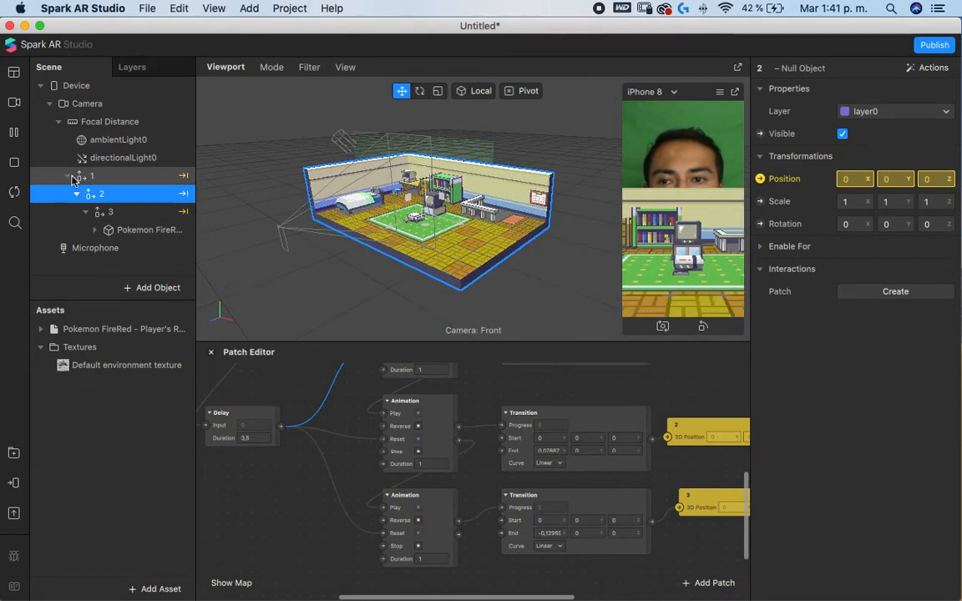
- Hide null object 1 and make it visible again
left_click(117, 176)
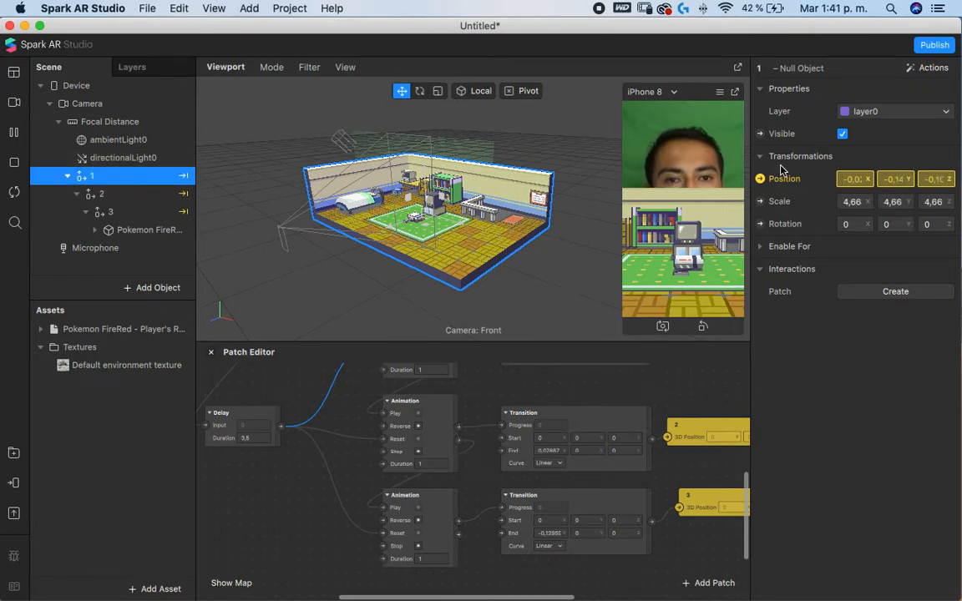
left_click(843, 135)
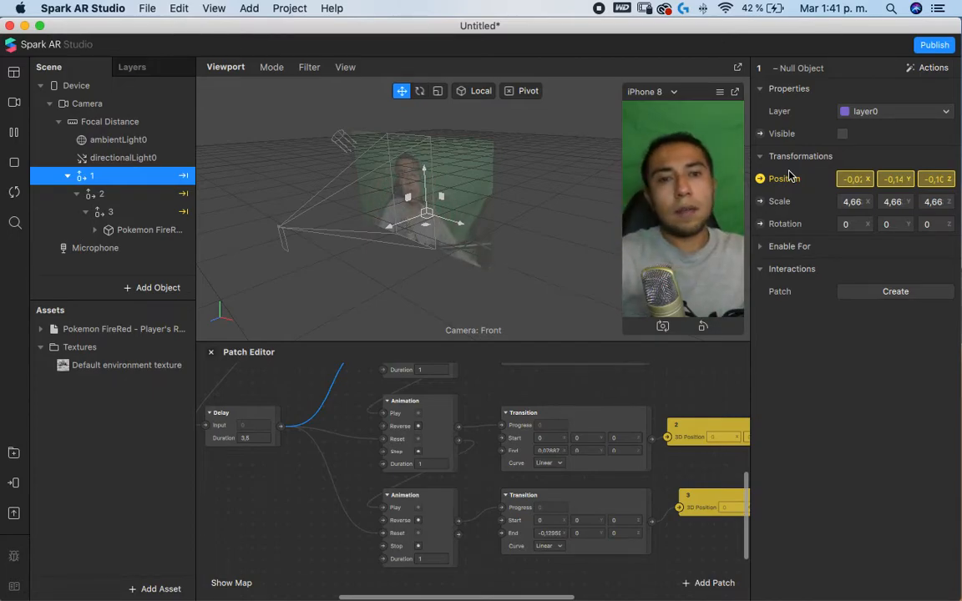
left_click(841, 134)
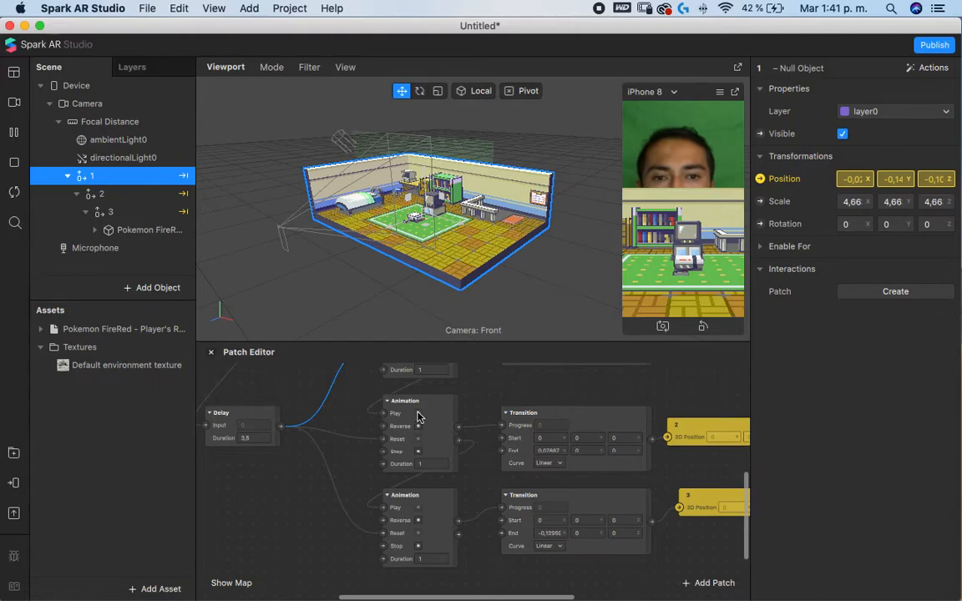
- Switch to Chrome and browse the Aumentados channel's video list on YouTube for related Spark AR tutorials
key("ctrl+Left")
key("ctrl+Left")
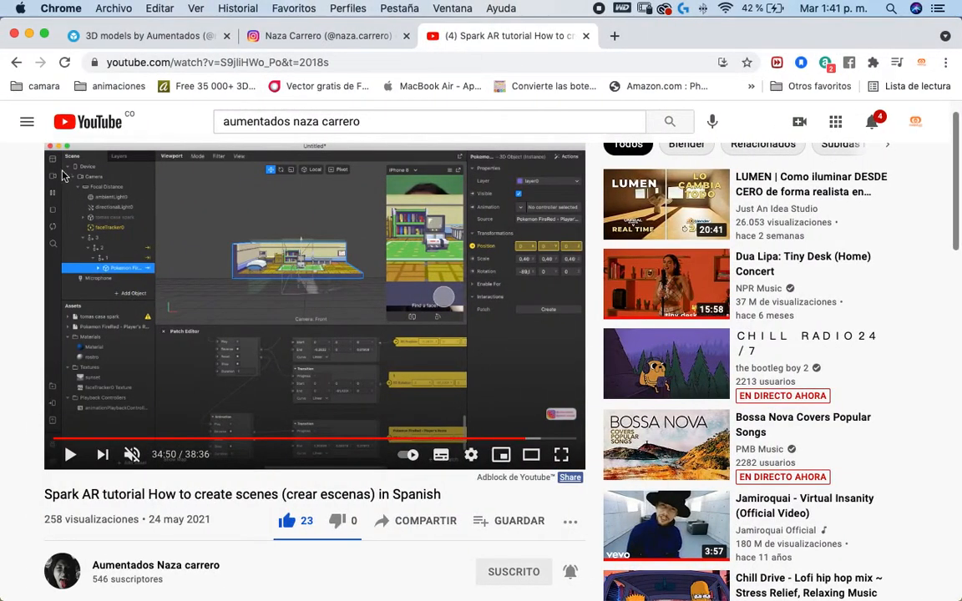
left_click(17, 63)
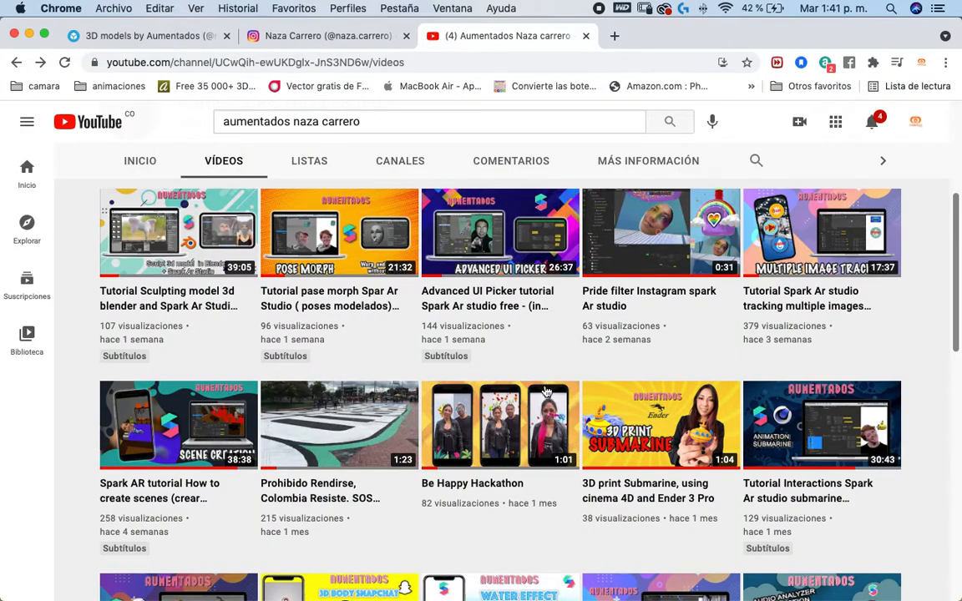
scroll(334, 418, "down", 3)
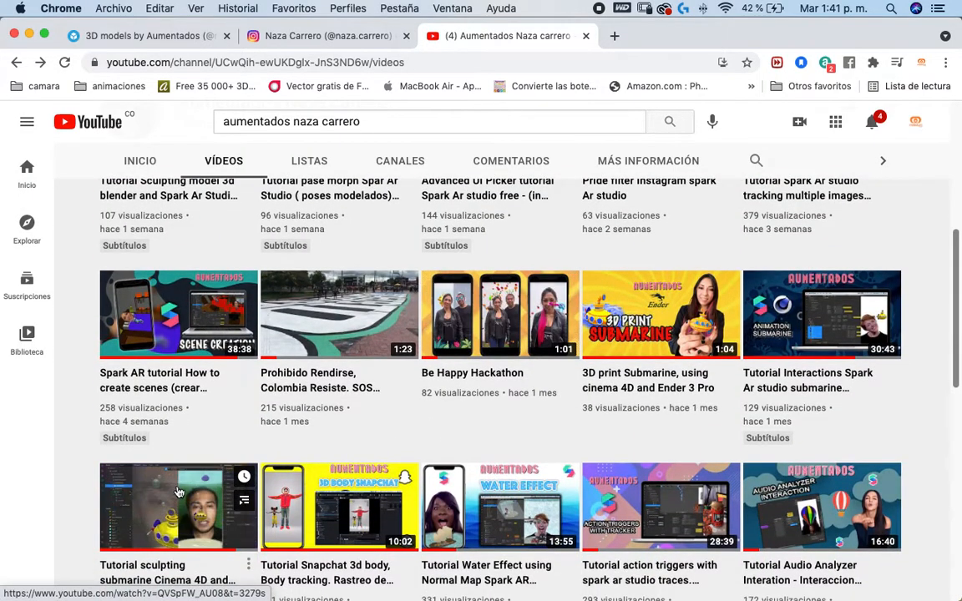
- Look through the channel's older uploads, around the scene creation and submarine sculpting tutorials
scroll(171, 488, "down", 1)
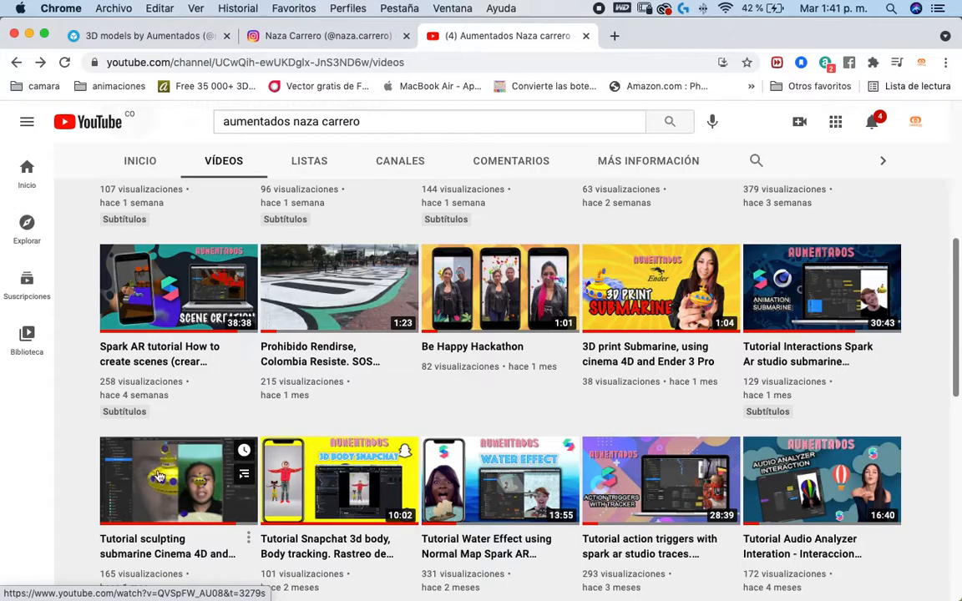
scroll(183, 489, "up", 7)
scroll(184, 493, "down", 2)
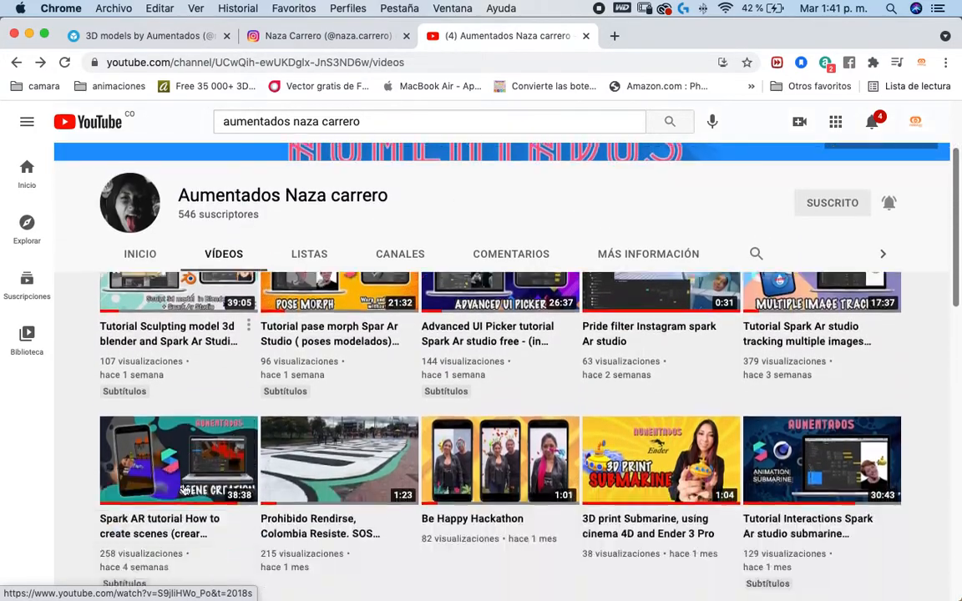
scroll(185, 501, "down", 3)
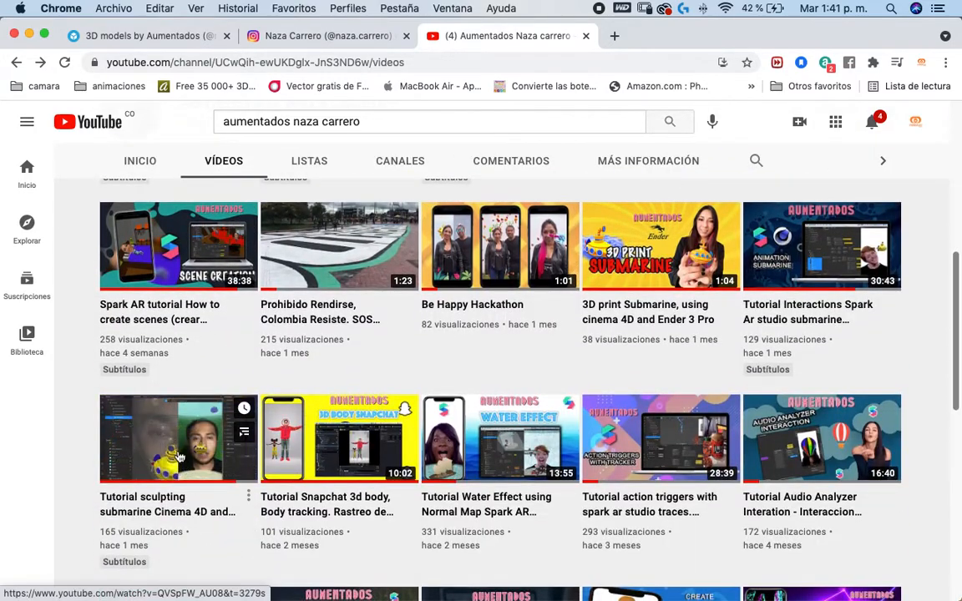
scroll(178, 443, "down", 1)
- Switch to the panetara completo2 project in Spark AR Studio, play the effect in an enlarged separate preview and trigger the helmet
key("ctrl+Right")
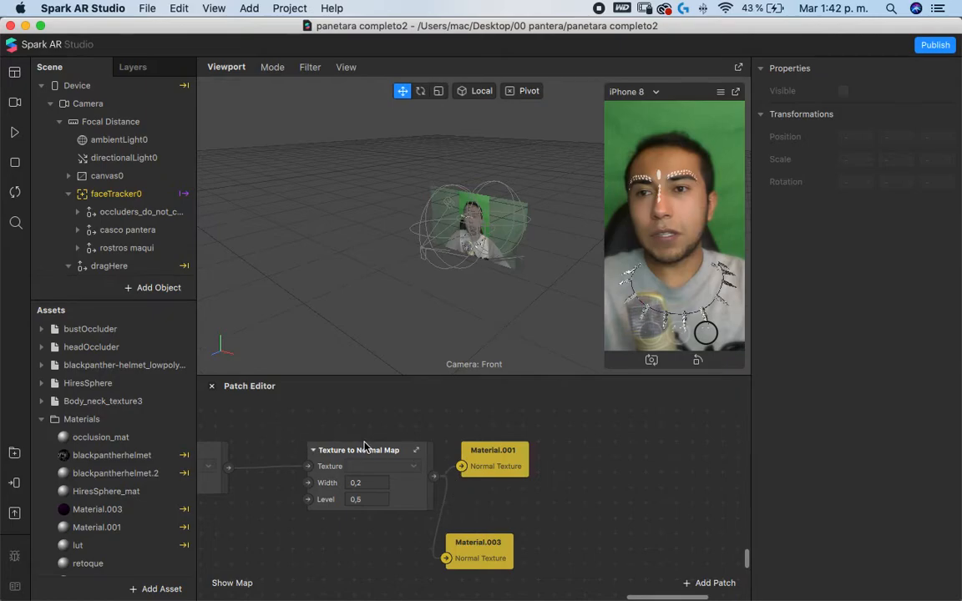
left_click(14, 132)
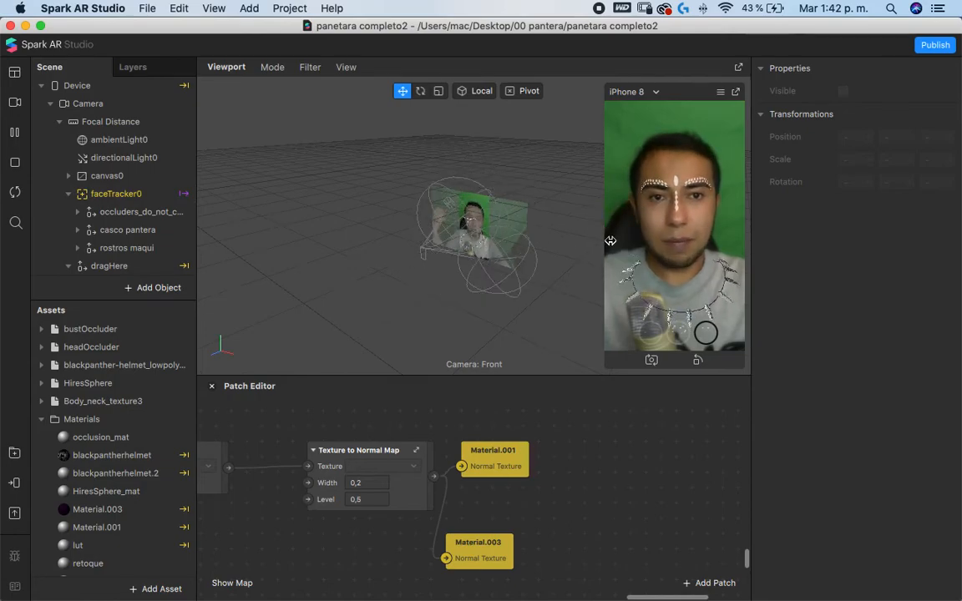
left_click_drag(660, 92, 705, 62)
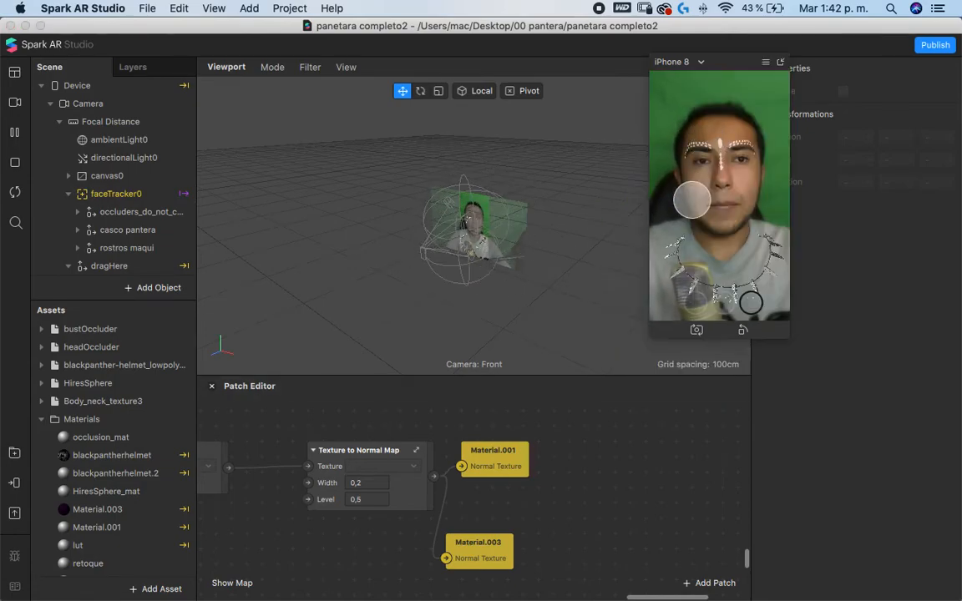
left_click_drag(655, 349, 443, 475)
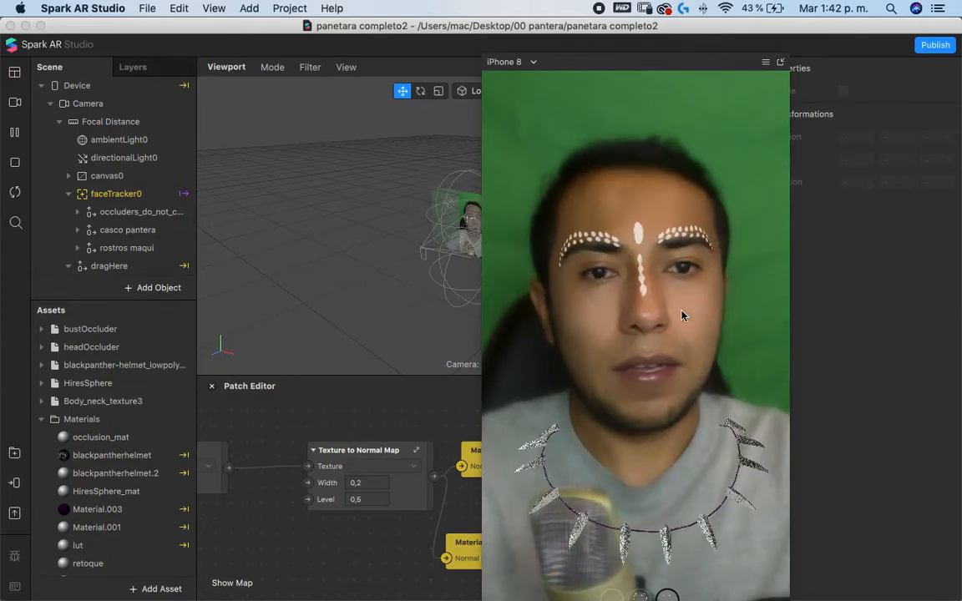
left_click(668, 350)
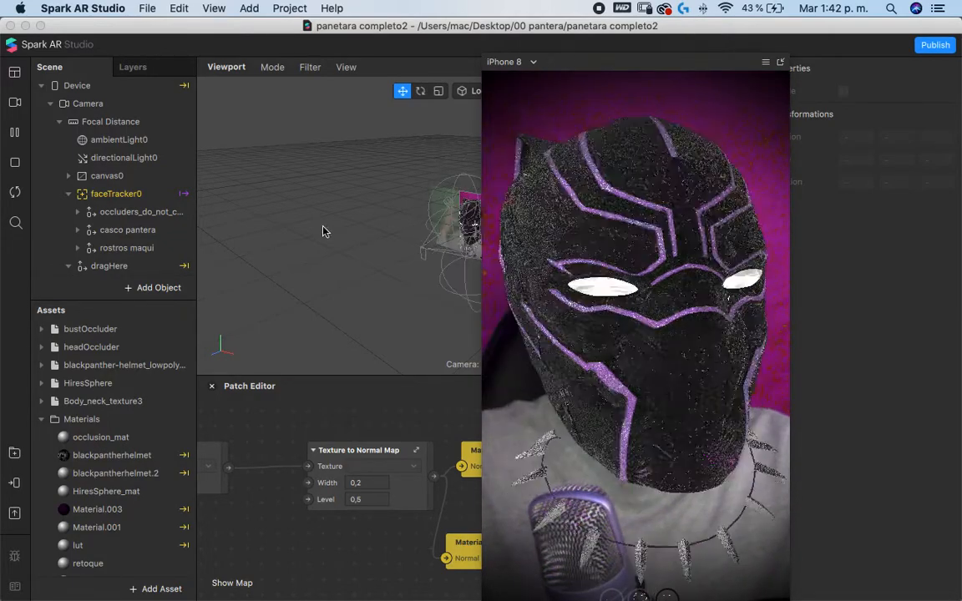
- Examine the blackpantherhelmet material's properties and the Mix and Transition patches driving its texture
scroll(82, 413, "down", 4)
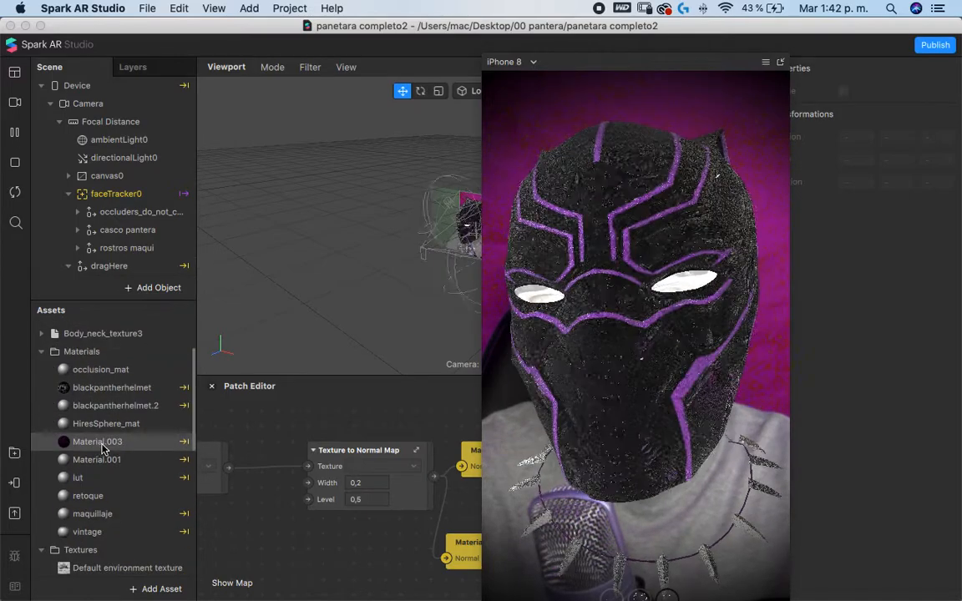
left_click(110, 388)
left_click(117, 407)
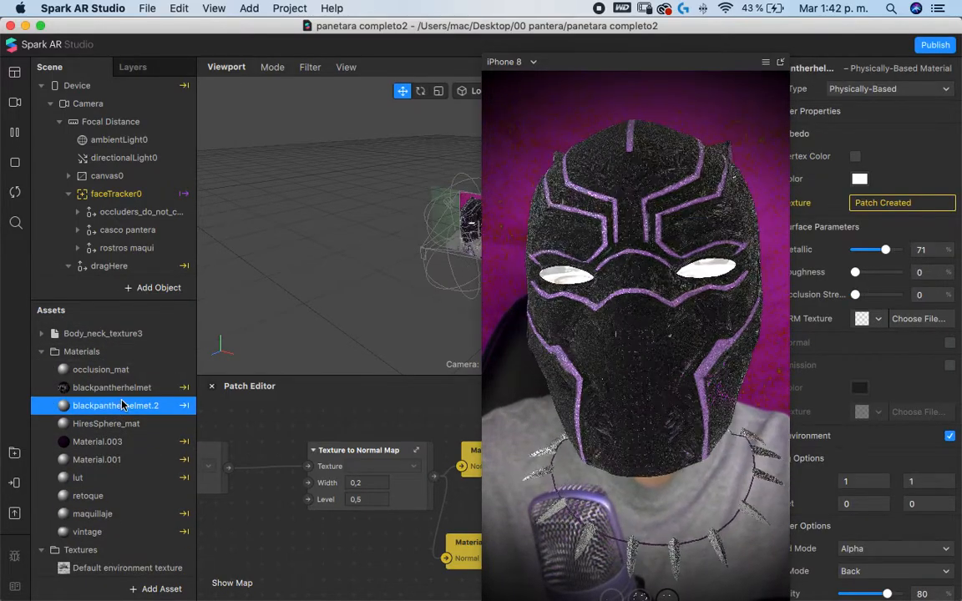
left_click(117, 388)
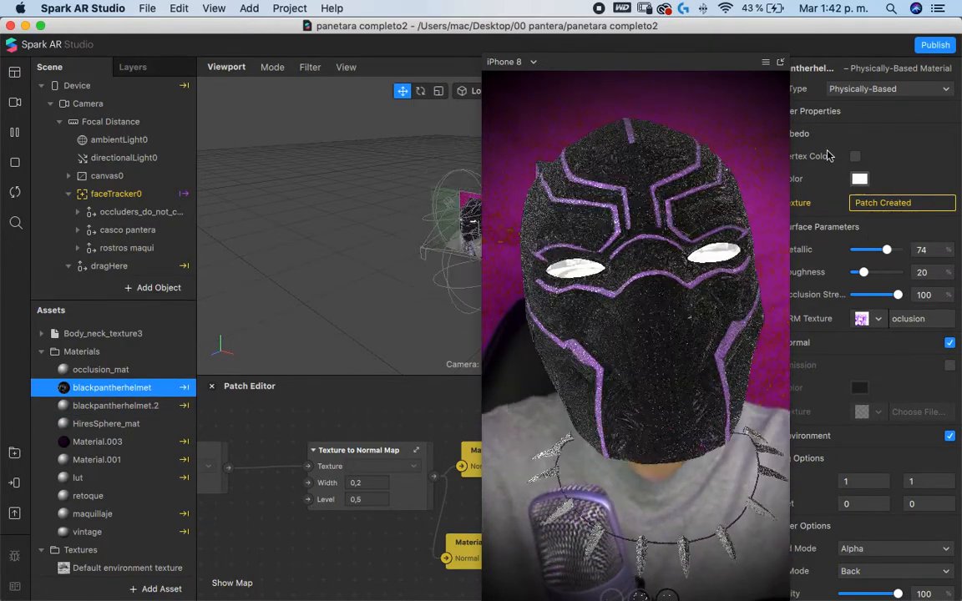
left_click_drag(740, 65, 676, 39)
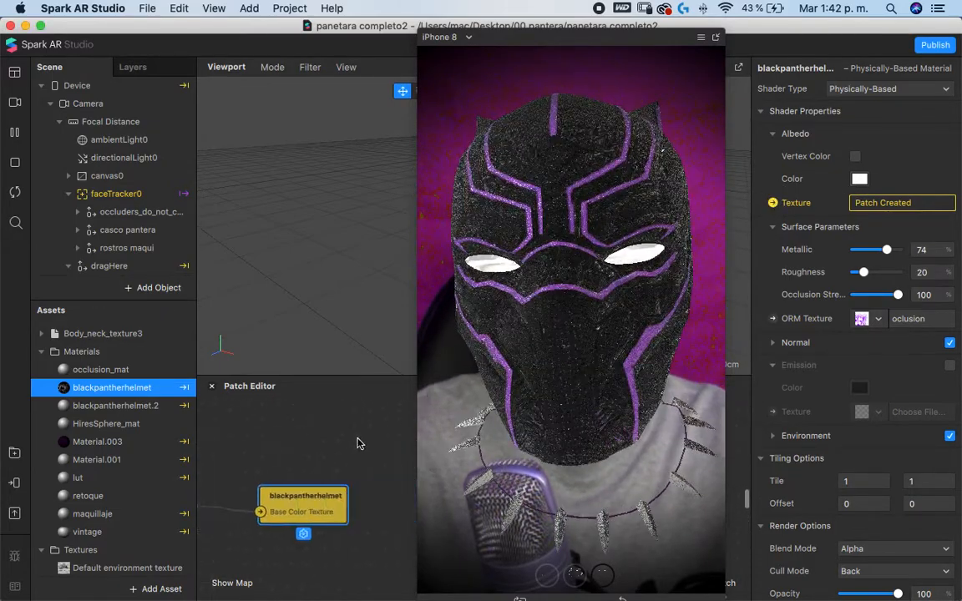
scroll(358, 441, "left", 8)
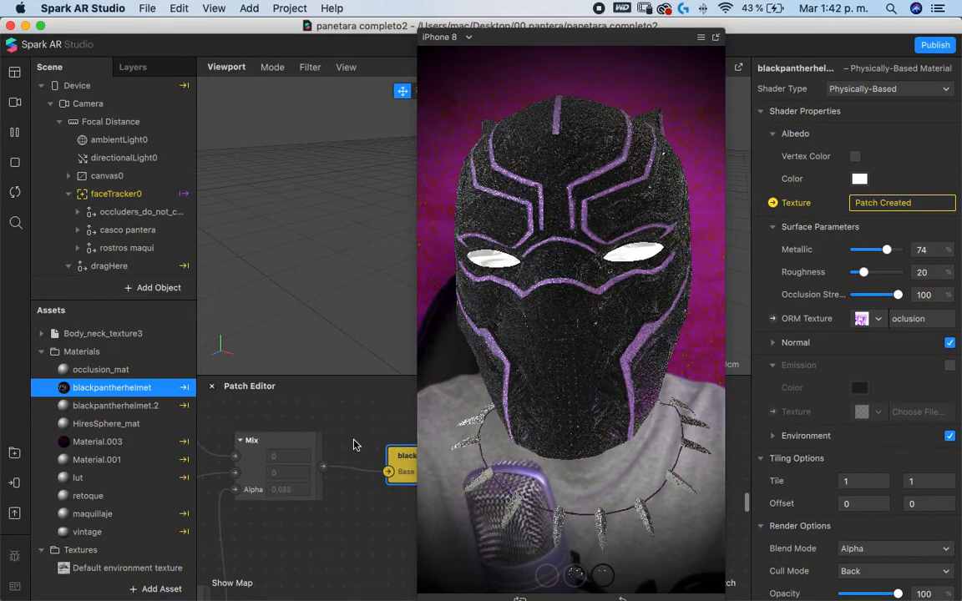
scroll(355, 444, "left", 10)
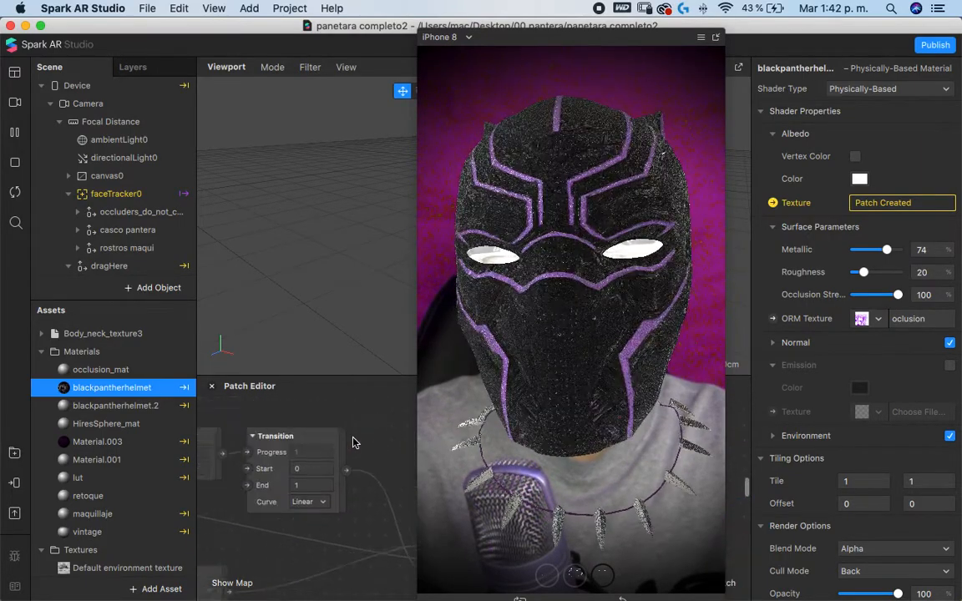
scroll(353, 443, "left", 3)
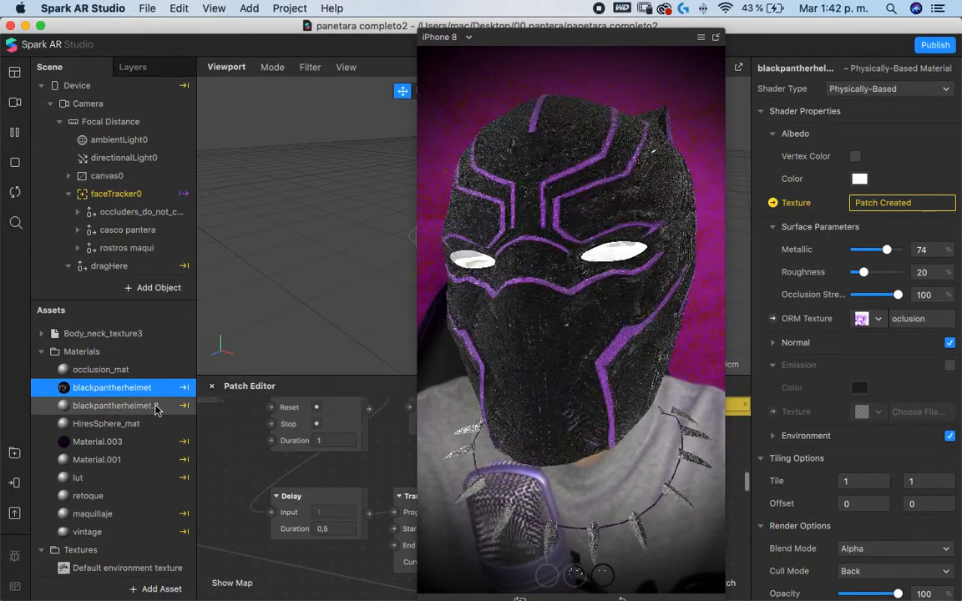
- Examine the blackpantherhelmet.2 material's properties and the Add and Mix patches driving its color
left_click(116, 405)
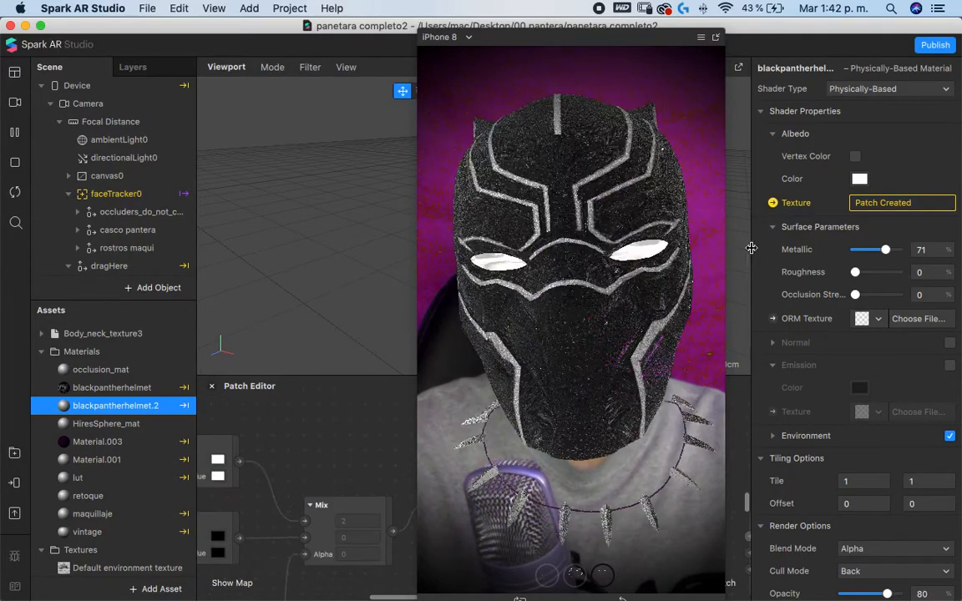
scroll(388, 435, "left", 4)
scroll(380, 430, "down", 2)
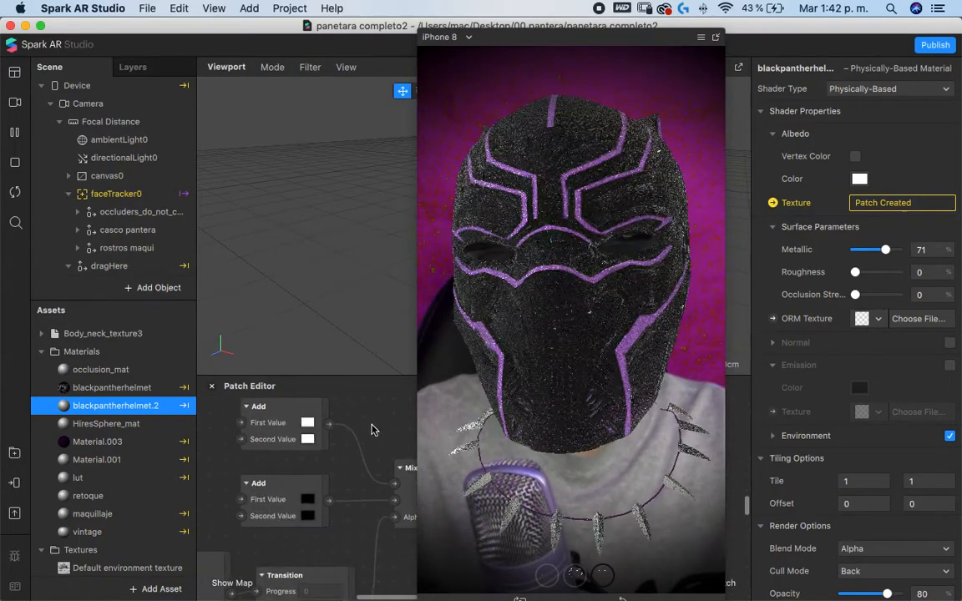
scroll(372, 428, "left", 3)
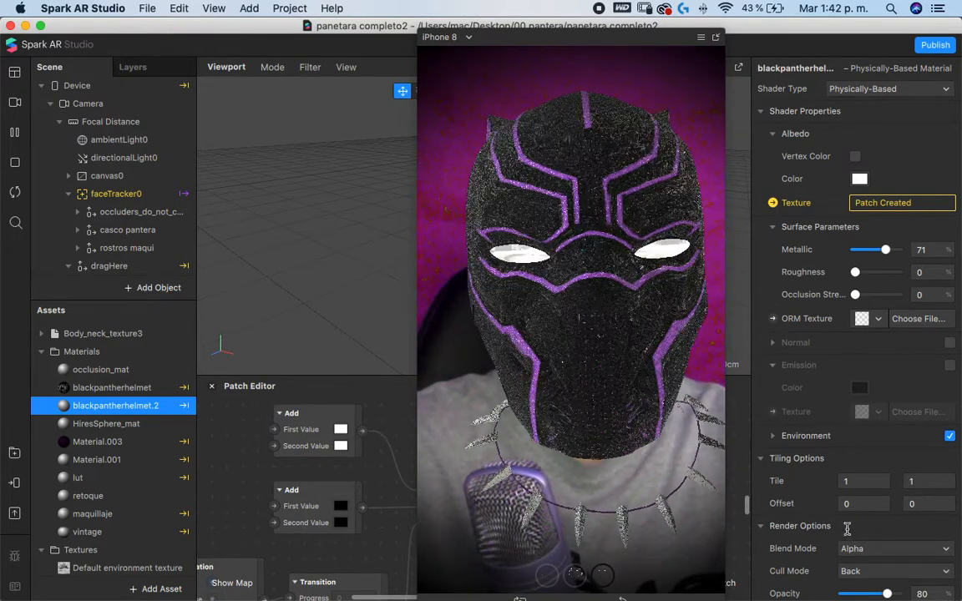
- Set the blackpantherhelmet.2 material's Metallic to 100% and its Opacity to 24%
scroll(870, 538, "down", 3)
left_click_drag(887, 522, 860, 530)
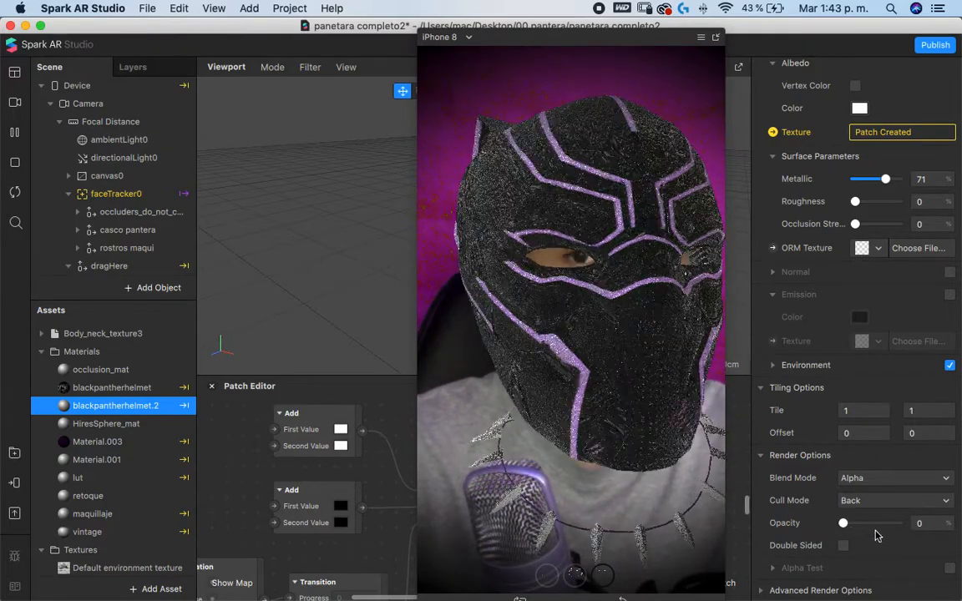
left_click(879, 527)
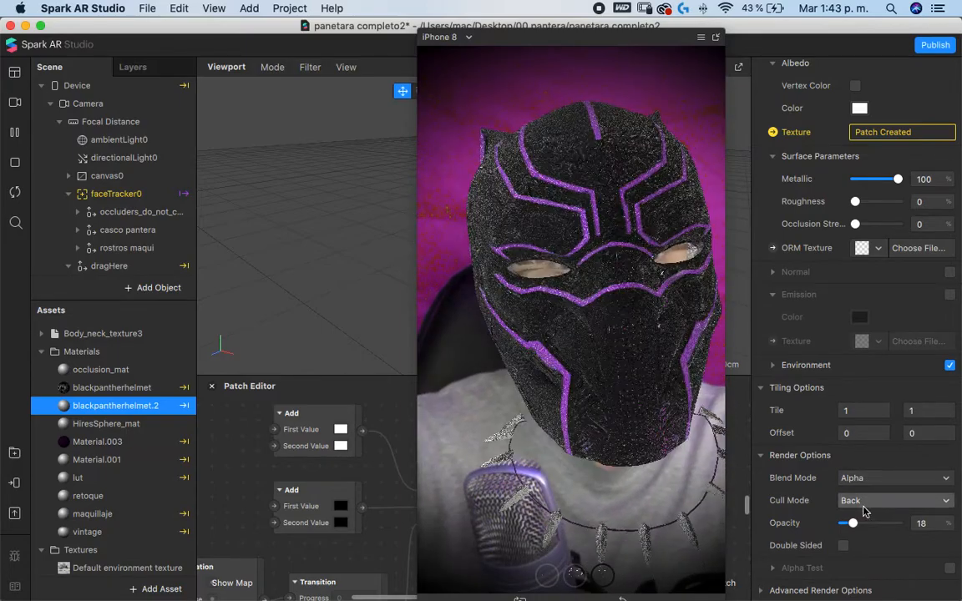
mouse_move(853, 522)
left_mouse_down()
mouse_move(872, 523)
mouse_move(851, 525)
left_mouse_up()
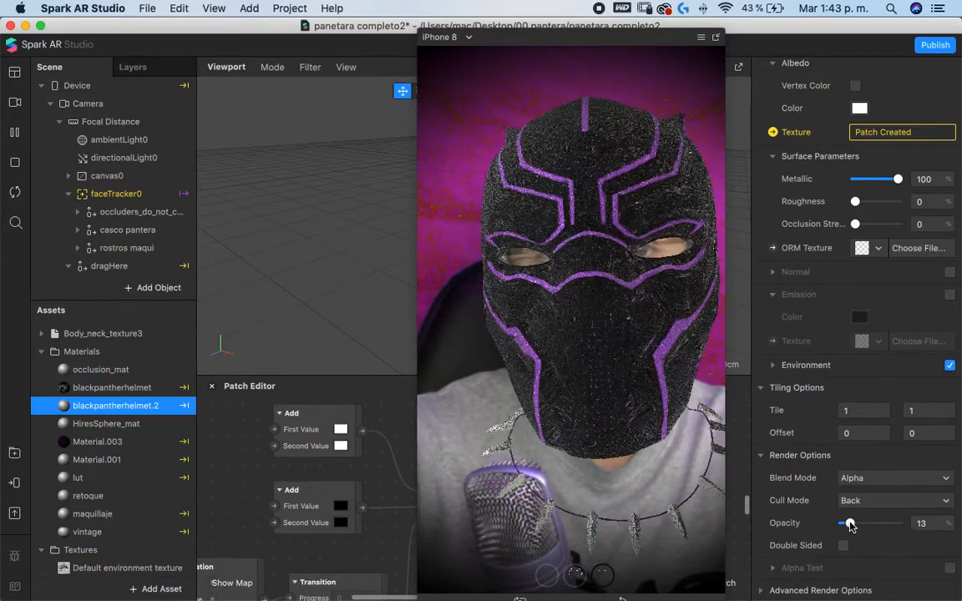
left_click_drag(850, 524, 857, 521)
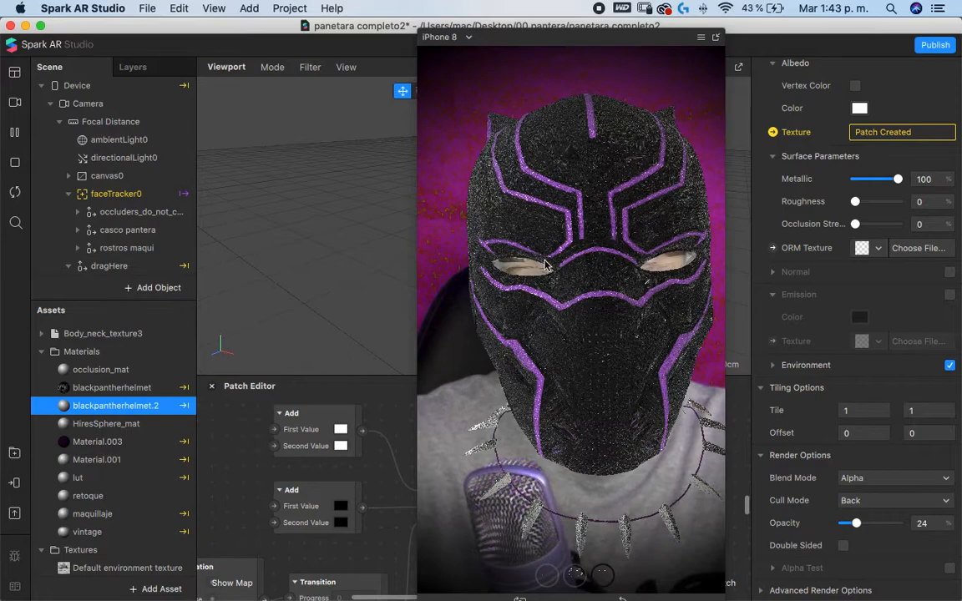
- Dock the preview again, restart the effect and switch back to the Untitled Pokemon room project
left_click(716, 38)
left_click(17, 195)
key("ctrl+Up")
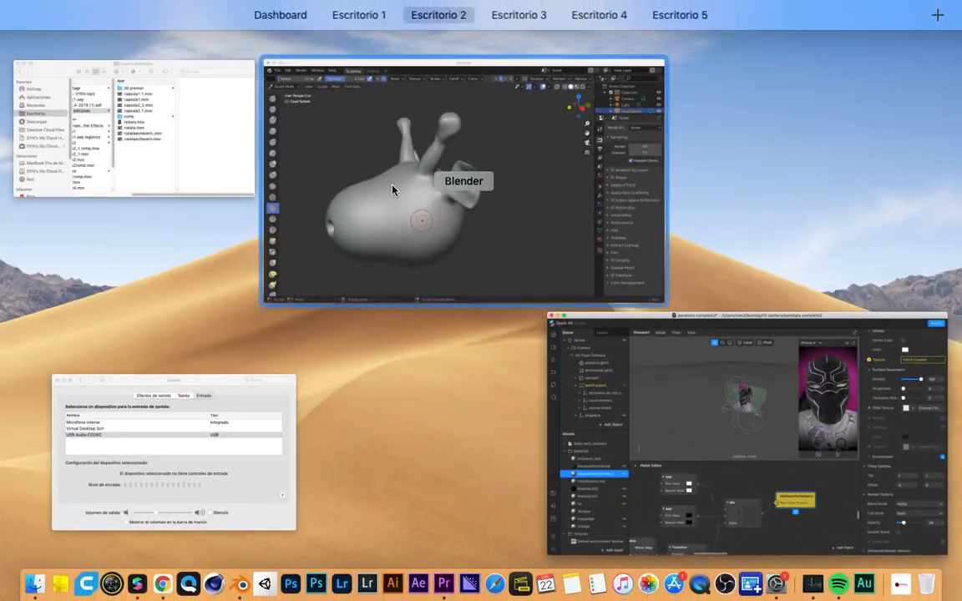
key("ctrl+Right")
left_click(500, 307)
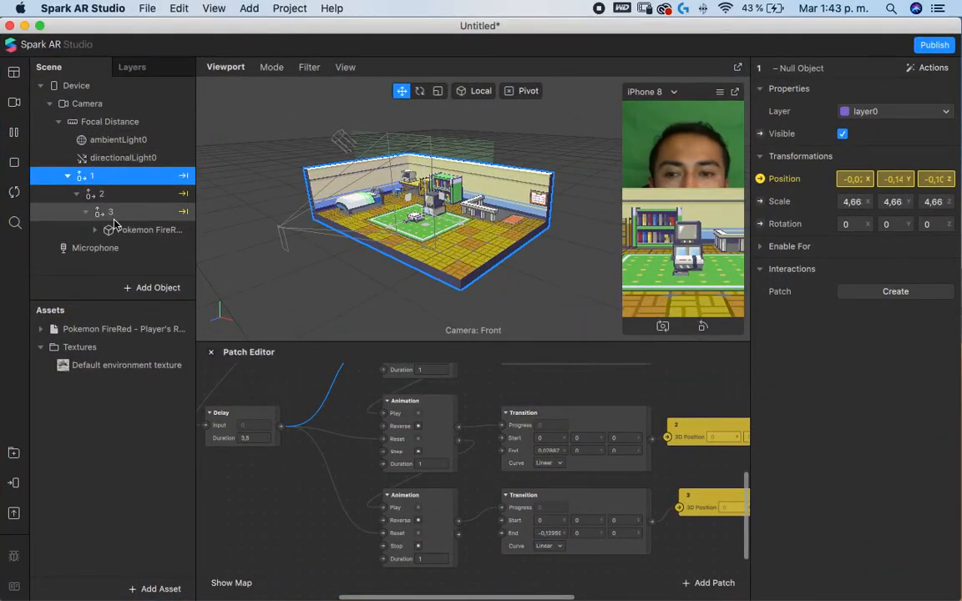
- Delete the Pokemon FireRed asset while keeping its project files, and remove null object 1 with everything inside it
left_click(123, 331)
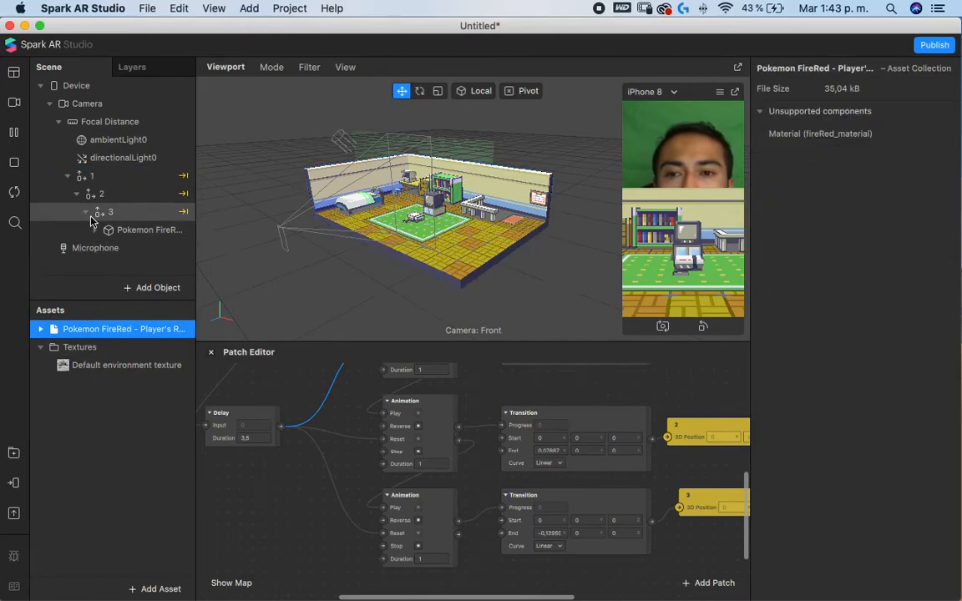
key("BackSpace")
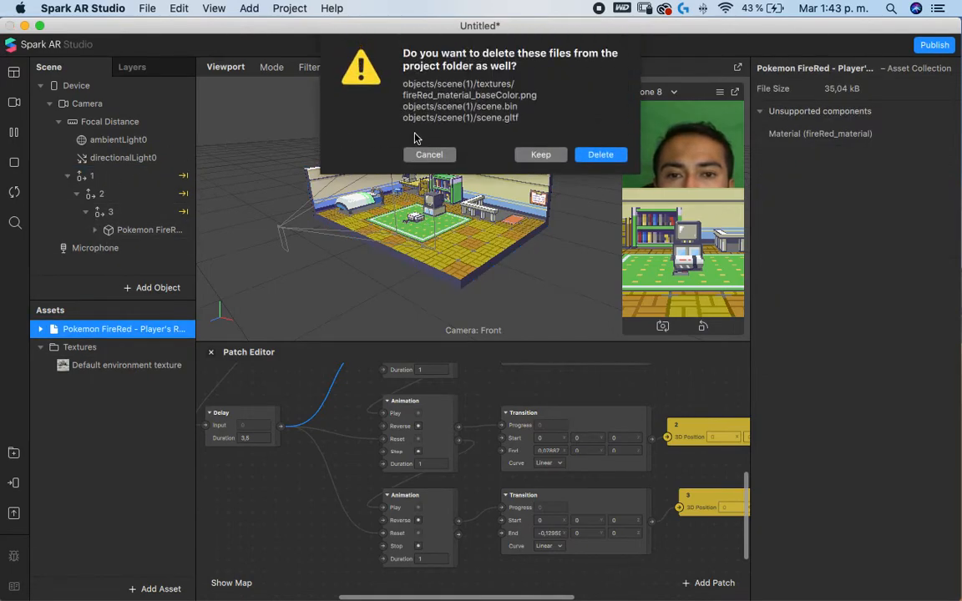
left_click(541, 154)
left_click(89, 177)
key("BackSpace")
- Search the AR Library for "glass" and import the Wine Glass model into the Untitled project
left_click(21, 455)
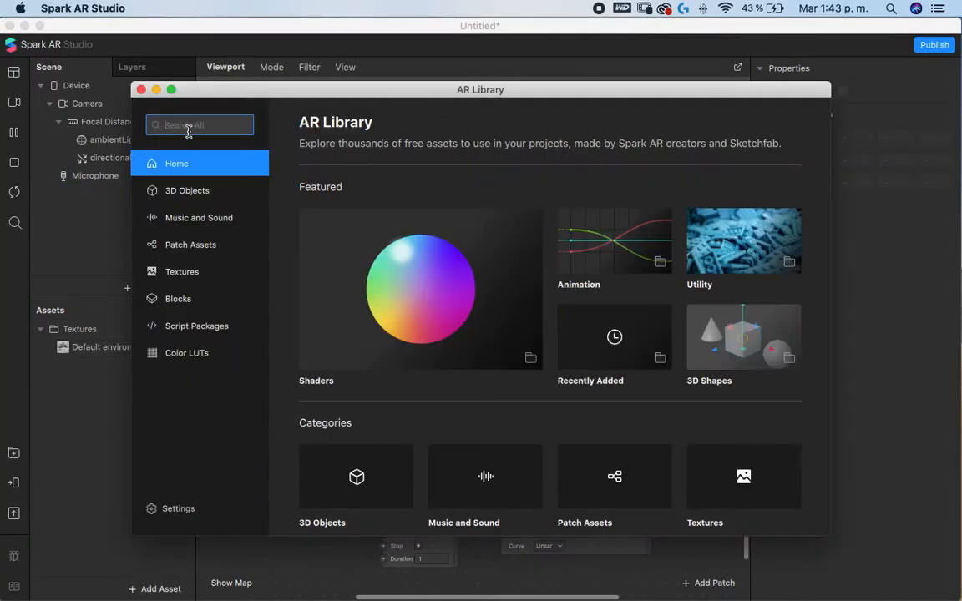
key("Return")
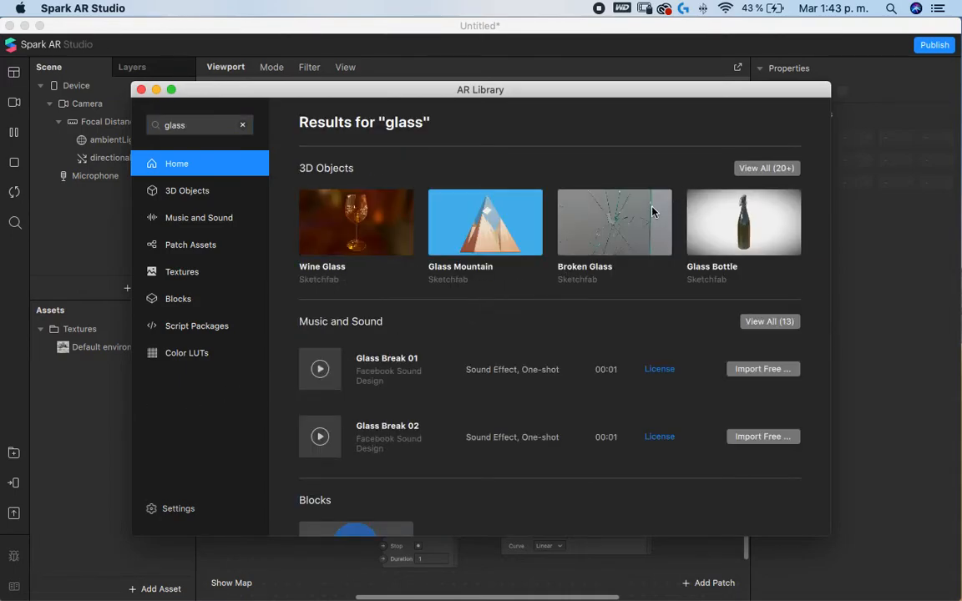
left_click(389, 225)
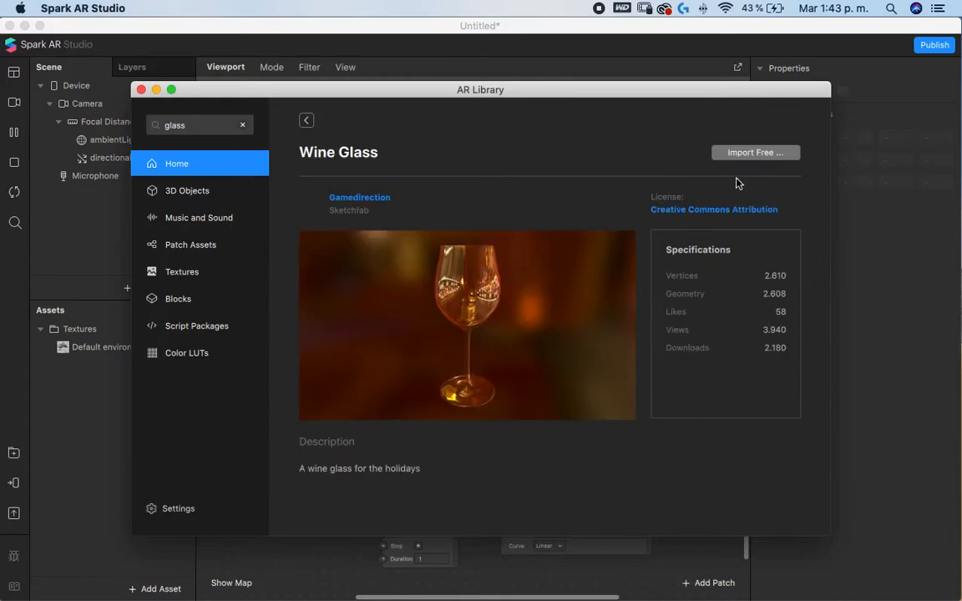
left_click(756, 153)
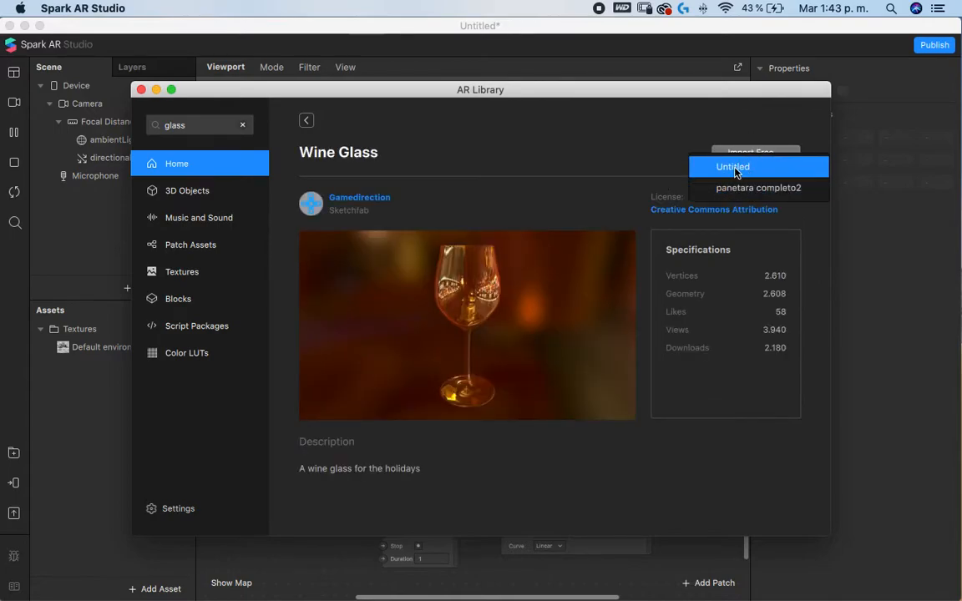
left_click(746, 167)
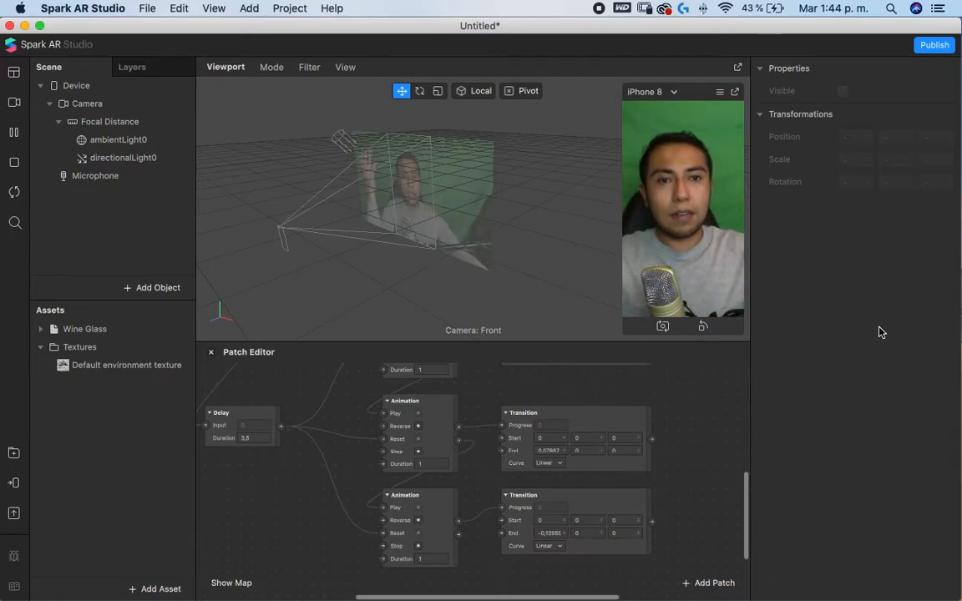
- Add the Wine Glass to the scene under Focal Distance and lower it to about -0.54 on Y
left_click_drag(94, 331, 101, 122)
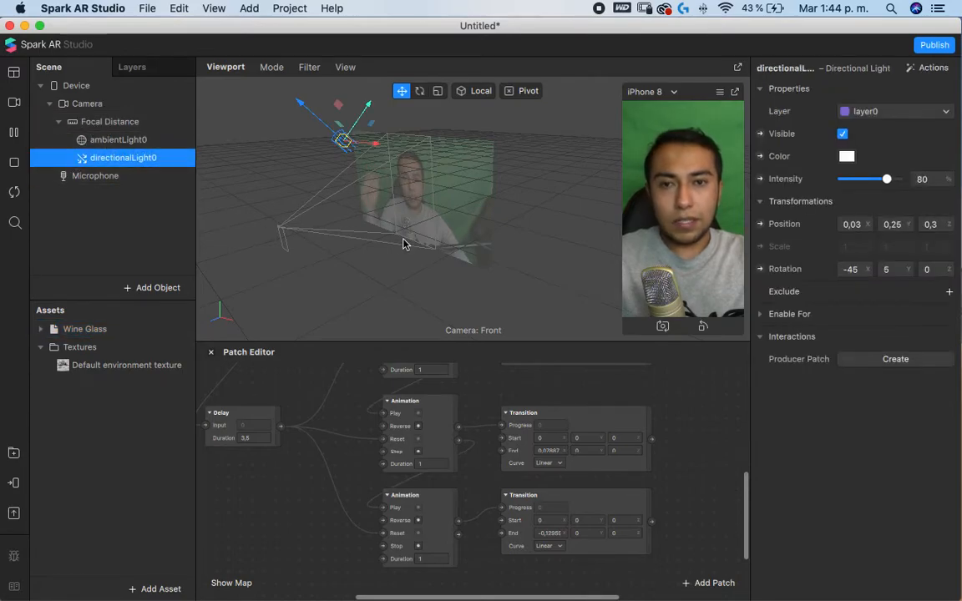
left_click_drag(94, 331, 117, 121)
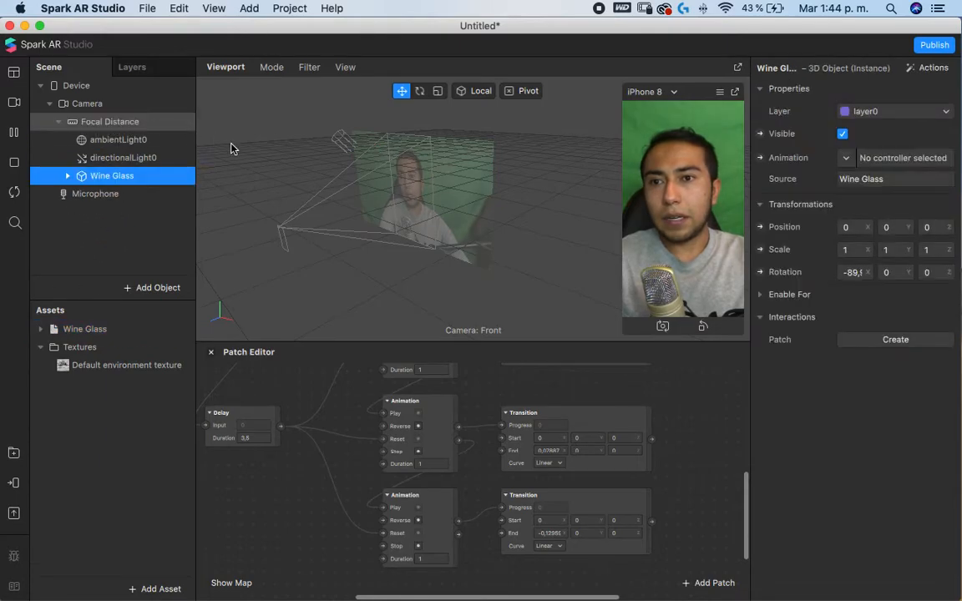
scroll(428, 192, "up", 2)
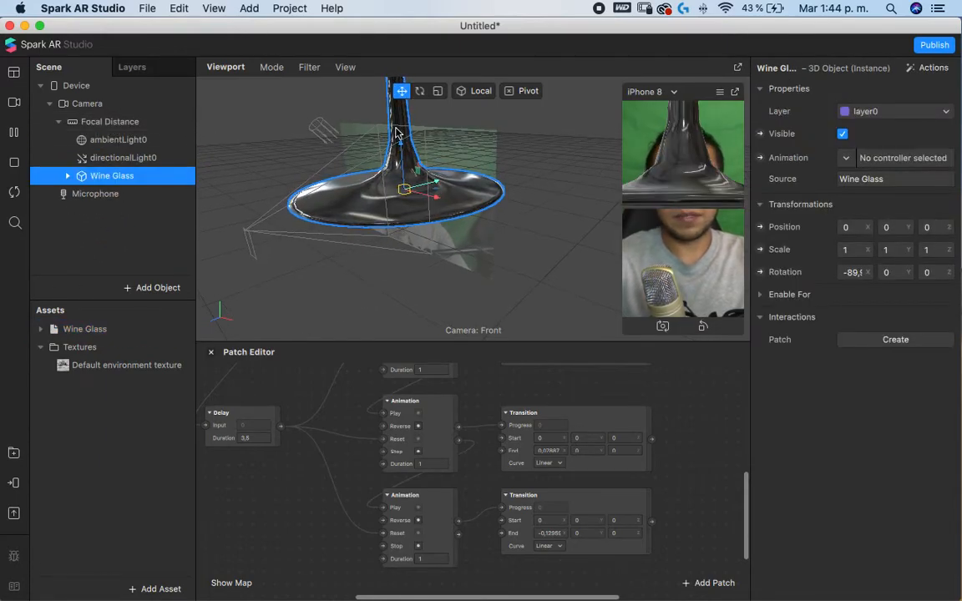
left_click_drag(406, 240, 432, 300)
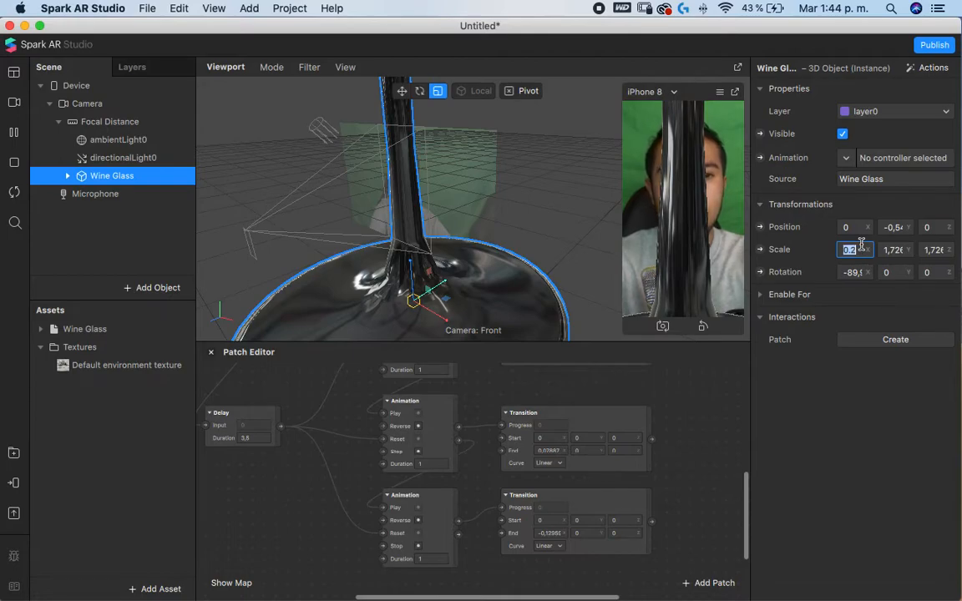
- Scale the Wine Glass to 0.2 on all axes and raise it to about -0.23 on Y
key("Tab")
type("0,2")
key("Tab")
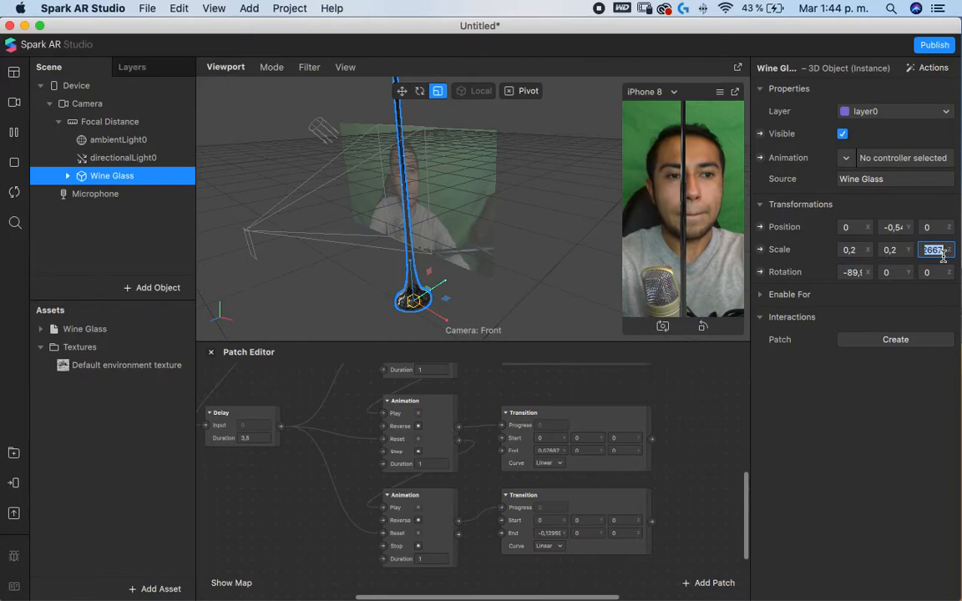
type("0,2")
key("Return")
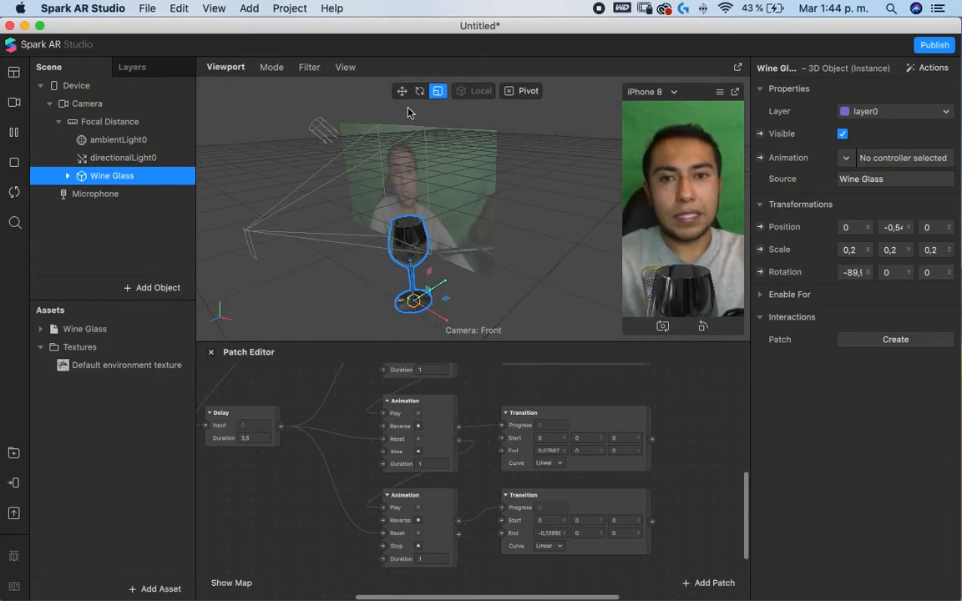
key("w")
left_click_drag(407, 232, 405, 200)
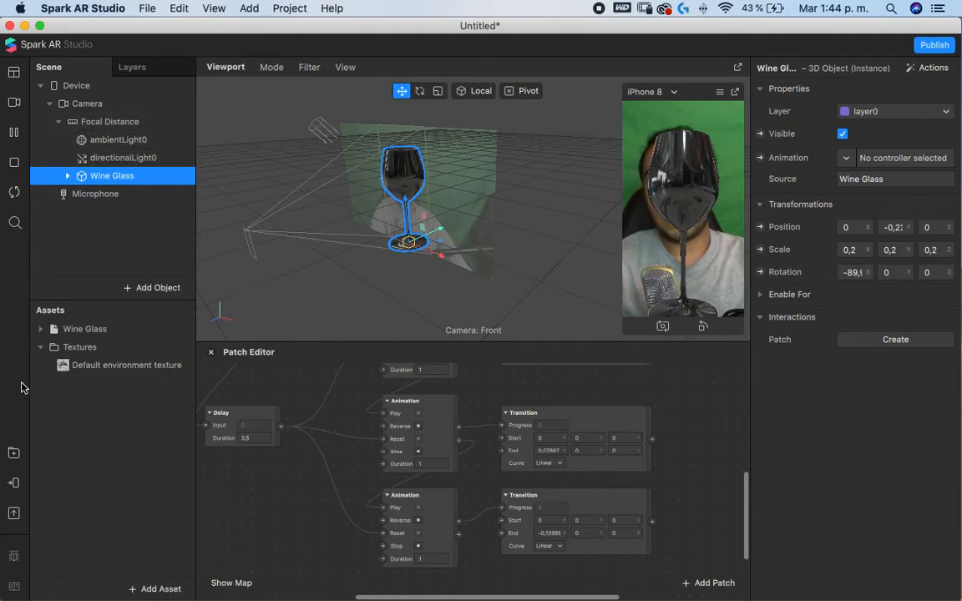
- Add a plane under Focal Distance and move it back behind the glass to about -0.28 on Z
right_click(125, 123)
mouse_move(152, 130)
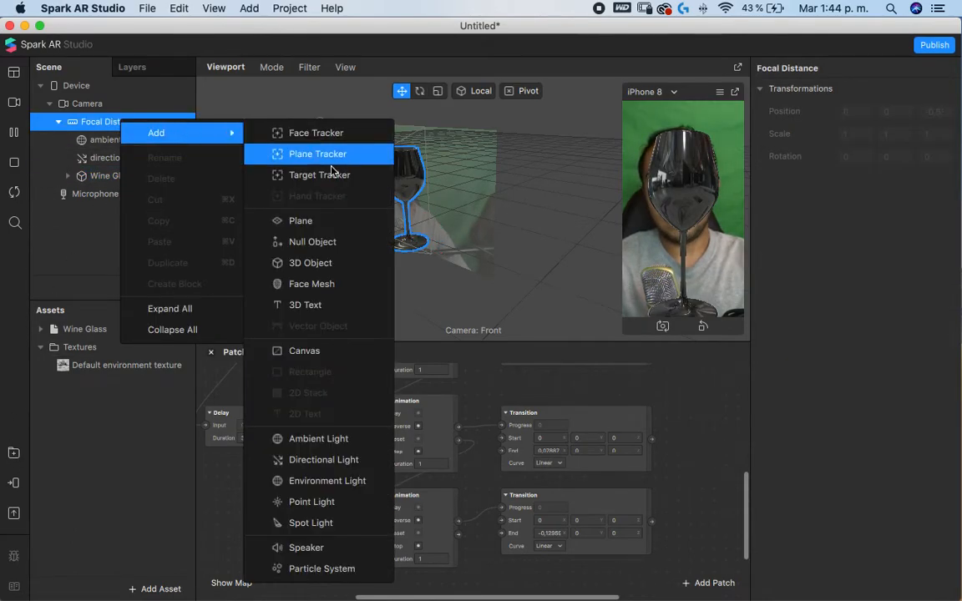
left_click(303, 219)
left_click_drag(377, 200, 432, 178)
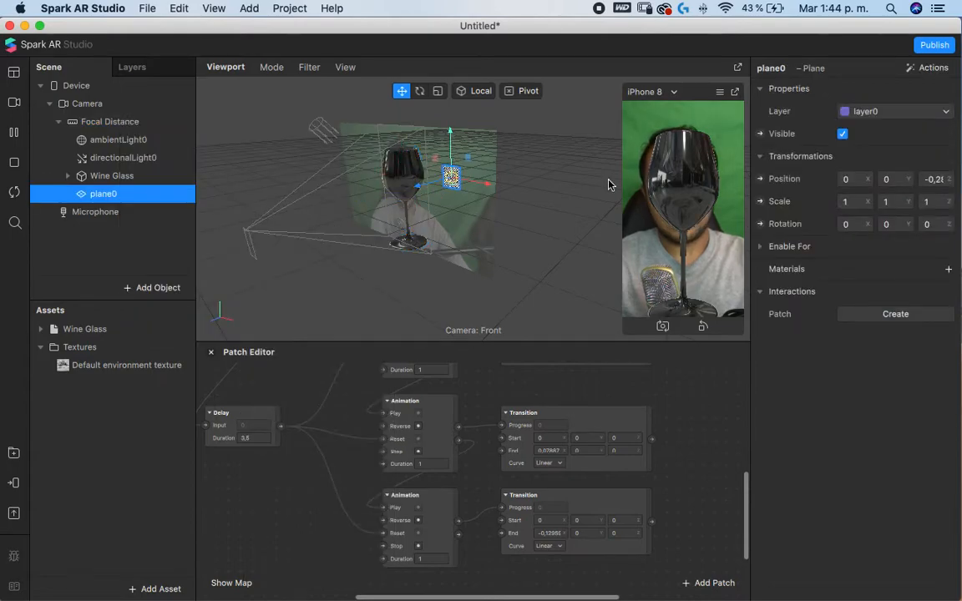
- Create a new material for the plane, set its shader type to Flat and colour it Red
left_click(948, 270)
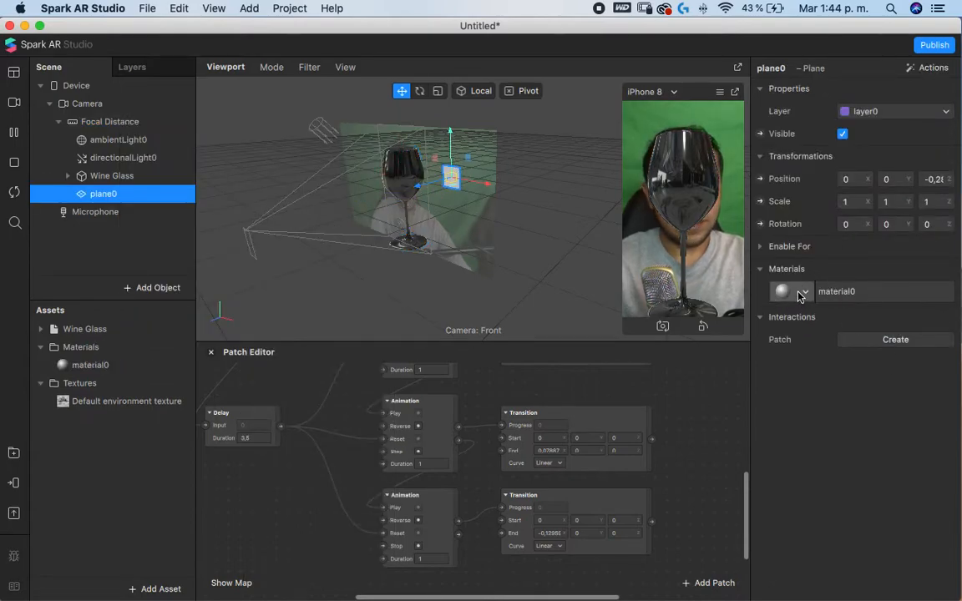
left_click(127, 367)
left_click(864, 89)
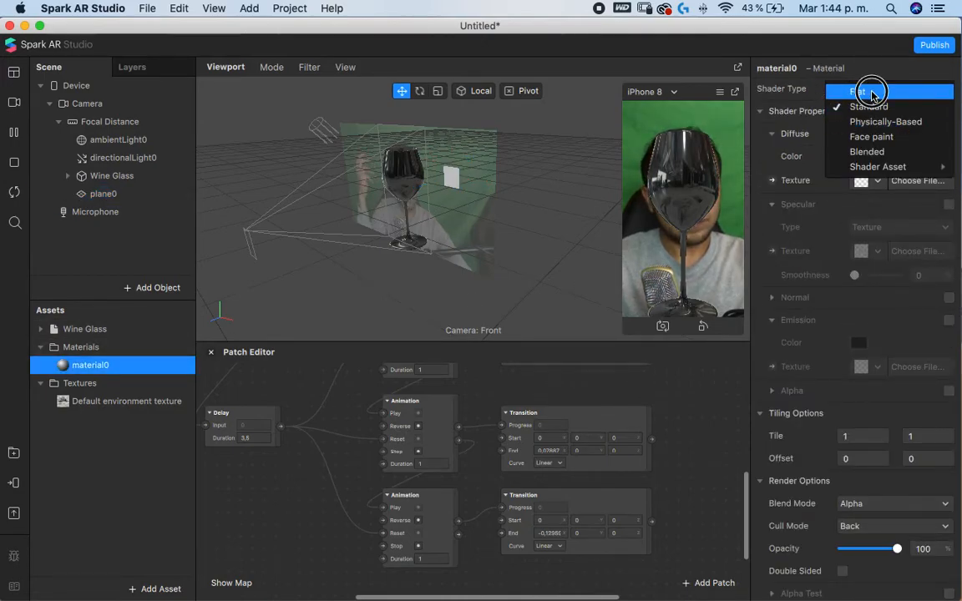
left_click(869, 99)
left_click(858, 157)
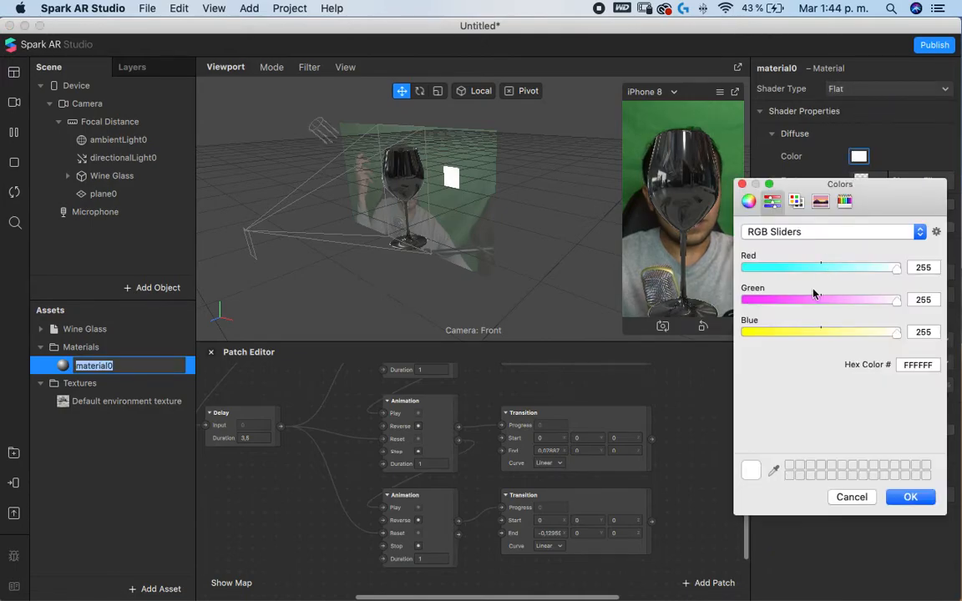
left_click(794, 202)
left_click(771, 399)
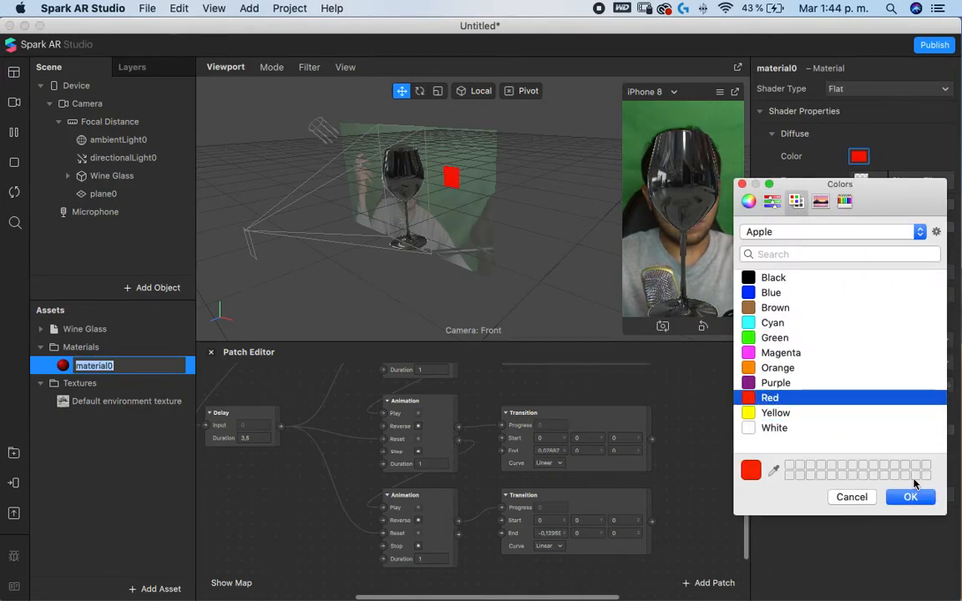
left_click(917, 499)
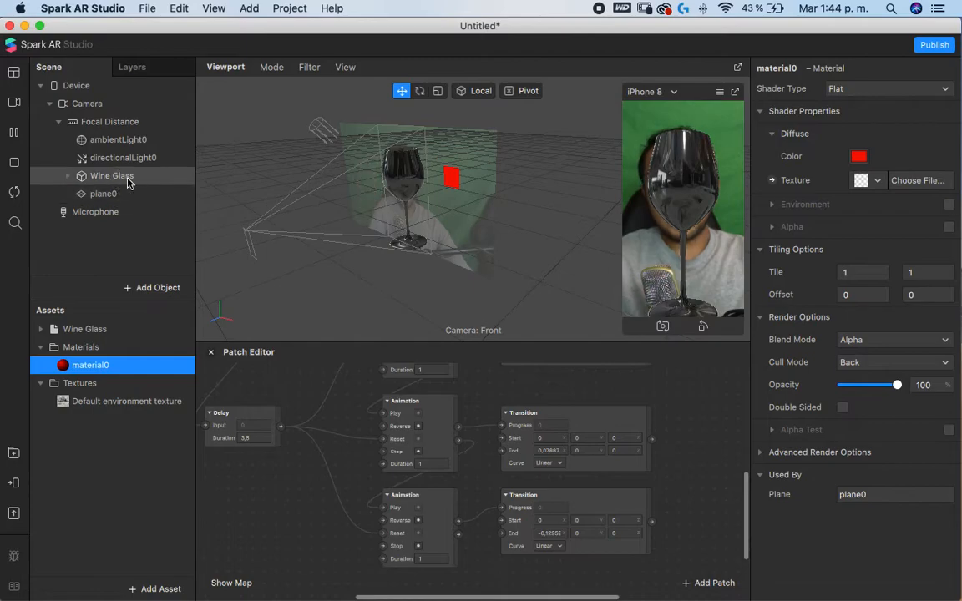
- Open the Wine Glass asset's lambert2 material and set its environment texture rotation to 255 degrees
left_click(125, 176)
left_click(42, 329)
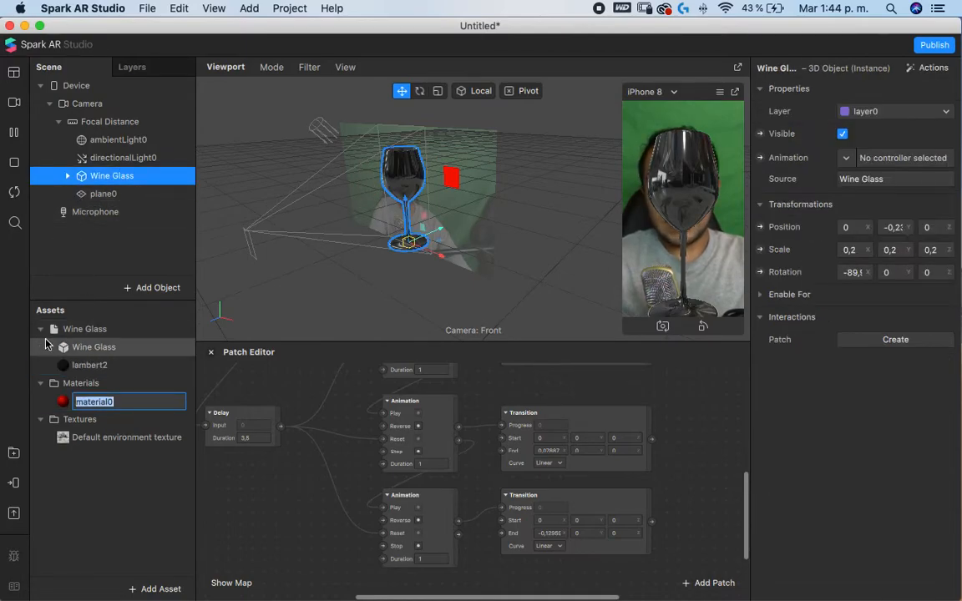
left_click(97, 368)
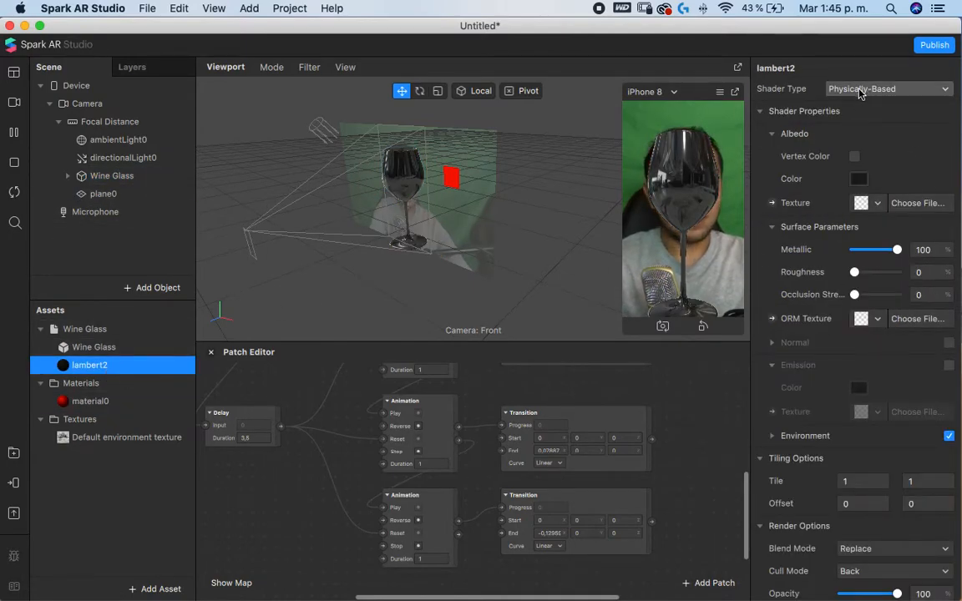
left_click(773, 436)
left_click_drag(867, 485, 883, 482)
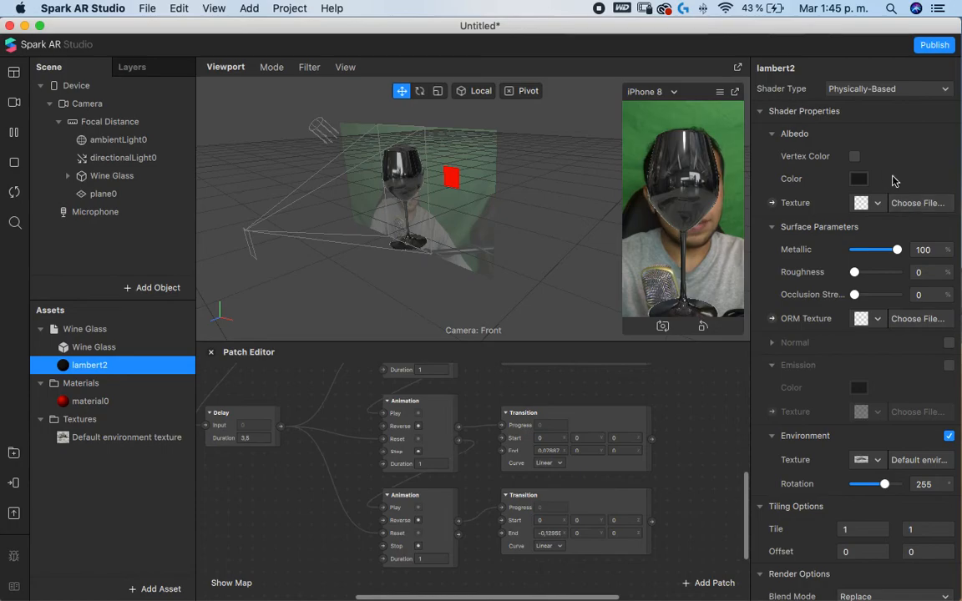
- Change the albedo colour of the lambert2 material to full-brightness white
left_click(858, 180)
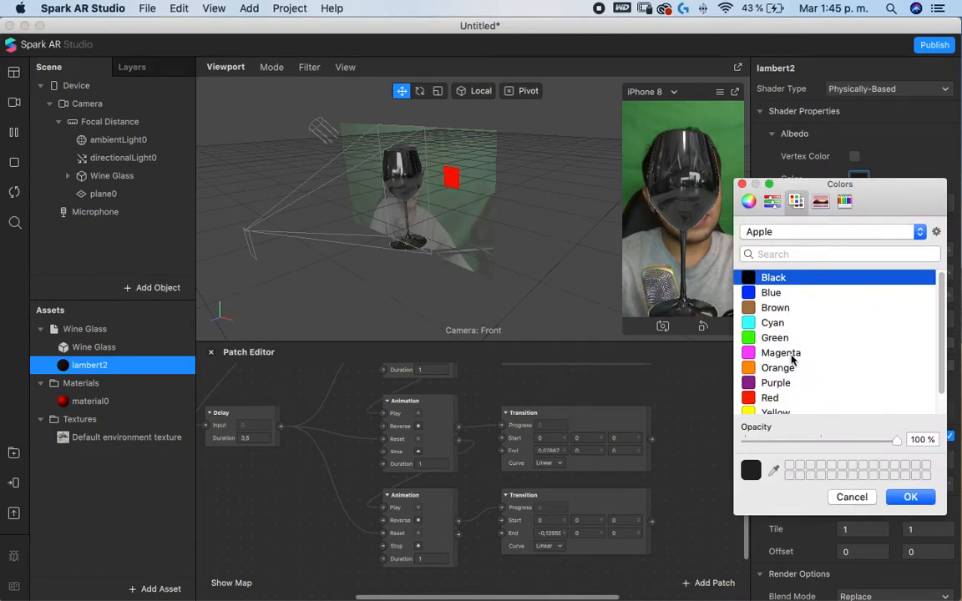
left_click(749, 201)
left_click(746, 404)
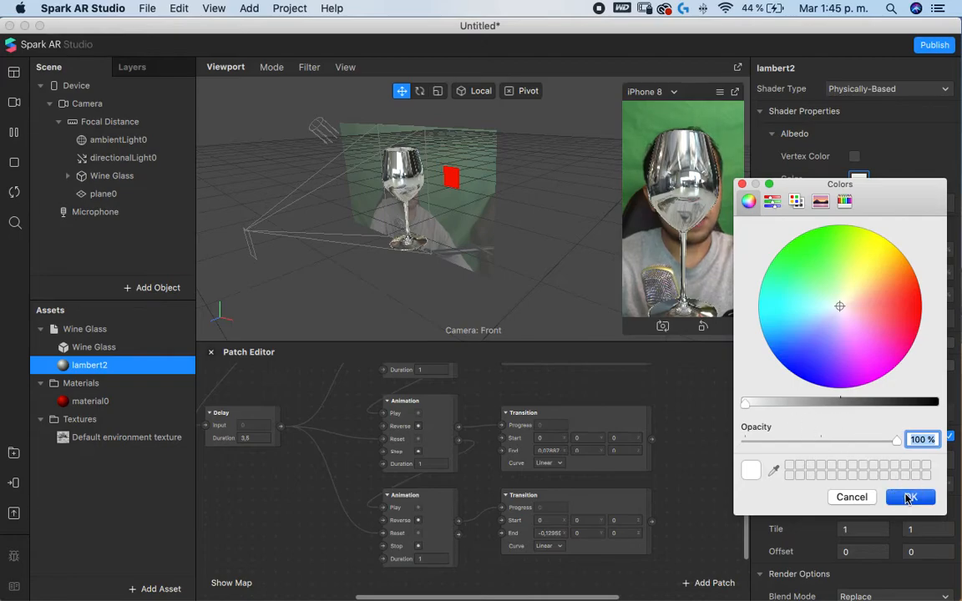
left_click(908, 497)
- Make lambert2 semi-transparent with the Alpha blend mode and an opacity of 38%
scroll(835, 351, "down", 5)
left_click_drag(897, 469, 853, 472)
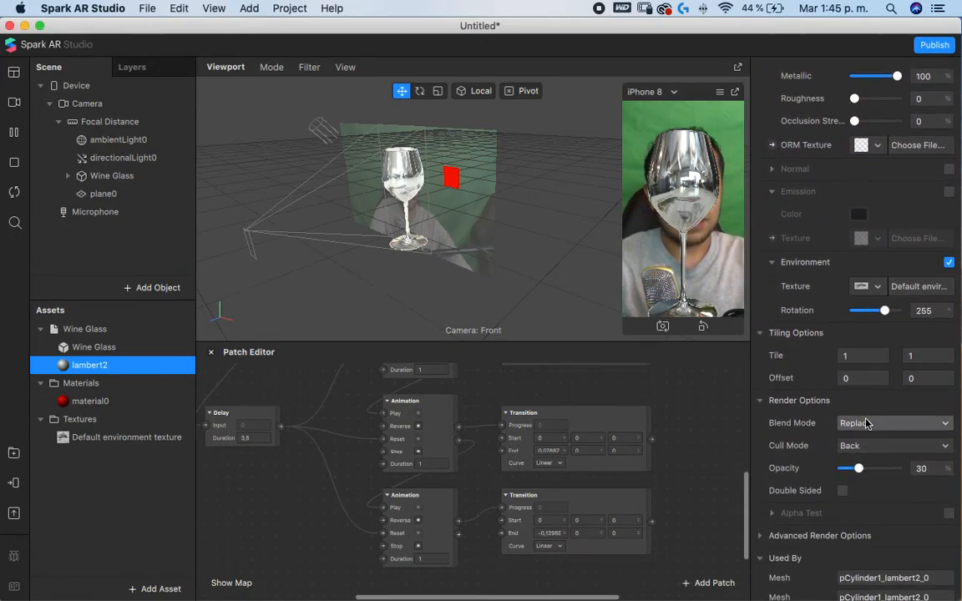
left_click(865, 423)
left_click(808, 437)
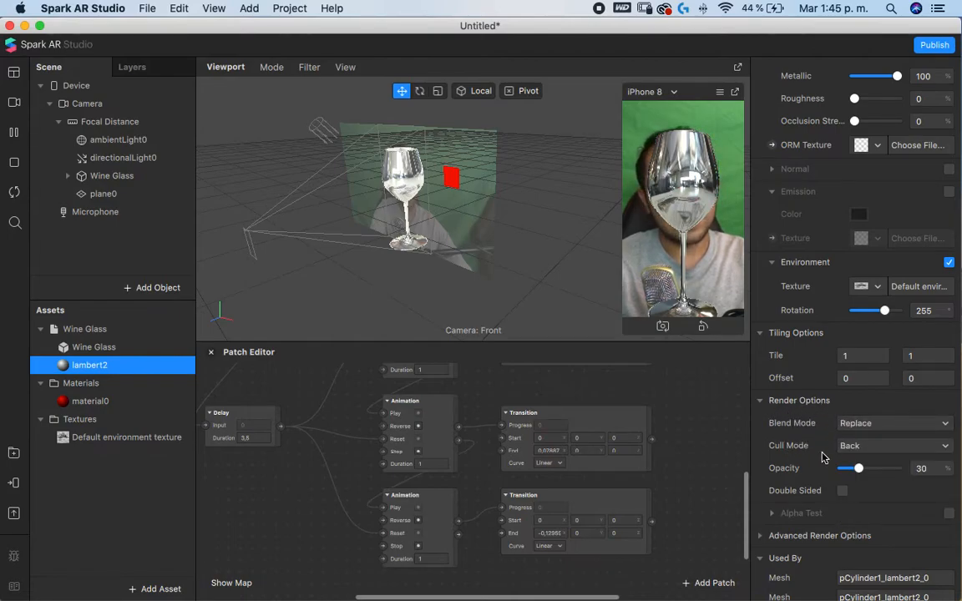
left_click(860, 423)
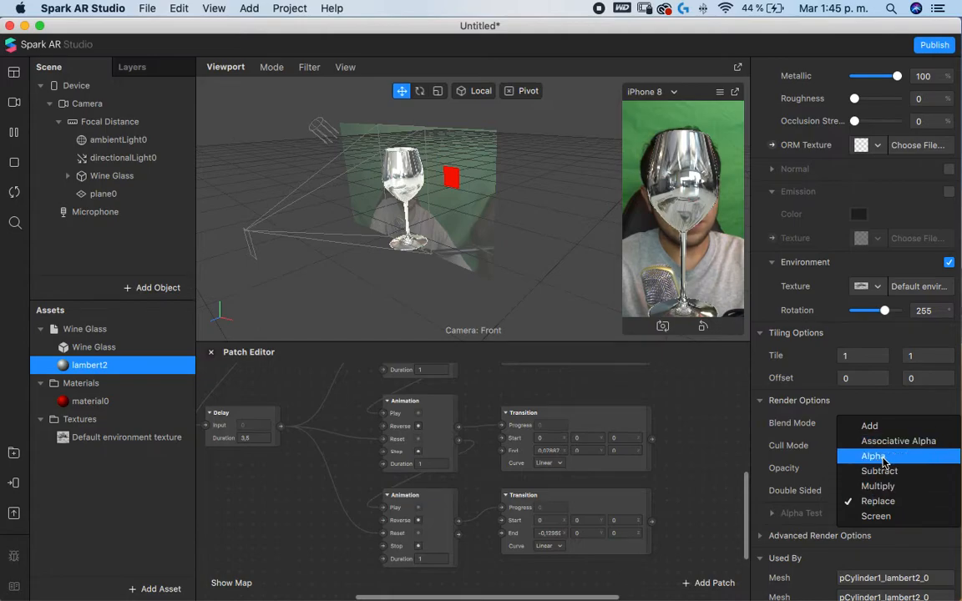
left_click(873, 456)
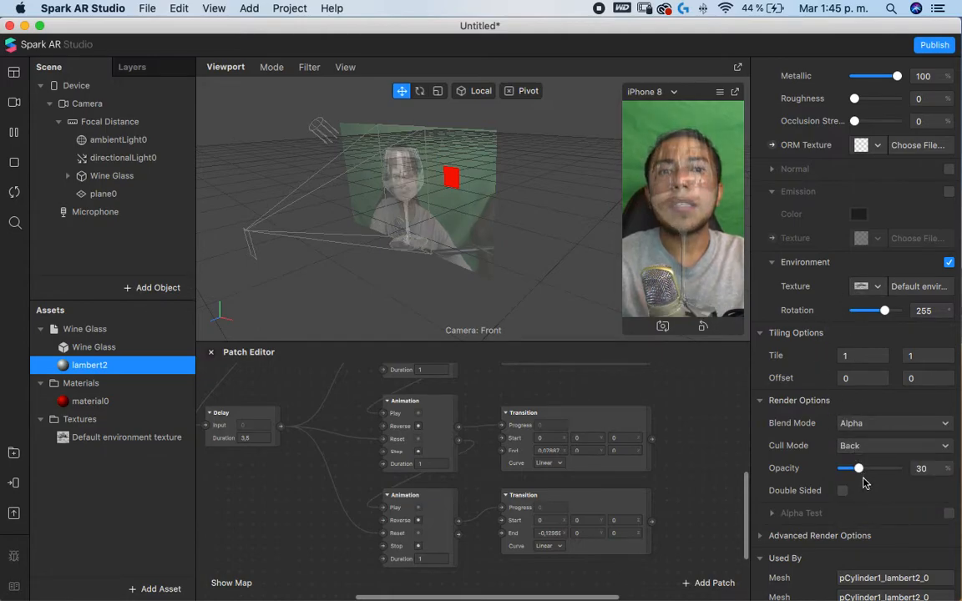
left_click_drag(871, 474, 884, 474)
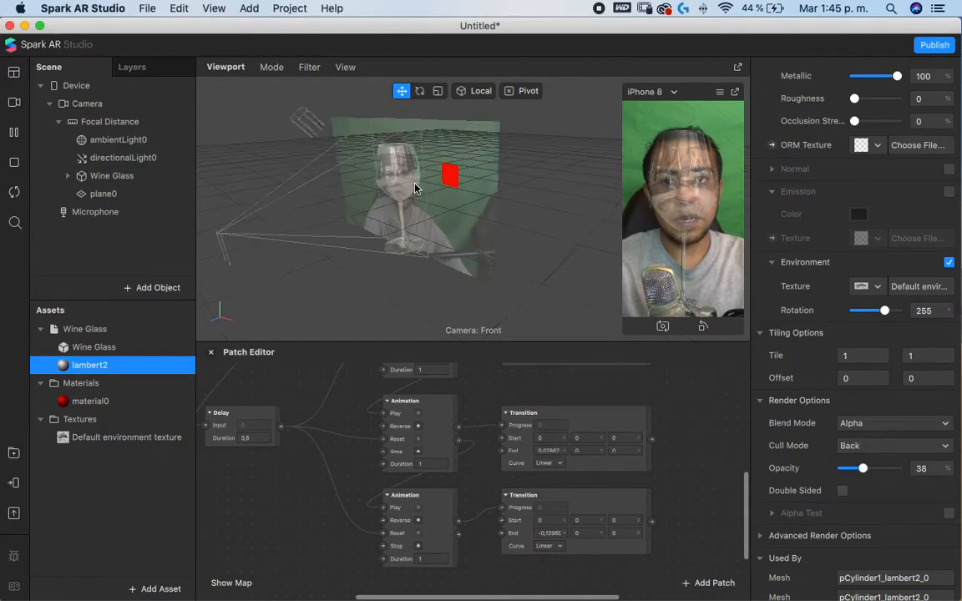
- Try double-sided rendering on lambert2 and inspect the wine glass up close
left_click(843, 491)
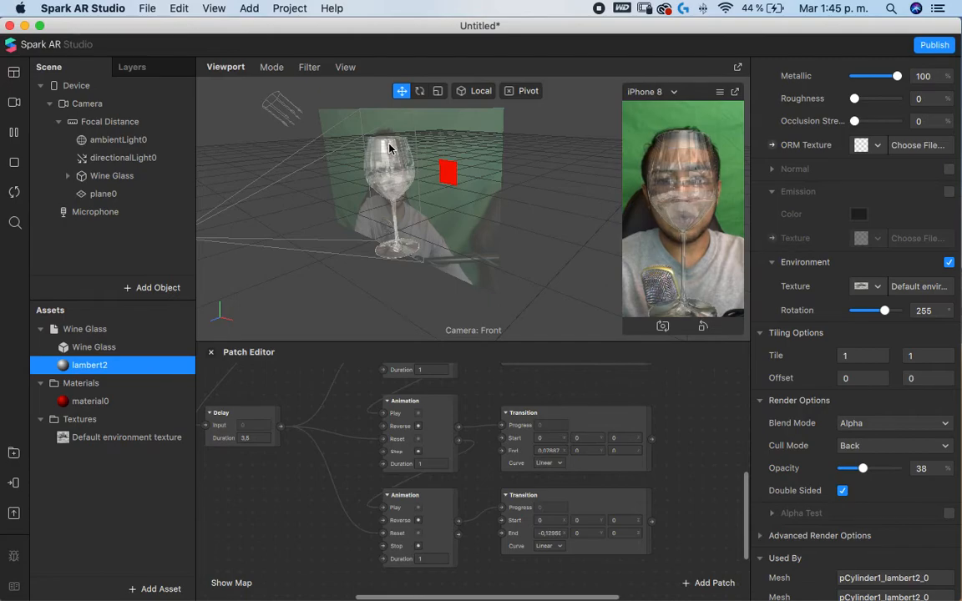
scroll(389, 149, "up", 3)
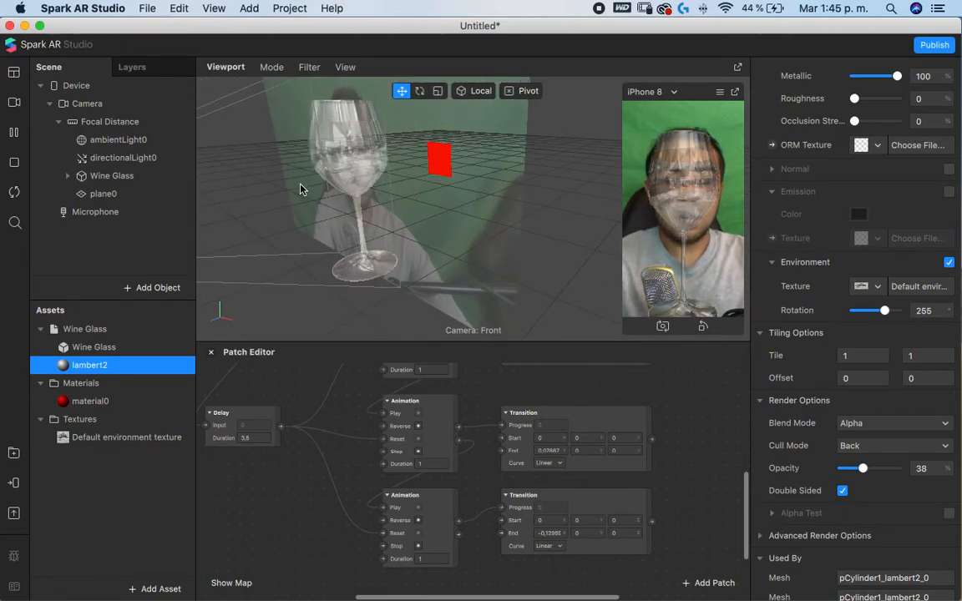
middle_click_drag(391, 274, 456, 323)
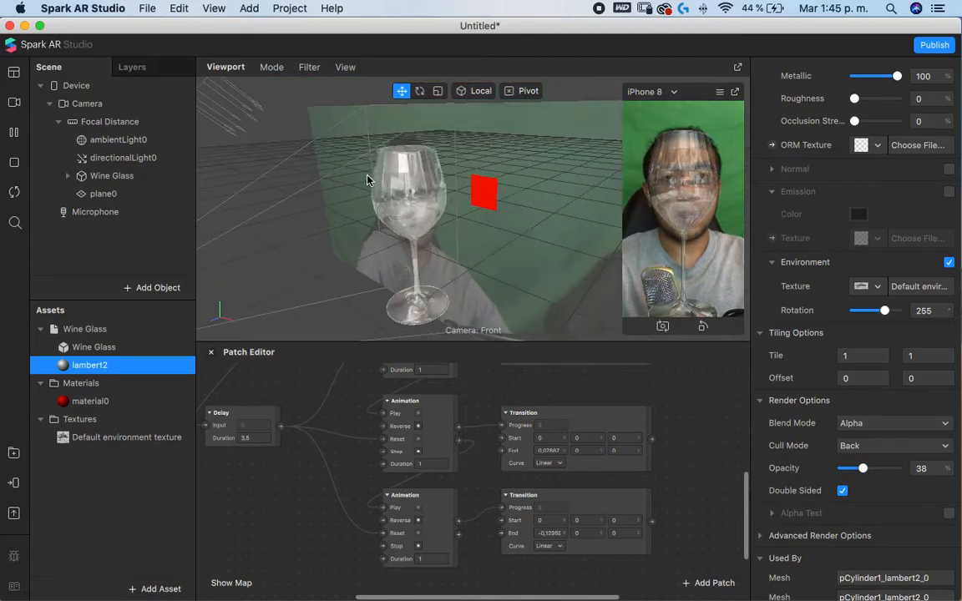
scroll(368, 180, "up", 4)
- Undock and enlarge the phone preview, and turn off double-sided rendering on lambert2
left_click(735, 91)
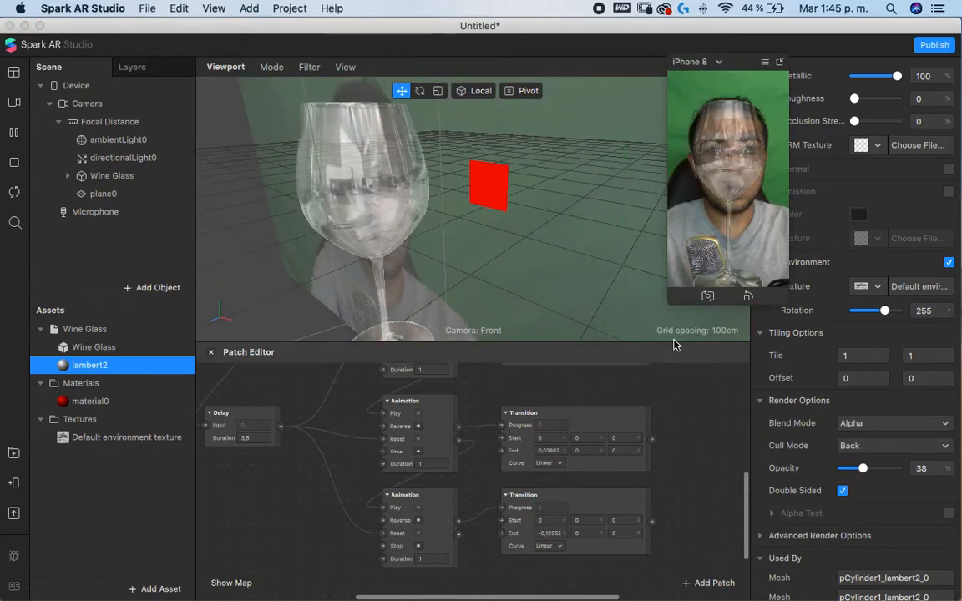
left_click_drag(669, 304, 483, 535)
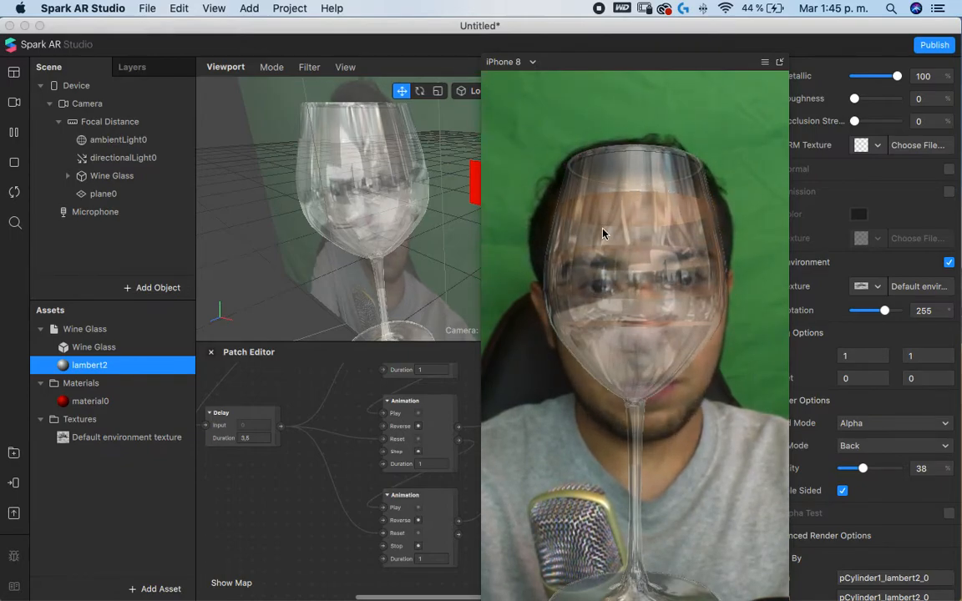
left_click_drag(726, 63, 665, 33)
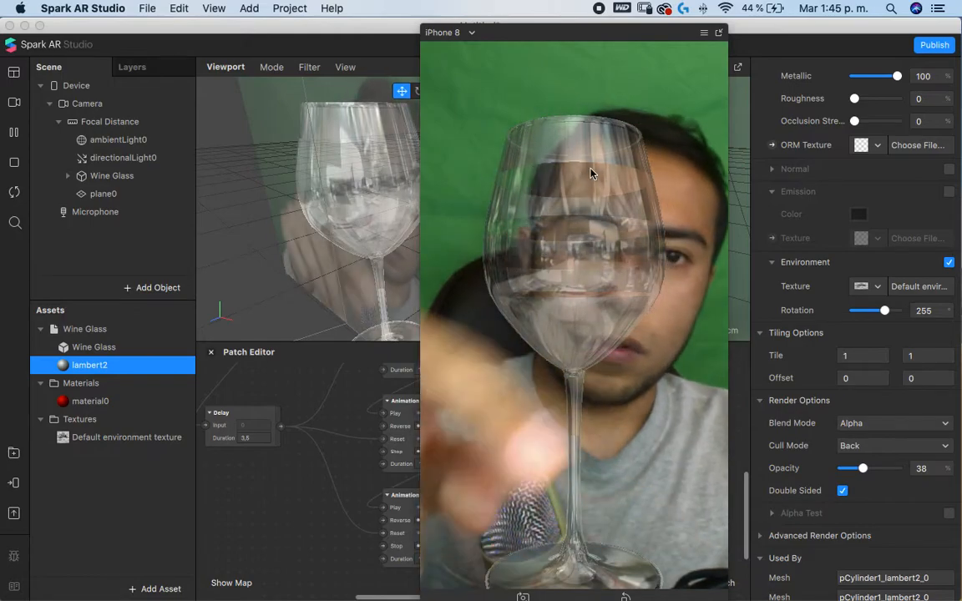
left_click(843, 493)
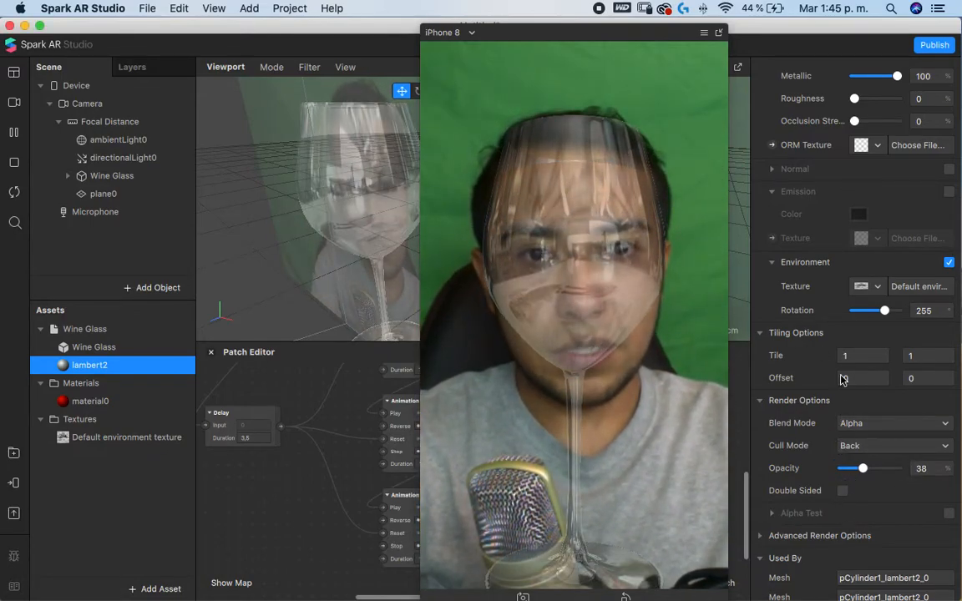
- Move the red plane to about -0.09 on X and 0.08 on Y, partly behind the glass bowl
left_click_drag(360, 231, 381, 148)
left_click(401, 211)
mouse_move(411, 188)
left_mouse_down()
mouse_move(395, 186)
mouse_move(406, 187)
left_mouse_up()
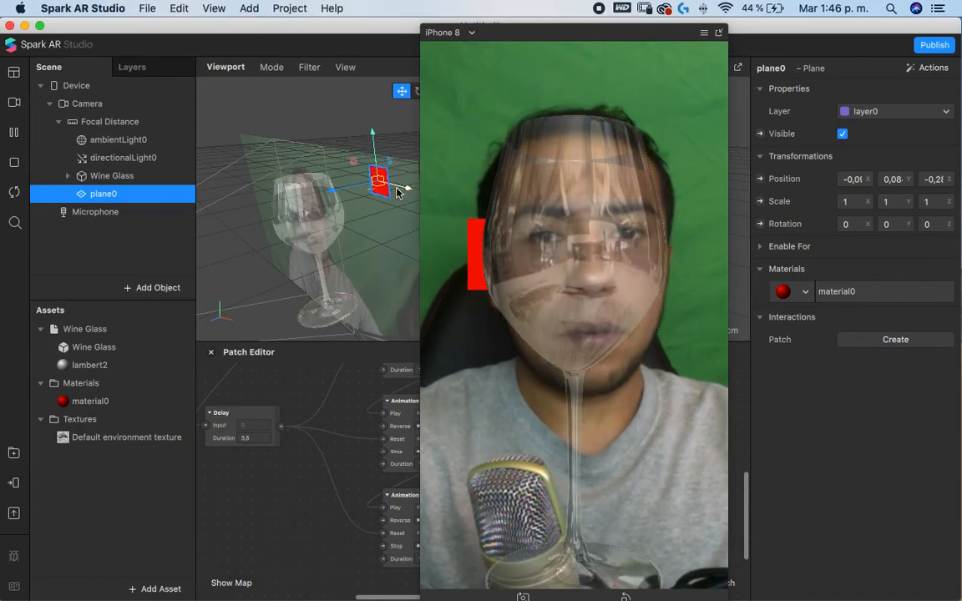
- Enable Alpha Test with a 0% cutoff on the lambert2 material
left_click(89, 365)
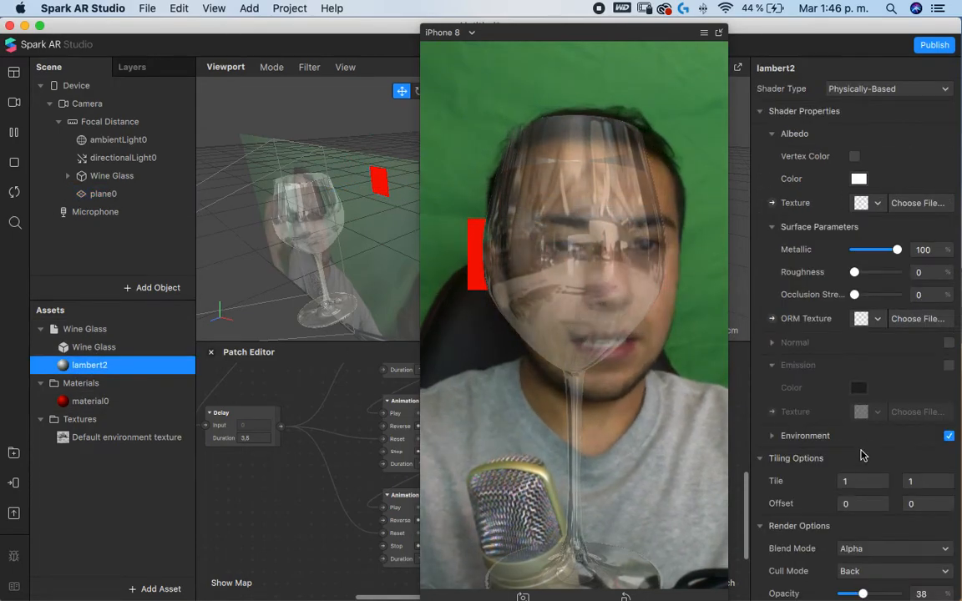
scroll(869, 470, "down", 1)
scroll(886, 468, "down", 3)
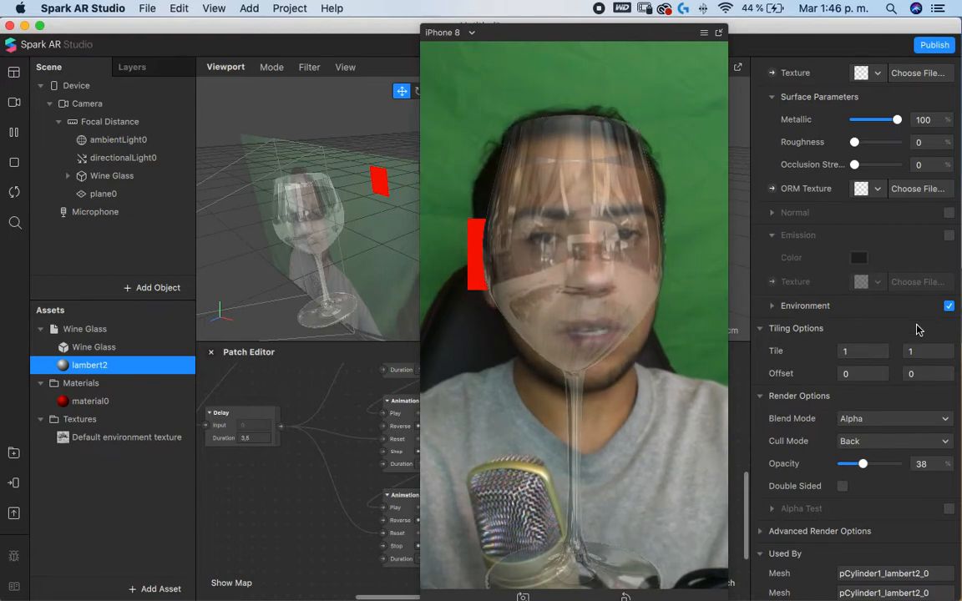
left_click(949, 508)
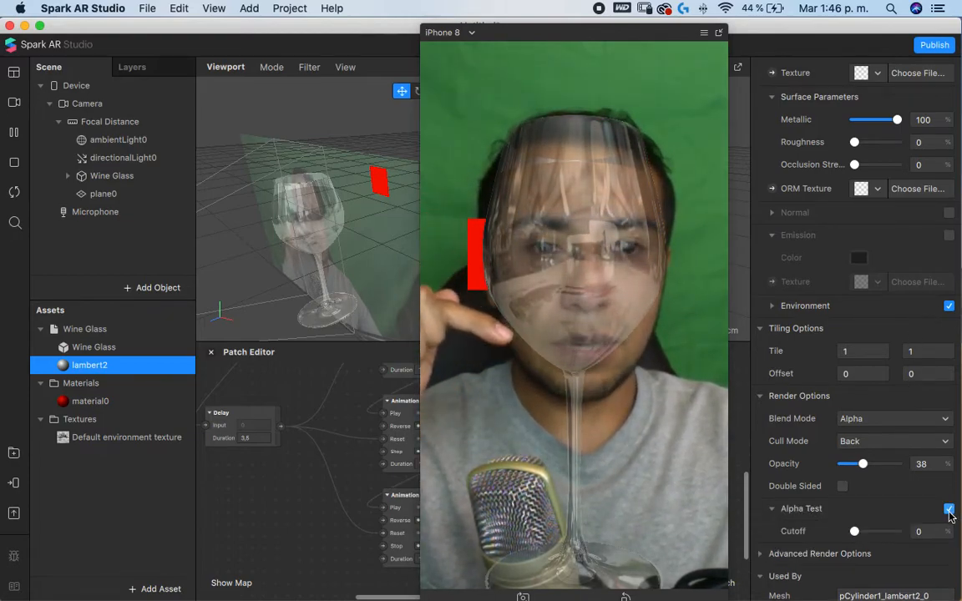
- Reorder plane0 above the Wine Glass in the scene hierarchy and shift it to about -0.01 on X behind the glass
left_click(122, 196)
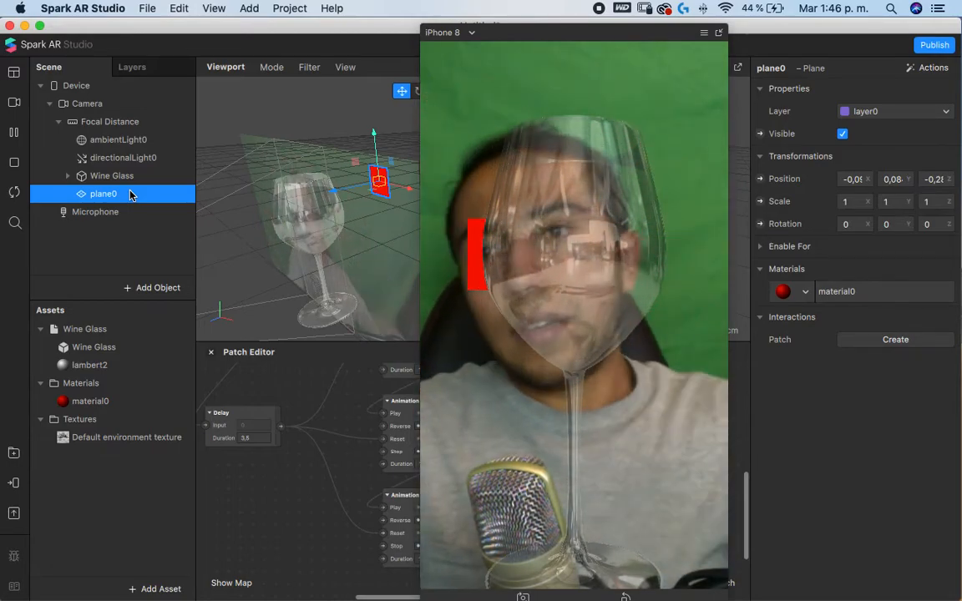
left_click(117, 177)
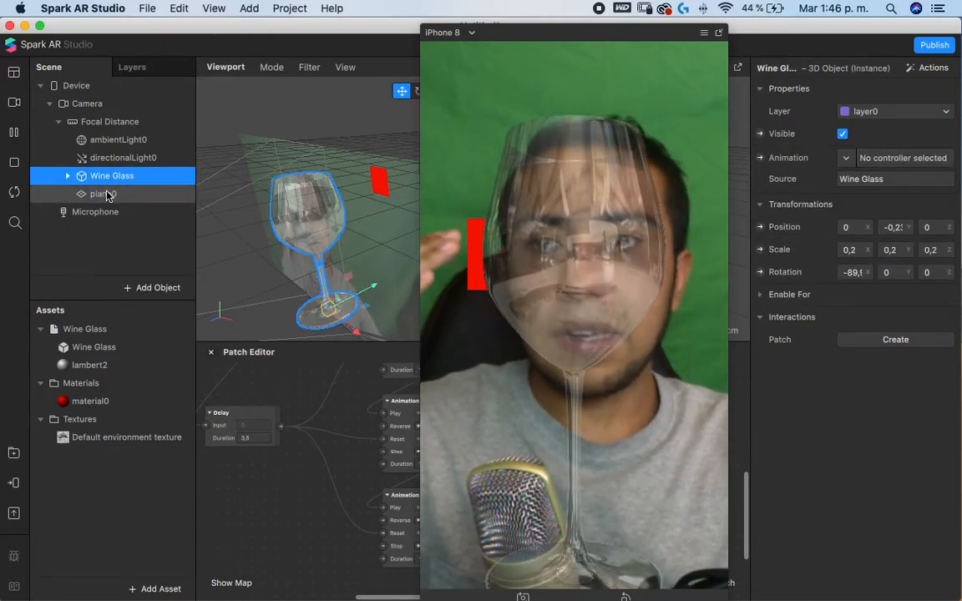
left_click(105, 194)
left_click_drag(105, 163, 104, 175)
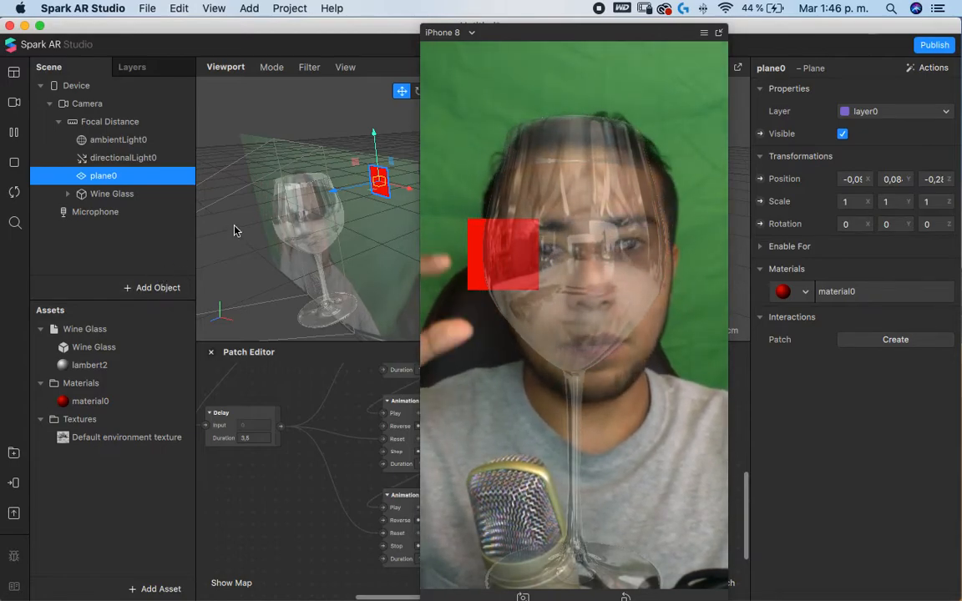
left_click_drag(410, 187, 419, 195)
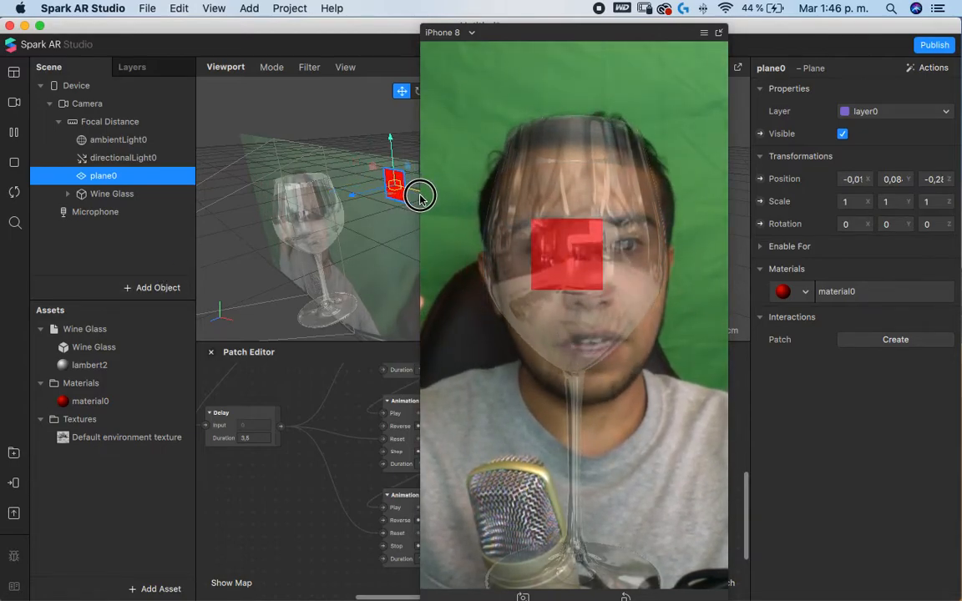
- Move plane0 inside the wine glass bowl, to about 0.01 on X and 0.06 on Y
left_click_drag(395, 138, 388, 131)
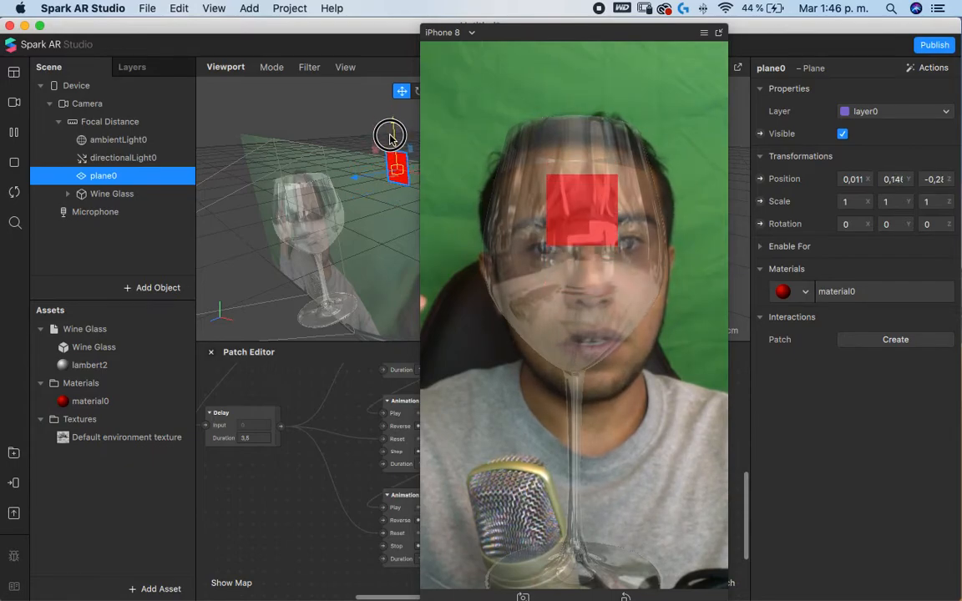
left_click_drag(328, 203, 284, 247)
left_click_drag(305, 156, 307, 186)
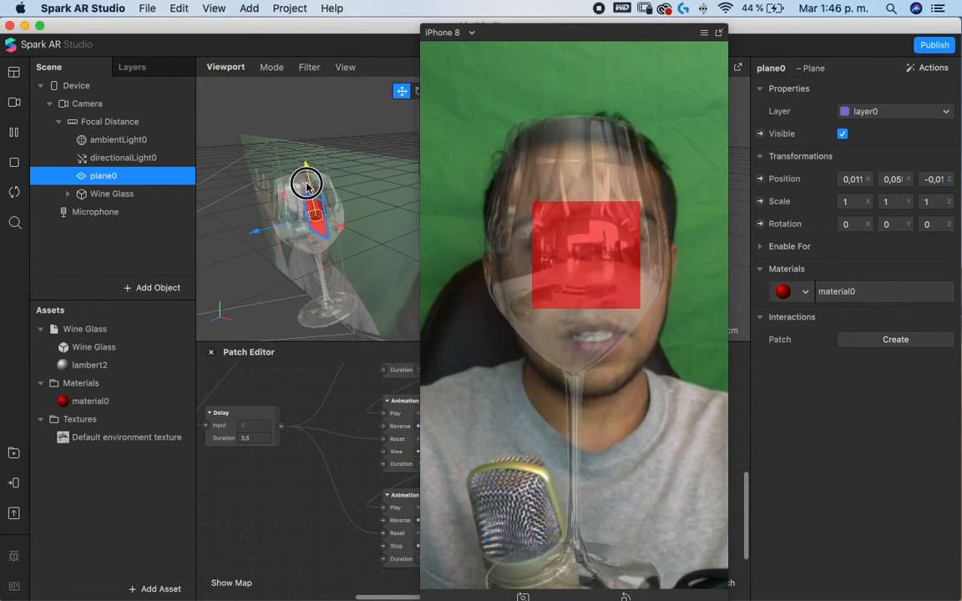
left_click_drag(281, 221, 269, 228)
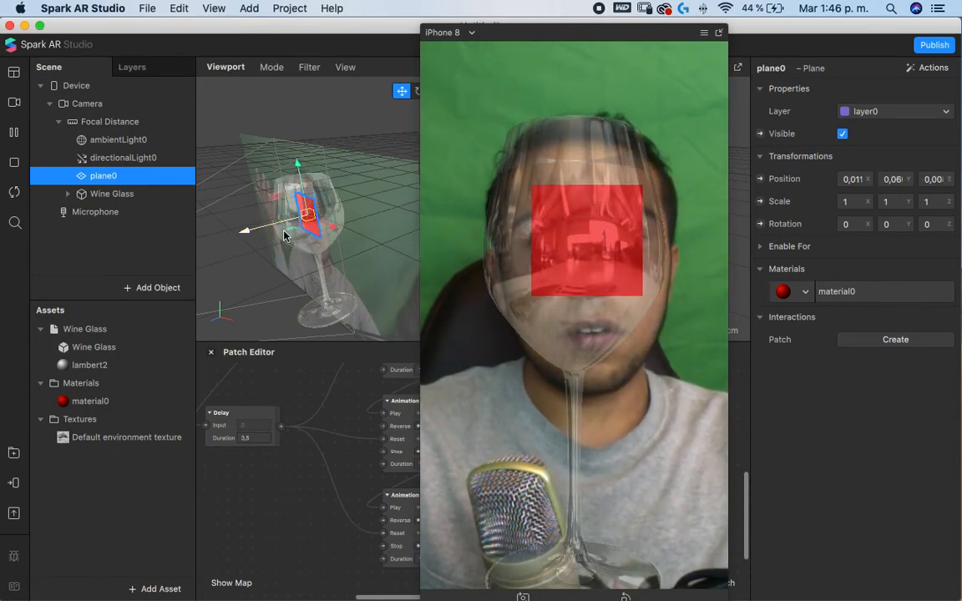
left_click_drag(327, 222, 332, 226)
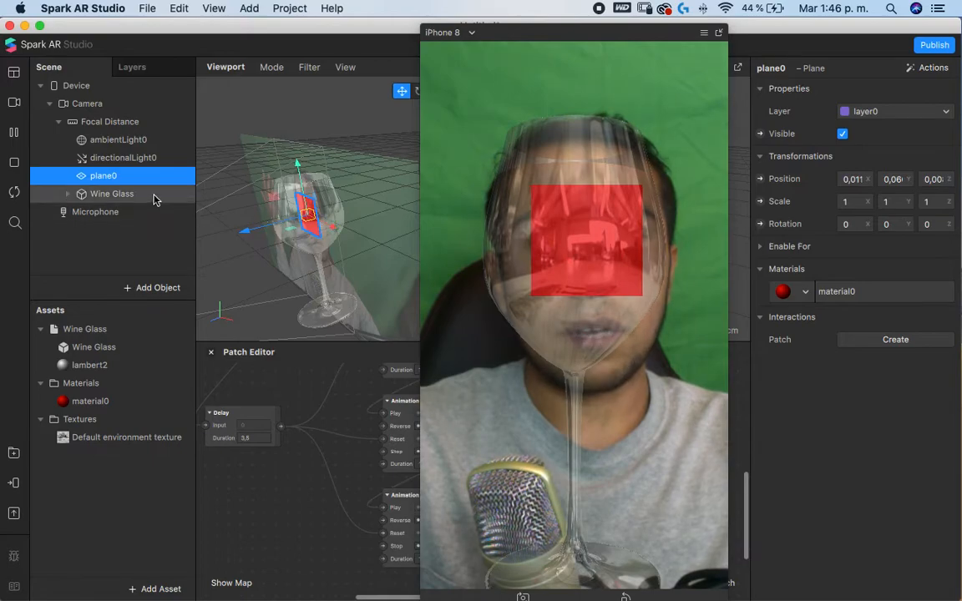
- Try placing the Wine Glass above plane0 in the scene hierarchy
left_click(104, 193)
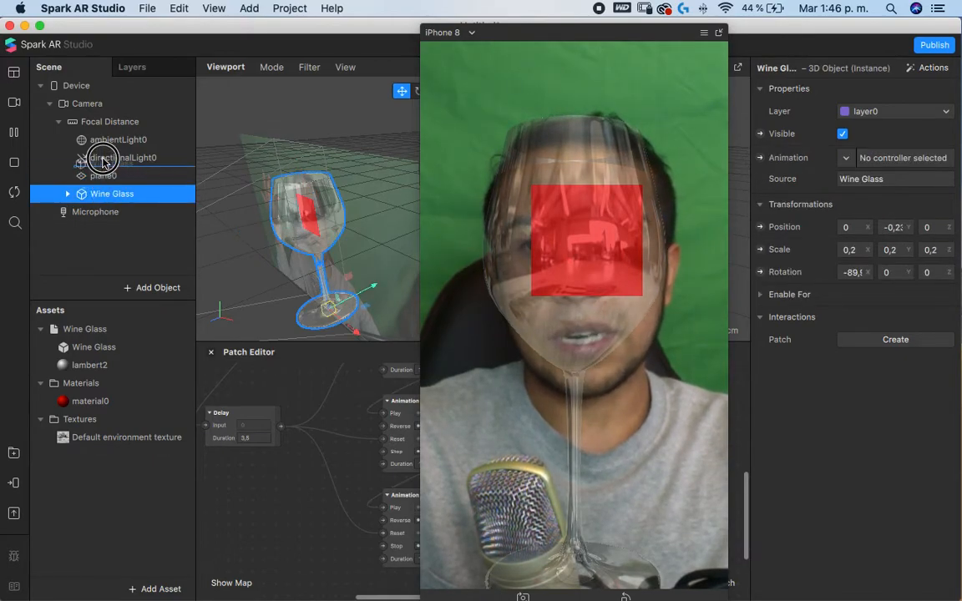
left_click_drag(104, 170, 125, 200)
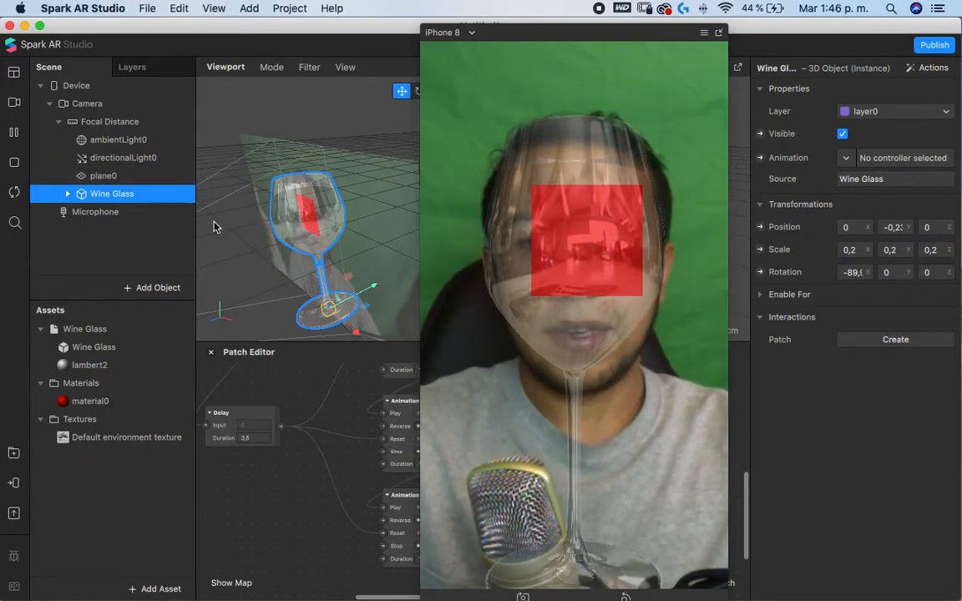
left_click(137, 176)
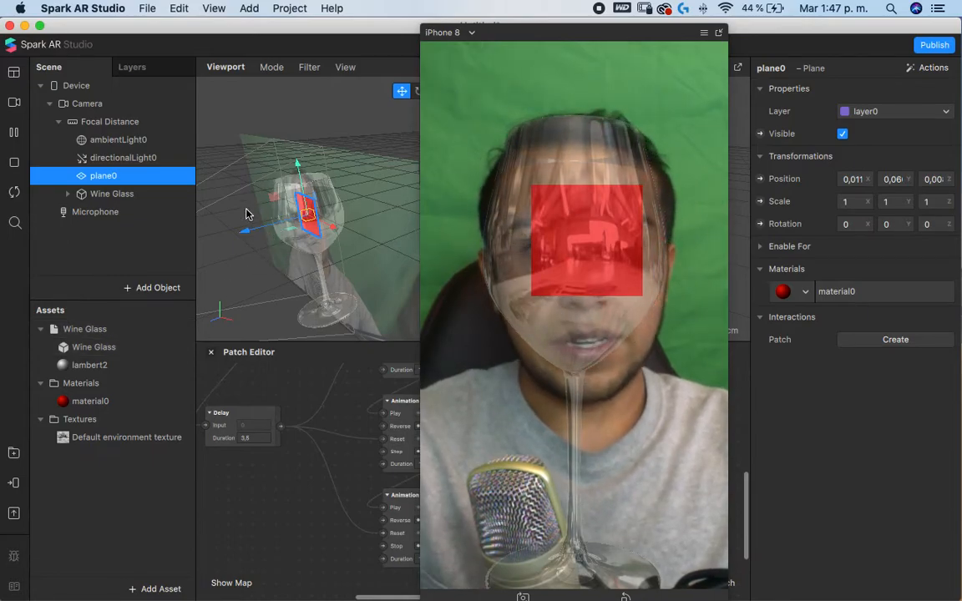
left_click_drag(251, 238, 302, 214)
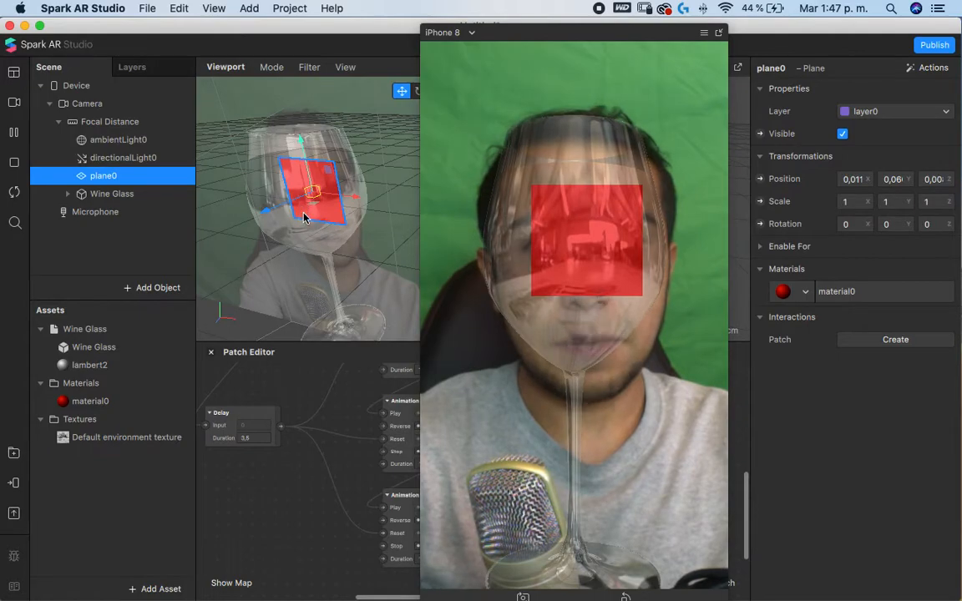
- Raise the lambert2 glass material's roughness to 34% and review its render options
left_click(112, 193)
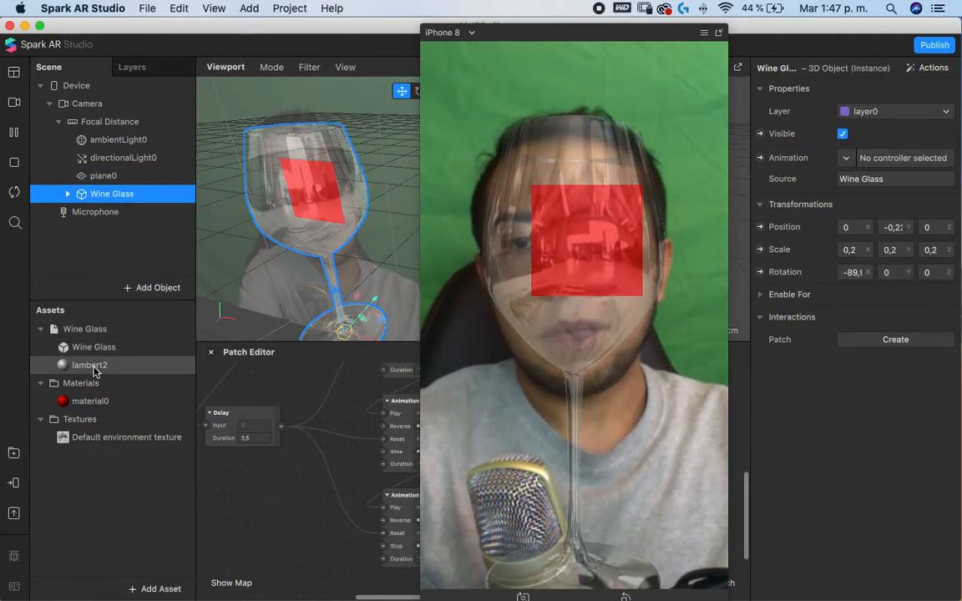
left_click(90, 365)
left_click_drag(898, 250, 868, 246)
scroll(867, 238, "down", 1)
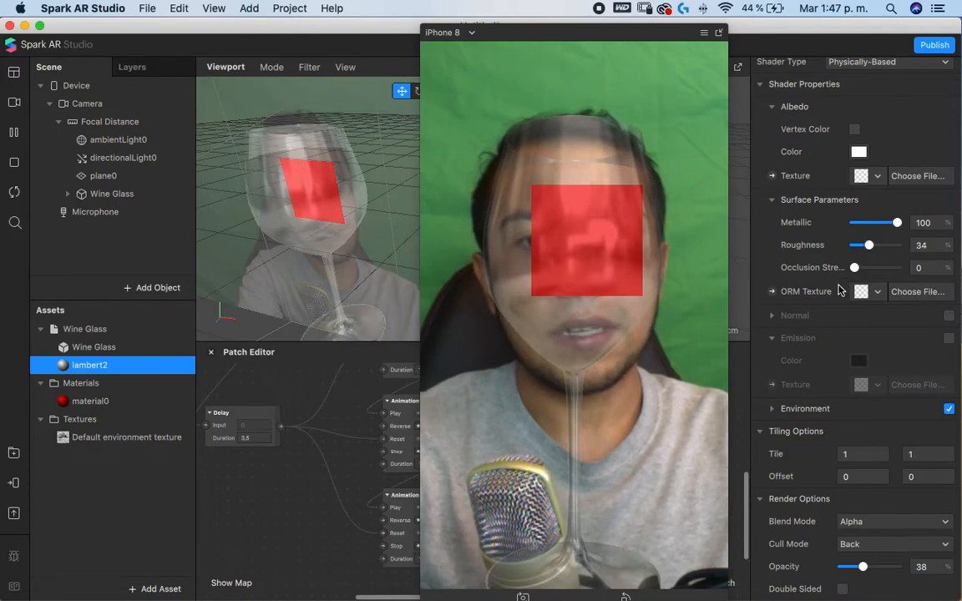
scroll(835, 292, "down", 3)
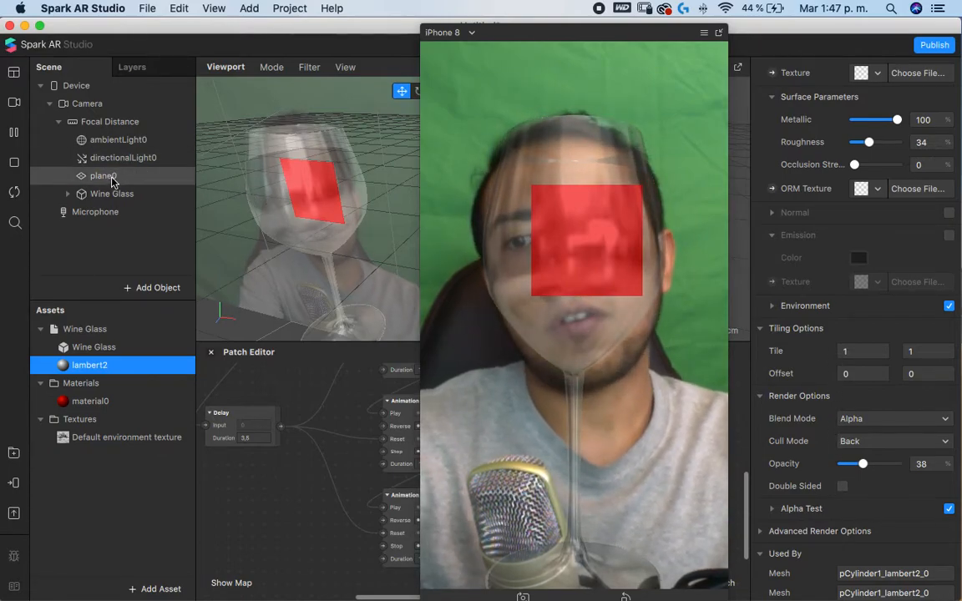
- Move plane0 and the Wine Glass together slightly upward in the scene
left_click_drag(255, 172, 326, 178)
left_click_drag(343, 332, 350, 279)
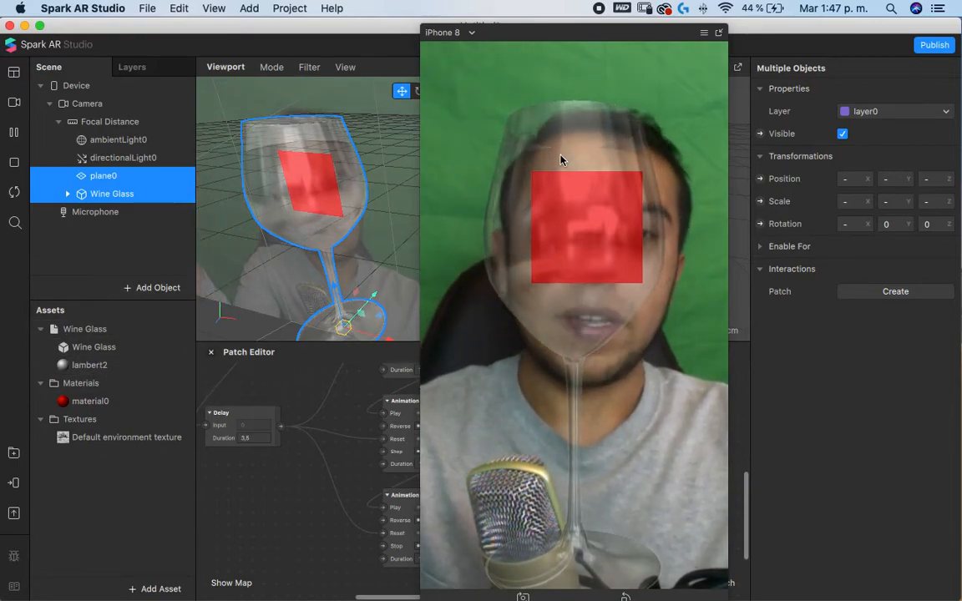
- Redock the phone preview and hide both plane0 and the Wine Glass
left_click(720, 33)
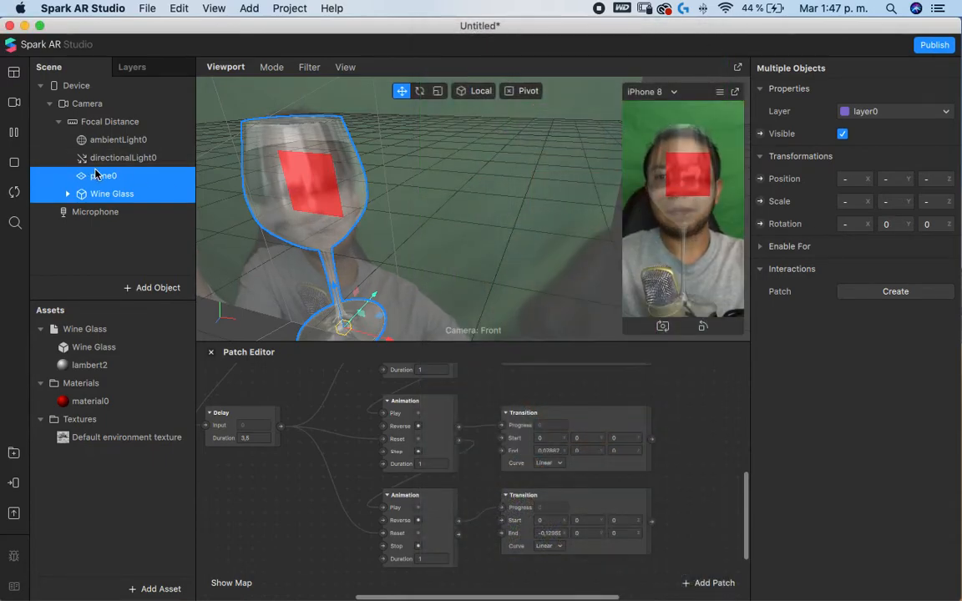
left_click(843, 134)
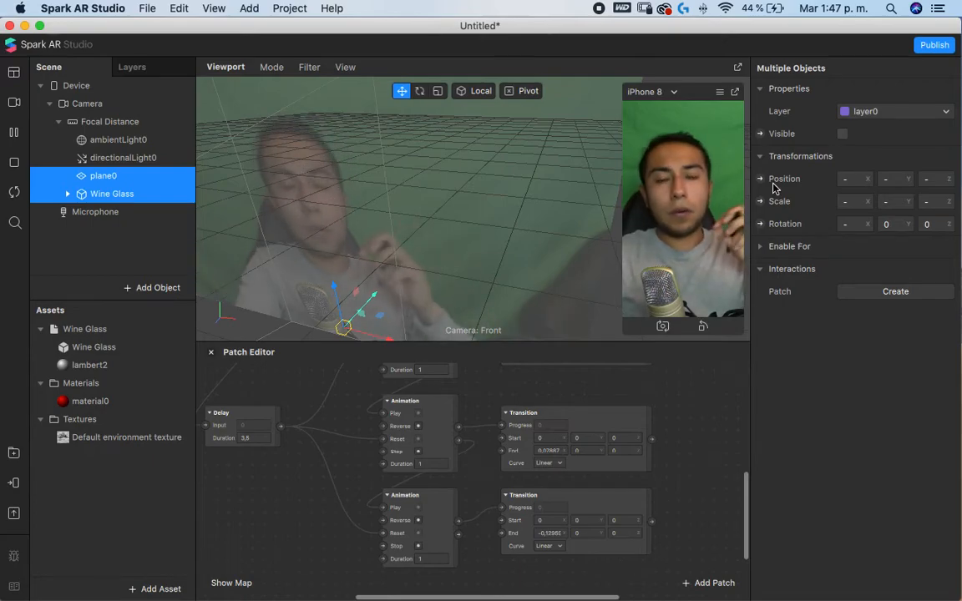
- Switch to Chrome and close the Giraffe Animated page on Sketchfab to return to the Aumentados model list
key("ctrl+Right")
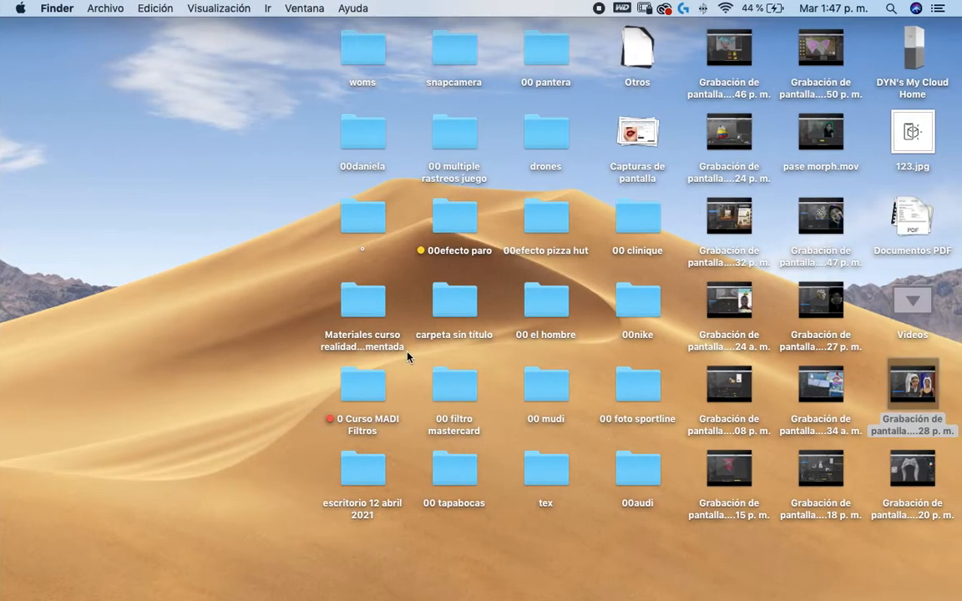
key("ctrl+Left")
key("ctrl+Left")
key("ctrl+Left")
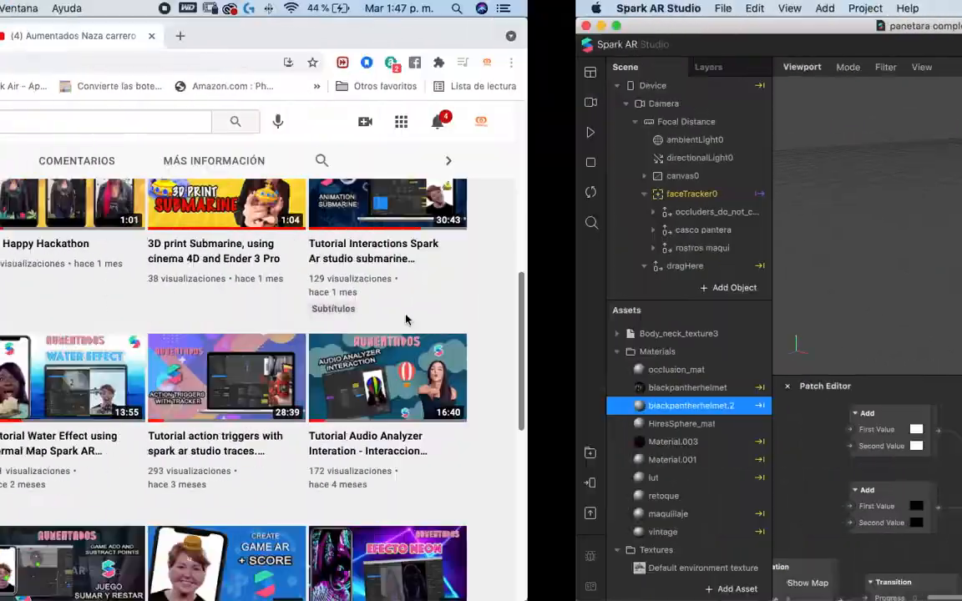
left_click(167, 34)
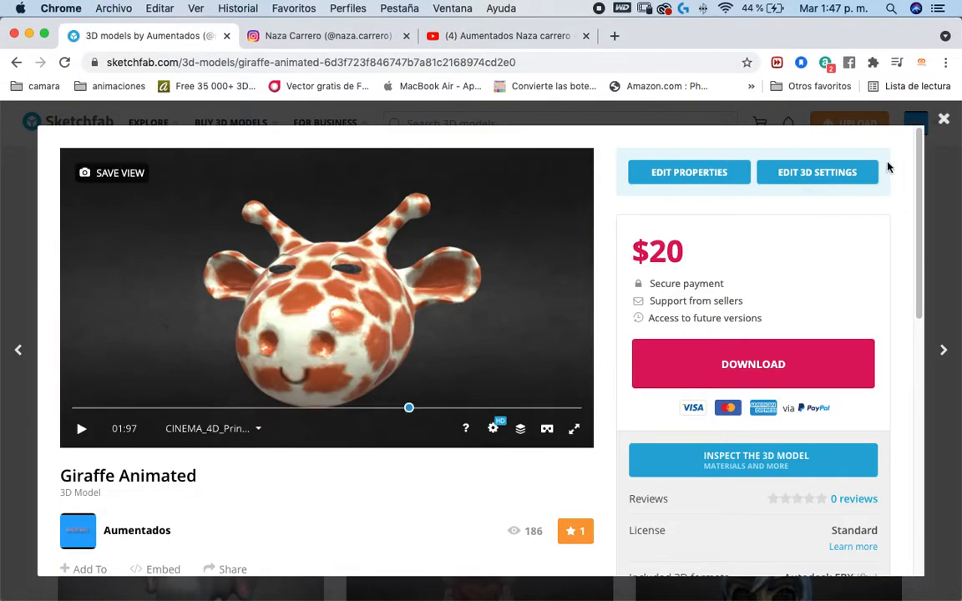
left_click(945, 122)
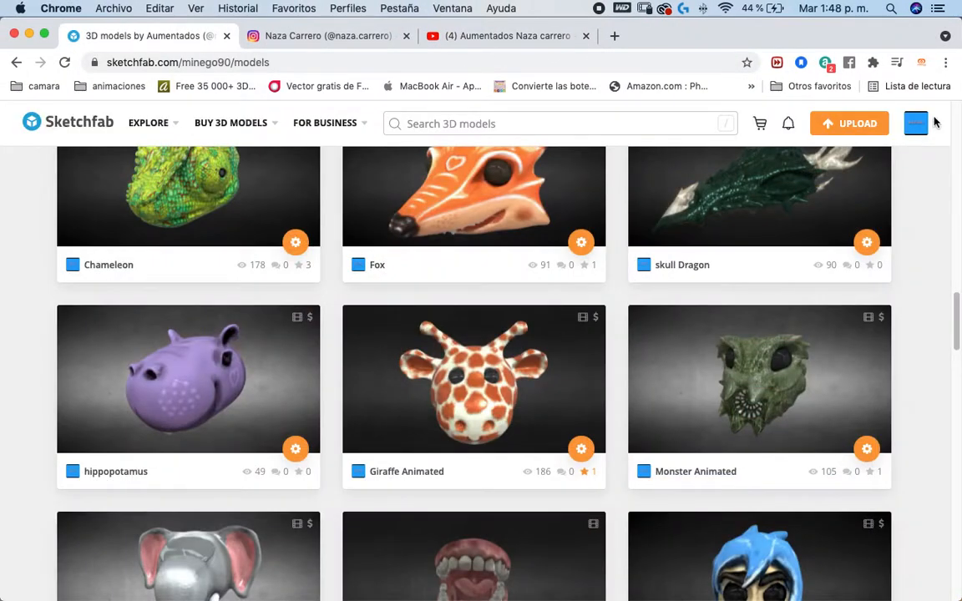
- Open the Giraffe Animated model on Sketchfab, watch its animation and pause it
mouse_move(919, 136)
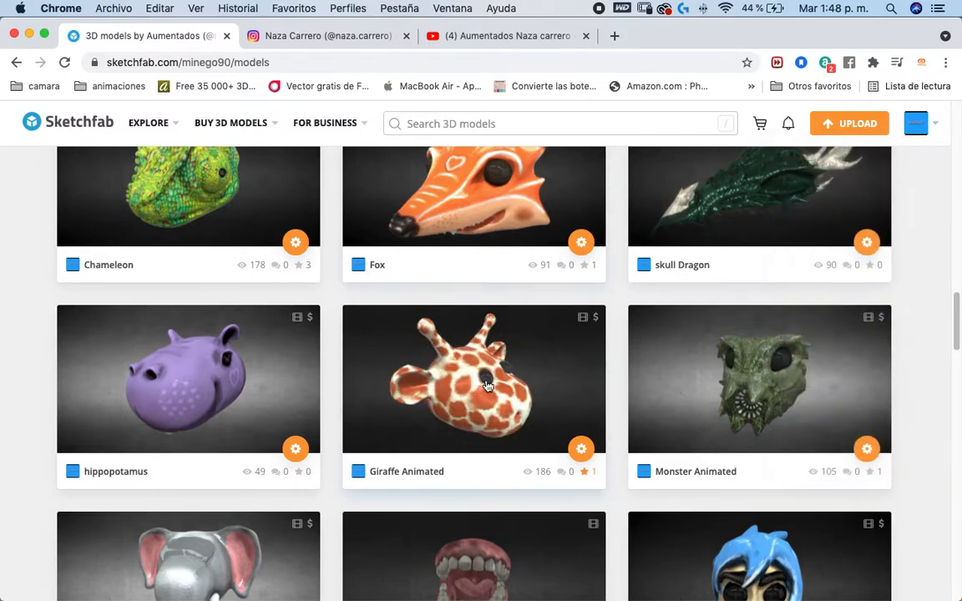
left_click(411, 399)
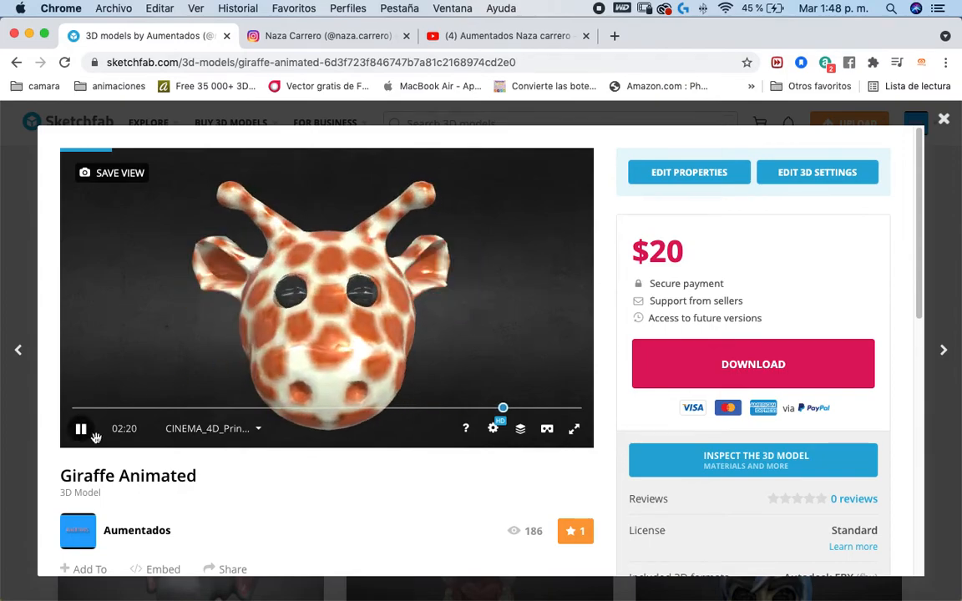
left_click(81, 430)
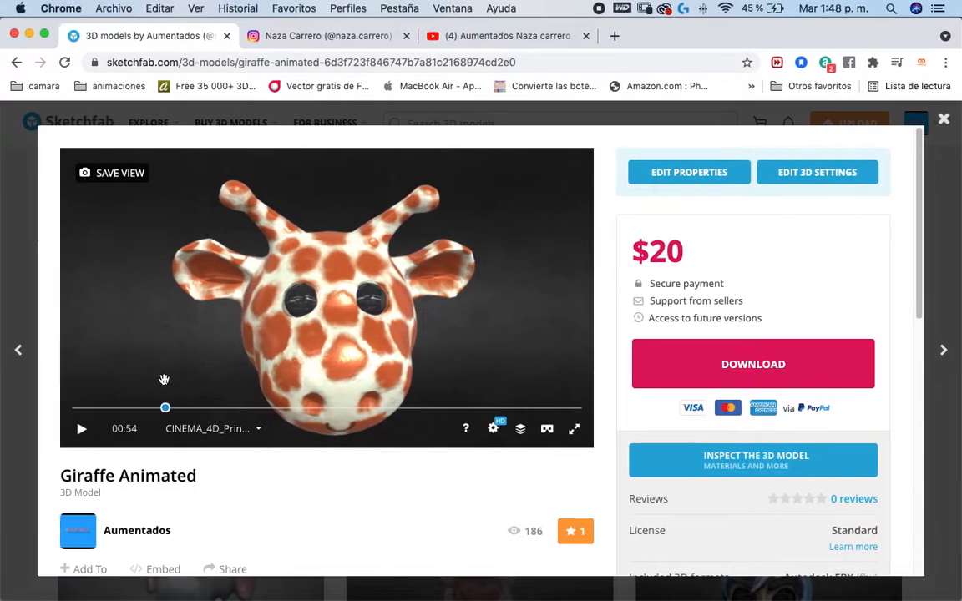
- Switch to Blender and inspect the sculpted giraffe head from another angle
key("ctrl+Right")
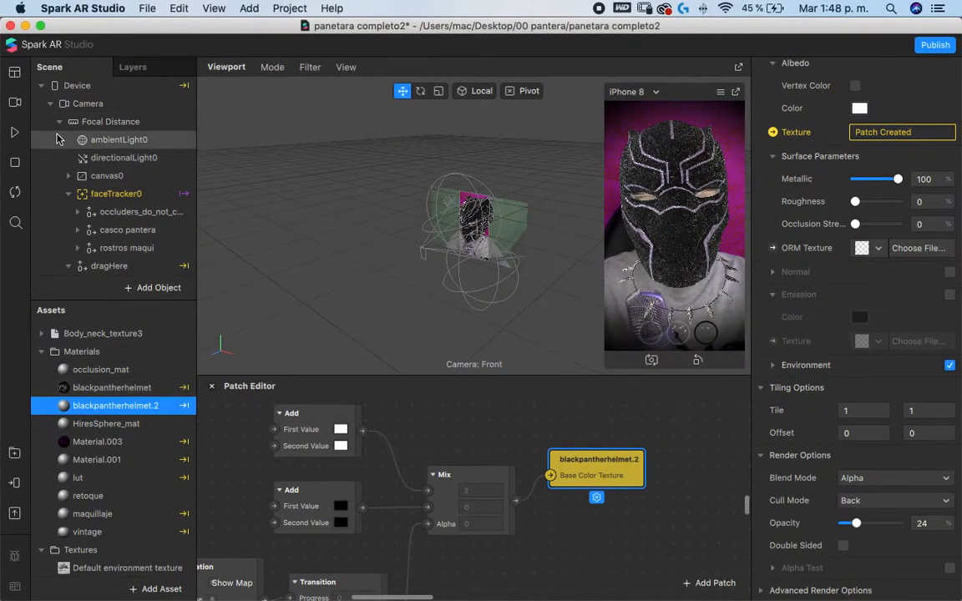
key("ctrl+Up")
left_click(418, 253)
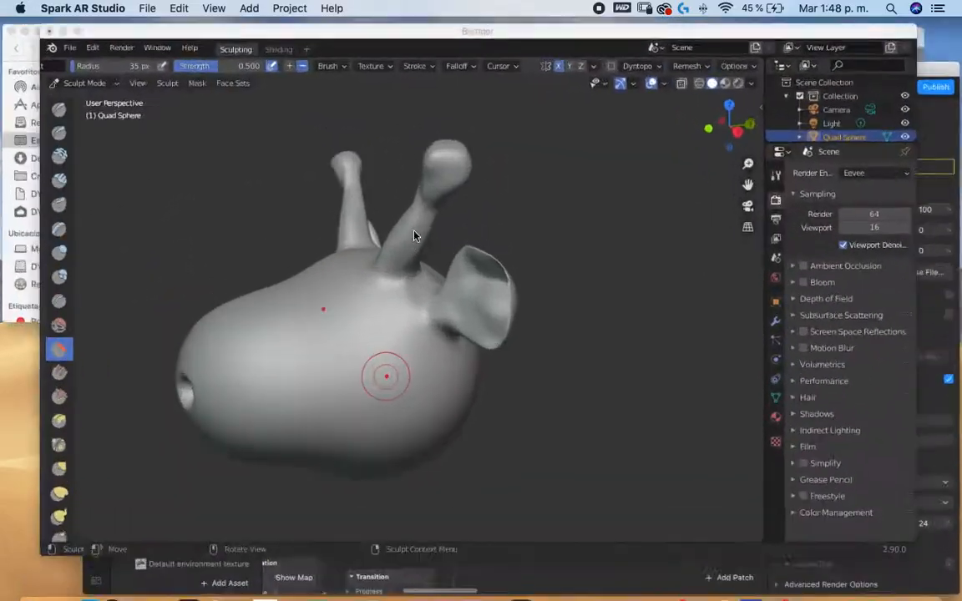
mouse_move(508, 378)
middle_mouse_down()
mouse_move(413, 329)
mouse_move(343, 438)
mouse_move(350, 377)
mouse_move(325, 373)
mouse_move(597, 395)
mouse_move(399, 369)
middle_mouse_up()
- Switch to Chrome and show the newest uploads on the Aumentados YouTube channel, including the Blender sculpting tutorial
key("ctrl+Left")
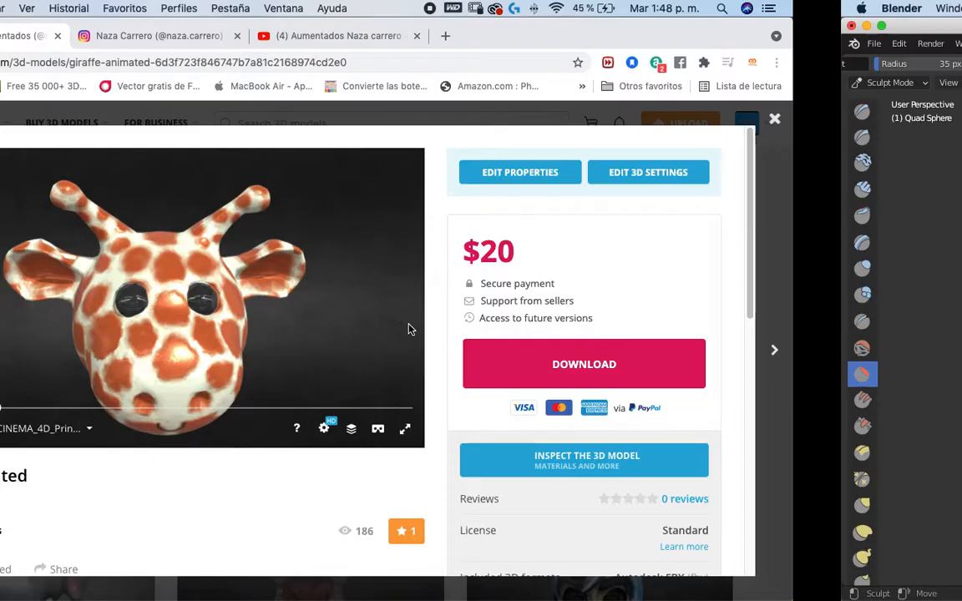
left_click(476, 39)
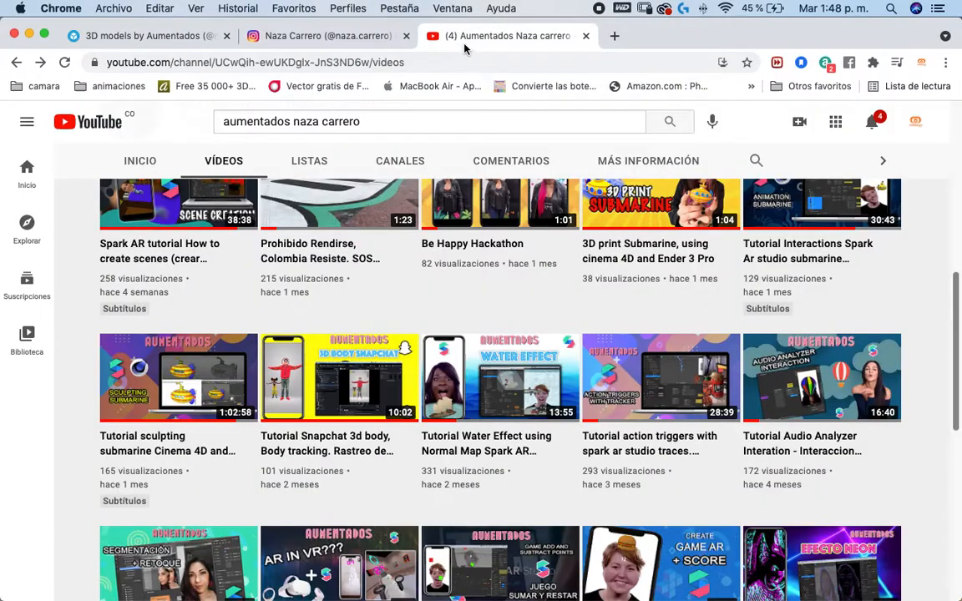
scroll(400, 373, "up", 3)
scroll(399, 373, "up", 3)
mouse_move(167, 445)
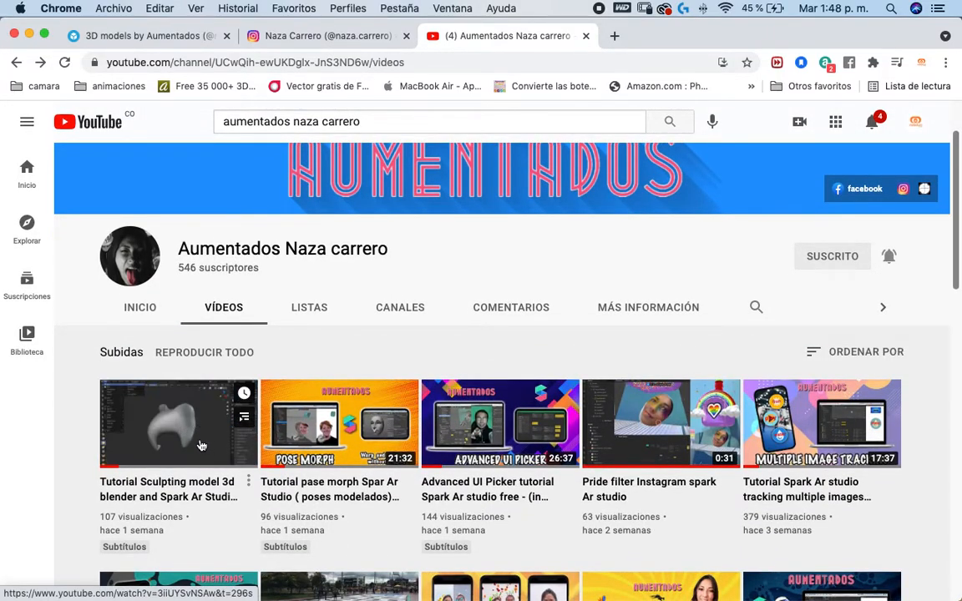
- Switch to Blender, make a short sculpting stroke inside the giraffe's ear and inspect the head from several angles
key("ctrl+Right")
mouse_move(523, 288)
middle_mouse_down()
mouse_move(568, 371)
mouse_move(673, 275)
mouse_move(367, 298)
mouse_move(492, 350)
mouse_move(531, 389)
mouse_move(494, 365)
mouse_move(516, 368)
middle_mouse_up()
middle_click_drag(466, 343, 355, 334)
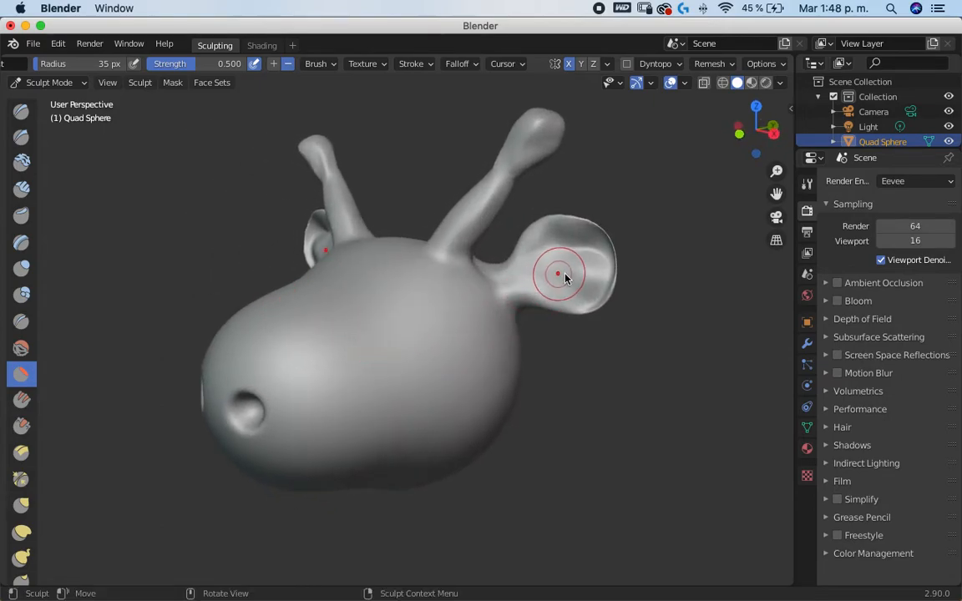
left_click_drag(562, 278, 557, 262)
middle_click_drag(435, 274, 468, 189)
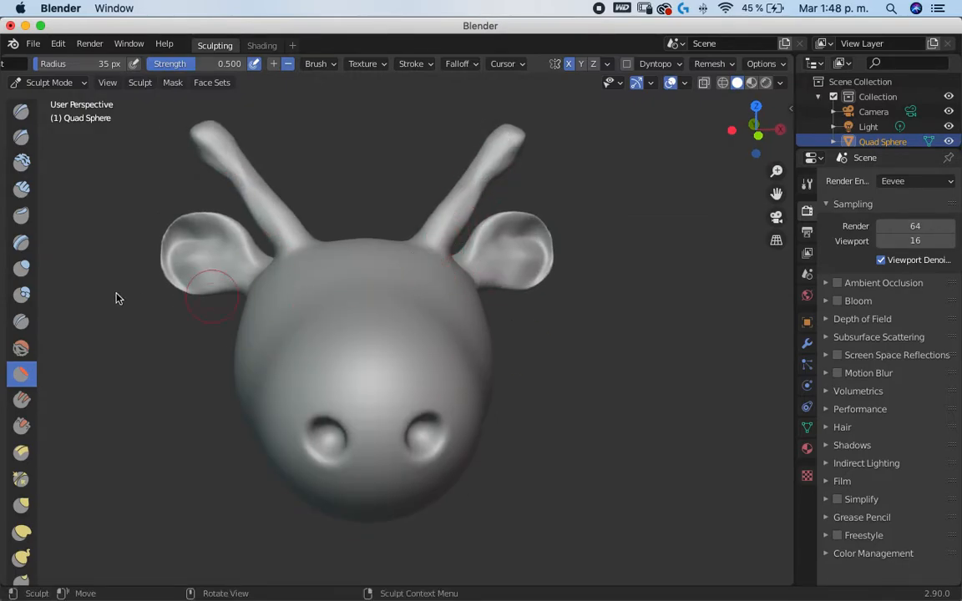
mouse_move(244, 372)
middle_mouse_down()
mouse_move(432, 343)
mouse_move(395, 378)
mouse_move(455, 373)
mouse_move(474, 392)
mouse_move(429, 393)
middle_mouse_up()
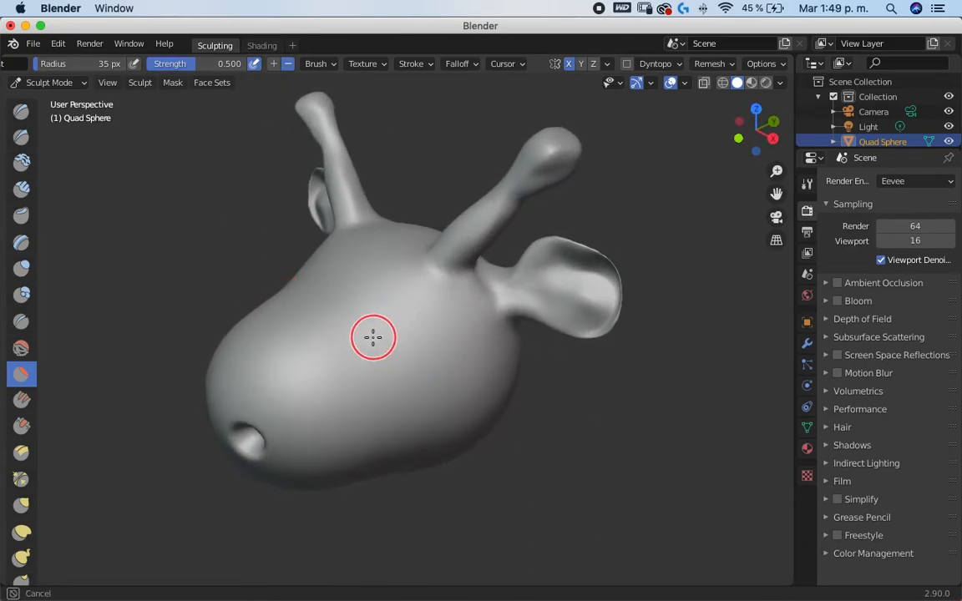
- Sculpt mirrored eye bulges on the giraffe head with the Draw brush at 0.562 strength and a 35 px radius
mouse_move(404, 332)
middle_mouse_down()
mouse_move(454, 326)
mouse_move(458, 318)
middle_mouse_up()
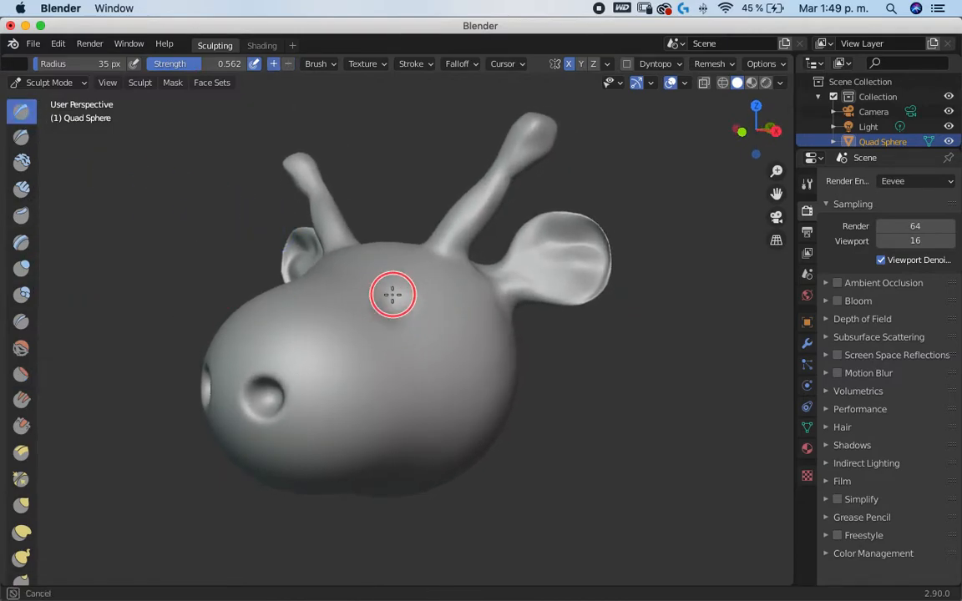
middle_click_drag(388, 307, 343, 381)
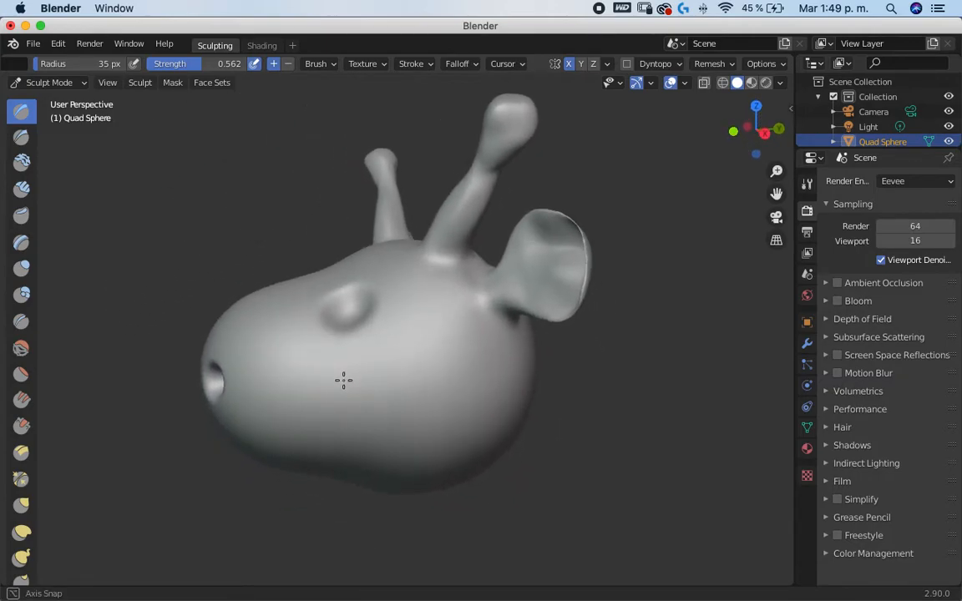
middle_click_drag(354, 302, 477, 303)
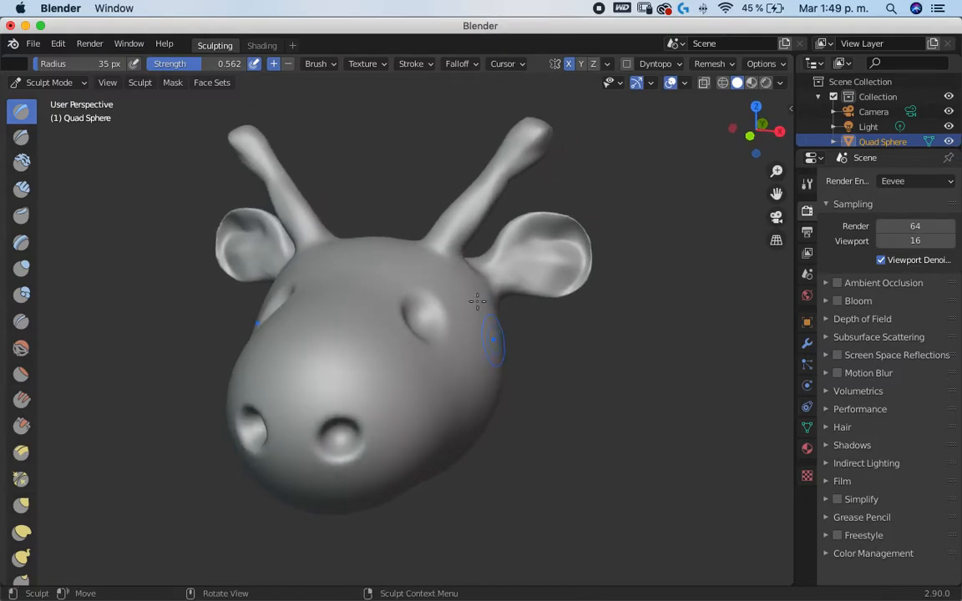
- Switch to Chrome, view the creator's Instagram profile and return to the Giraffe Animated model on Sketchfab
key("ctrl+Left")
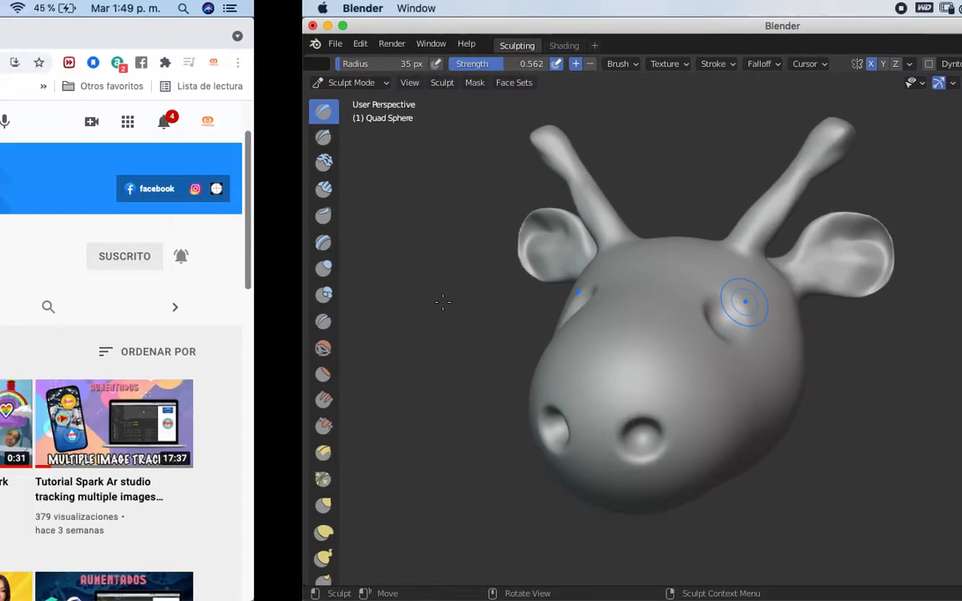
left_click(305, 36)
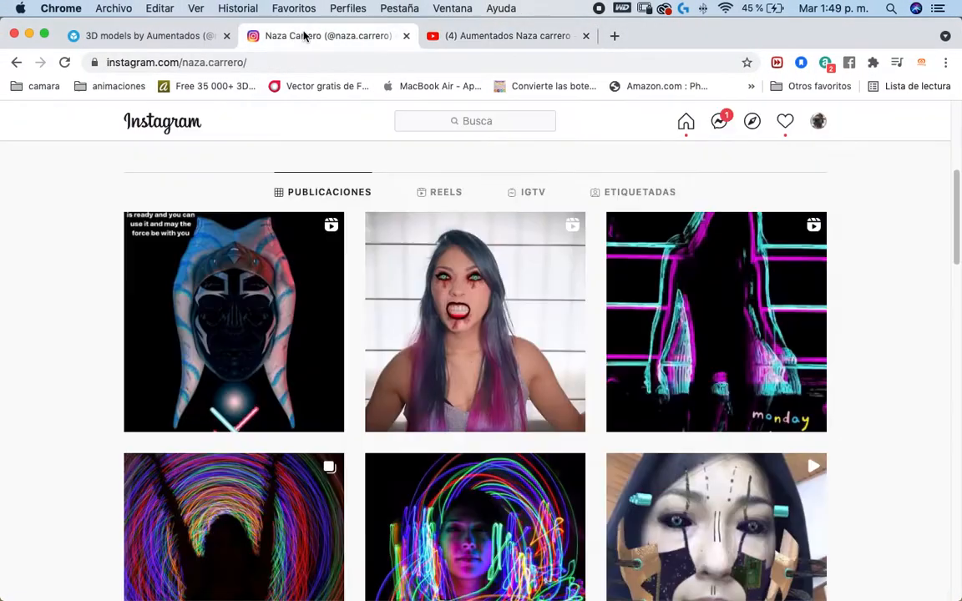
left_click(188, 36)
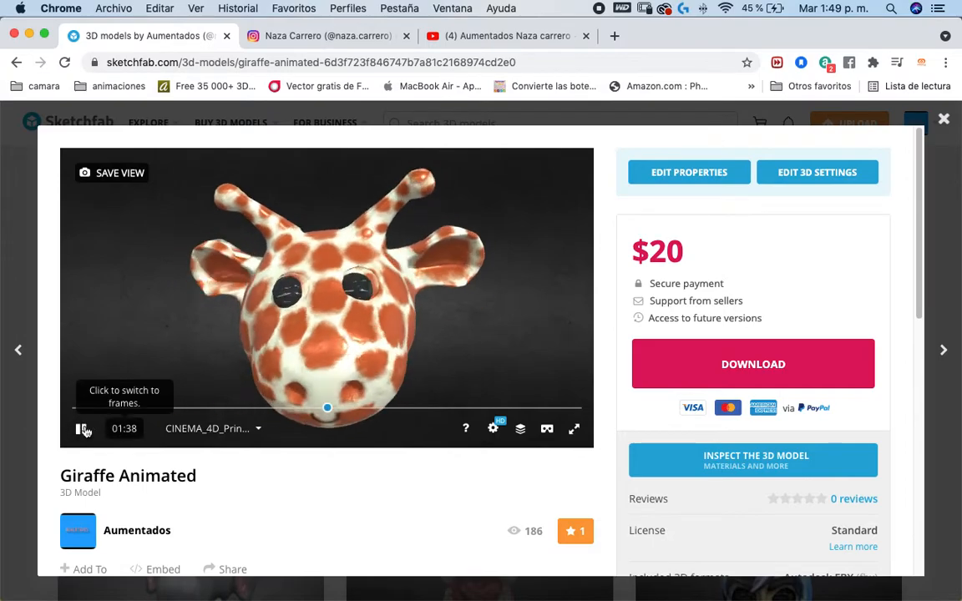
- Switch to Blender and add a Texture Paint workspace from the General presets
key("ctrl+Right")
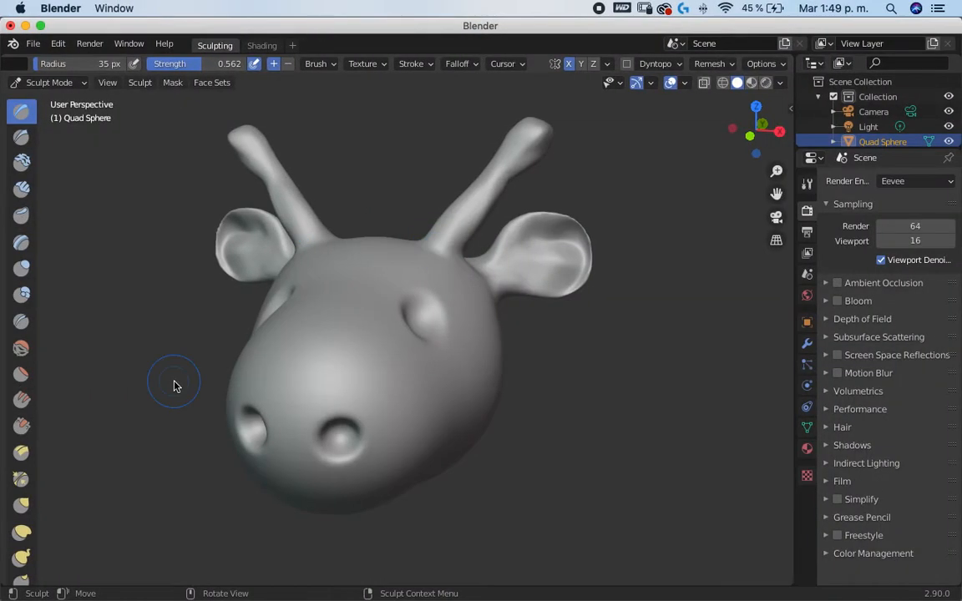
key("ctrl+Right")
mouse_move(451, 279)
middle_mouse_down()
mouse_move(398, 429)
mouse_move(386, 352)
mouse_move(512, 354)
mouse_move(339, 453)
mouse_move(436, 403)
mouse_move(443, 389)
middle_mouse_up()
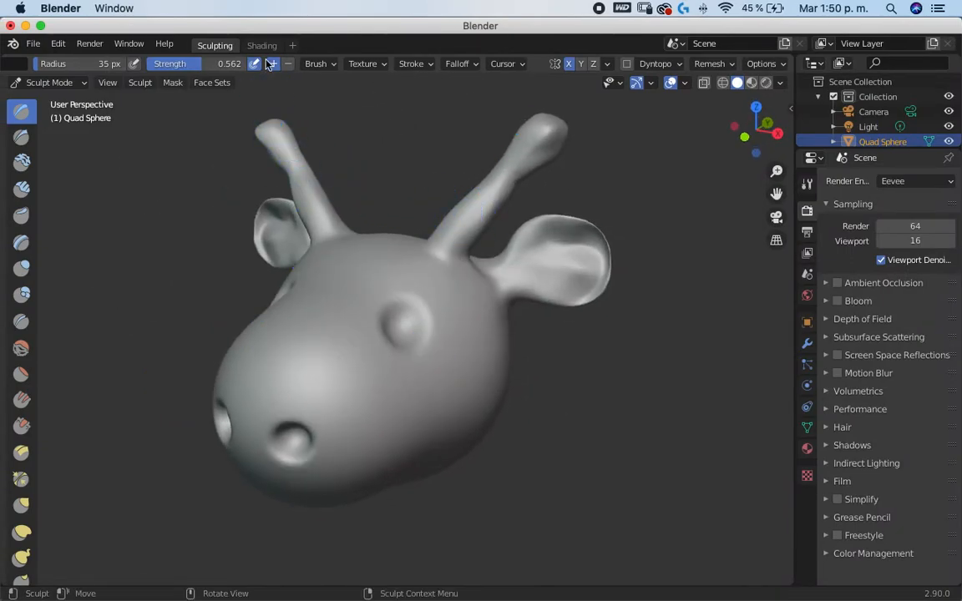
left_click(292, 44)
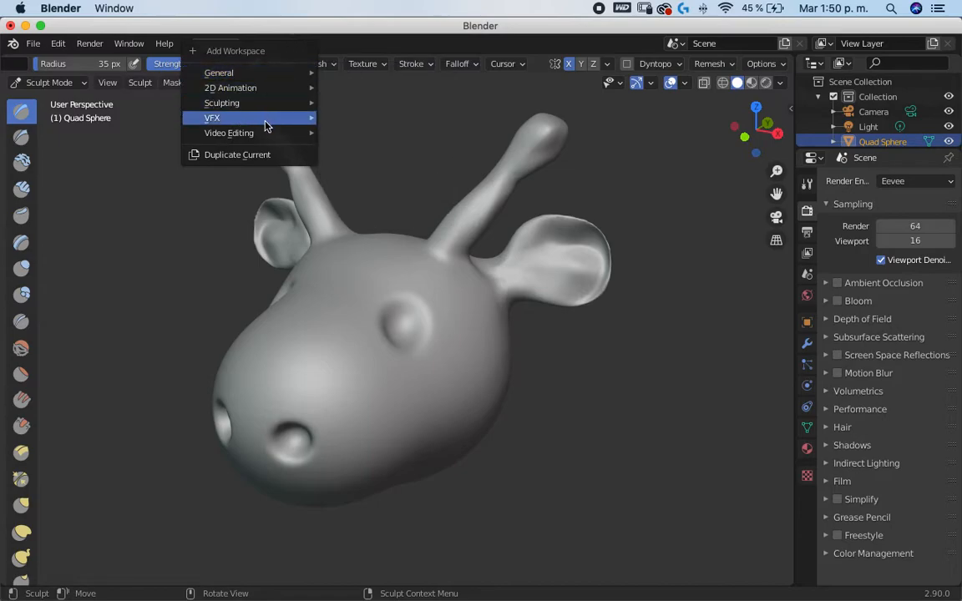
left_click(339, 28)
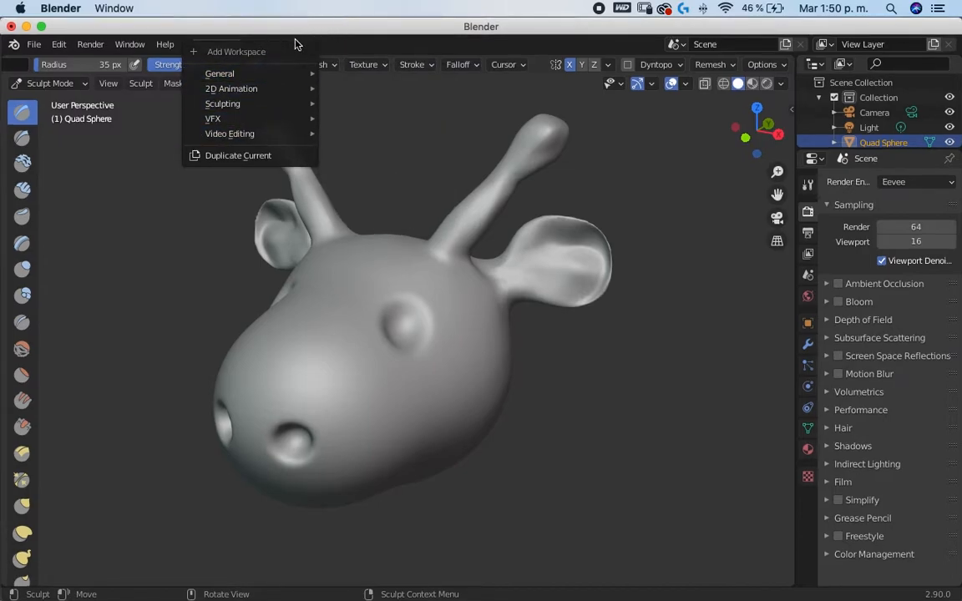
left_click(340, 43)
left_click(293, 46)
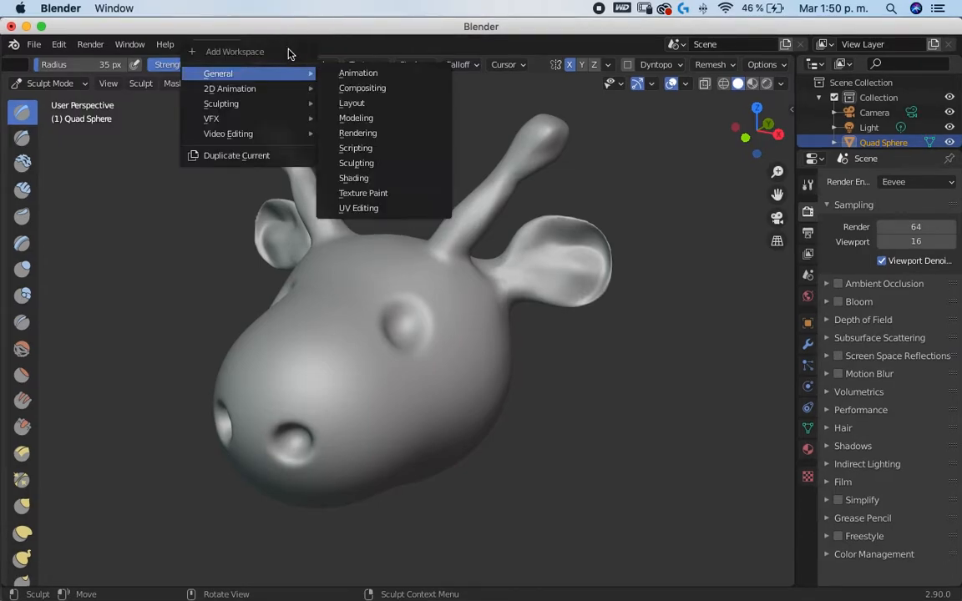
left_click(363, 193)
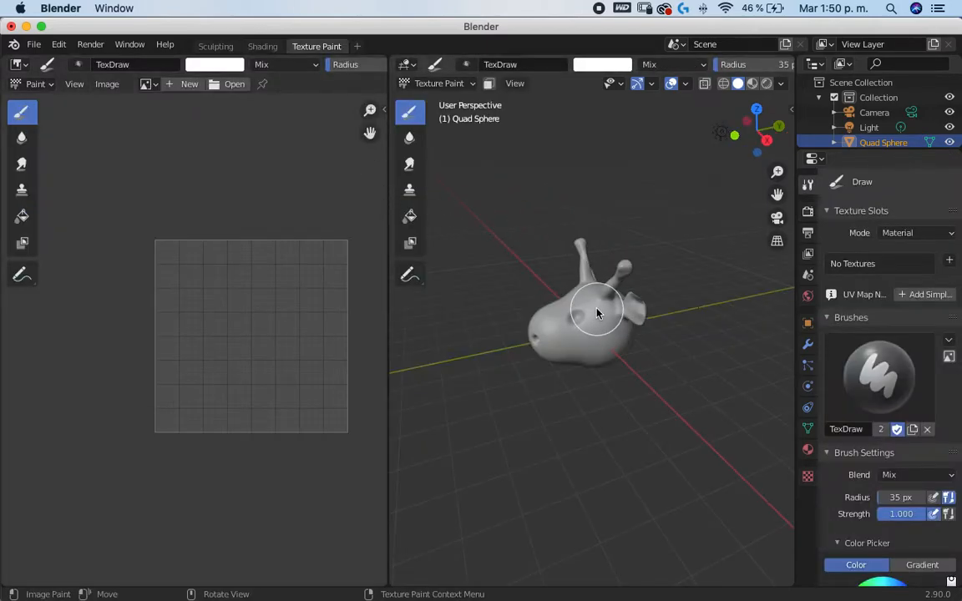
- Select the whole giraffe head mesh in Edit Mode and unwrap it with Smart UV Project at a 66.00 angle limit and 0.00 island margin
scroll(594, 302, "up", 6)
mouse_move(586, 337)
middle_mouse_down()
mouse_move(610, 322)
mouse_move(597, 327)
mouse_move(583, 241)
middle_mouse_up()
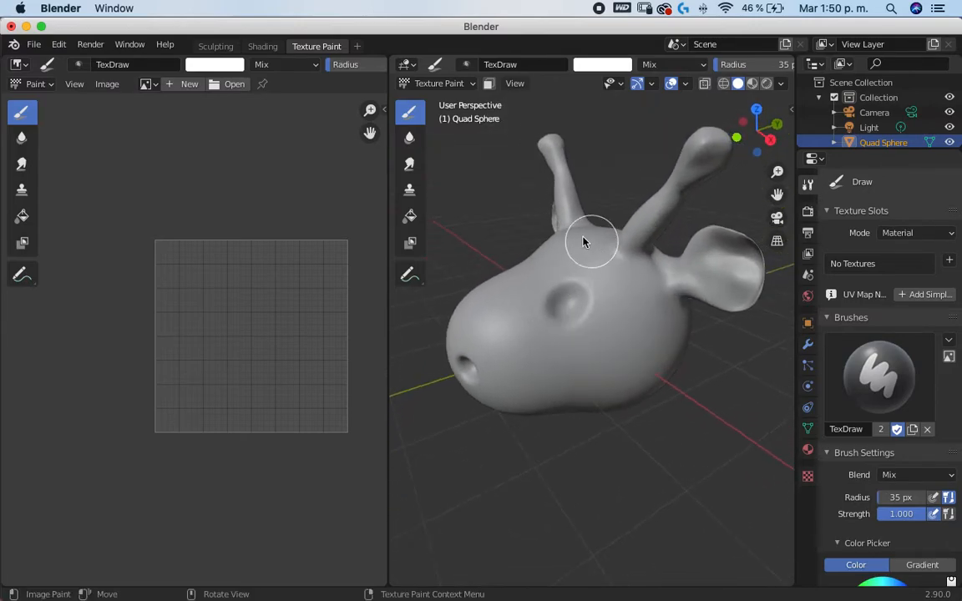
left_click(455, 85)
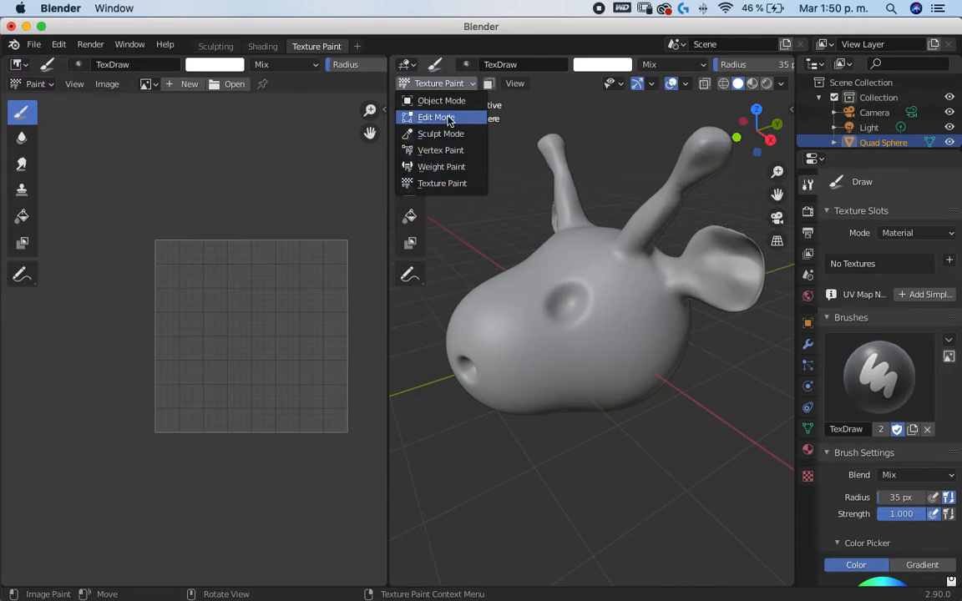
left_click(436, 118)
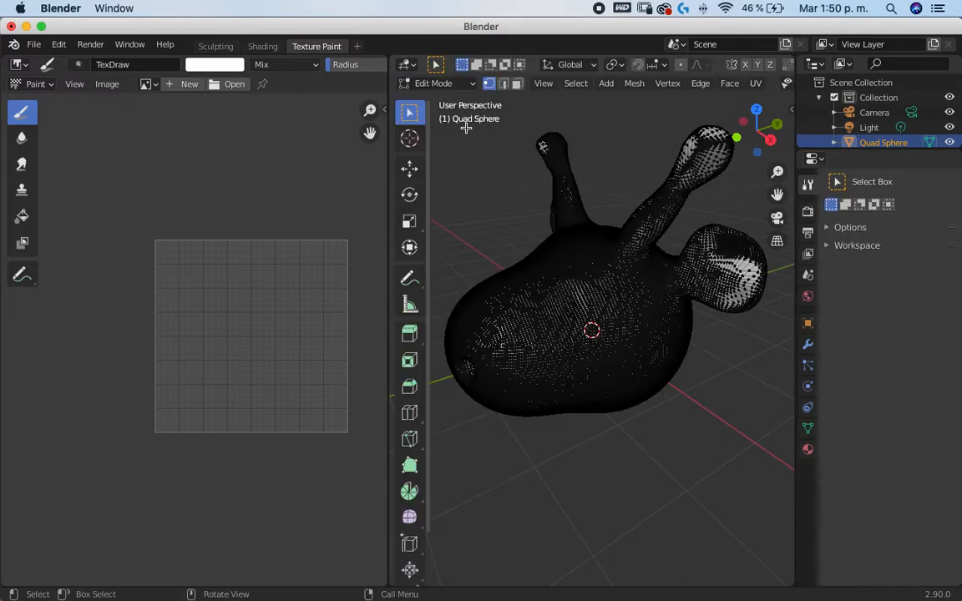
left_click(576, 84)
left_click(590, 101)
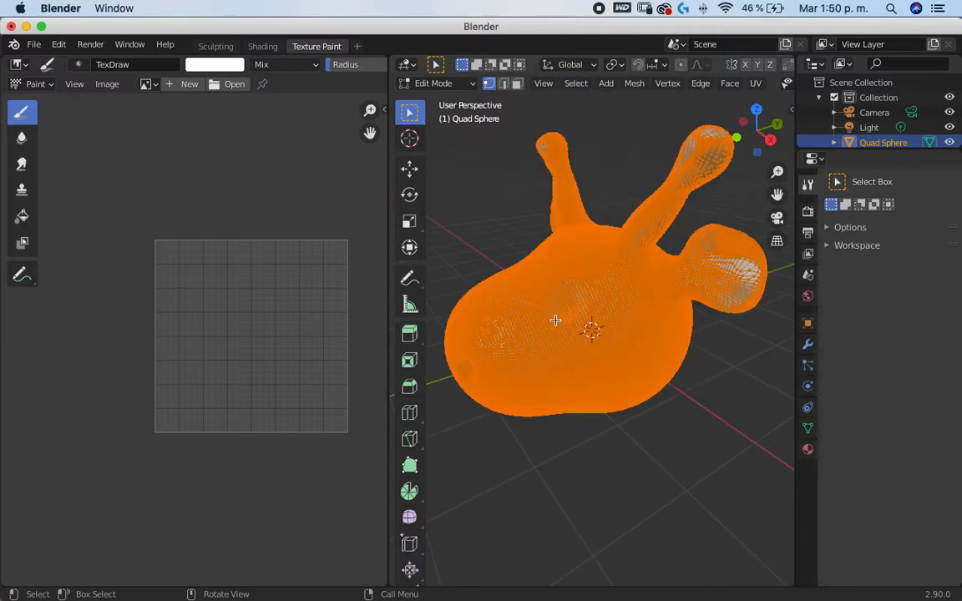
key("u")
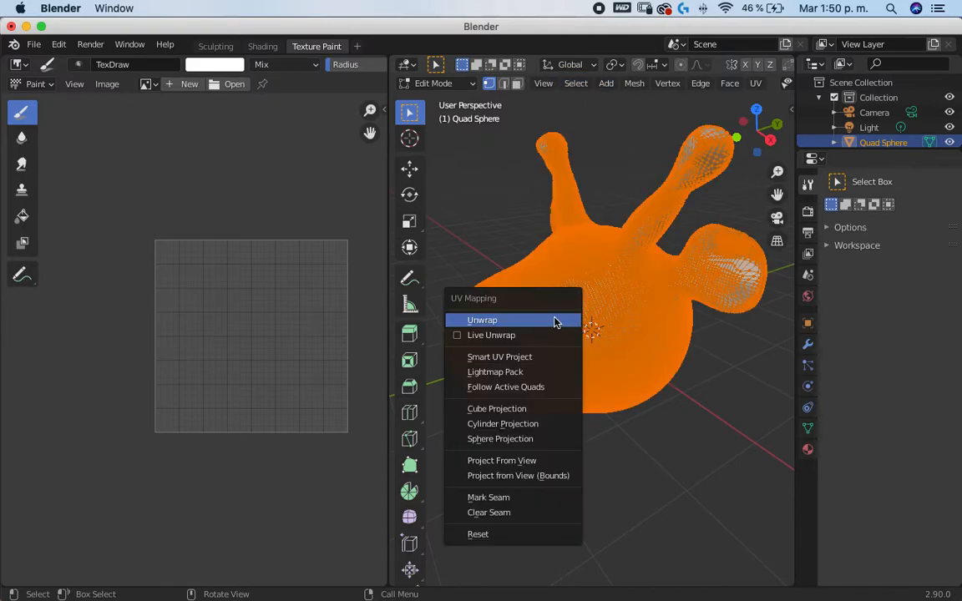
left_click(513, 361)
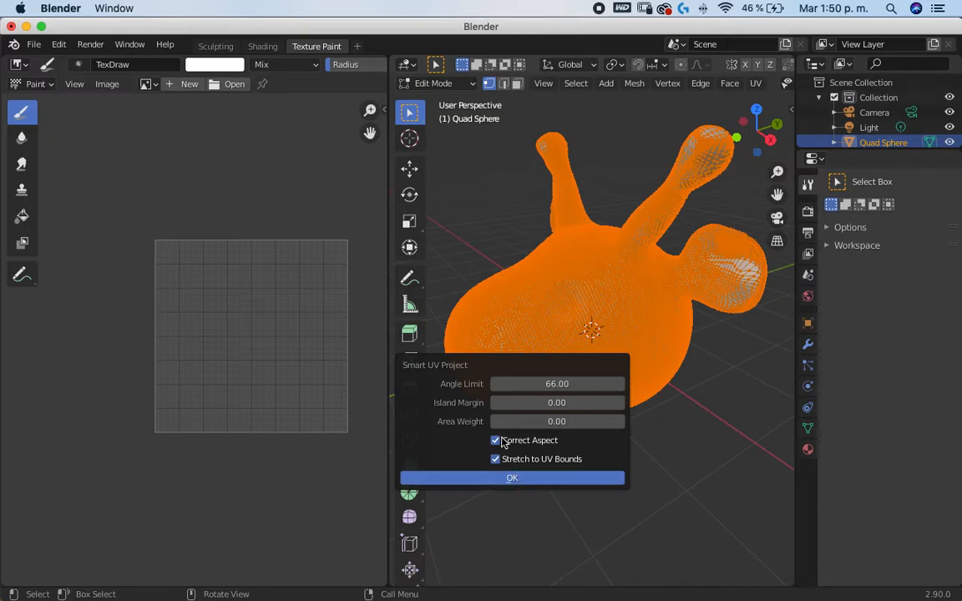
left_click(465, 480)
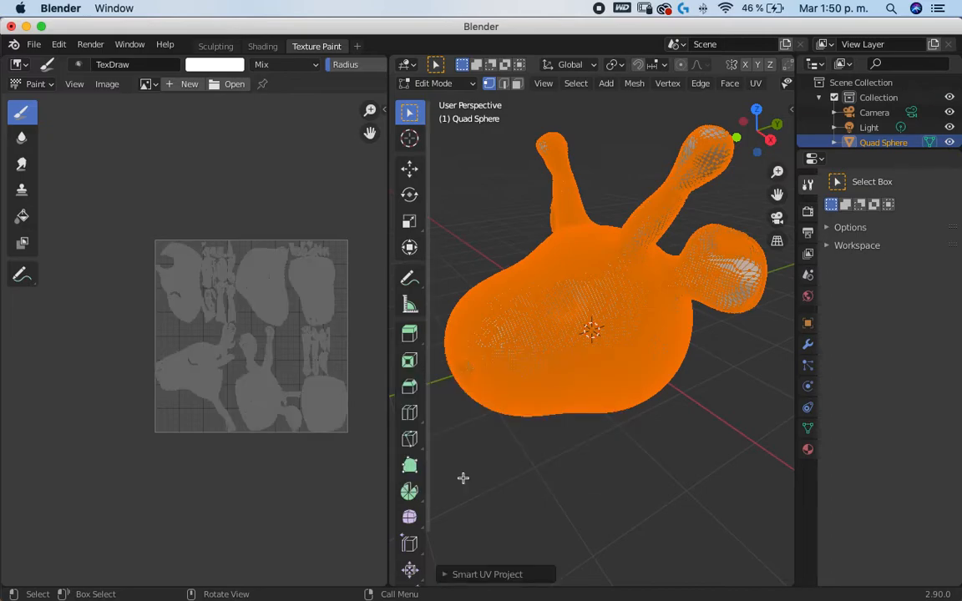
- Inspect the head's unwrapped UV islands in the image editor and return the model to Texture Paint mode
scroll(232, 313, "up", 4)
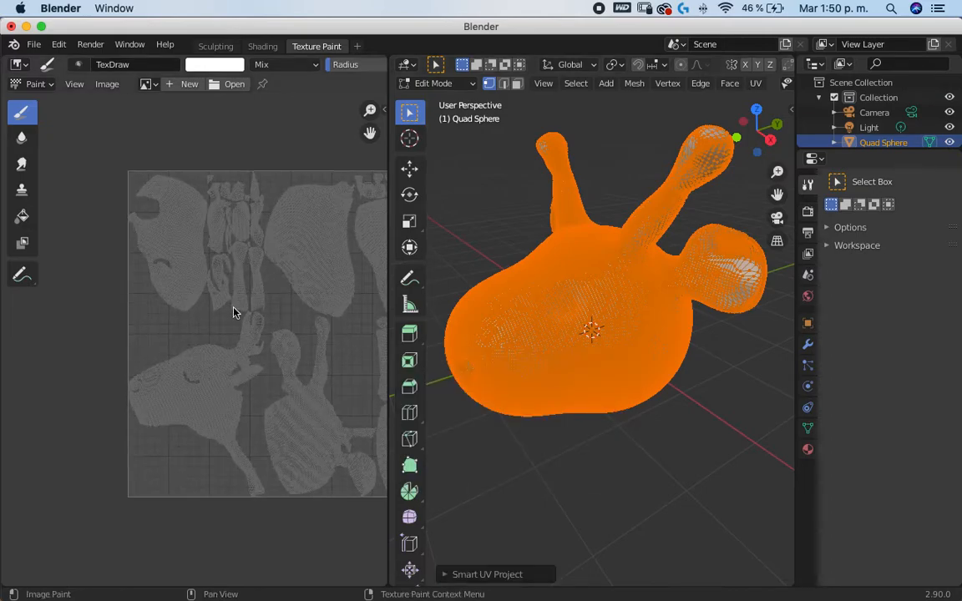
scroll(285, 337, "up", 5)
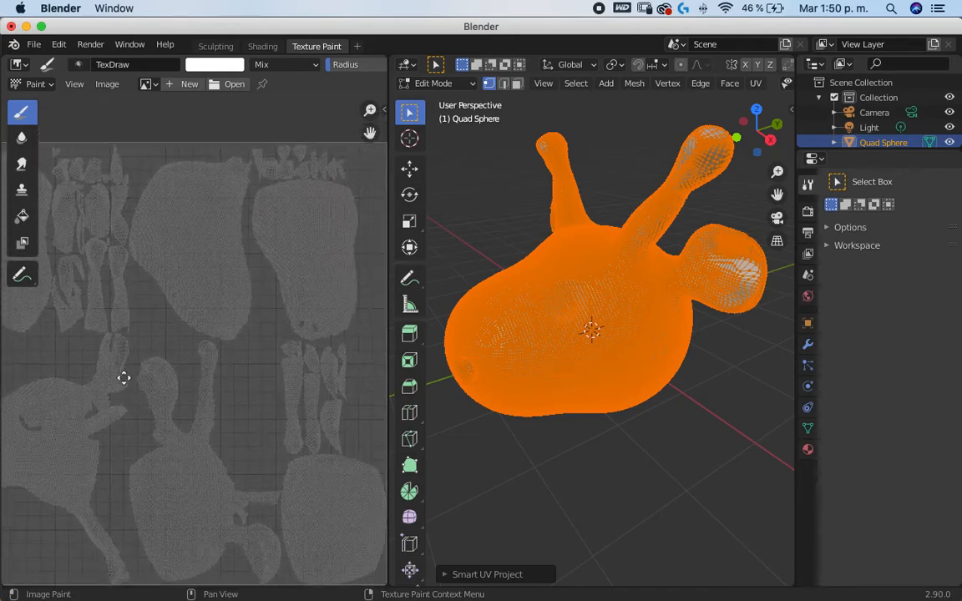
scroll(198, 359, "down", 2)
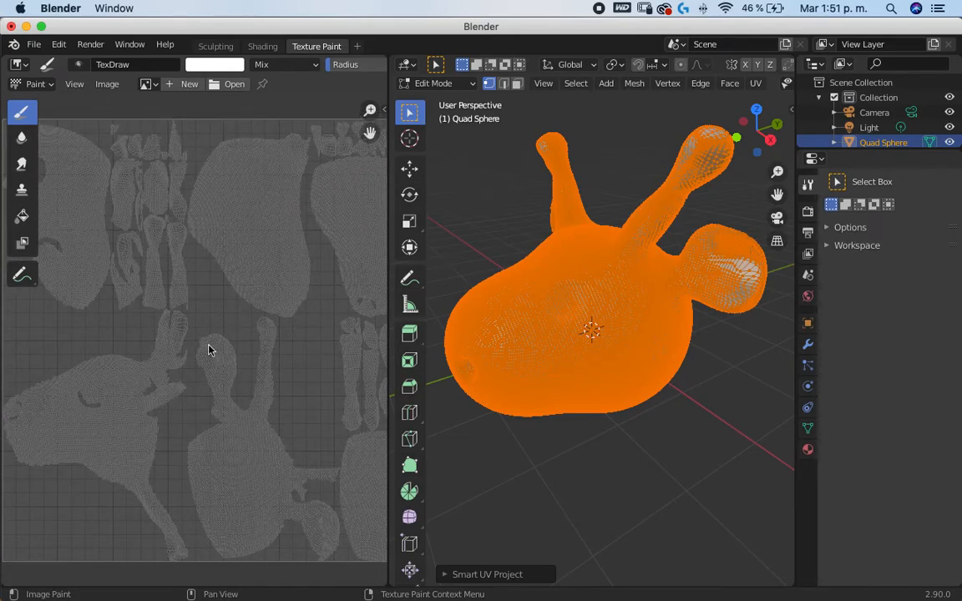
mouse_move(239, 327)
middle_mouse_down()
mouse_move(213, 342)
mouse_move(260, 326)
mouse_move(223, 360)
mouse_move(245, 338)
mouse_move(233, 334)
middle_mouse_up()
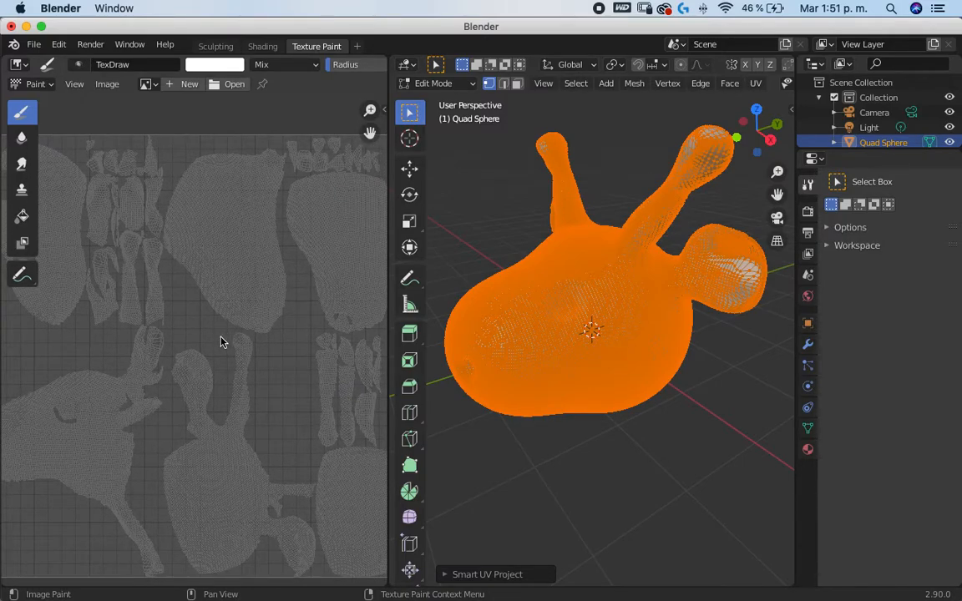
middle_click_drag(230, 356, 256, 346)
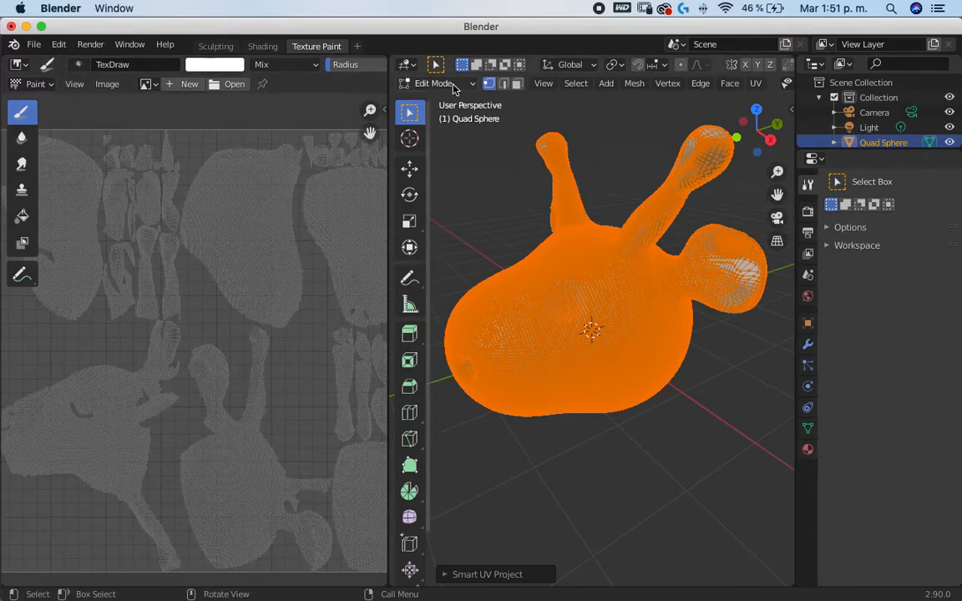
left_click(458, 85)
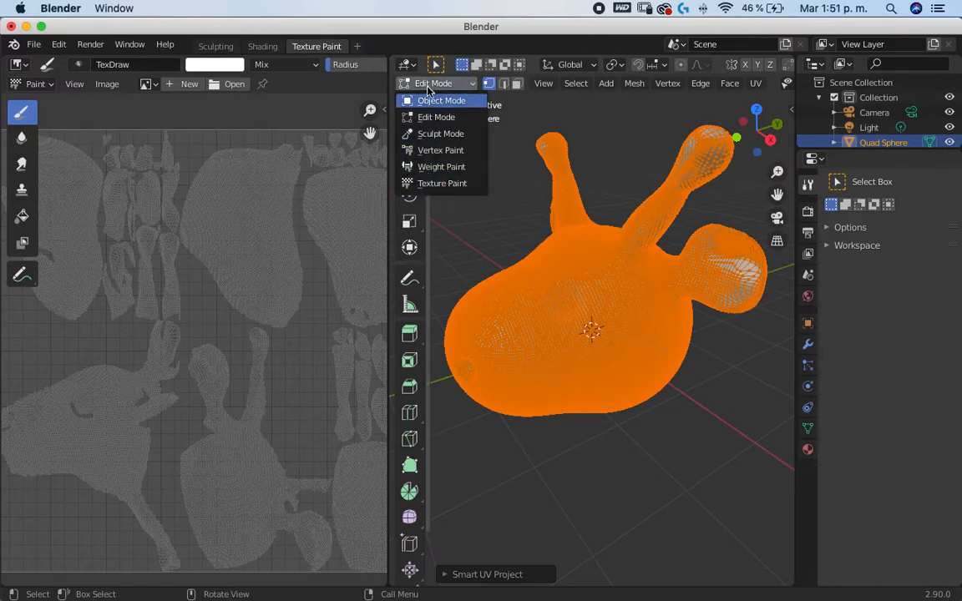
left_click(445, 184)
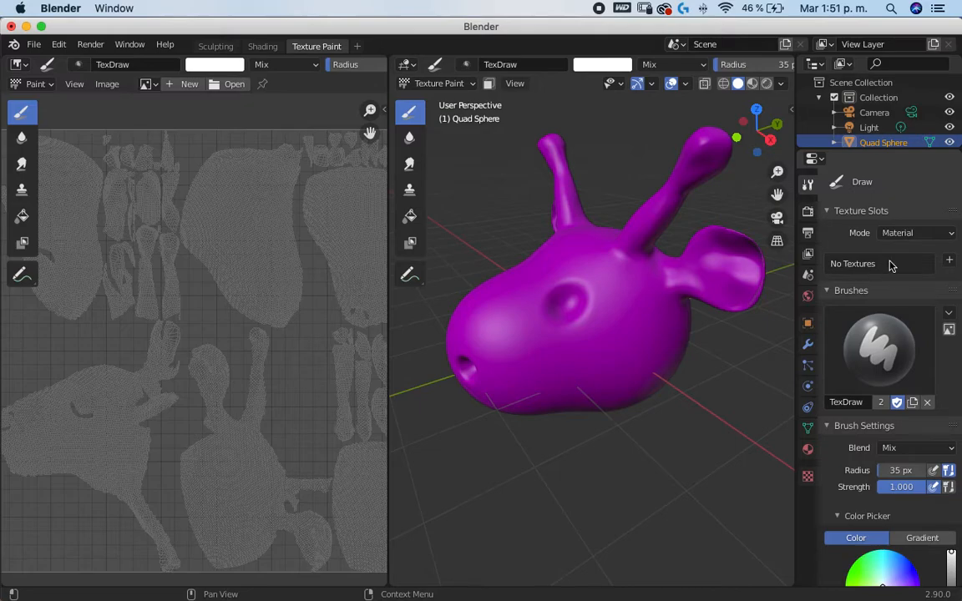
- Add a blank 1024 × 1024 px Base Color texture paint slot with alpha, named Material Base Color
left_click(950, 261)
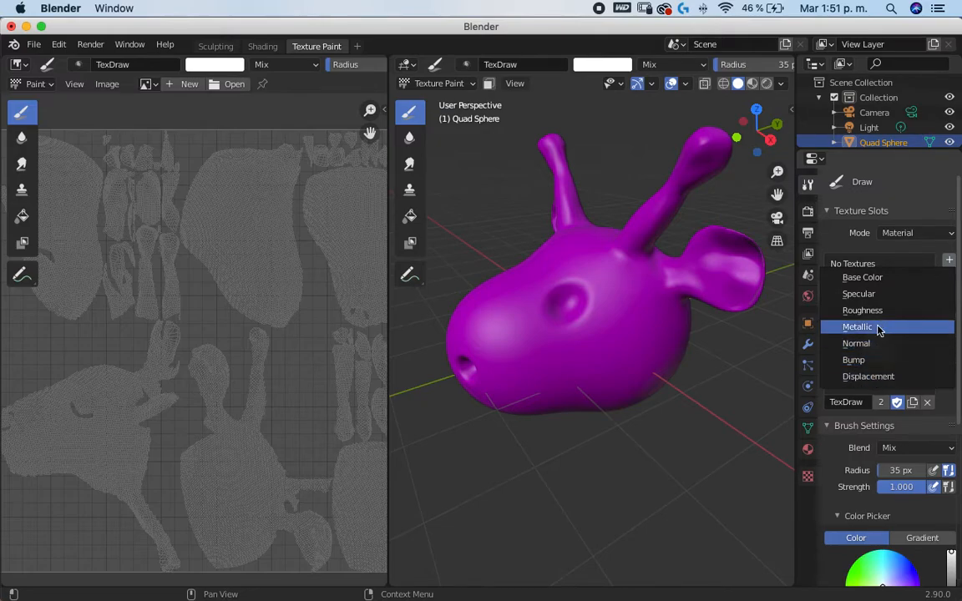
left_click(871, 278)
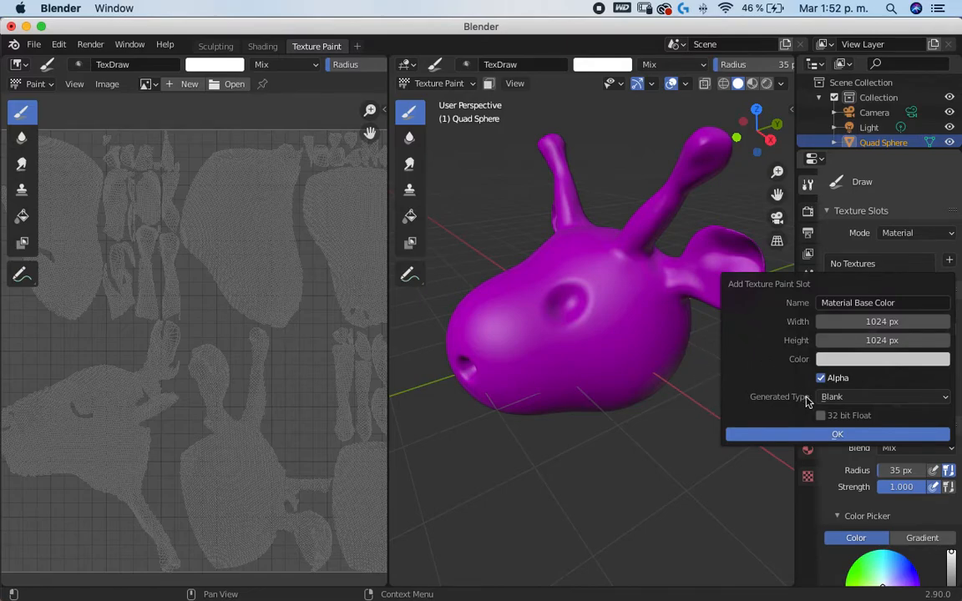
left_click(839, 435)
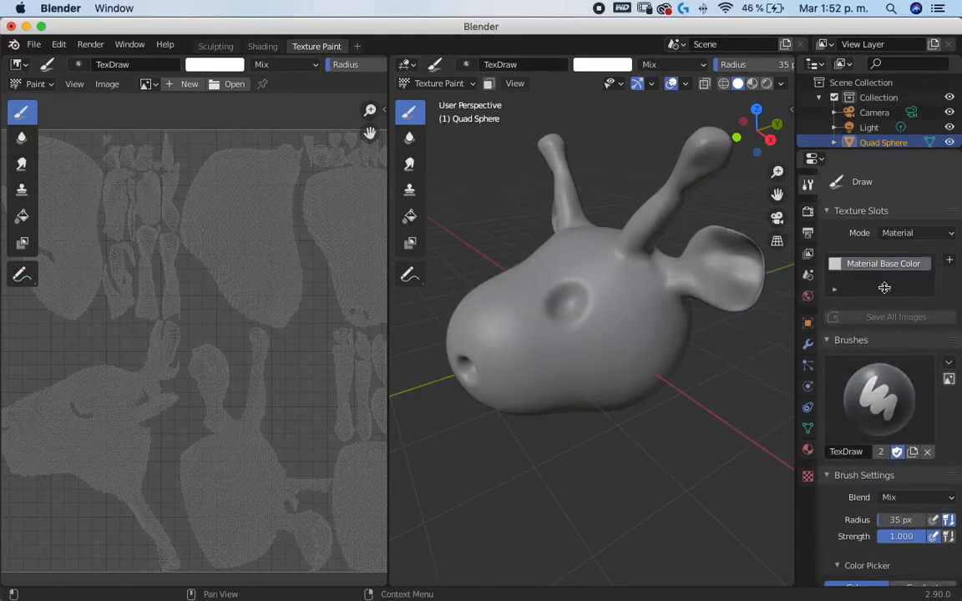
- Widen the 3D viewport by narrowing the image editor, and frame the giraffe head for painting
scroll(874, 290, "down", 8)
scroll(845, 369, "up", 4)
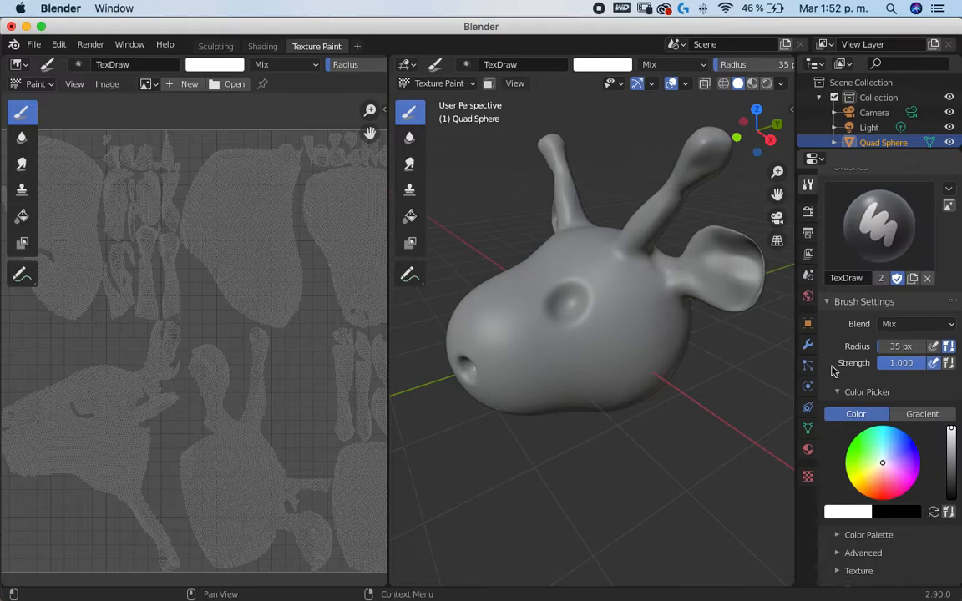
scroll(845, 369, "up", 2)
scroll(572, 304, "up", 3)
scroll(582, 294, "up", 3)
middle_click_drag(581, 293, 641, 326)
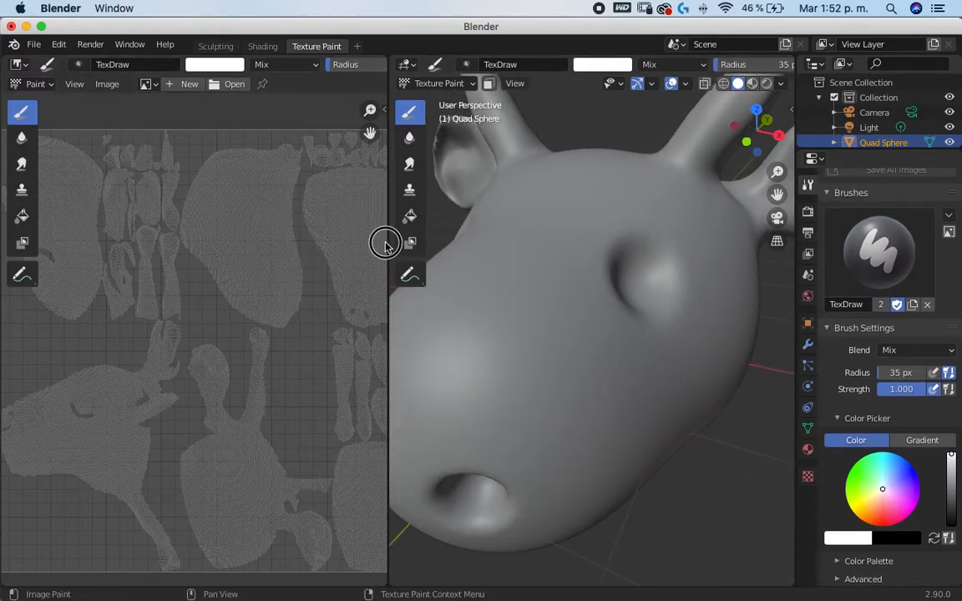
left_click_drag(390, 242, 210, 261)
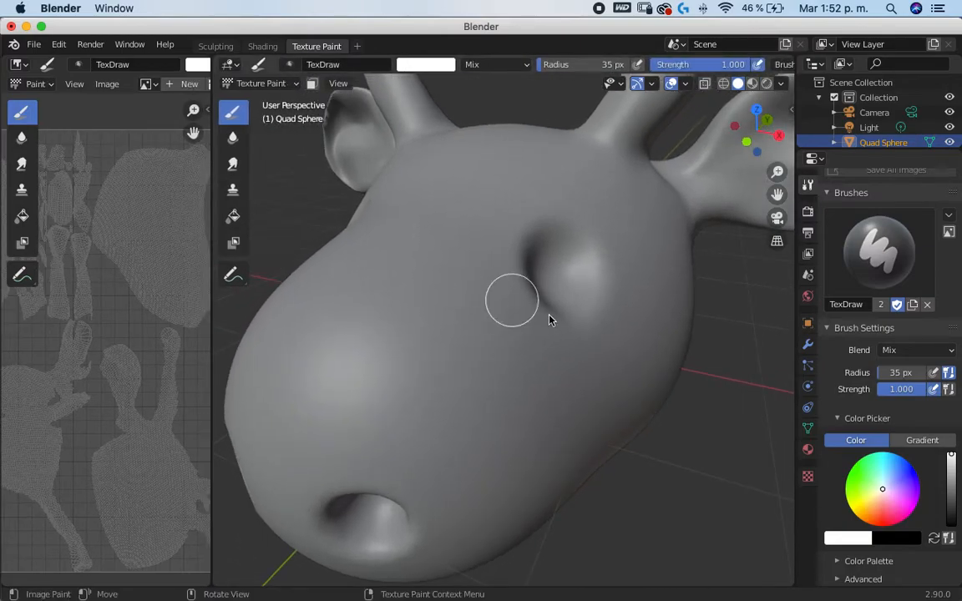
scroll(536, 303, "up", 3)
scroll(535, 301, "down", 6)
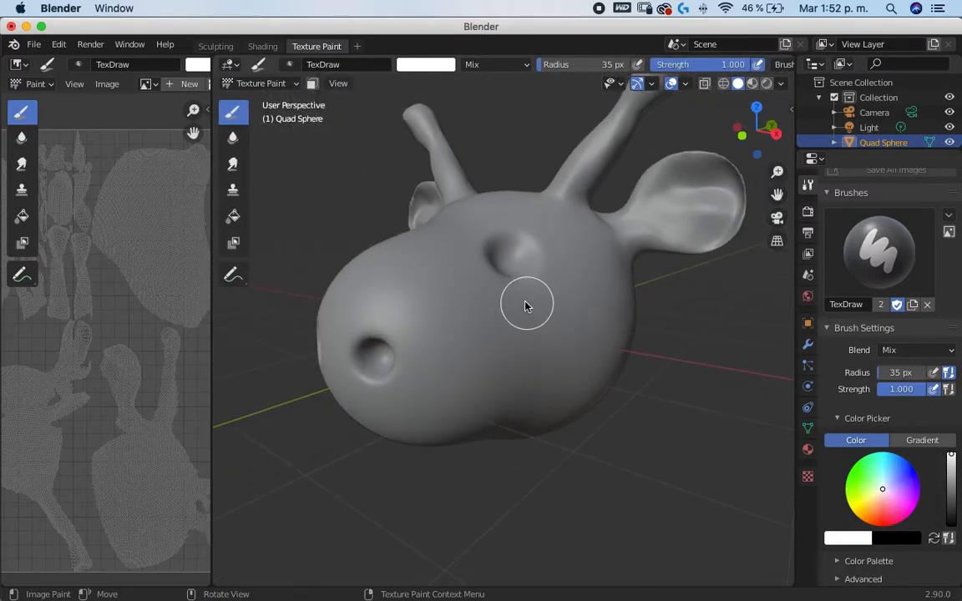
middle_click_drag(555, 355, 576, 380)
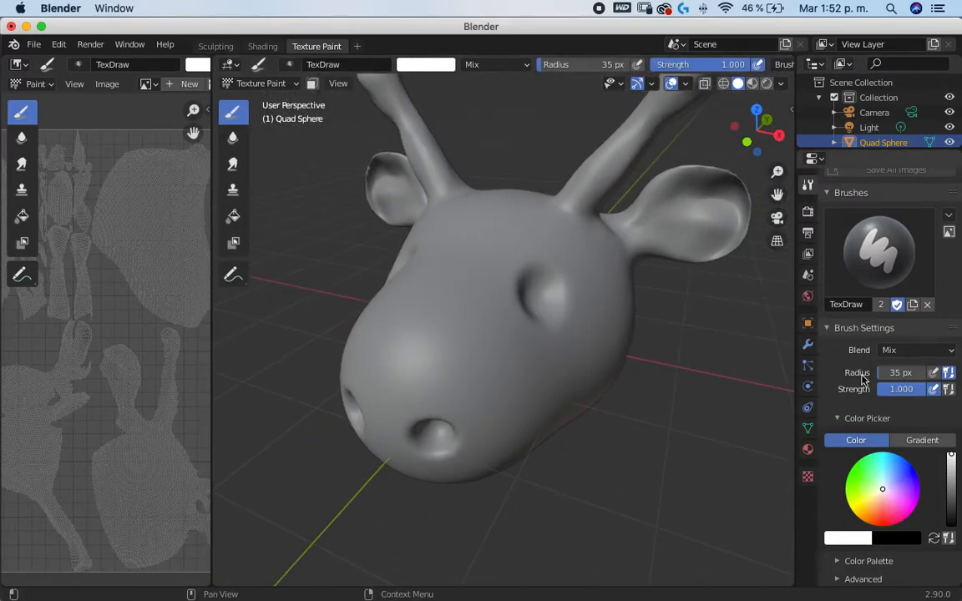
- Set the TexDraw brush to light yellow and paint a broad area from the forehead to the nostril at 35 px radius and 1.000 strength
scroll(854, 420, "down", 1)
scroll(868, 401, "down", 3)
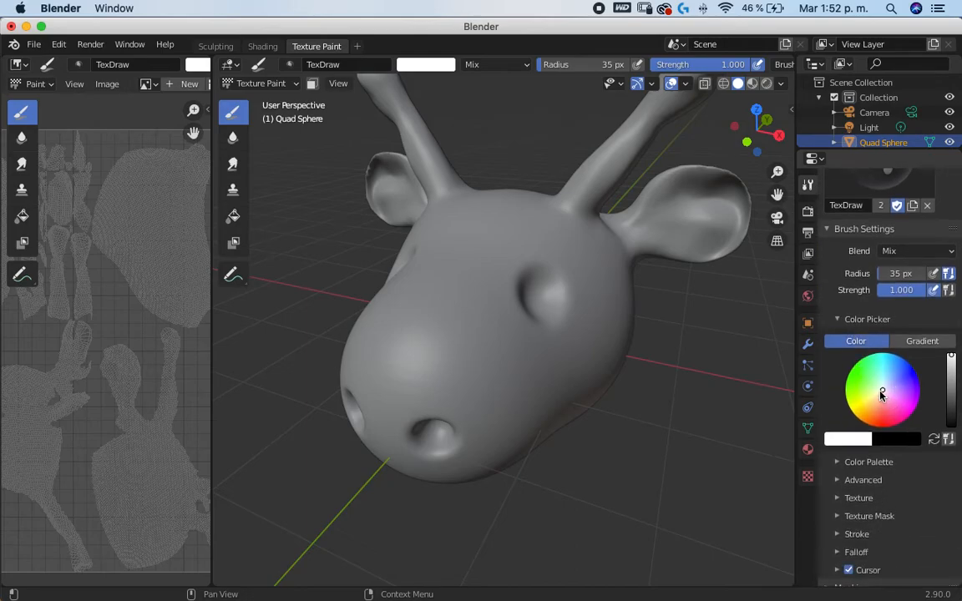
mouse_move(881, 393)
left_mouse_down()
mouse_move(864, 392)
mouse_move(874, 404)
left_mouse_up()
mouse_move(473, 316)
left_mouse_down()
mouse_move(461, 333)
mouse_move(489, 324)
mouse_move(492, 262)
mouse_move(453, 376)
mouse_move(440, 337)
mouse_move(401, 368)
left_mouse_up()
middle_click_drag(627, 390, 584, 387)
scroll(513, 348, "up", 2)
middle_click_drag(513, 348, 613, 382)
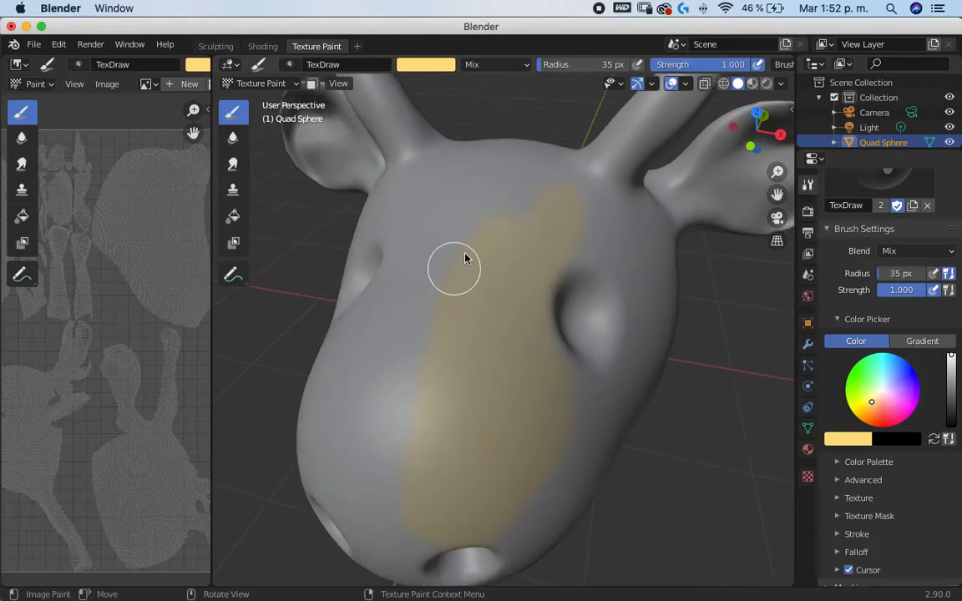
- Undo the yellow paint stroke on the animal's face
mouse_move(567, 292)
middle_mouse_down()
mouse_move(590, 388)
mouse_move(543, 348)
mouse_move(564, 358)
middle_mouse_up()
key("ctrl+z")
middle_click_drag(562, 405, 583, 359)
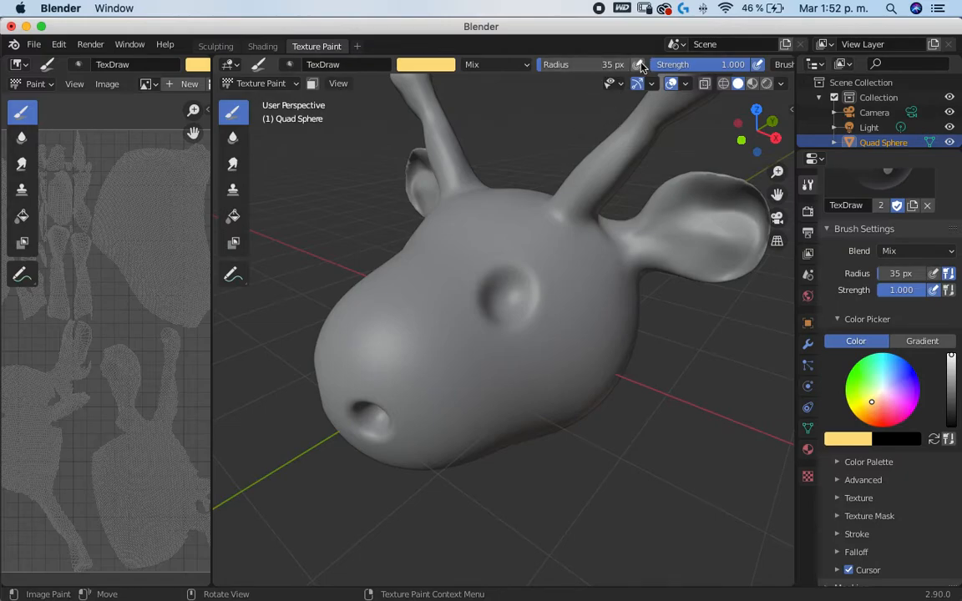
- Turn on X-axis mirroring for texture painting and lighten the brush colour to a paler yellow
scroll(660, 64, "down", 5)
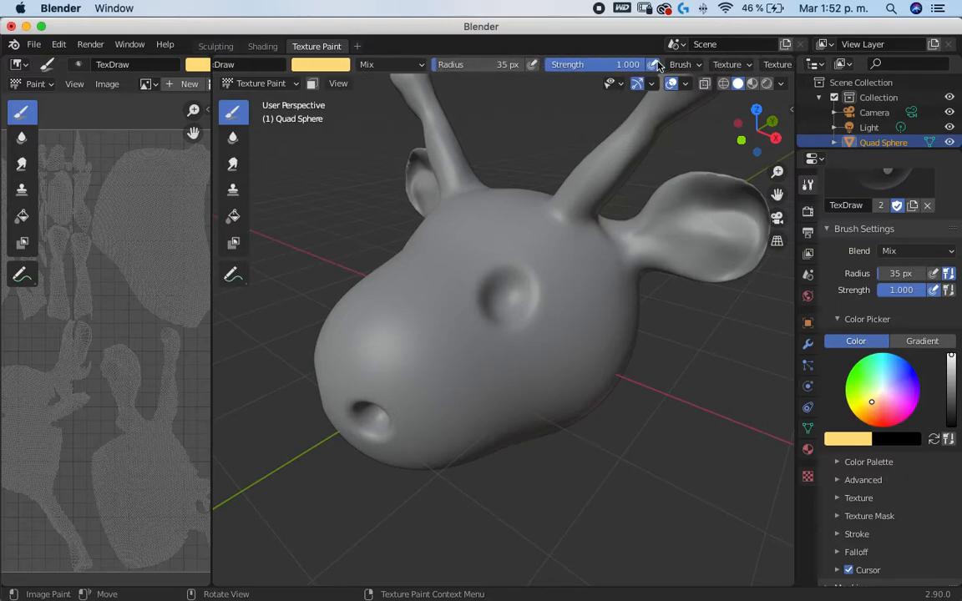
scroll(659, 66, "down", 3)
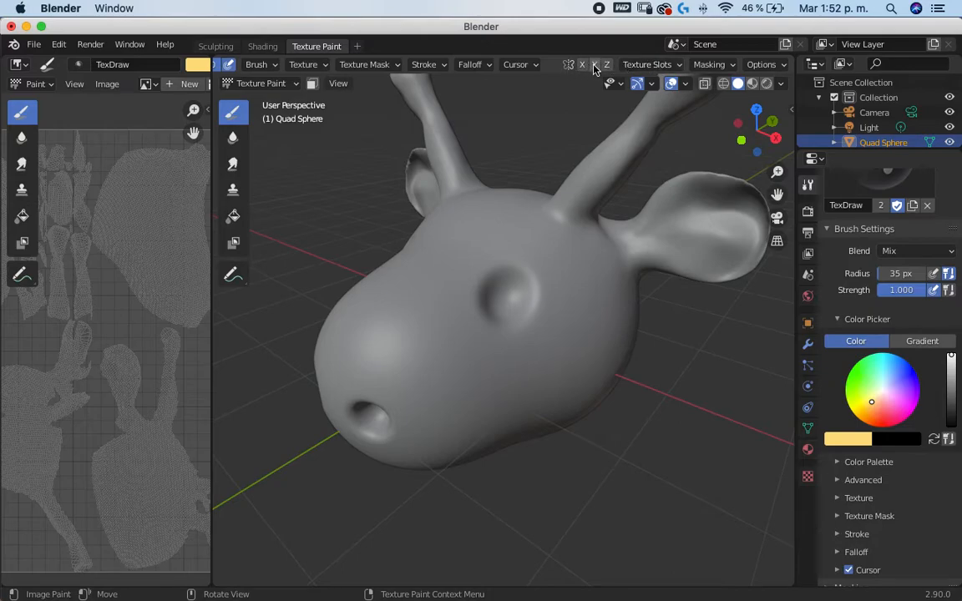
mouse_move(544, 259)
middle_mouse_down()
mouse_move(571, 350)
mouse_move(543, 311)
mouse_move(597, 388)
mouse_move(567, 331)
middle_mouse_up()
mouse_move(612, 373)
middle_mouse_down()
mouse_move(526, 368)
mouse_move(517, 341)
middle_mouse_up()
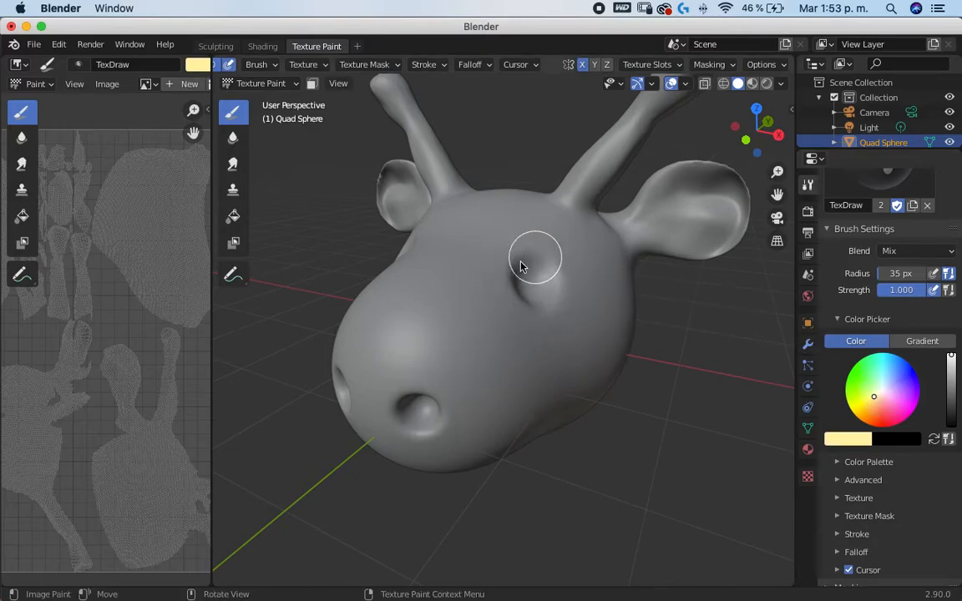
- Paint in and around both nostrils, shifting the brush colour from pale yellow slightly towards yellow-green
middle_click_drag(515, 355, 470, 332)
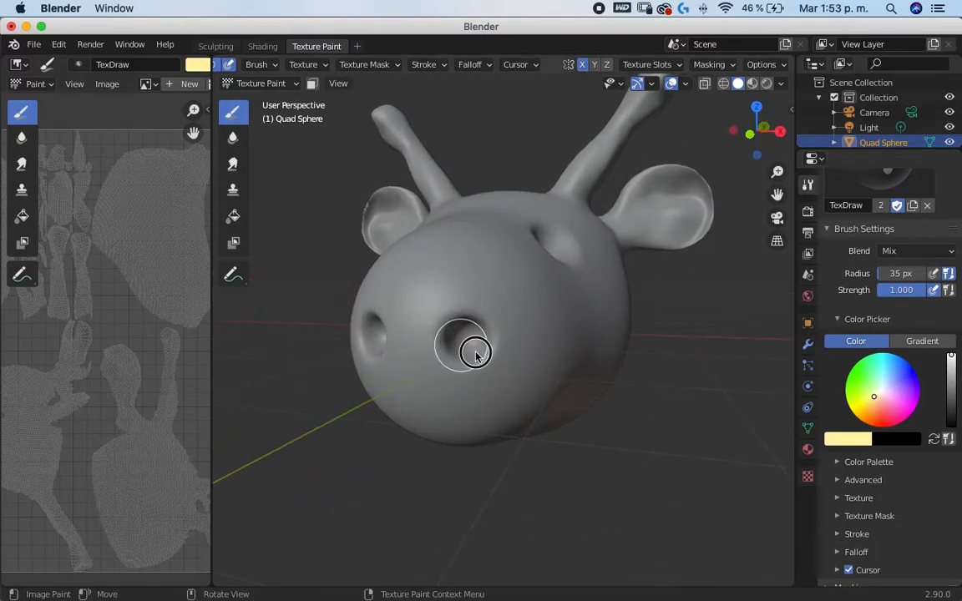
mouse_move(468, 355)
left_mouse_down()
mouse_move(483, 337)
mouse_move(409, 292)
left_mouse_up()
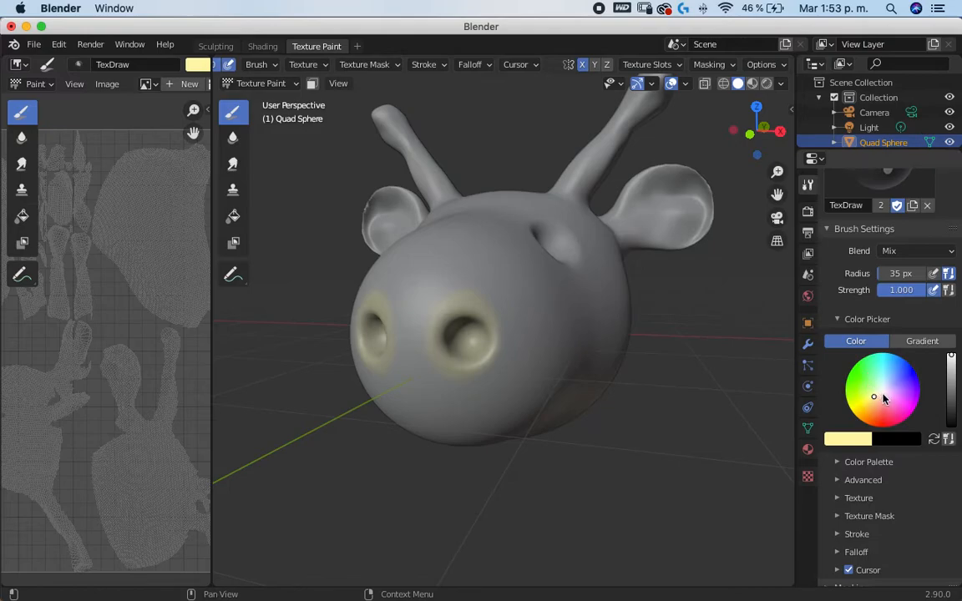
left_click_drag(882, 399, 875, 392)
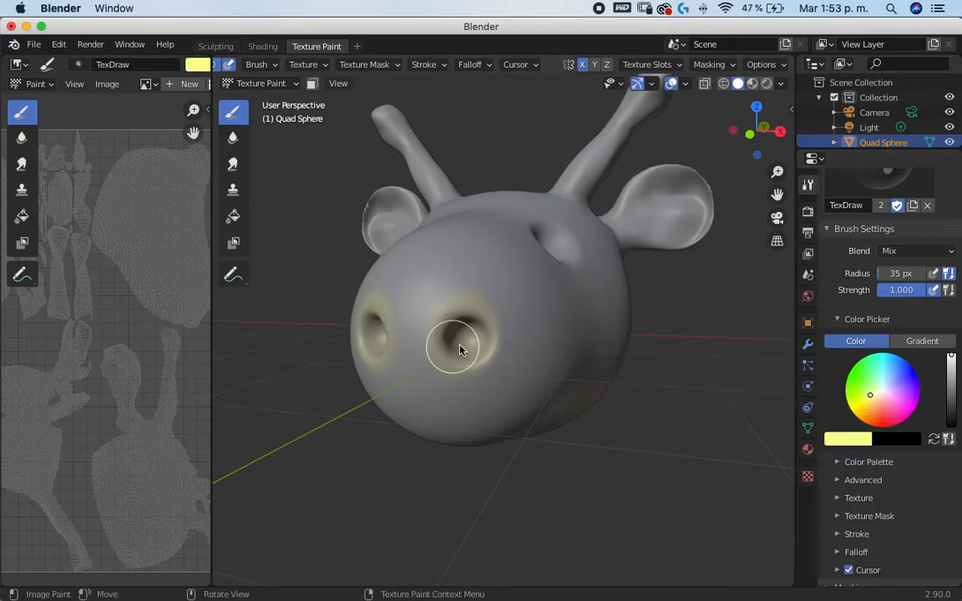
mouse_move(444, 352)
left_mouse_down()
mouse_move(453, 365)
mouse_move(470, 330)
left_mouse_up()
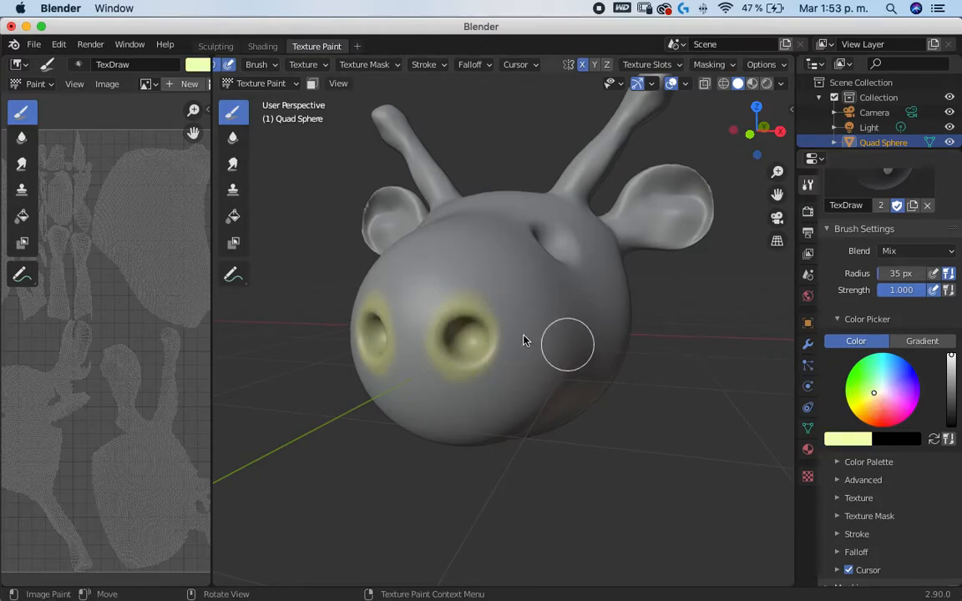
- Choose a paler yellow-green and paint the muzzle, the bridge of the nose and a band up the forehead
mouse_move(439, 365)
left_mouse_down()
mouse_move(447, 339)
mouse_move(449, 371)
mouse_move(463, 263)
mouse_move(436, 278)
left_mouse_up()
middle_click_drag(547, 311, 339, 340)
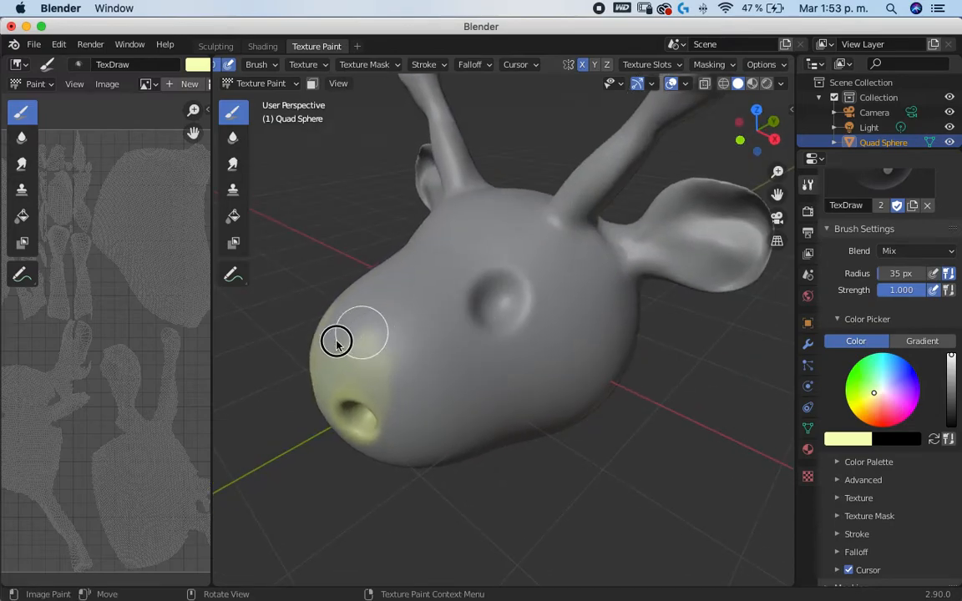
mouse_move(331, 361)
left_mouse_down()
mouse_move(408, 262)
mouse_move(354, 346)
mouse_move(418, 300)
left_mouse_up()
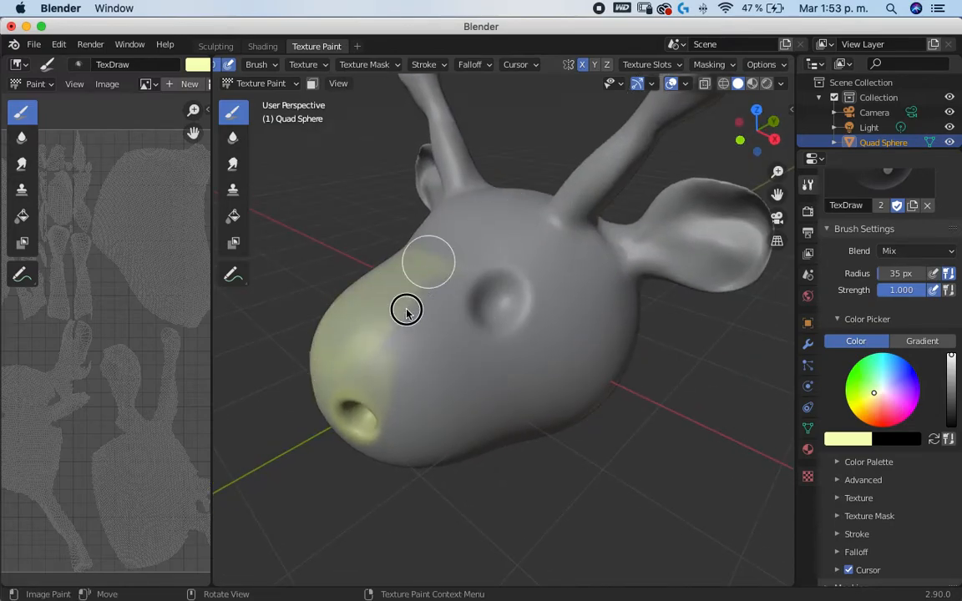
left_click_drag(514, 213, 482, 242)
left_click_drag(434, 284, 530, 136)
- Set the brush radius to 43 px and paint the sides and underside of the muzzle pale yellow-green
scroll(556, 69, "up", 5)
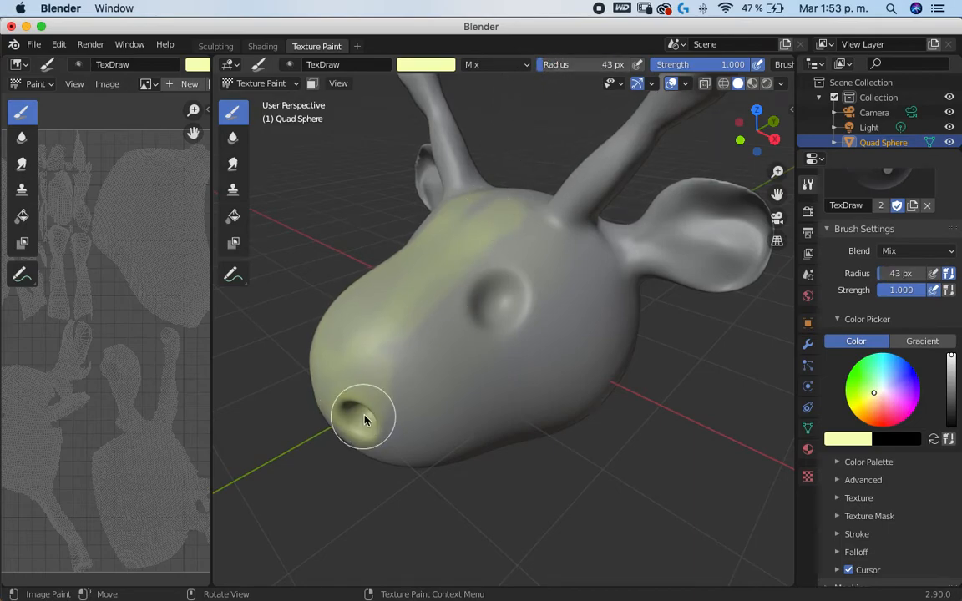
mouse_move(390, 407)
left_mouse_down()
mouse_move(437, 302)
mouse_move(433, 313)
mouse_move(380, 316)
mouse_move(353, 407)
mouse_move(388, 277)
mouse_move(388, 392)
mouse_move(373, 433)
mouse_move(509, 212)
mouse_move(421, 279)
mouse_move(498, 189)
mouse_move(532, 197)
mouse_move(504, 275)
mouse_move(485, 292)
mouse_move(486, 339)
mouse_move(405, 449)
left_mouse_up()
mouse_move(405, 450)
middle_mouse_down()
mouse_move(436, 278)
mouse_move(407, 236)
middle_mouse_up()
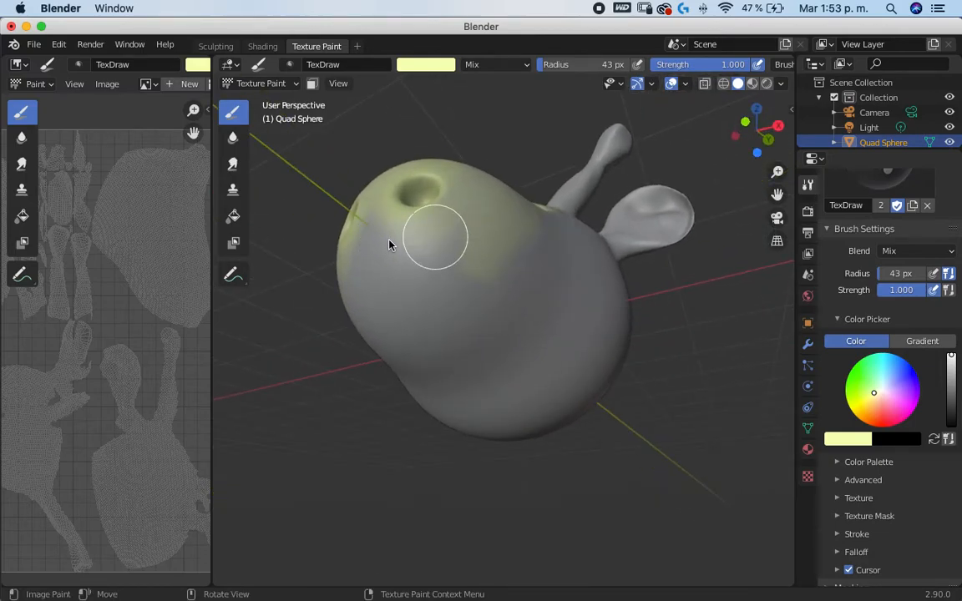
mouse_move(367, 246)
left_mouse_down()
mouse_move(369, 236)
mouse_move(399, 301)
mouse_move(469, 221)
left_mouse_up()
mouse_move(390, 243)
left_mouse_down()
mouse_move(380, 210)
mouse_move(450, 180)
mouse_move(525, 242)
left_mouse_up()
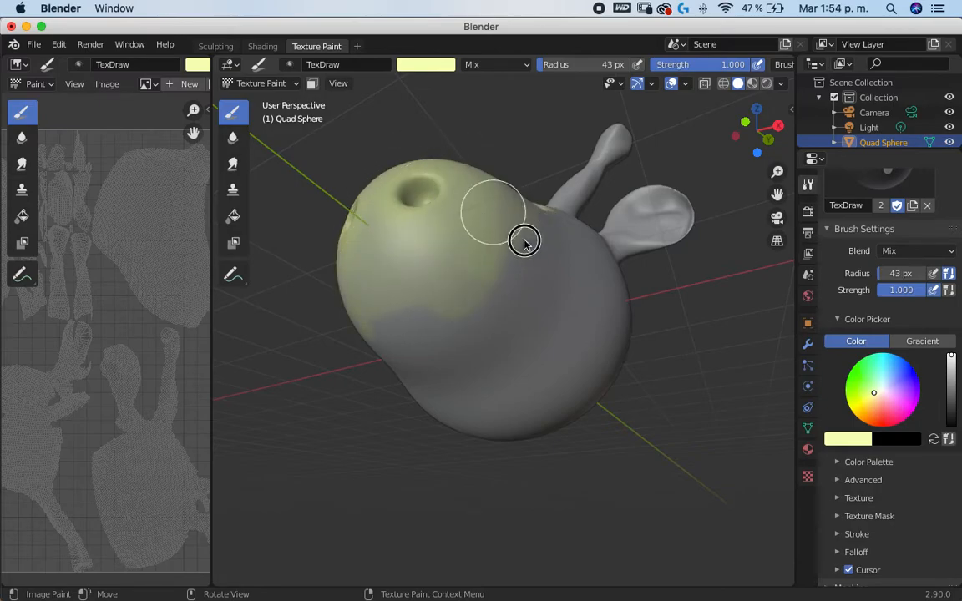
mouse_move(441, 326)
left_mouse_down()
mouse_move(317, 320)
mouse_move(337, 289)
mouse_move(511, 238)
mouse_move(512, 272)
left_mouse_up()
- Extend the pale yellow-green paint over the lower jaw and cheek up to the eye socket
scroll(422, 318, "up", 3)
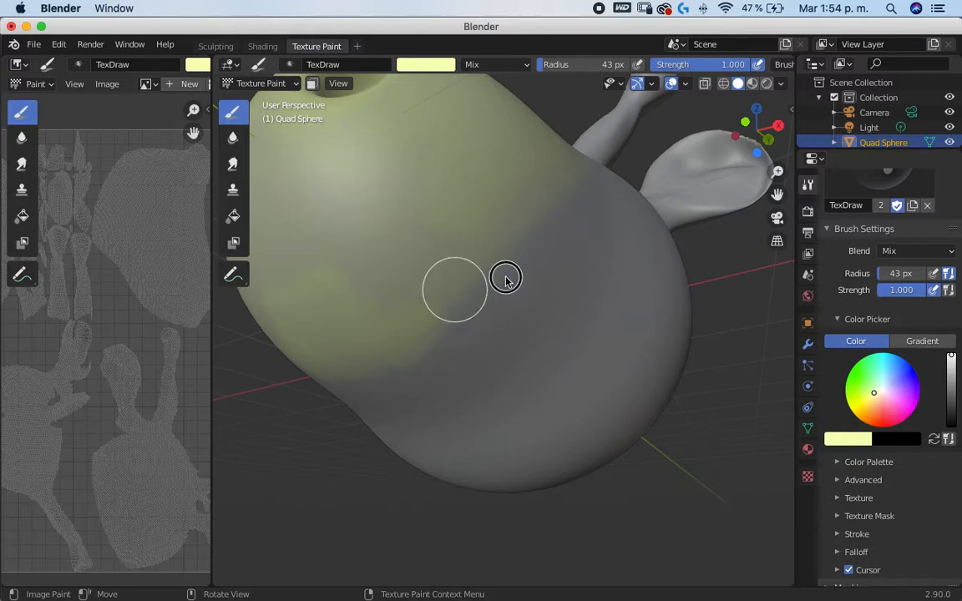
mouse_move(463, 345)
left_mouse_down()
mouse_move(576, 203)
mouse_move(456, 259)
mouse_move(339, 281)
mouse_move(355, 292)
mouse_move(569, 143)
mouse_move(306, 284)
mouse_move(298, 180)
left_mouse_up()
left_click_drag(312, 299, 339, 277)
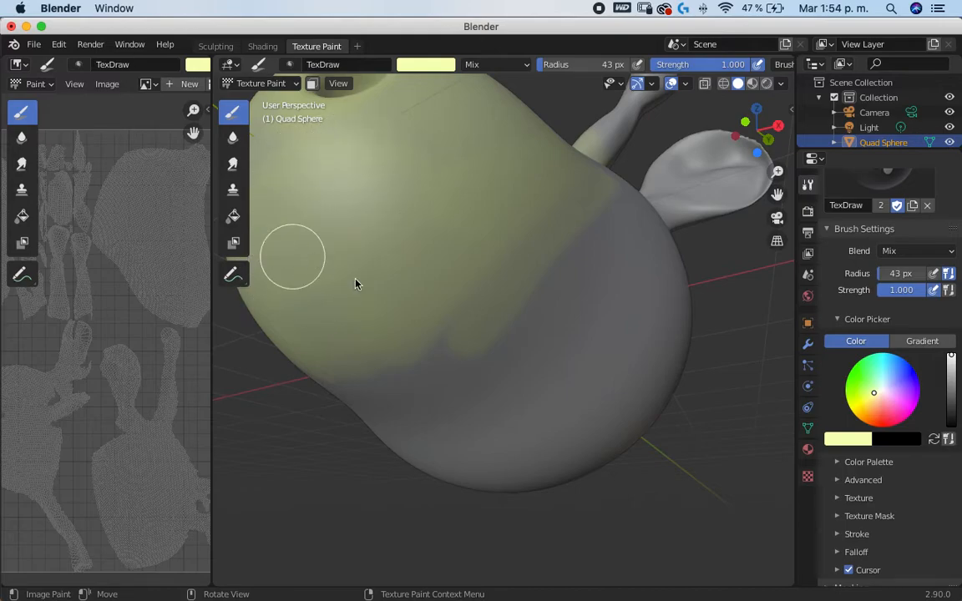
middle_click_drag(446, 325, 473, 388)
mouse_move(368, 351)
left_mouse_down()
mouse_move(316, 356)
mouse_move(387, 167)
mouse_move(418, 376)
mouse_move(602, 350)
mouse_move(603, 285)
left_mouse_up()
- Paint the area behind the eye and across the cheek towards the bases of the horn and ear
middle_click_drag(603, 286, 538, 336)
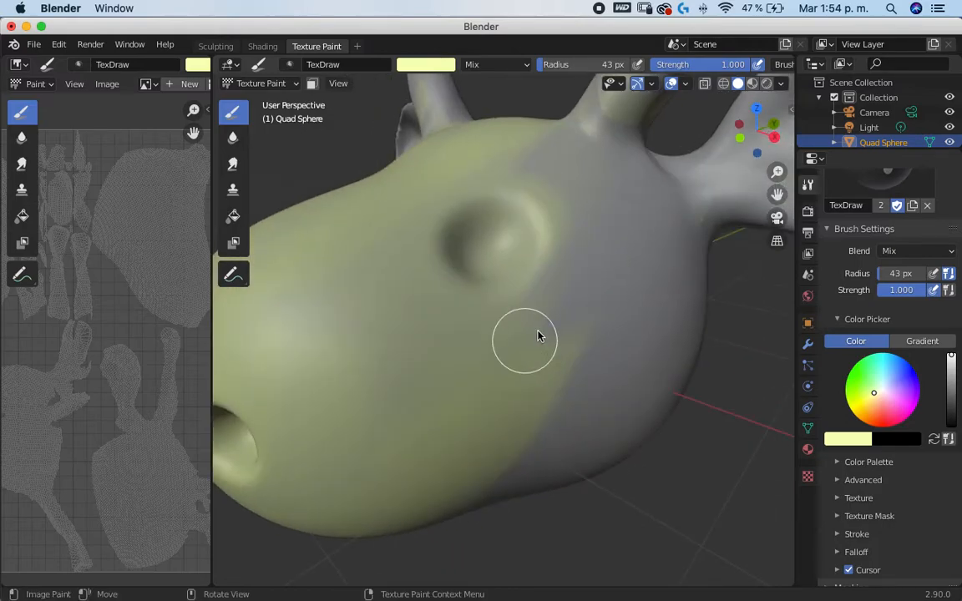
mouse_move(501, 370)
left_mouse_down()
mouse_move(391, 388)
mouse_move(440, 359)
mouse_move(402, 329)
mouse_move(294, 373)
mouse_move(273, 343)
mouse_move(471, 198)
mouse_move(504, 309)
mouse_move(539, 313)
mouse_move(403, 293)
mouse_move(578, 129)
mouse_move(553, 150)
mouse_move(477, 174)
mouse_move(582, 173)
mouse_move(550, 245)
mouse_move(619, 204)
mouse_move(569, 249)
mouse_move(587, 287)
mouse_move(571, 309)
left_mouse_up()
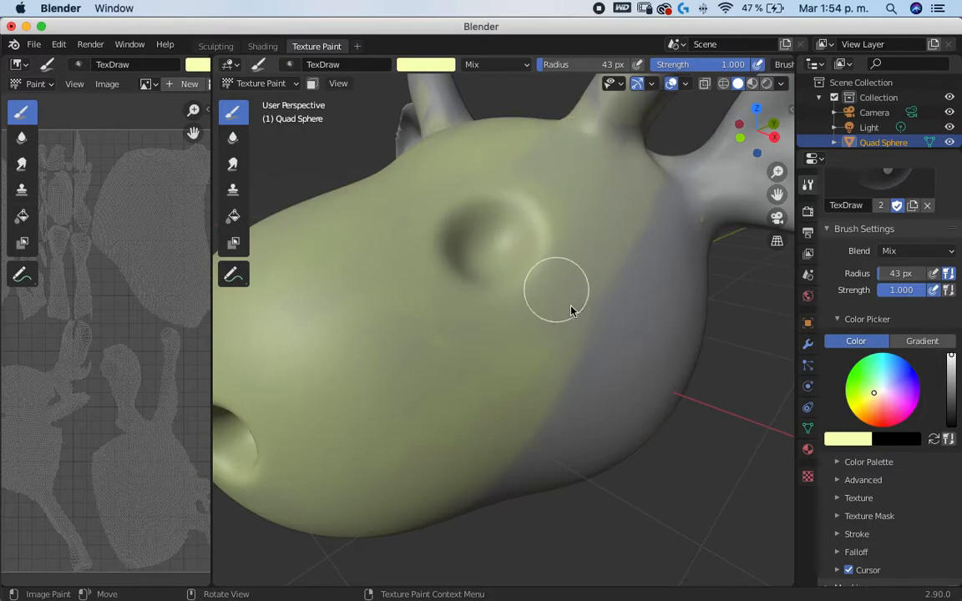
middle_click_drag(571, 309, 515, 293)
mouse_move(368, 416)
left_mouse_down()
mouse_move(434, 346)
mouse_move(470, 271)
mouse_move(494, 292)
mouse_move(540, 246)
mouse_move(524, 309)
mouse_move(677, 153)
left_mouse_up()
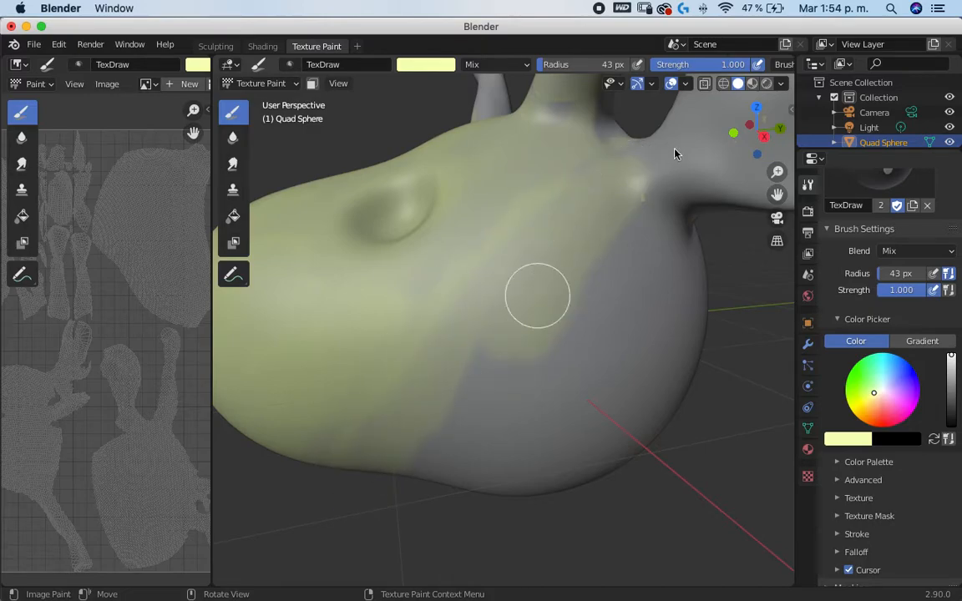
- Set the brush strength to 2.000 and repaint the muzzle and cheek for more solid coverage
double_click(748, 64)
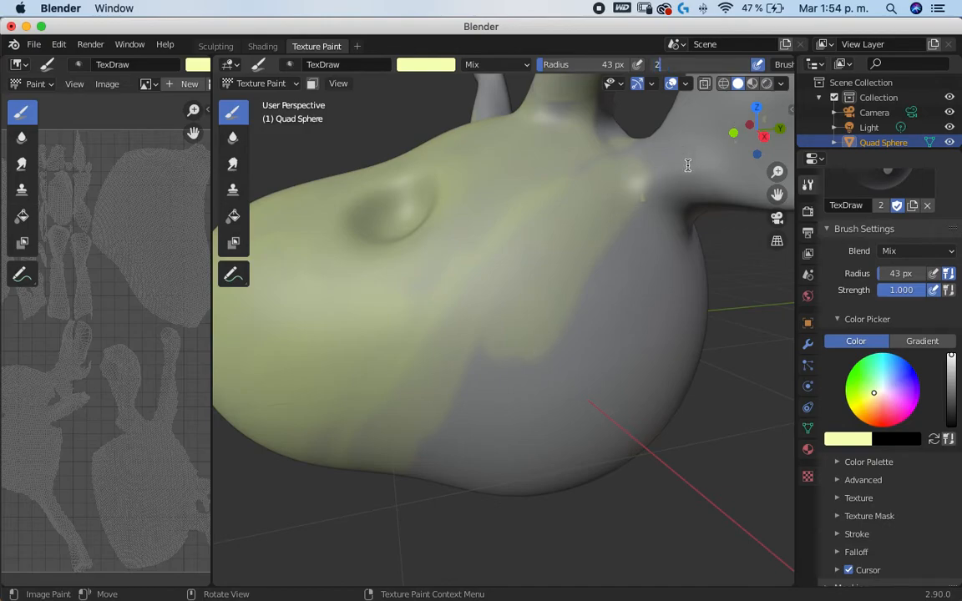
mouse_move(408, 383)
left_mouse_down()
mouse_move(344, 409)
mouse_move(467, 268)
mouse_move(501, 260)
mouse_move(471, 215)
mouse_move(330, 298)
mouse_move(349, 200)
mouse_move(310, 230)
left_mouse_up()
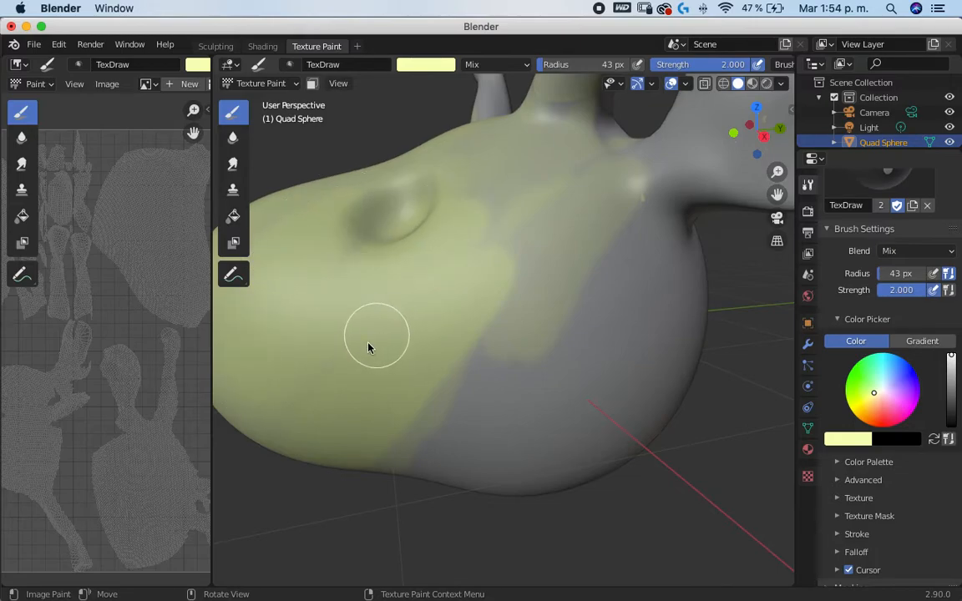
middle_click_drag(344, 353, 478, 373, "shift")
mouse_move(392, 378)
left_mouse_down()
mouse_move(460, 252)
mouse_move(509, 231)
mouse_move(449, 414)
mouse_move(410, 331)
mouse_move(327, 365)
mouse_move(358, 252)
mouse_move(628, 148)
left_mouse_up()
mouse_move(543, 247)
left_mouse_down()
mouse_move(572, 195)
mouse_move(679, 123)
mouse_move(631, 122)
mouse_move(663, 174)
left_mouse_up()
- Cover the remaining grey areas on the side of the head, the forehead and the bridge of the nose
middle_click_drag(640, 332, 534, 289)
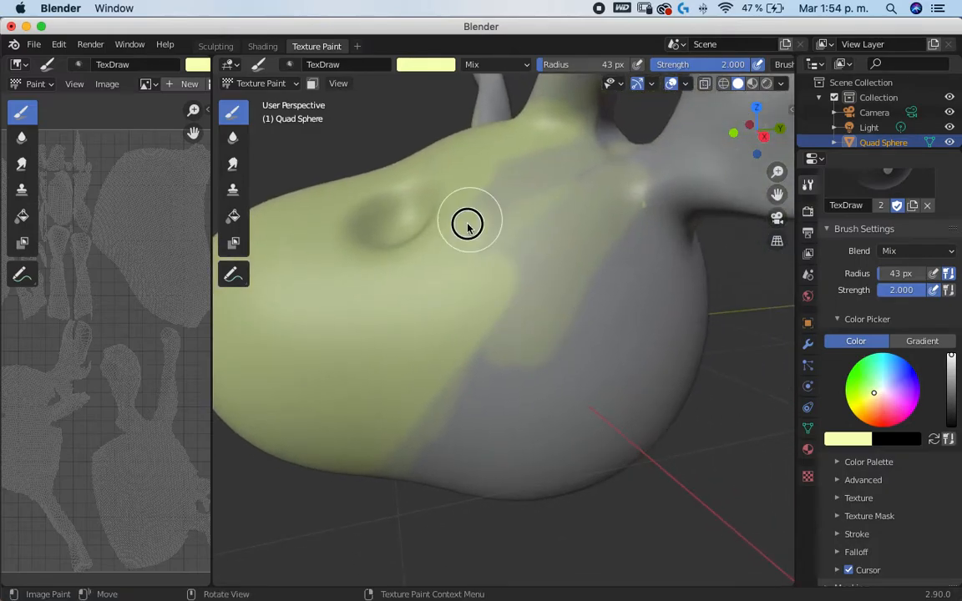
mouse_move(599, 142)
left_mouse_down()
mouse_move(503, 198)
mouse_move(515, 157)
mouse_move(623, 122)
mouse_move(468, 277)
mouse_move(499, 301)
mouse_move(397, 481)
mouse_move(481, 475)
mouse_move(465, 484)
mouse_move(661, 389)
mouse_move(584, 415)
mouse_move(458, 409)
mouse_move(443, 422)
mouse_move(537, 320)
mouse_move(520, 300)
mouse_move(520, 406)
mouse_move(544, 405)
mouse_move(659, 316)
mouse_move(673, 386)
mouse_move(690, 264)
left_mouse_up()
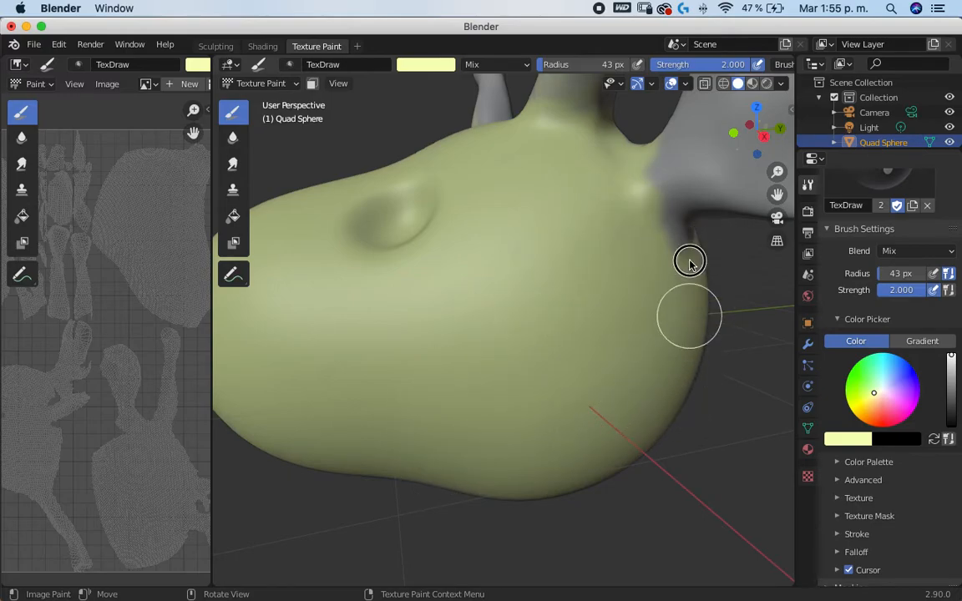
mouse_move(548, 290)
middle_mouse_down()
mouse_move(469, 447)
mouse_move(501, 393)
mouse_move(513, 333)
middle_mouse_up()
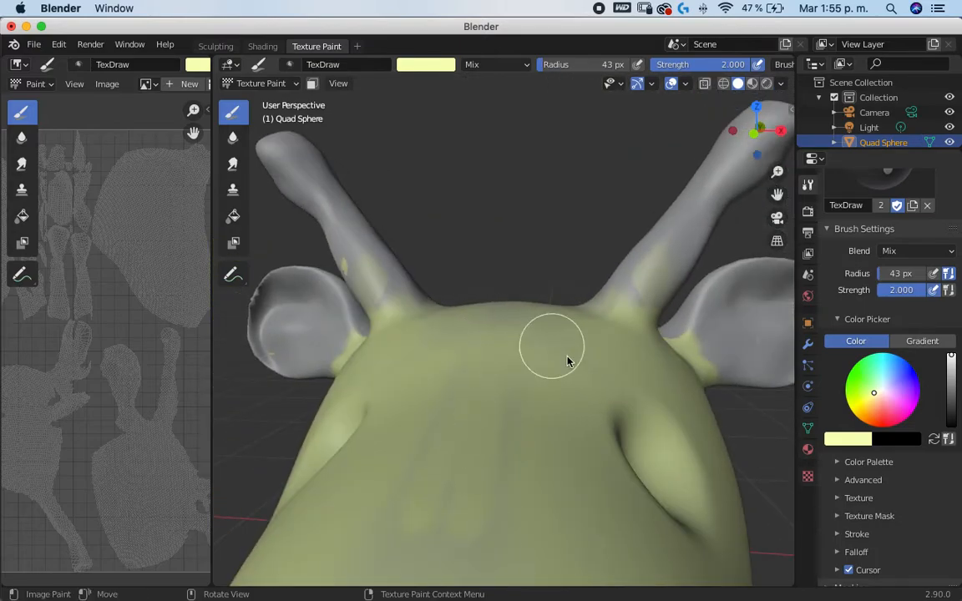
middle_click_drag(567, 361, 489, 426)
middle_click_drag(399, 437, 472, 338)
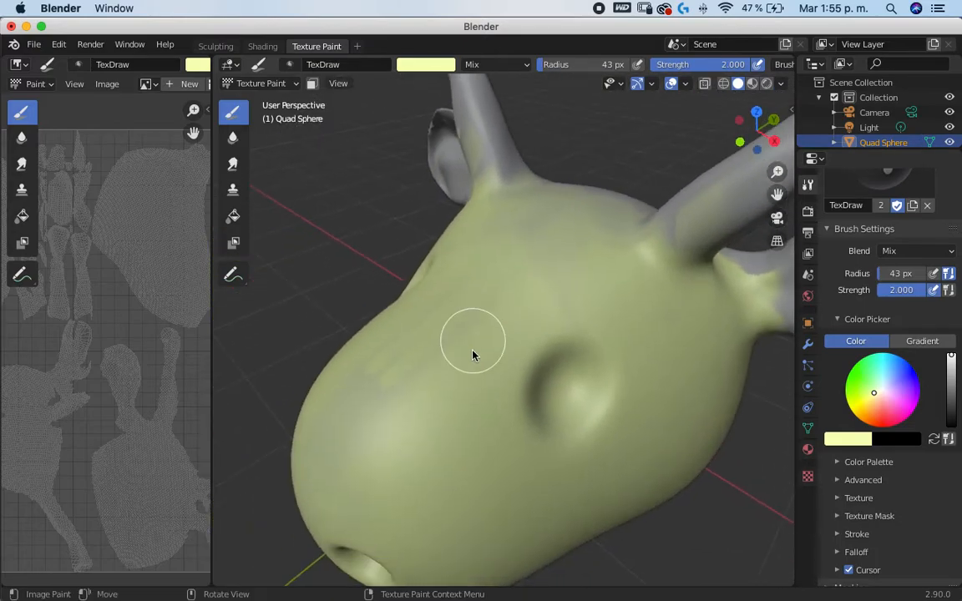
middle_click_drag(413, 391, 430, 368)
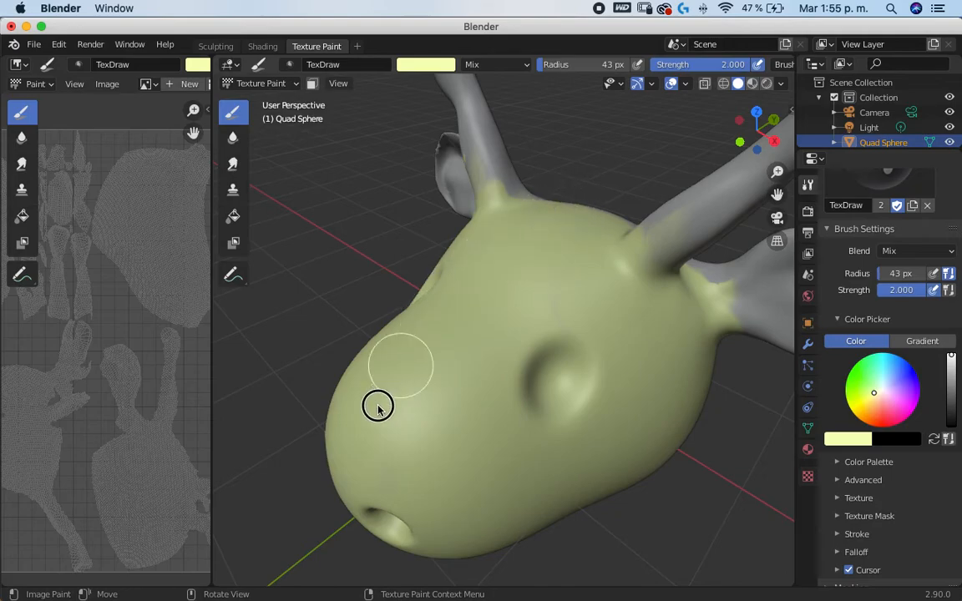
- Paint the front and underside of the horns pale yellow-green from their bases upwards
middle_click_drag(616, 290, 555, 337)
mouse_move(576, 279)
left_mouse_down()
mouse_move(606, 221)
mouse_move(663, 154)
mouse_move(651, 189)
mouse_move(657, 178)
left_mouse_up()
mouse_move(582, 309)
middle_mouse_down()
mouse_move(545, 311)
mouse_move(508, 269)
middle_mouse_up()
left_click_drag(510, 261, 594, 134)
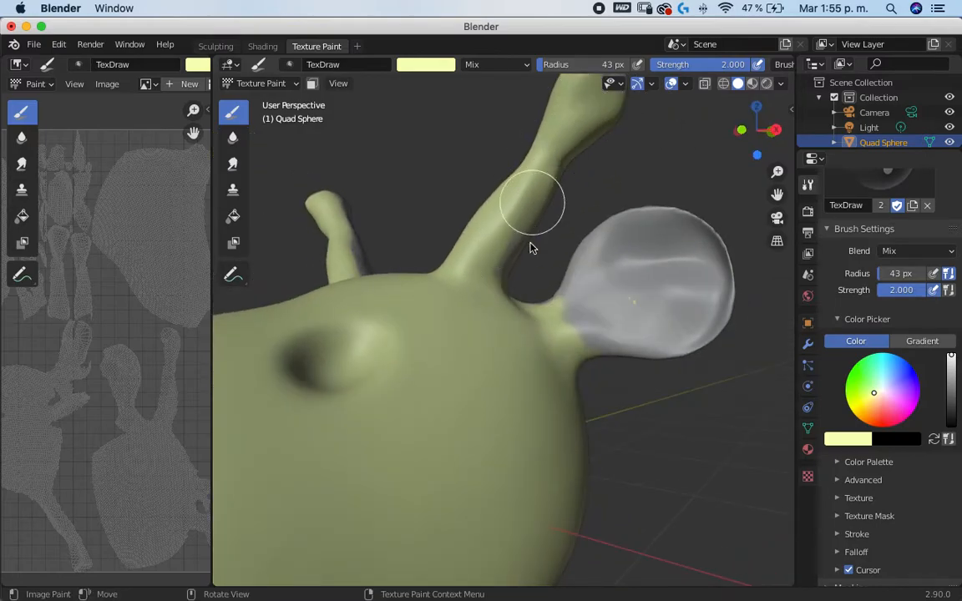
- Paint the upper sides and tips of the horns pale yellow-green
middle_click_drag(533, 247, 620, 308)
mouse_move(501, 354)
middle_mouse_down()
mouse_move(563, 451)
mouse_move(573, 376)
middle_mouse_up()
mouse_move(598, 381)
left_mouse_down()
mouse_move(629, 362)
mouse_move(567, 383)
mouse_move(760, 244)
left_mouse_up()
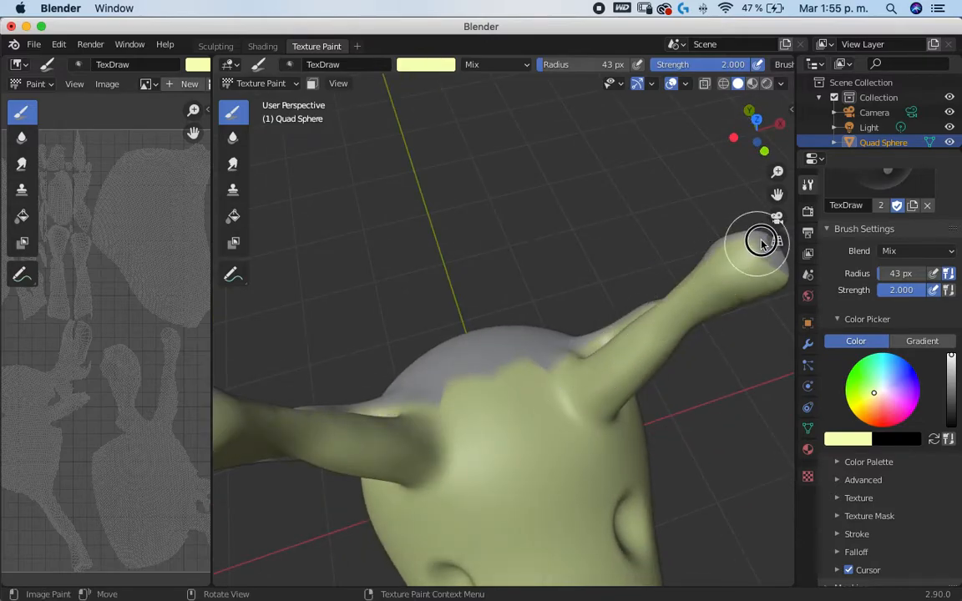
mouse_move(740, 241)
middle_mouse_down()
mouse_move(608, 281)
mouse_move(705, 232)
middle_mouse_up()
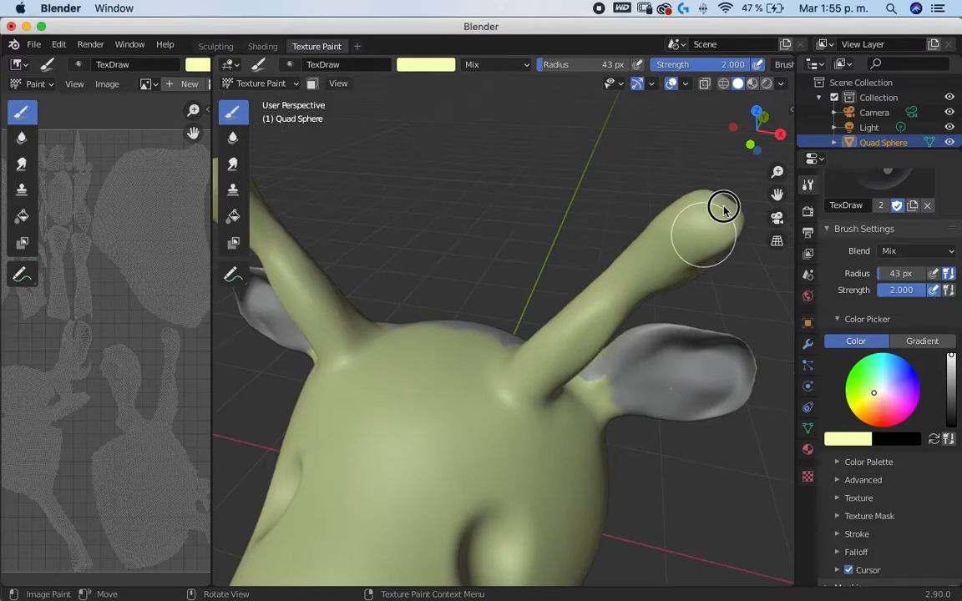
- Paint the insides and rims of the ears pale yellow-green
mouse_move(687, 272)
middle_mouse_down()
mouse_move(608, 258)
mouse_move(565, 159)
middle_mouse_up()
mouse_move(531, 95)
left_mouse_down()
mouse_move(542, 105)
mouse_move(433, 351)
mouse_move(550, 372)
mouse_move(573, 332)
mouse_move(570, 278)
mouse_move(556, 303)
mouse_move(612, 274)
mouse_move(593, 418)
mouse_move(641, 318)
mouse_move(623, 419)
mouse_move(623, 350)
mouse_move(528, 376)
left_mouse_up()
mouse_move(560, 411)
middle_mouse_down()
mouse_move(640, 393)
mouse_move(655, 360)
middle_mouse_up()
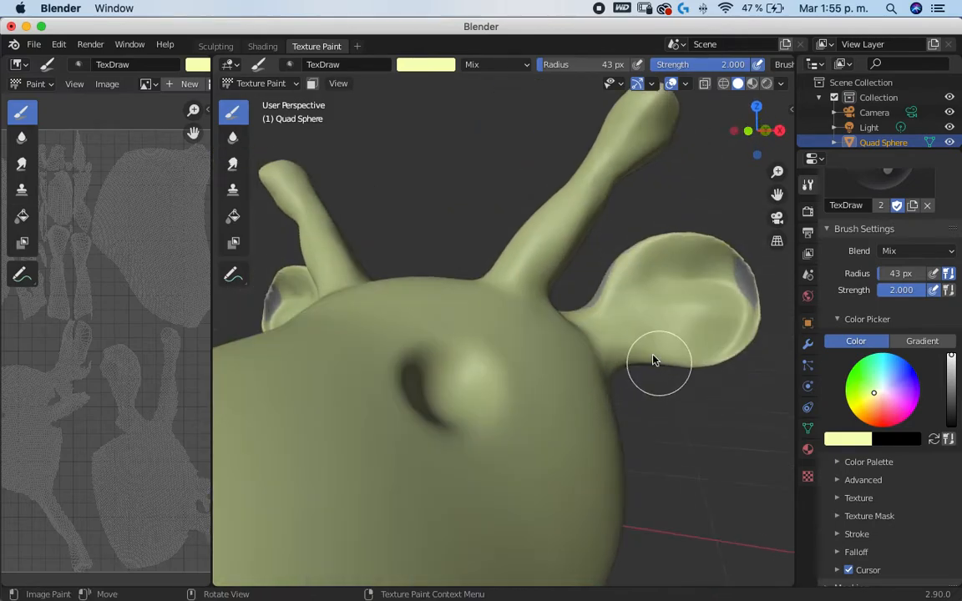
mouse_move(609, 270)
left_mouse_down()
mouse_move(567, 326)
mouse_move(734, 333)
mouse_move(749, 300)
mouse_move(729, 351)
left_mouse_up()
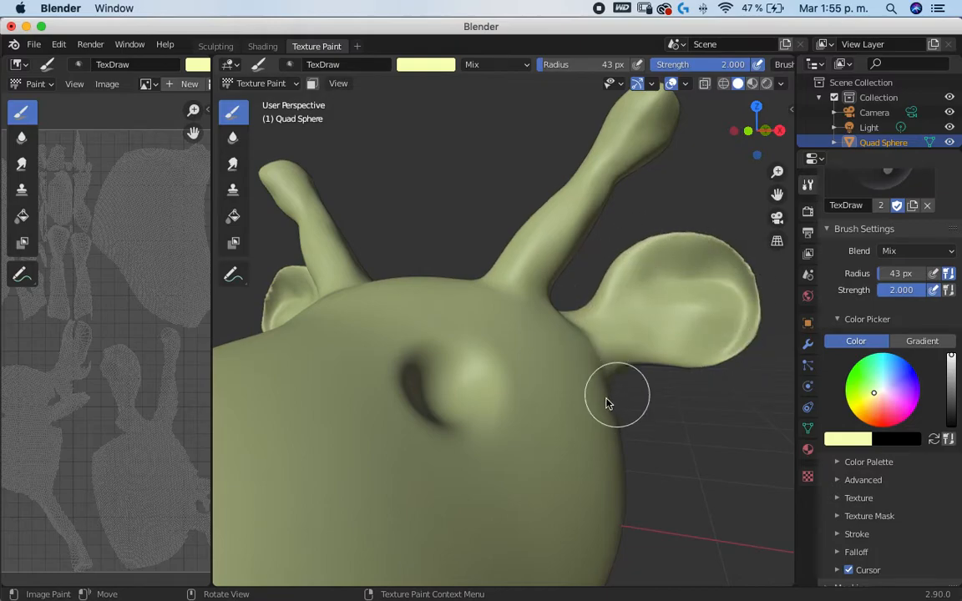
- Fill the remaining grey on the backs of the ears and on the back and underside of the head
middle_click_drag(612, 401, 531, 326)
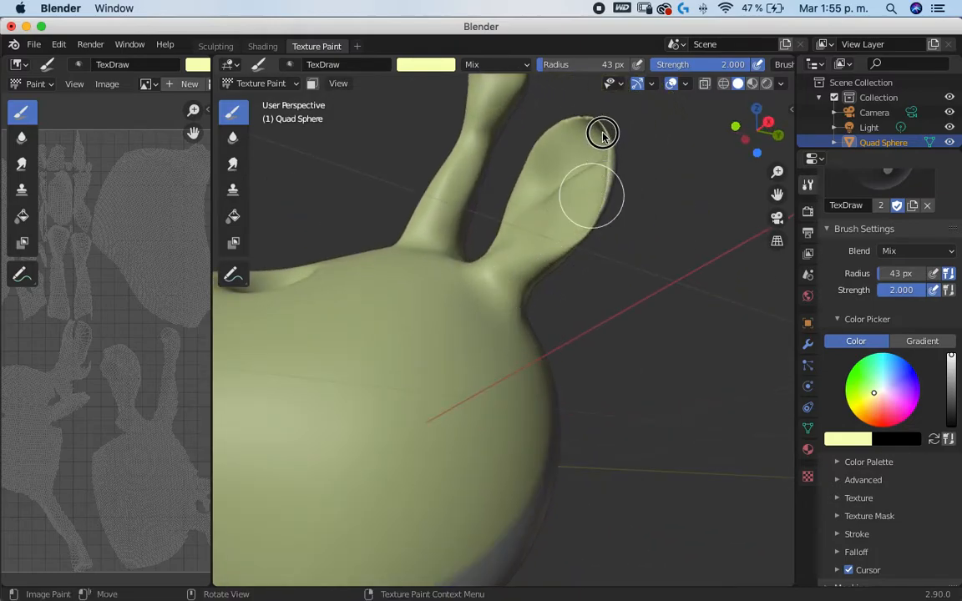
mouse_move(591, 204)
middle_mouse_down()
mouse_move(575, 308)
mouse_move(582, 341)
mouse_move(509, 333)
mouse_move(485, 313)
mouse_move(501, 393)
mouse_move(480, 376)
middle_mouse_up()
mouse_move(321, 251)
left_mouse_down()
mouse_move(275, 205)
mouse_move(252, 220)
mouse_move(358, 253)
mouse_move(339, 330)
mouse_move(350, 342)
mouse_move(387, 339)
mouse_move(311, 328)
mouse_move(354, 283)
mouse_move(338, 255)
mouse_move(392, 343)
mouse_move(428, 331)
mouse_move(449, 356)
mouse_move(498, 356)
mouse_move(472, 399)
mouse_move(514, 345)
mouse_move(512, 418)
left_mouse_up()
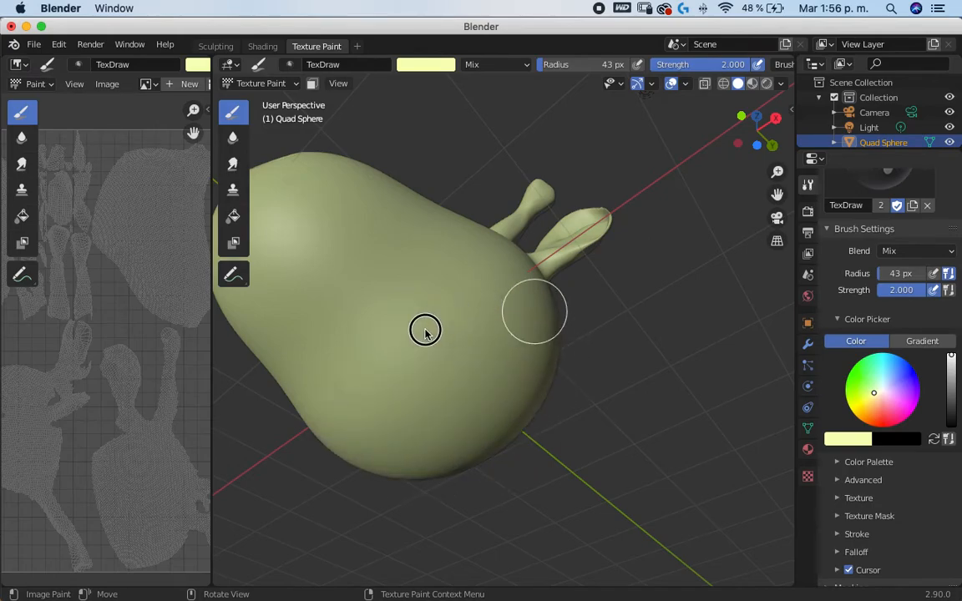
- Preview the painted head in Material Preview and Rendered shading, and return to Solid shading
mouse_move(458, 339)
middle_mouse_down()
mouse_move(474, 489)
mouse_move(498, 466)
mouse_move(526, 294)
middle_mouse_up()
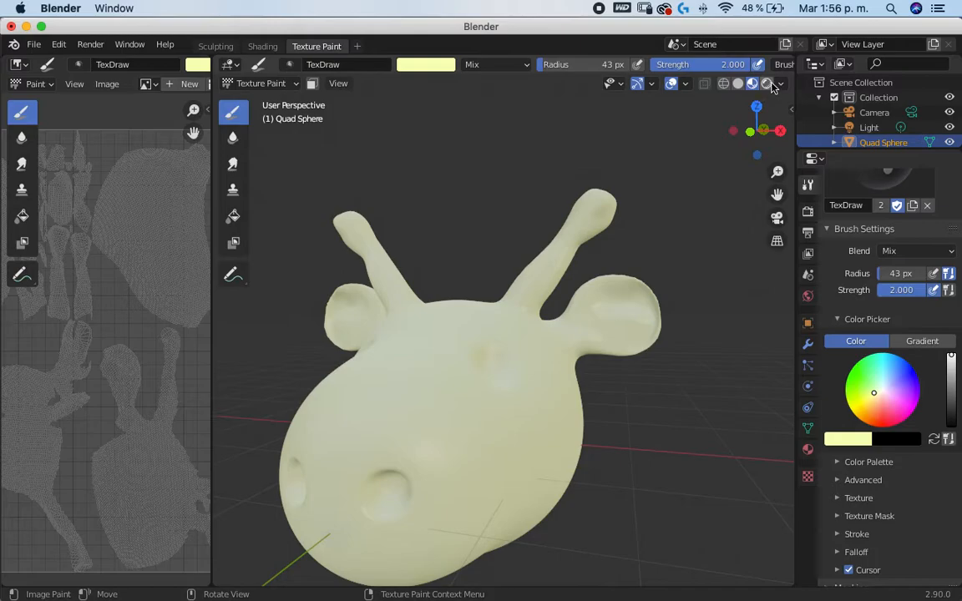
left_click(766, 83)
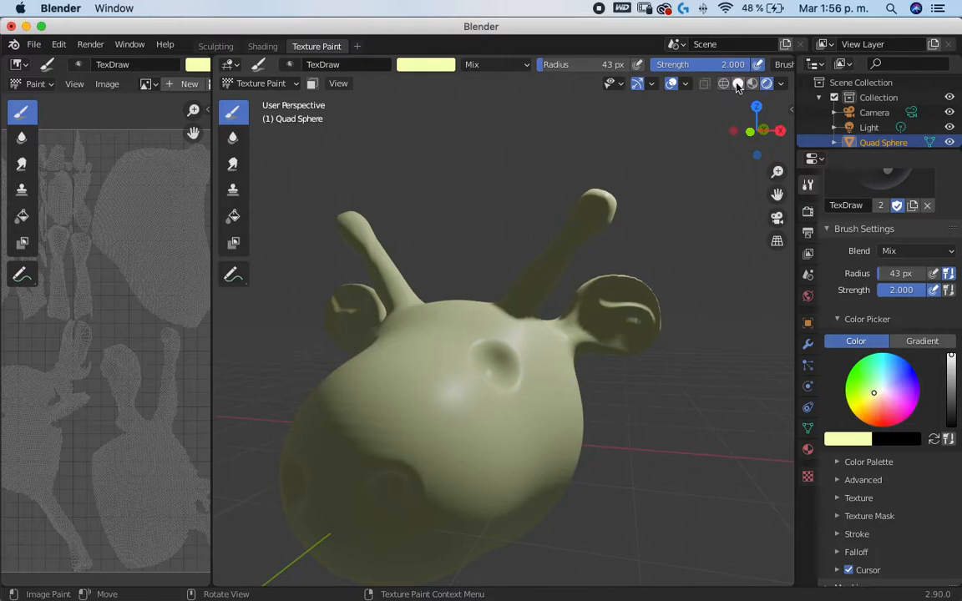
left_click(738, 84)
middle_click_drag(489, 378, 434, 385)
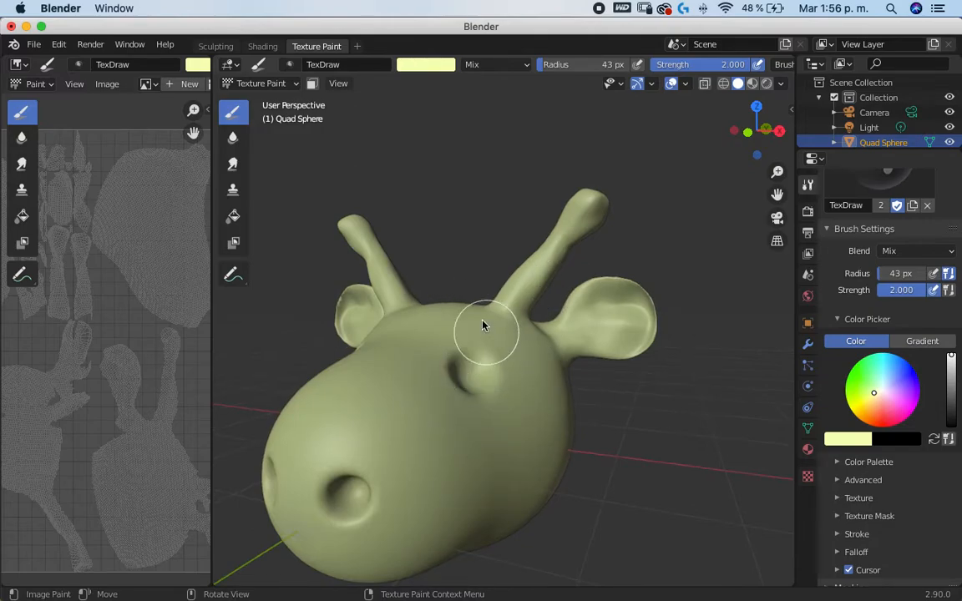
- Add a new Image or Movie texture to the TexDraw brush
mouse_move(360, 596)
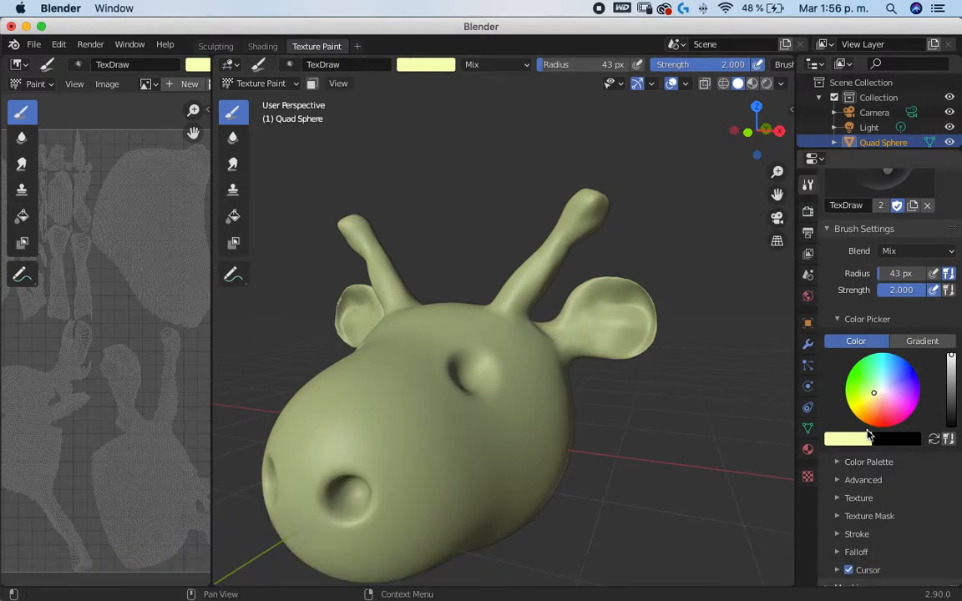
left_click(807, 476)
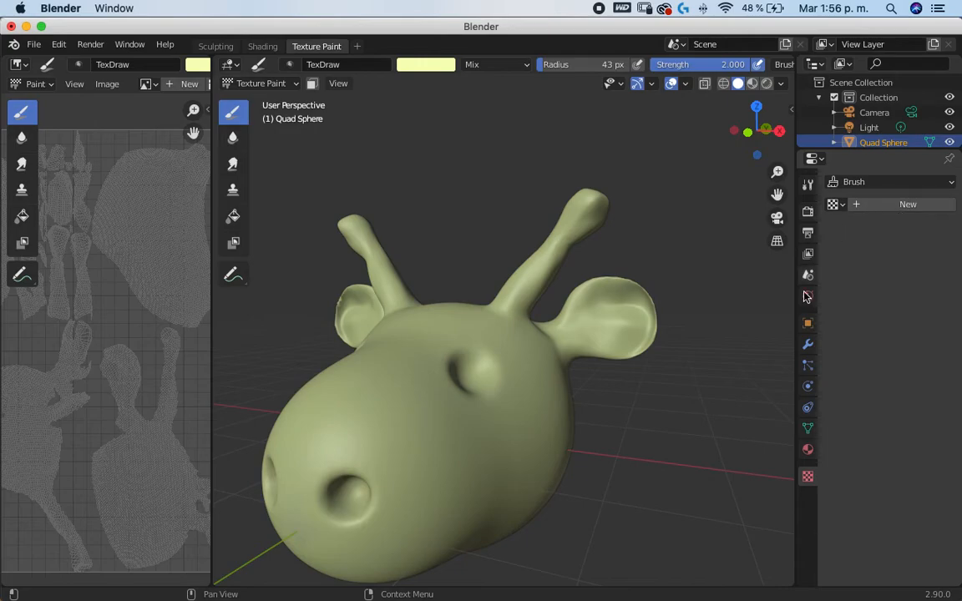
left_click(896, 205)
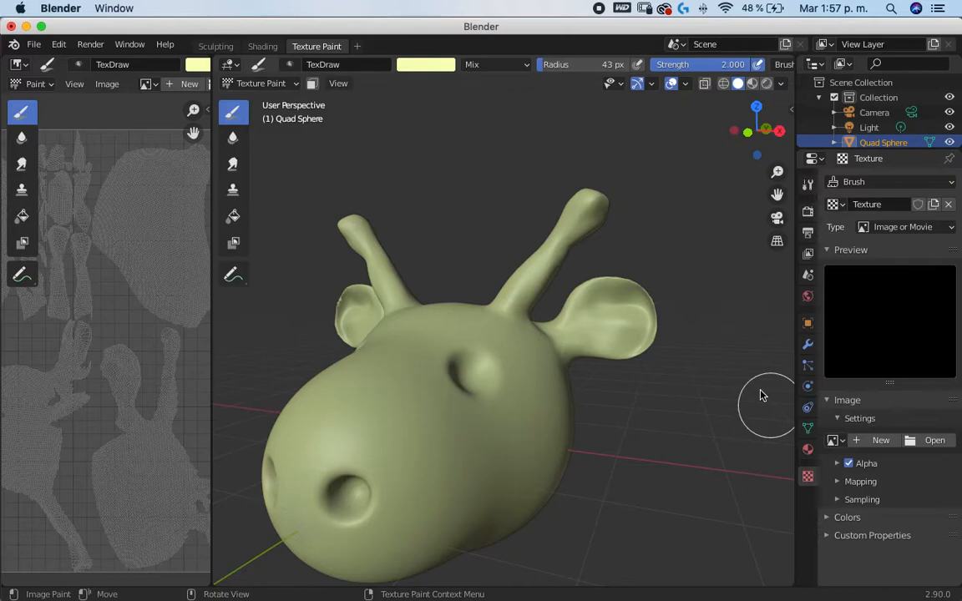
- Switch to Photoshop and create a 2048 x 2048 px document at 75 ppi with a white background
mouse_move(354, 575)
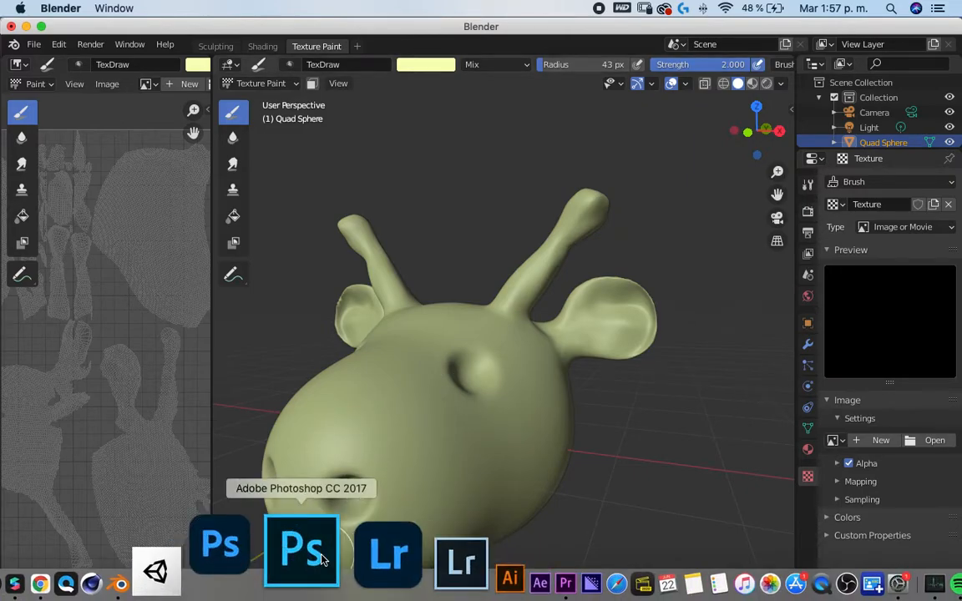
left_click(294, 555)
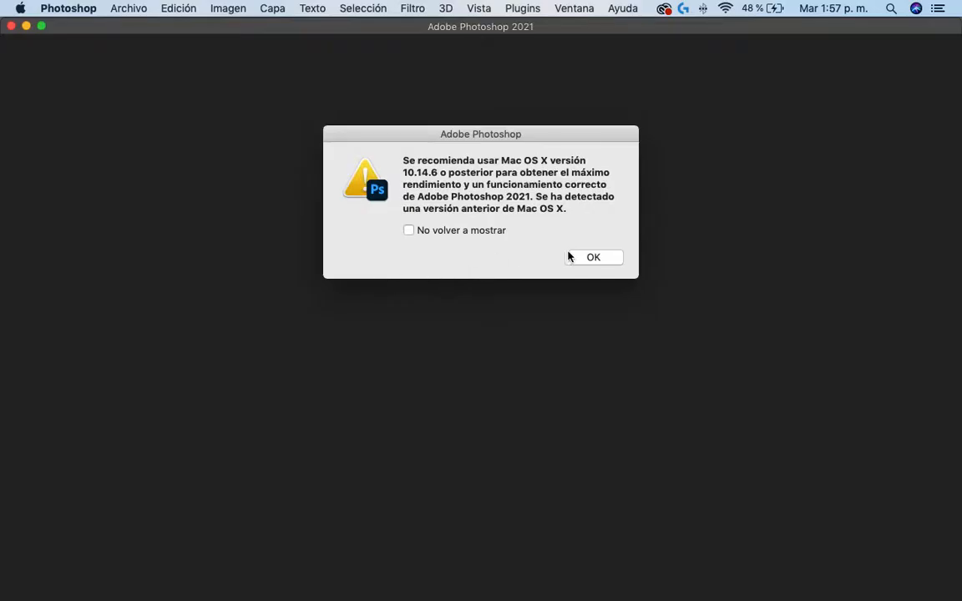
left_click(583, 262)
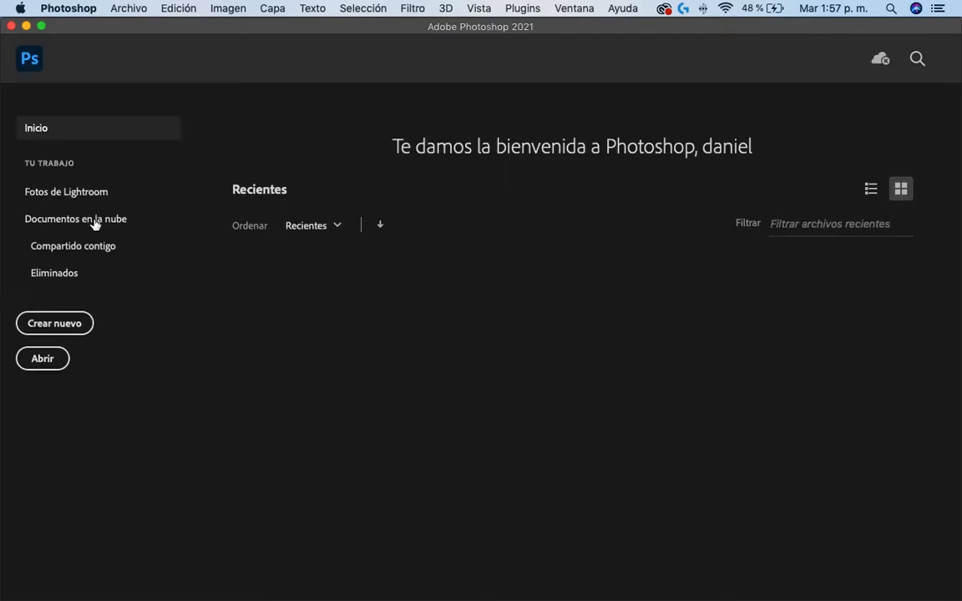
left_click(77, 330)
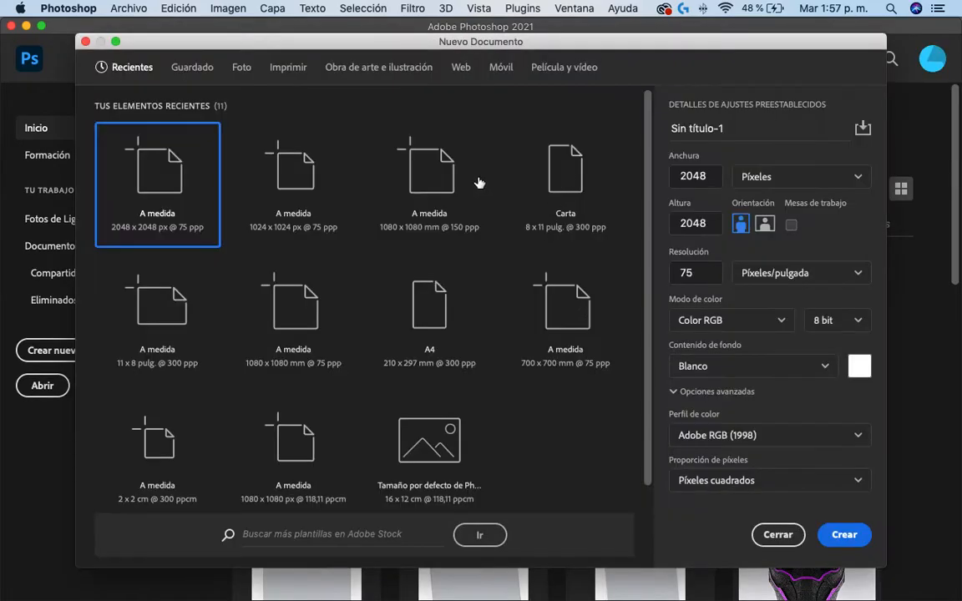
left_click(295, 182)
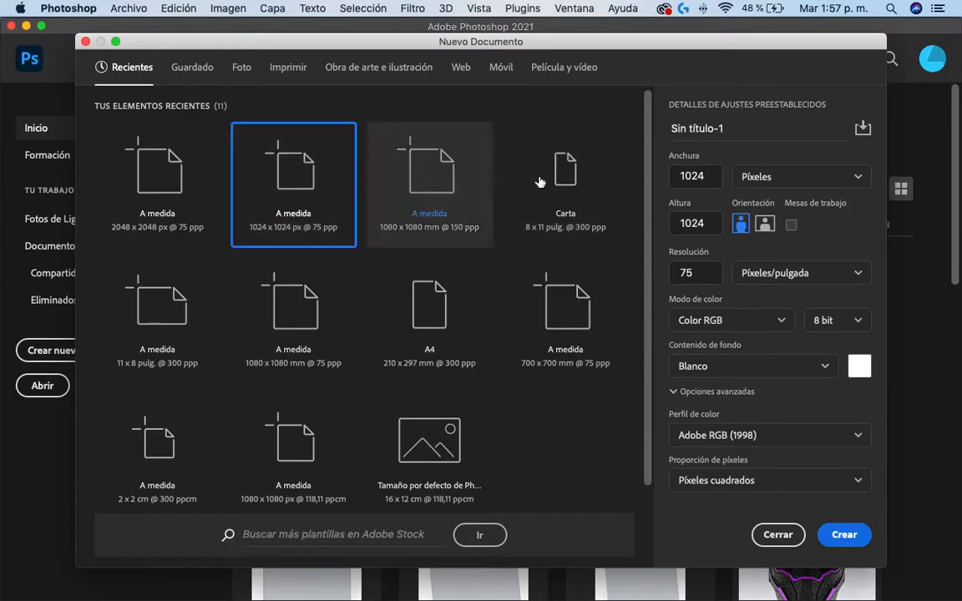
key("Left")
left_click(842, 533)
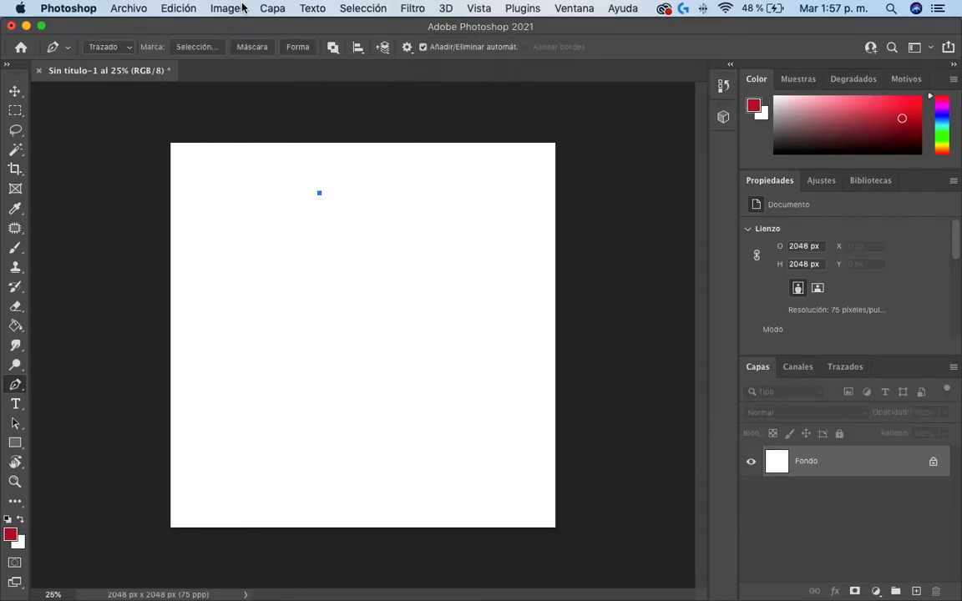
- Resize the image to 1024 x 1024 px
left_click(209, 8)
left_click(252, 125)
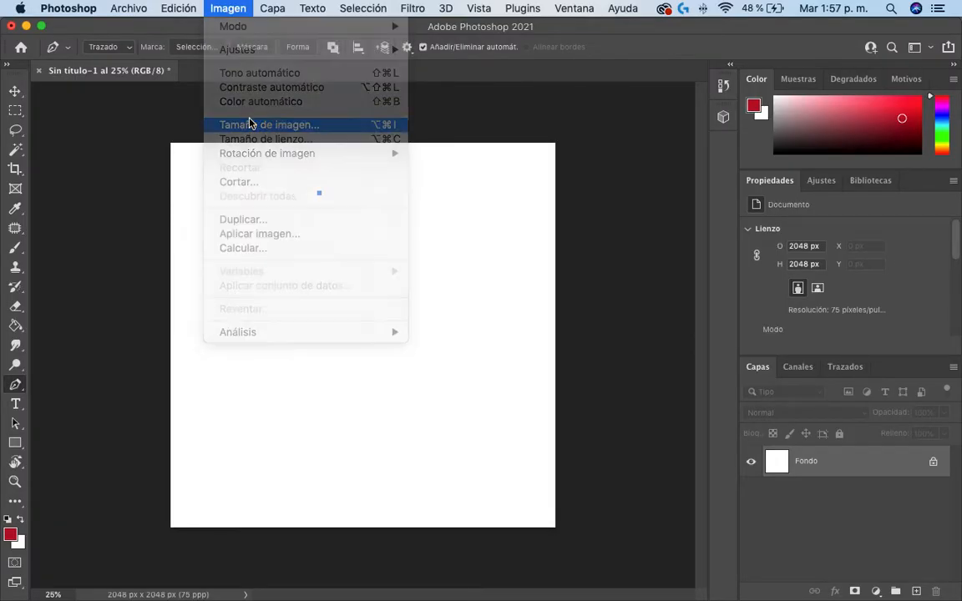
type("1")
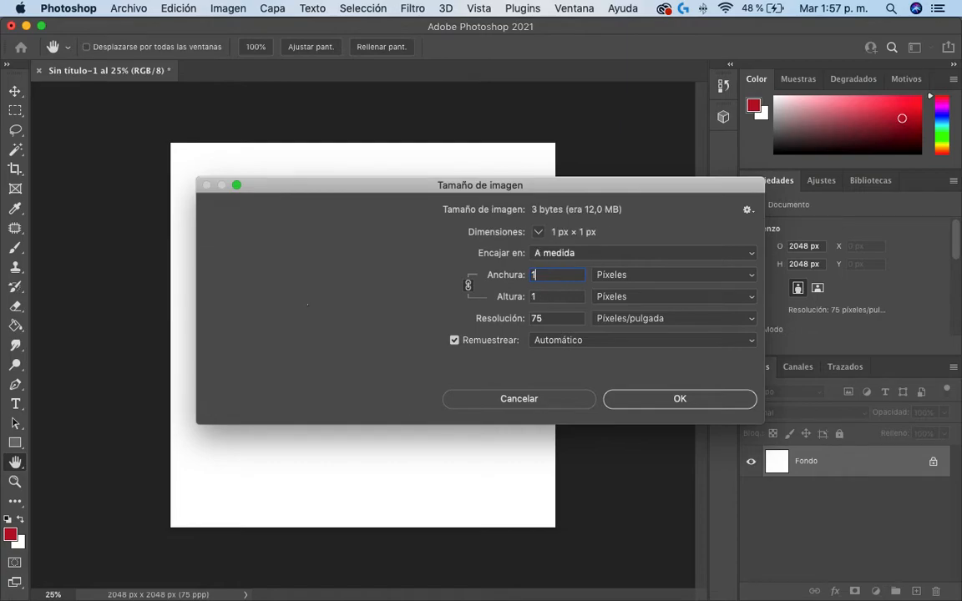
type("02")
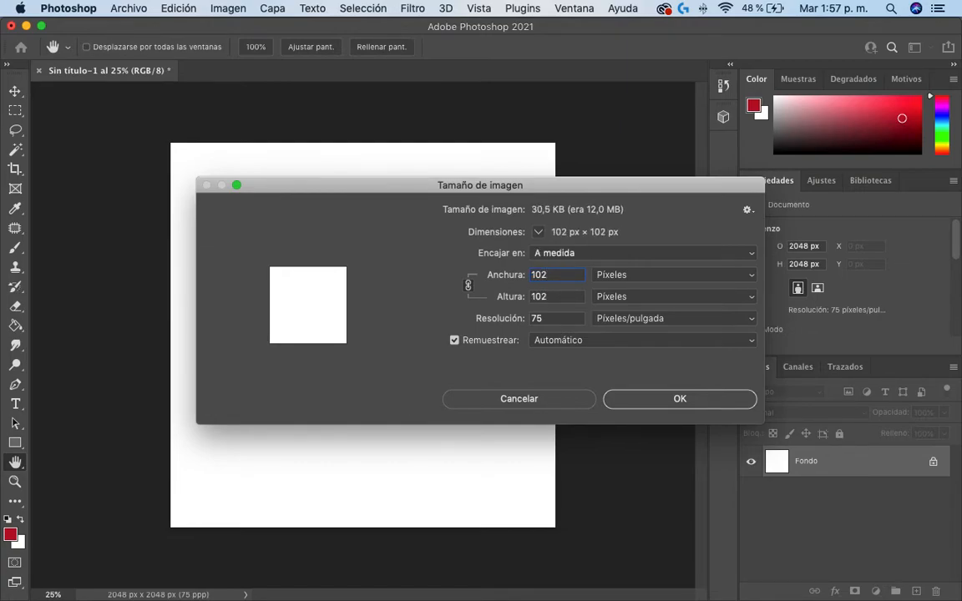
type("4")
key("super+a")
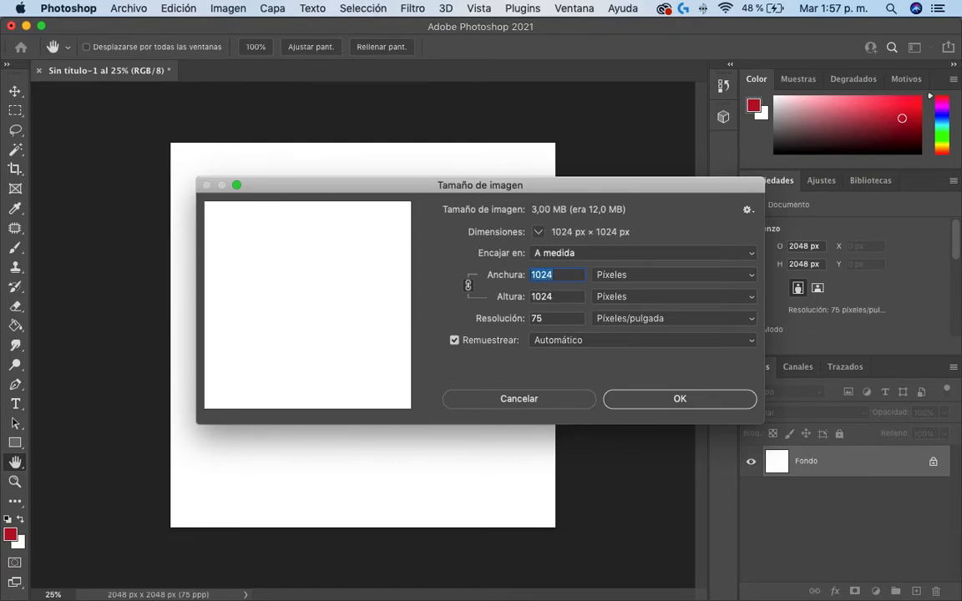
key("Return")
key("p")
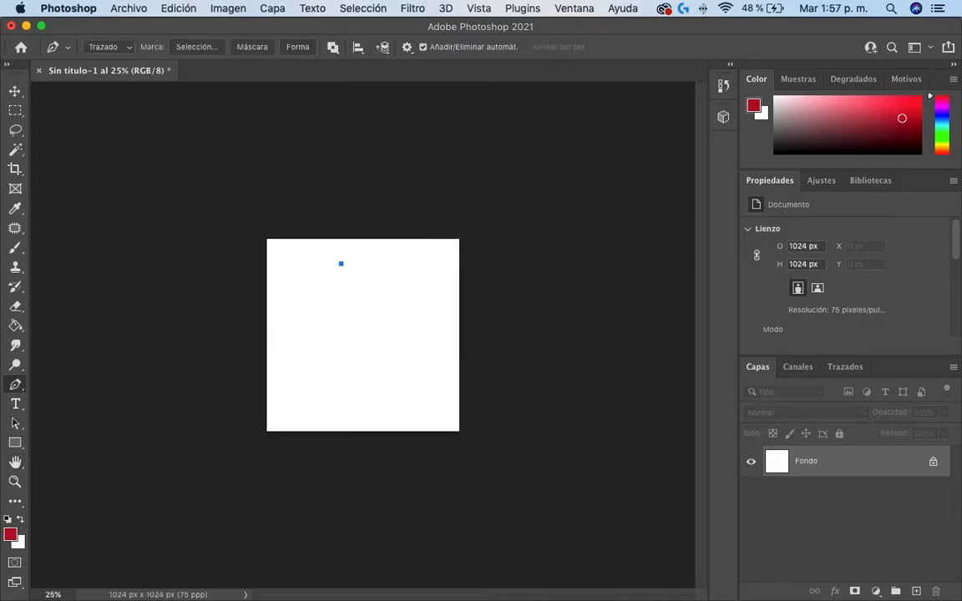
- Unlock the white background layer and add an empty layer above it, keeping both visible
left_click(933, 462)
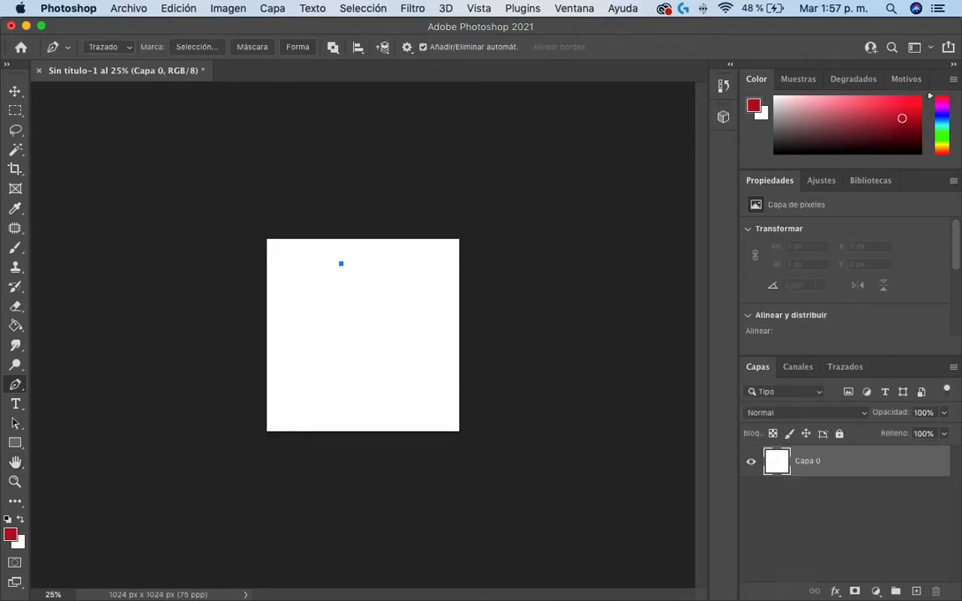
left_click(751, 461)
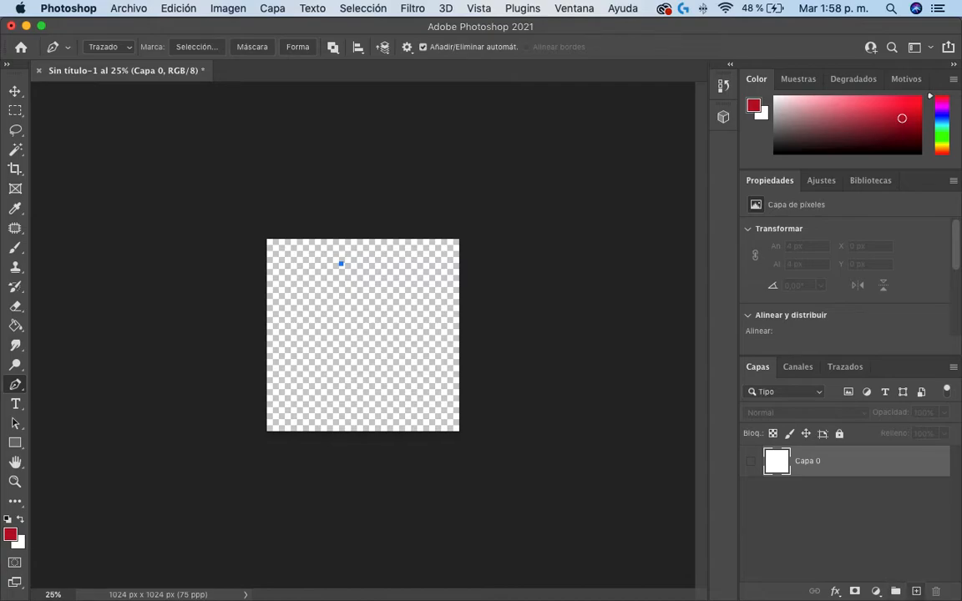
left_click(916, 592)
left_click(812, 492)
left_click(751, 492)
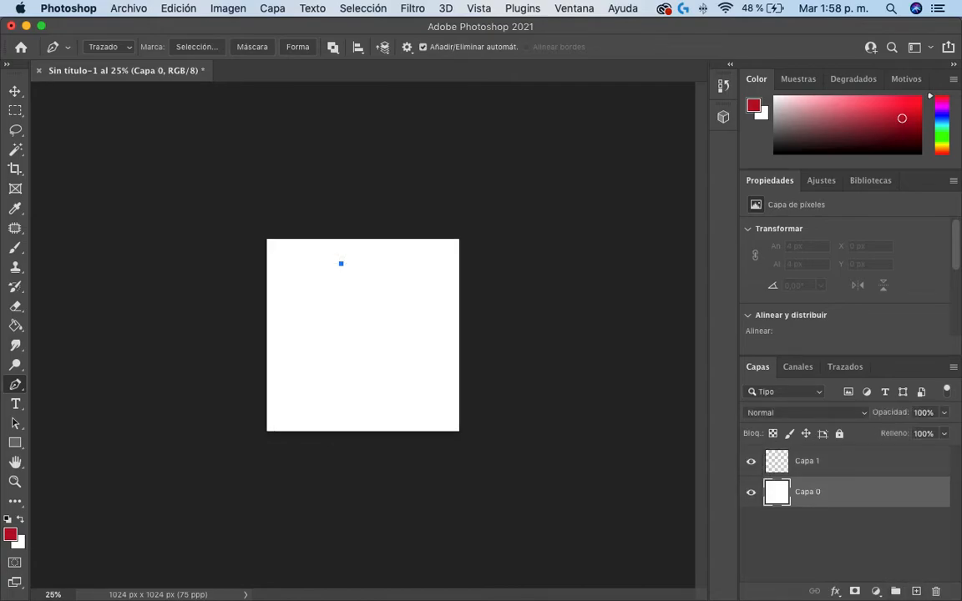
- Reset the colours to default and fill the lower layer, Capa 0, with black
key("d")
key("g")
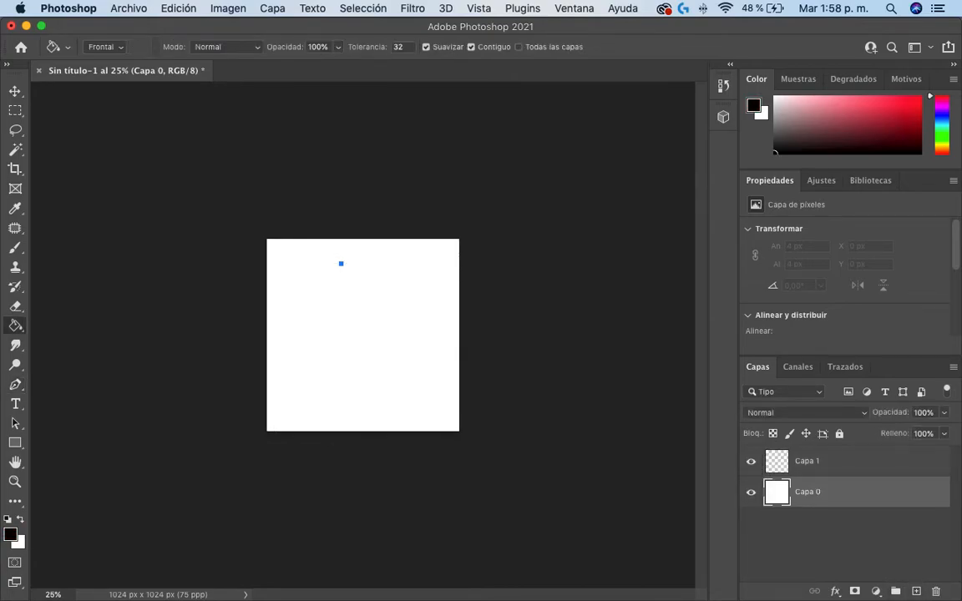
left_click(341, 264)
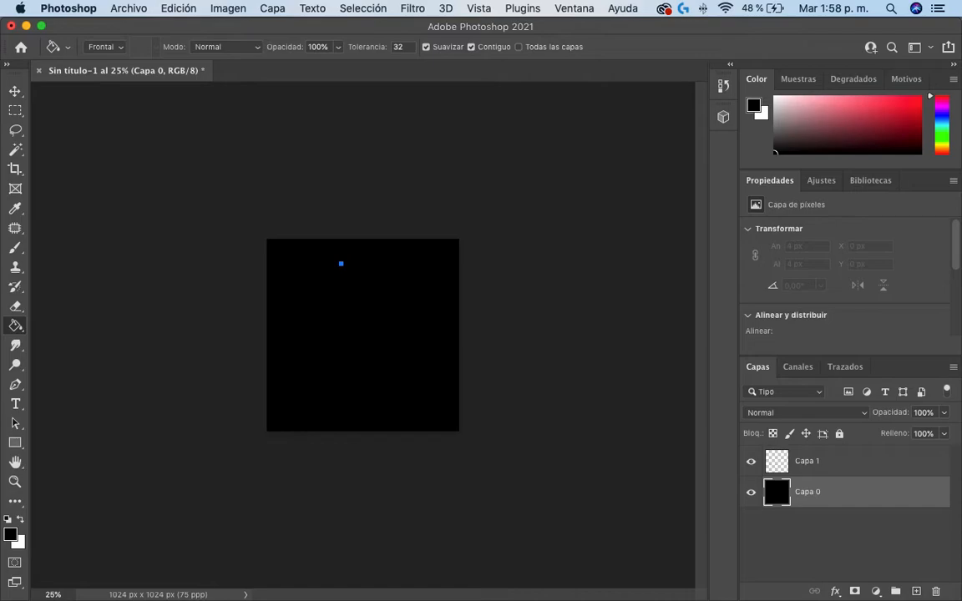
- Set up the 2632 splatter brush at 474 px for painting on the empty layer Capa 1
left_click(835, 461)
scroll(363, 335, "up", 8, "alt")
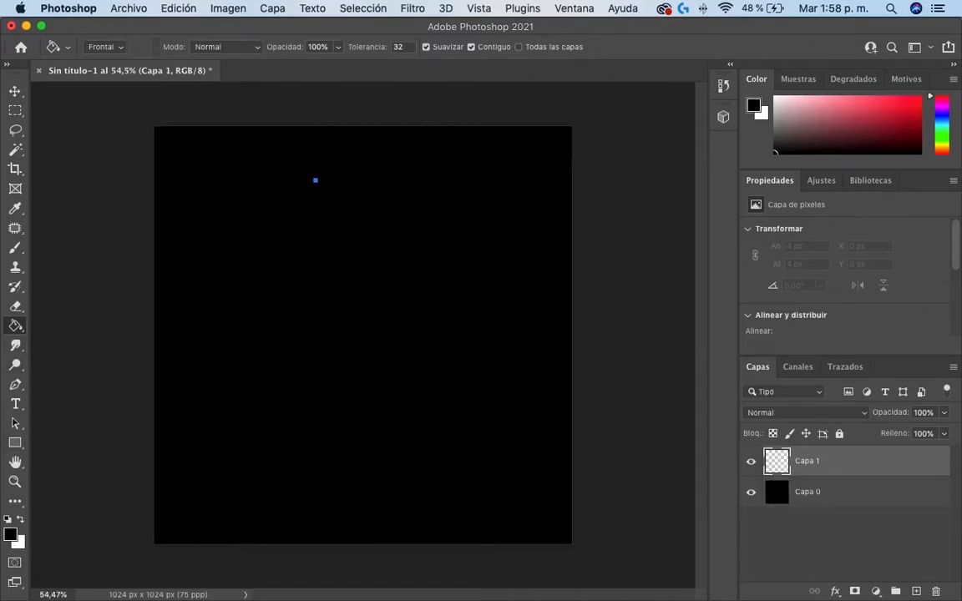
key("b")
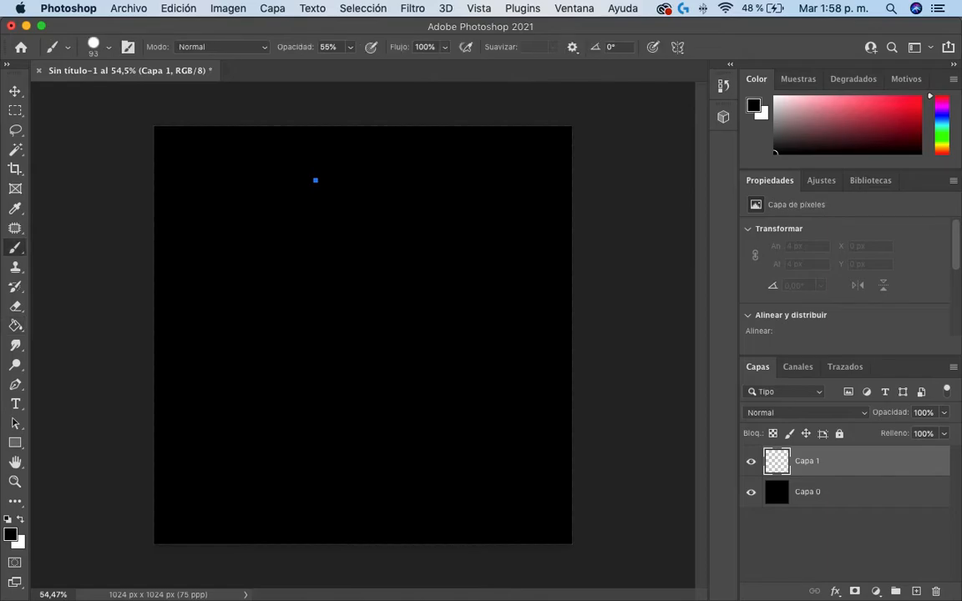
right_click(325, 267)
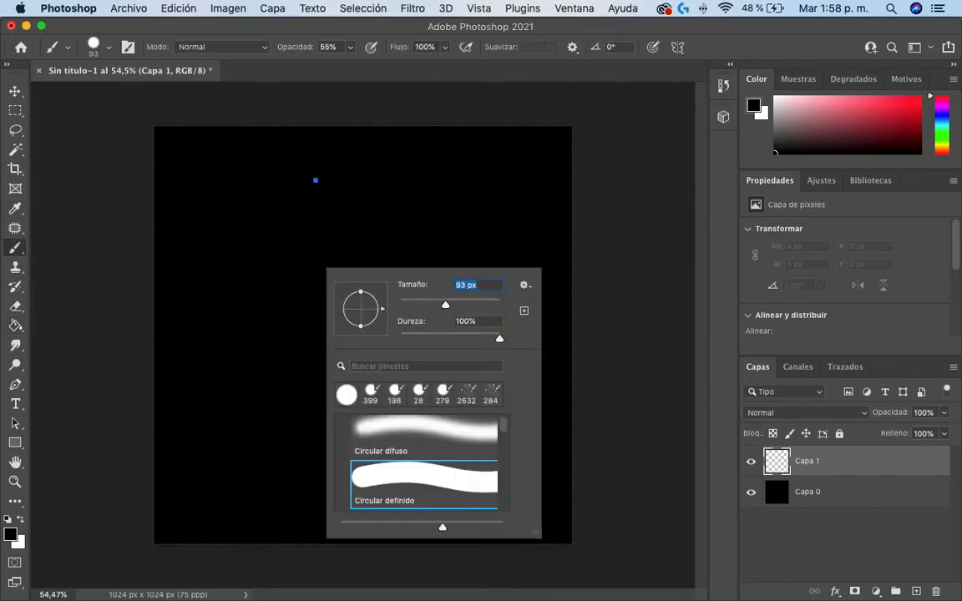
left_click(467, 394)
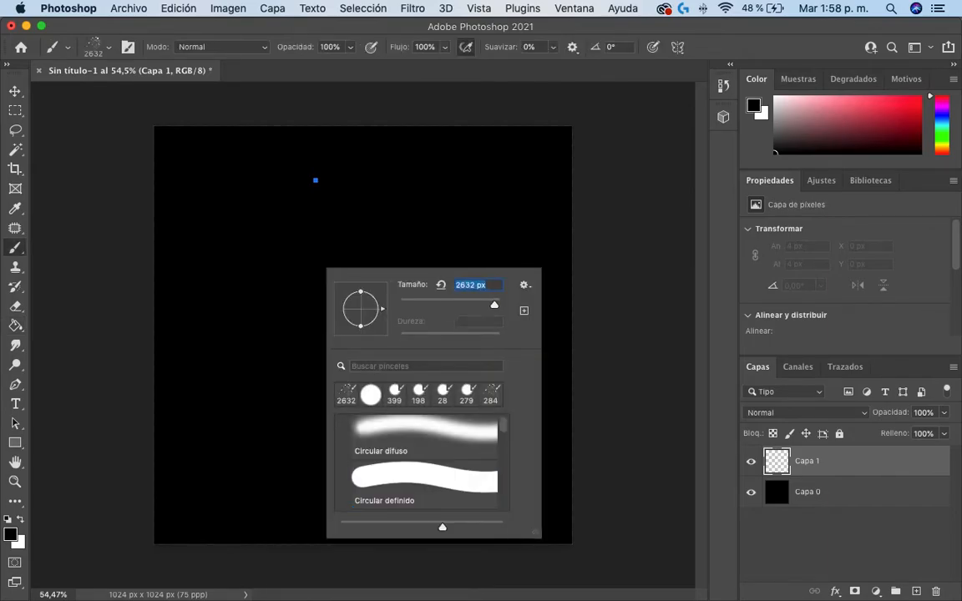
mouse_move(494, 306)
left_mouse_down()
mouse_move(439, 305)
mouse_move(489, 306)
left_mouse_up()
key("Return")
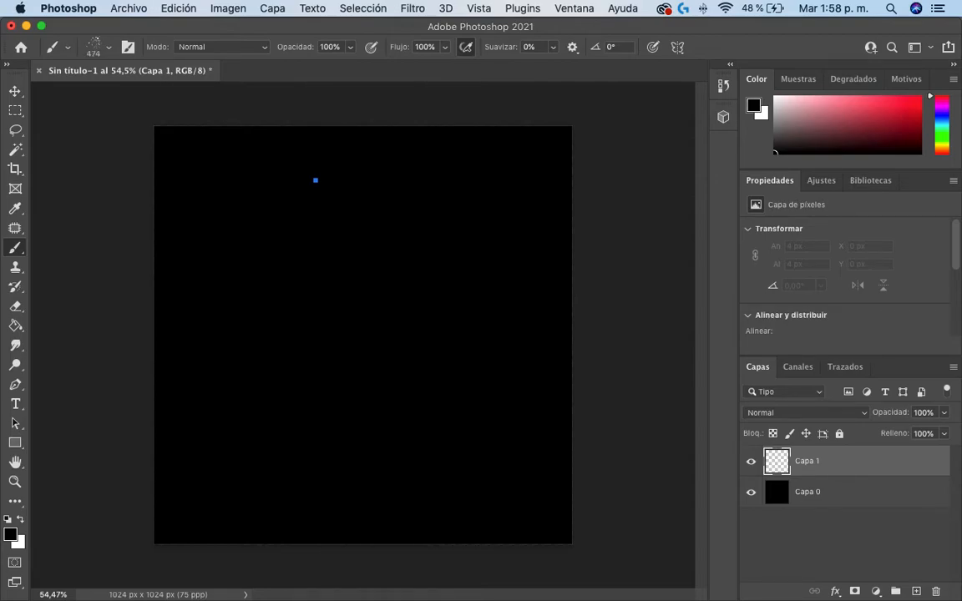
- Stamp overlapping white splatters around the centre of the canvas on Capa 1
key("x")
left_click(330, 330)
left_click(382, 334)
mouse_move(318, 343)
left_mouse_down()
mouse_move(300, 344)
mouse_move(327, 268)
left_mouse_up()
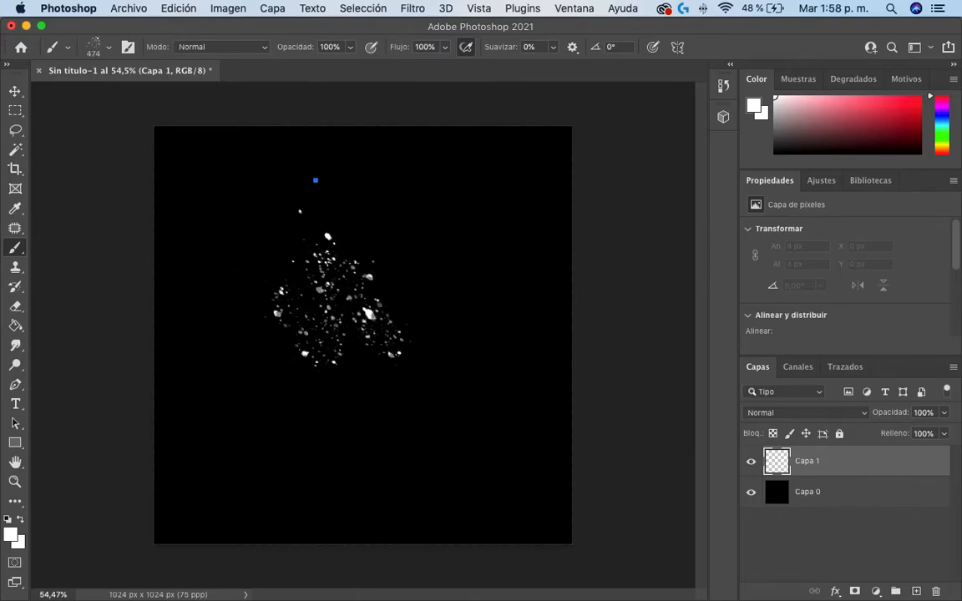
left_click(376, 292)
left_click(365, 266)
left_click(357, 354)
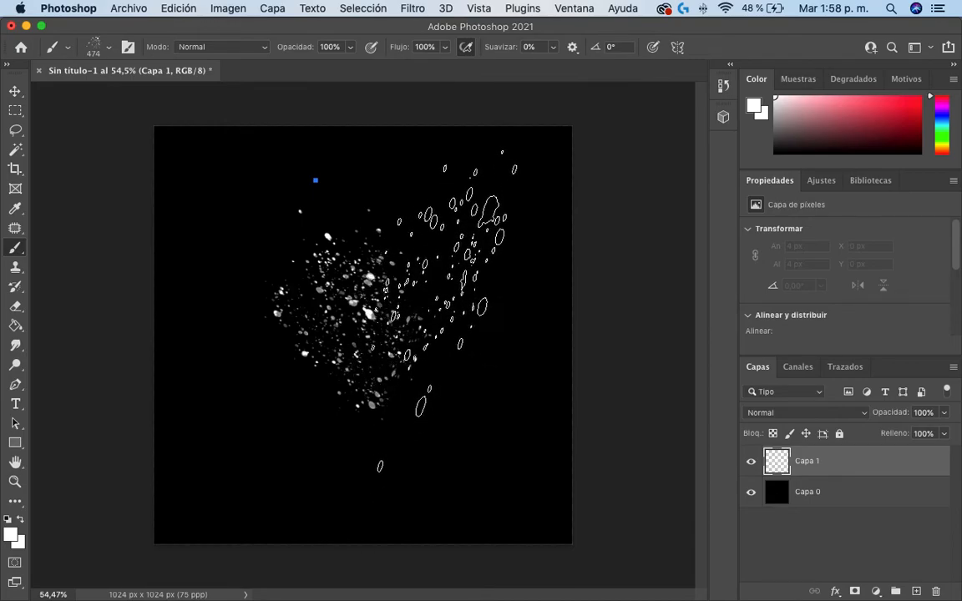
- Try a splatter beyond the cluster's right edge, undo it, and reduce the brush size to 309 px
left_click(485, 284)
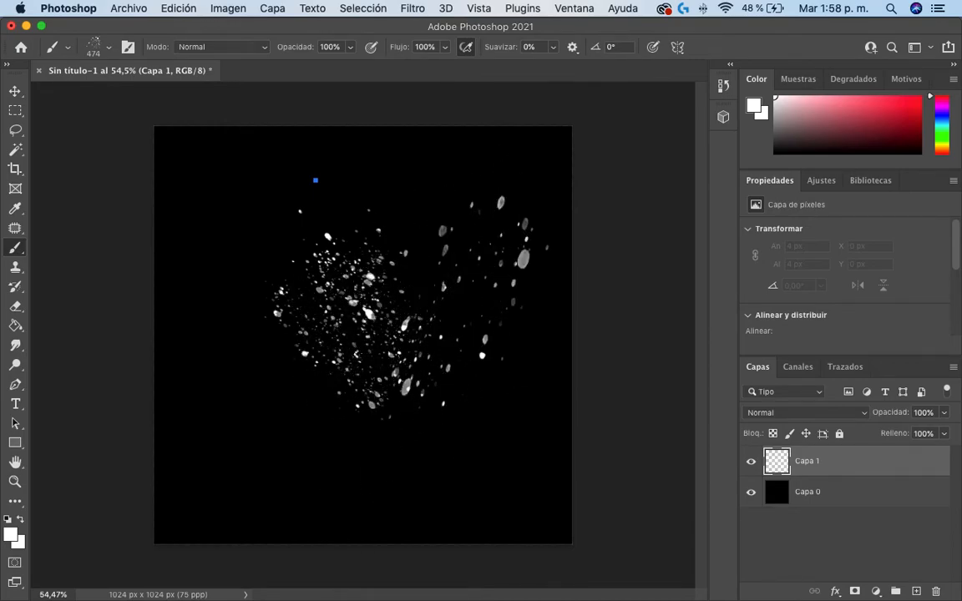
key("super+z")
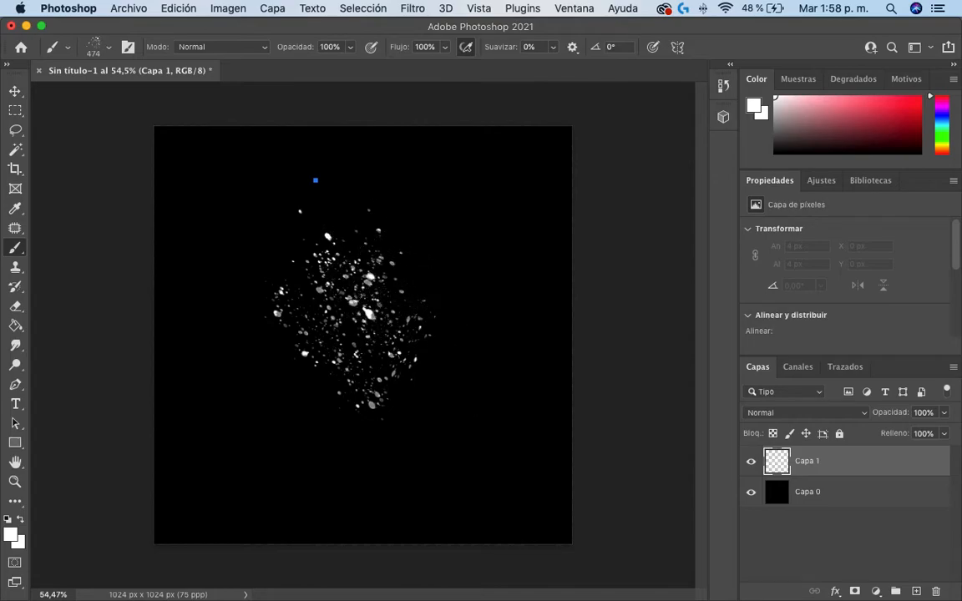
right_click(435, 314)
left_click_drag(598, 352, 590, 353)
key("Return")
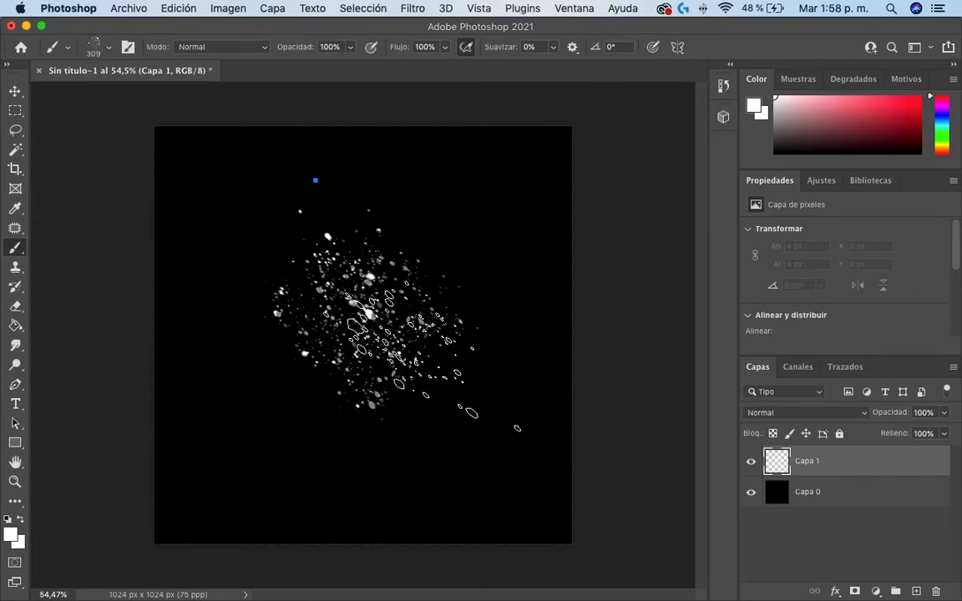
- Stamp smaller white splatters around the edges of the cluster to round out its shape
left_click(435, 326)
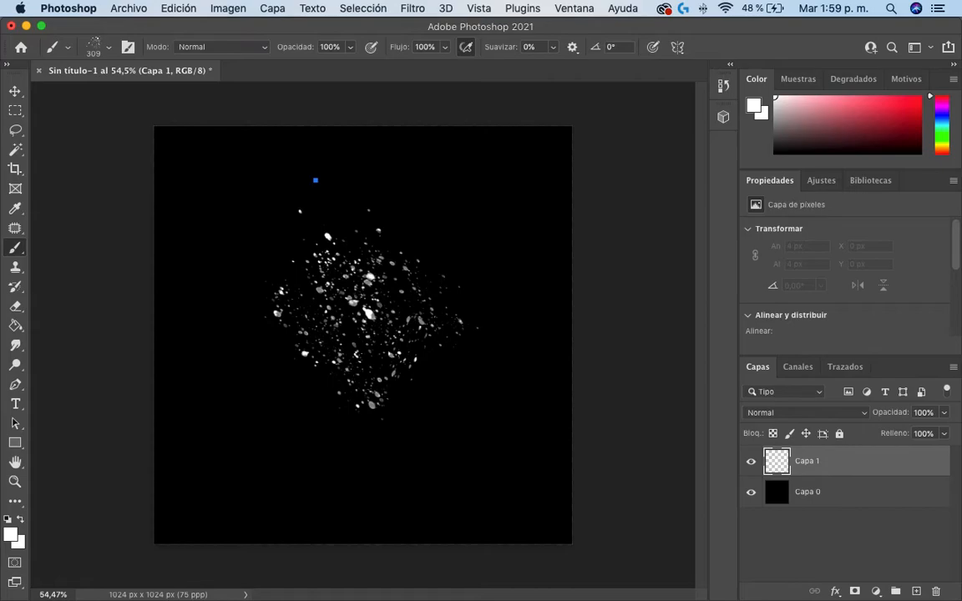
left_click(420, 361)
left_click(324, 382)
left_click(284, 380)
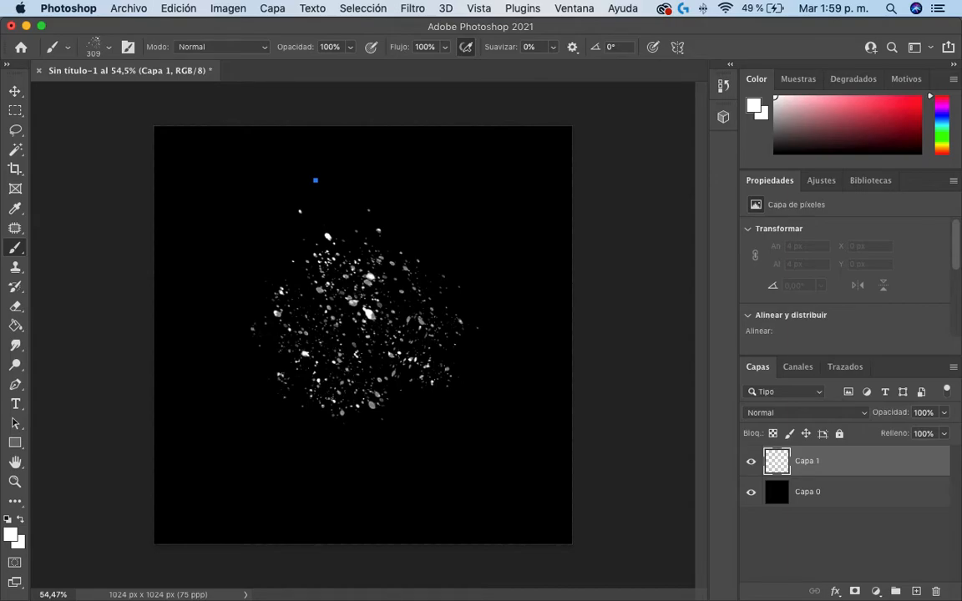
left_click(277, 351)
left_click(447, 313)
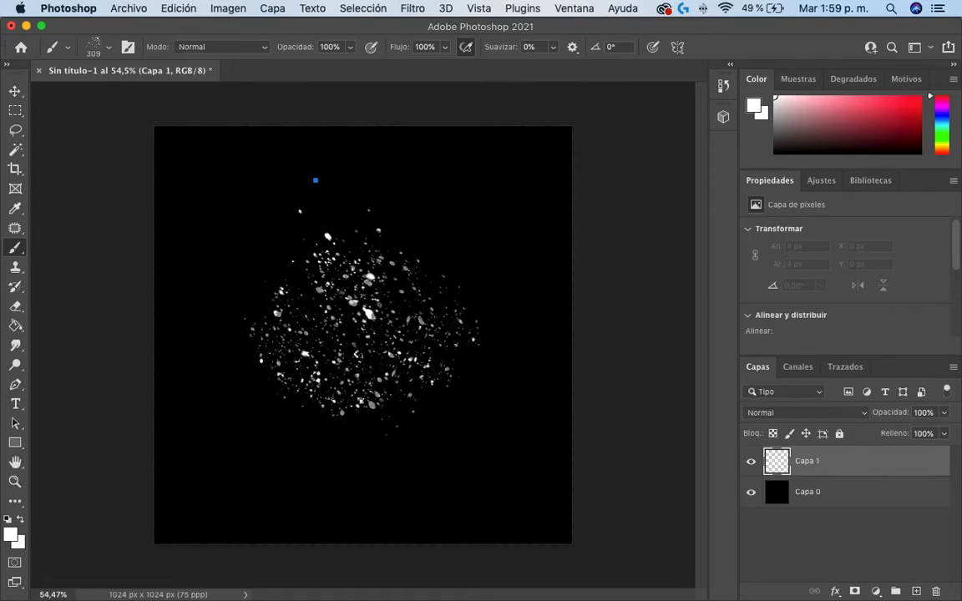
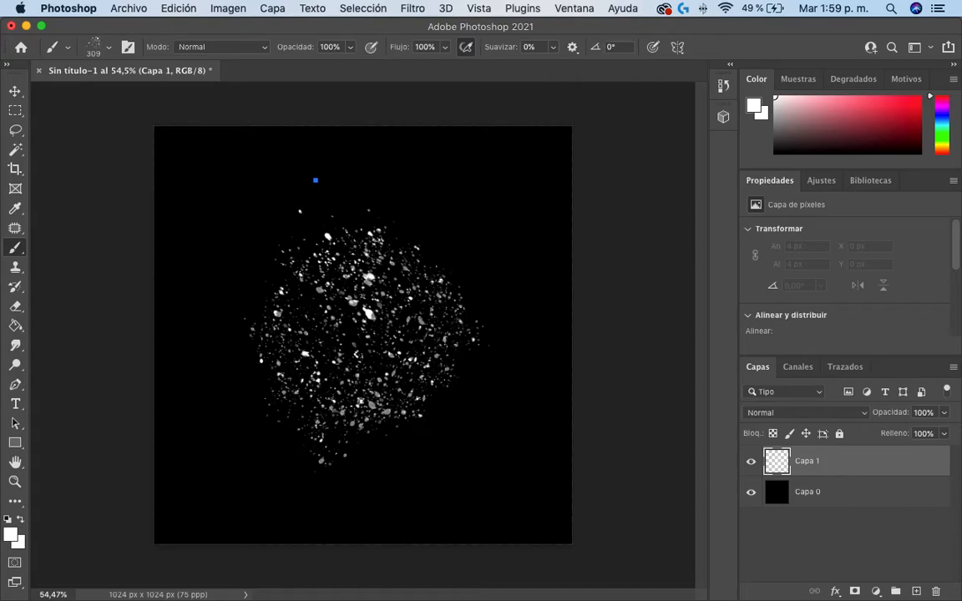
left_click(750, 492)
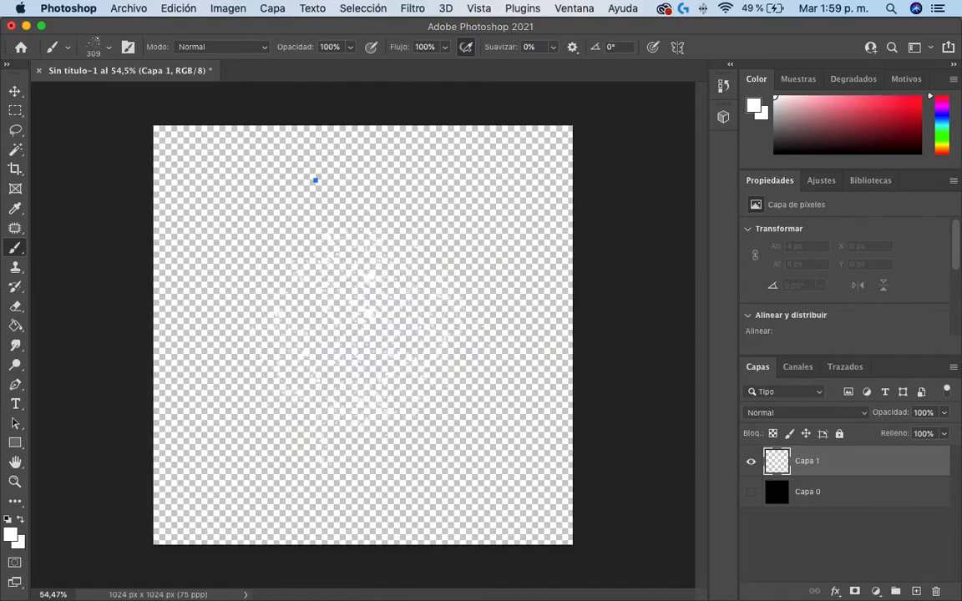
left_click(126, 8)
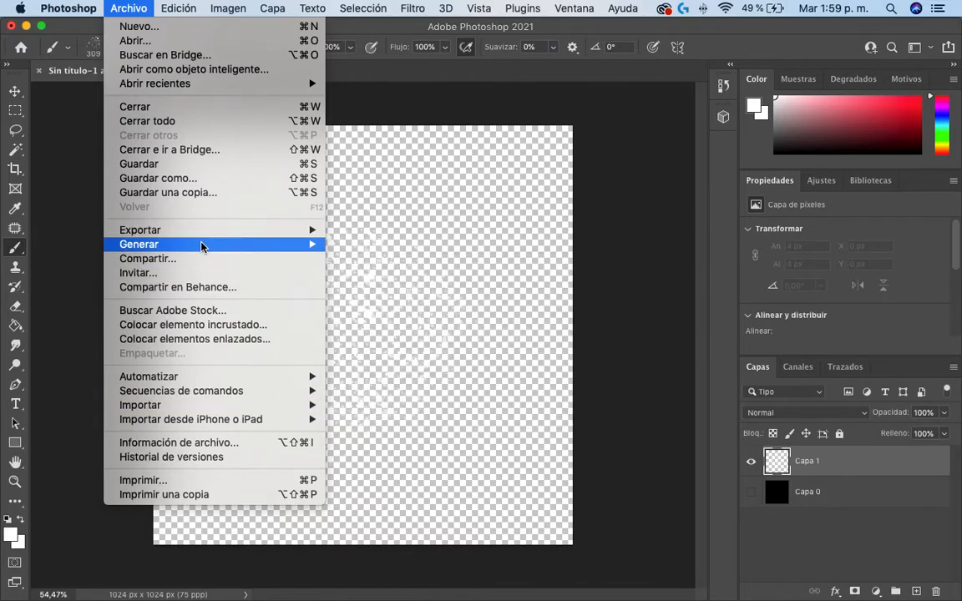
mouse_move(202, 239)
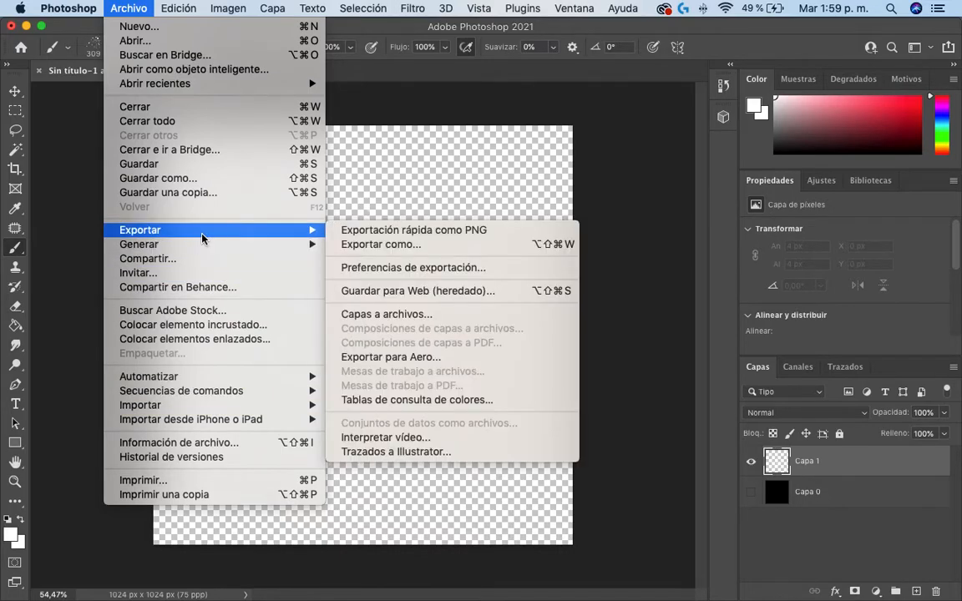
left_click(389, 205)
key("super+z")
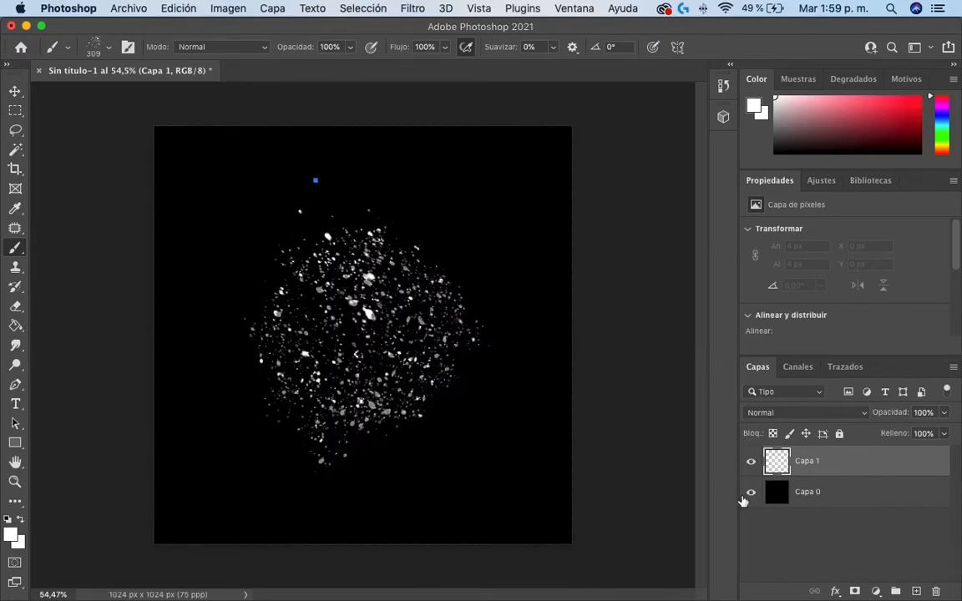
- Hide the black Capa 0 layer and start saving the image in a new Desktop folder named 00 tuto brush
left_click(743, 492)
key("super+s")
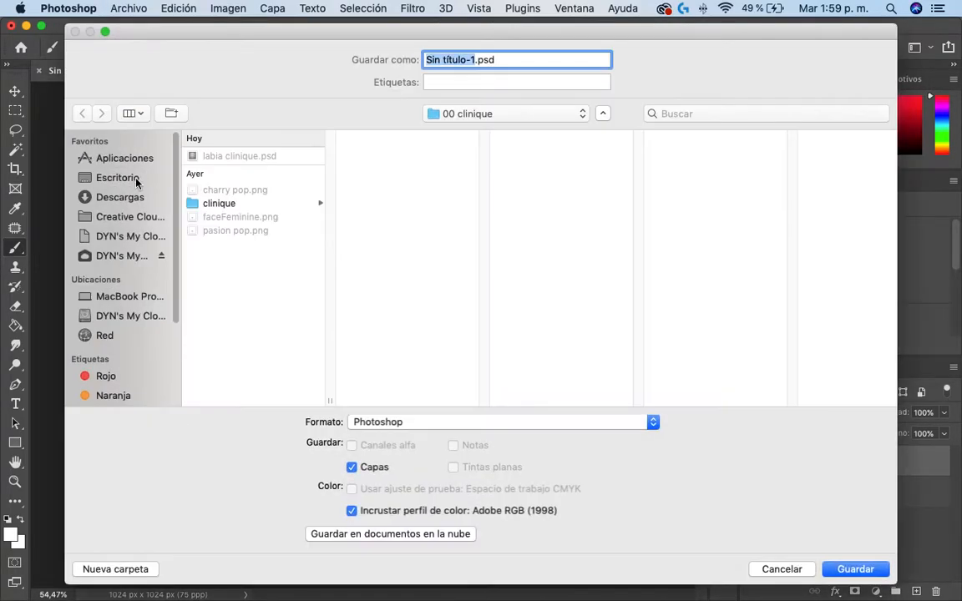
left_click(122, 178)
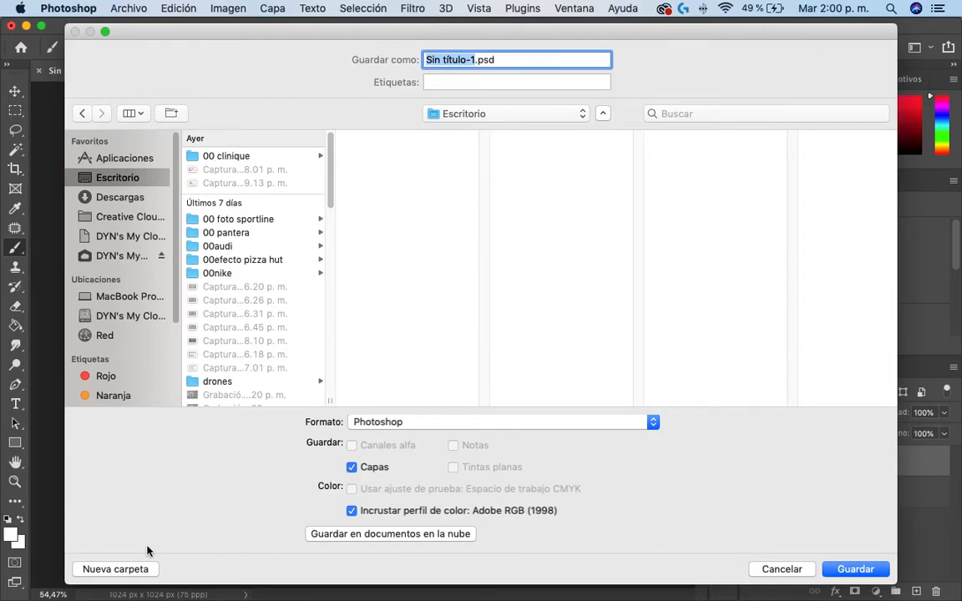
left_click(140, 570)
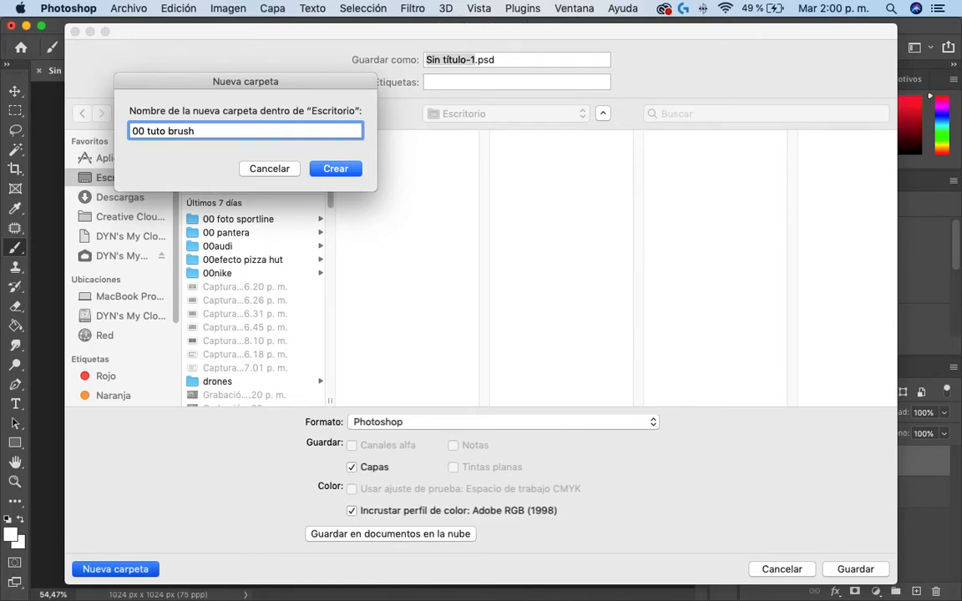
key("Return")
- Save the splatter image in PNG format as brocha.png with the large file size option
left_click(618, 426)
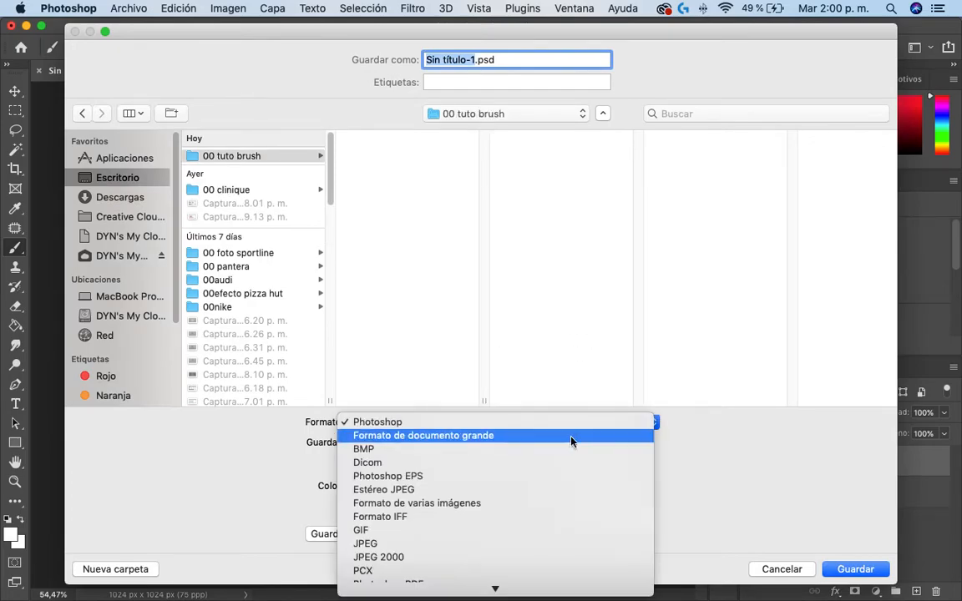
left_click(407, 494)
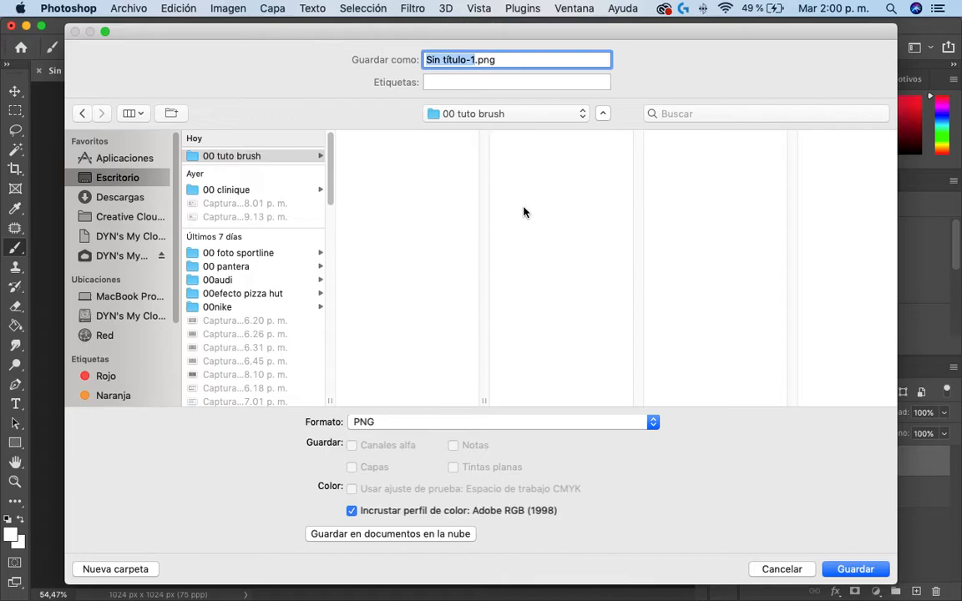
type("brocha")
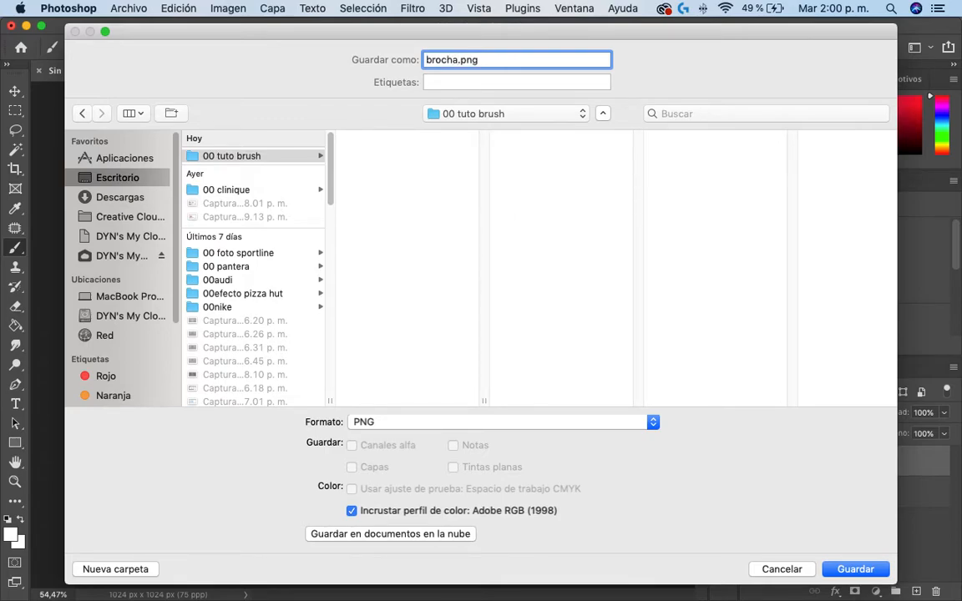
left_click(855, 570)
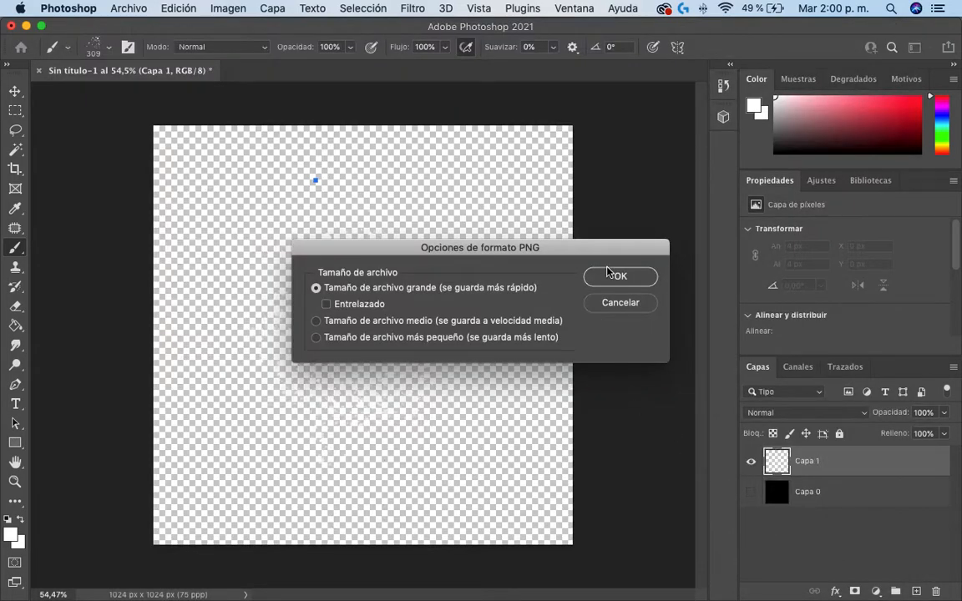
left_click(618, 276)
- Switch to Blender and load brocha.png from the Desktop folder 00 tuto brush as the brush texture's image
key("super+Tab")
key("Tab")
key("Tab")
key("Tab")
key("Tab")
key("Tab")
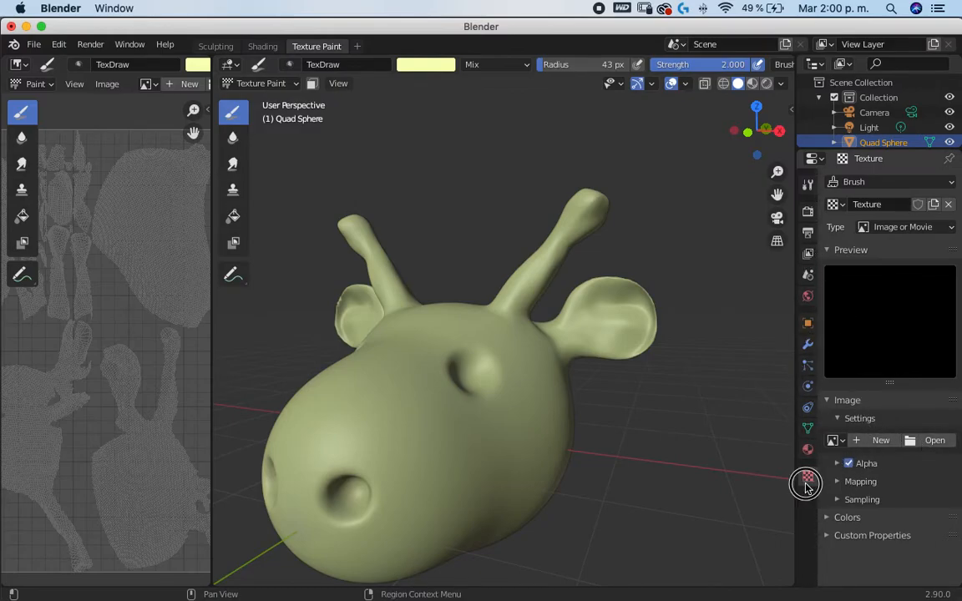
left_click(932, 441)
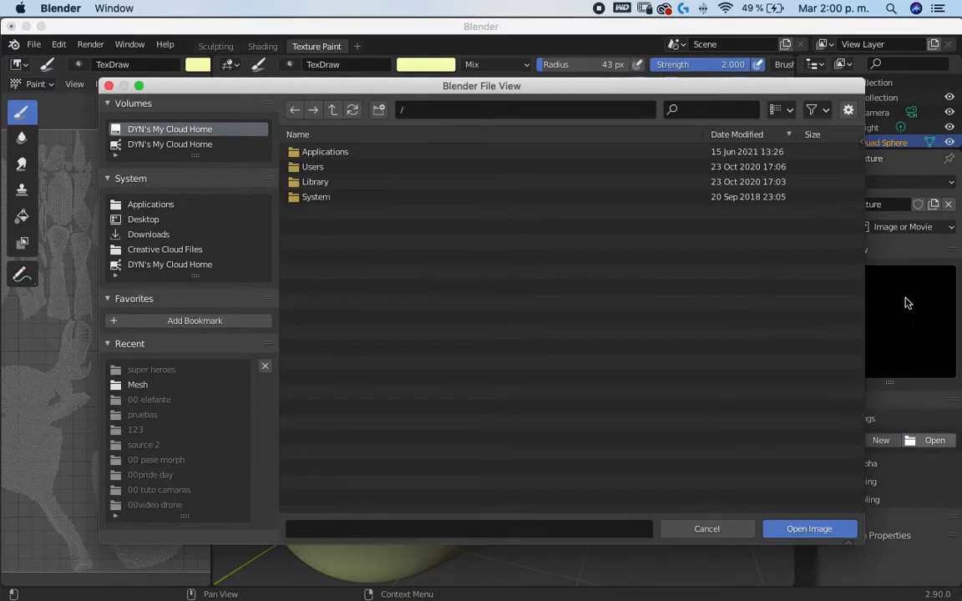
left_click(192, 220)
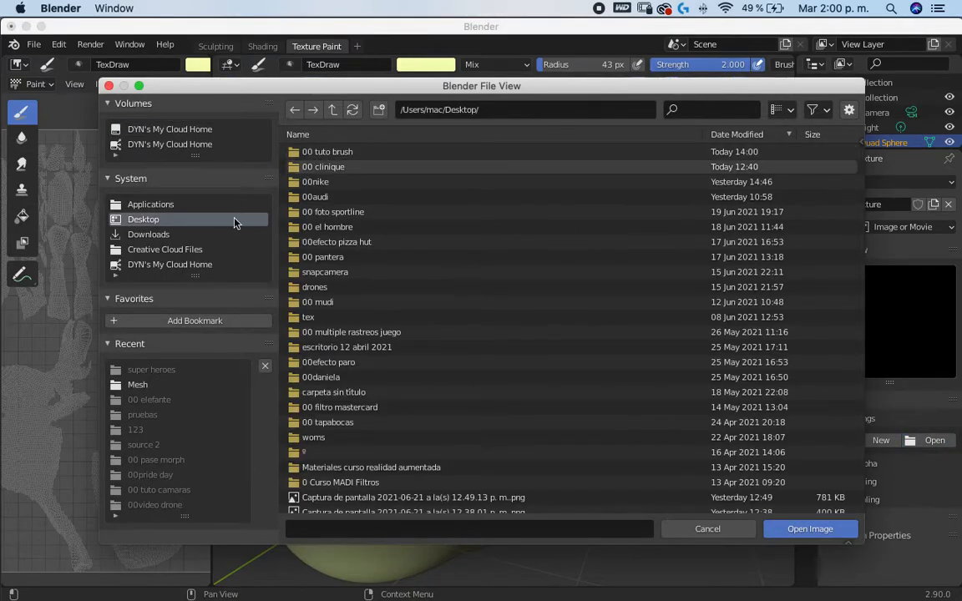
left_click(328, 152)
double_click(334, 154)
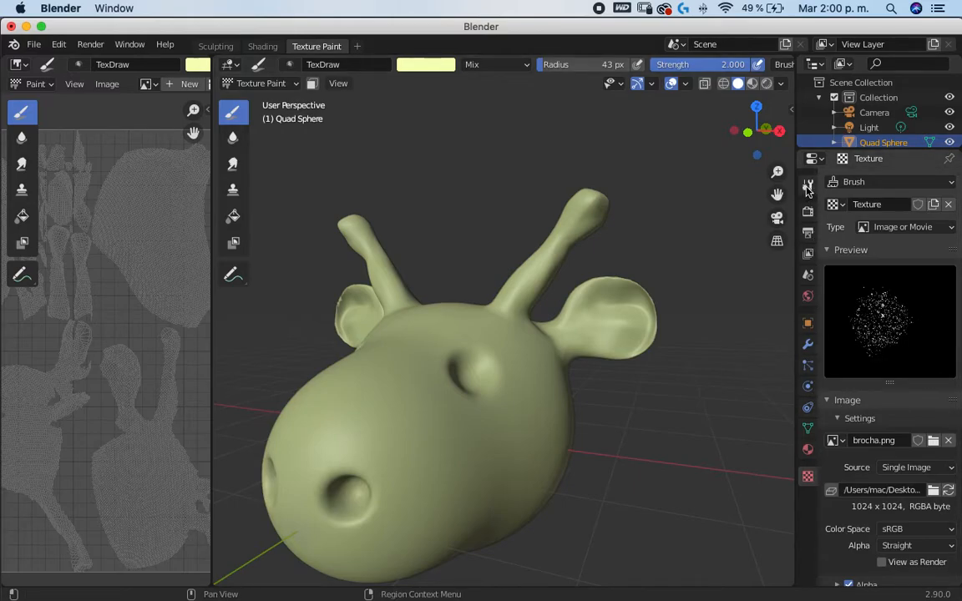
- Set the Draw brush's texture mapping to View Plane
left_click(808, 185)
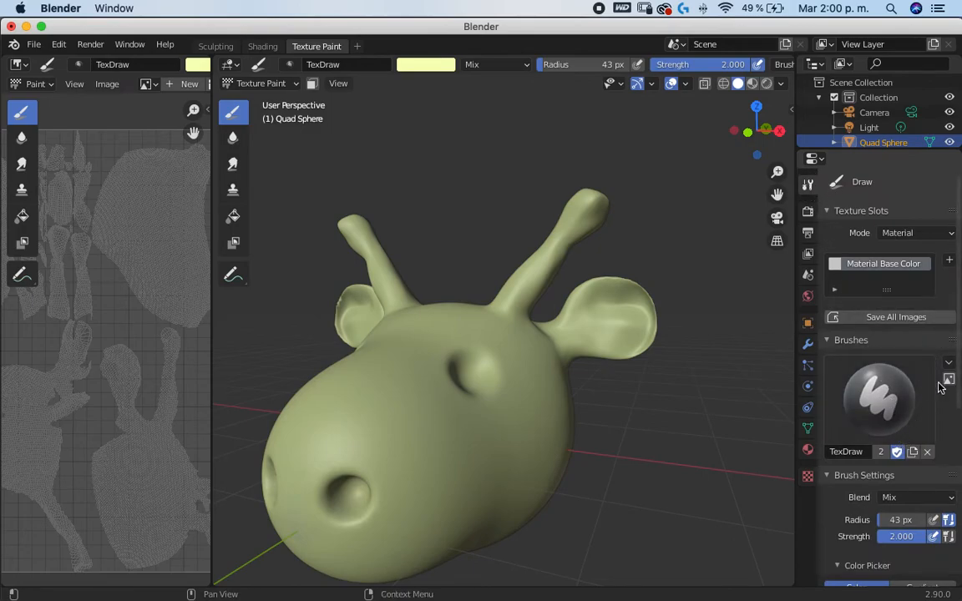
scroll(949, 401, "down", 8)
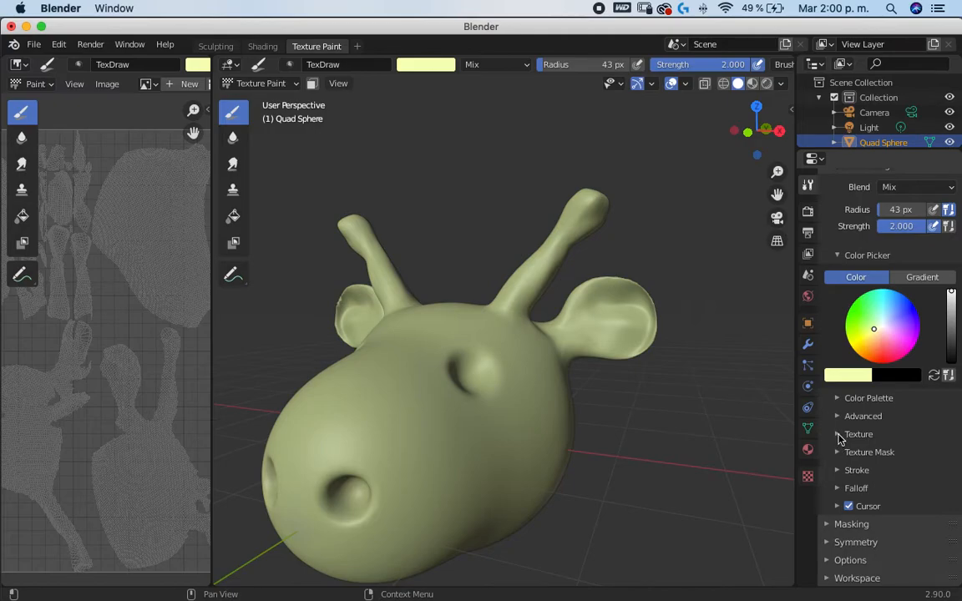
left_click(838, 434)
scroll(835, 480, "down", 7)
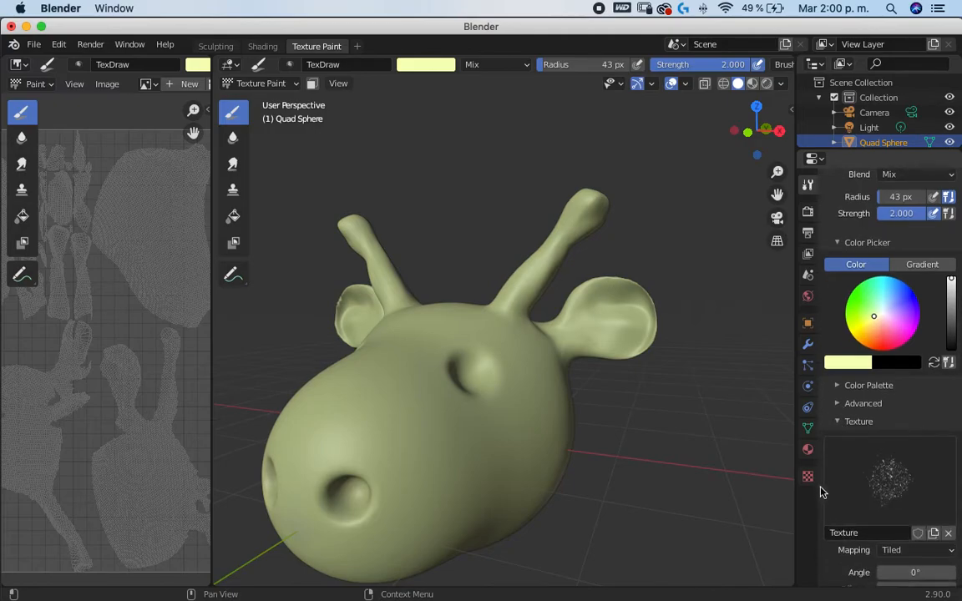
left_click(914, 321)
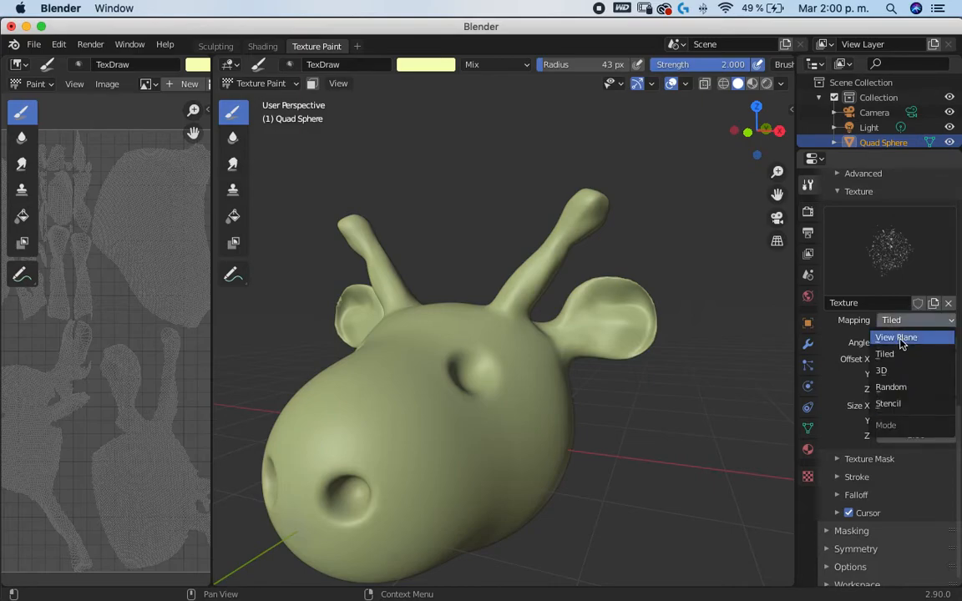
left_click(897, 337)
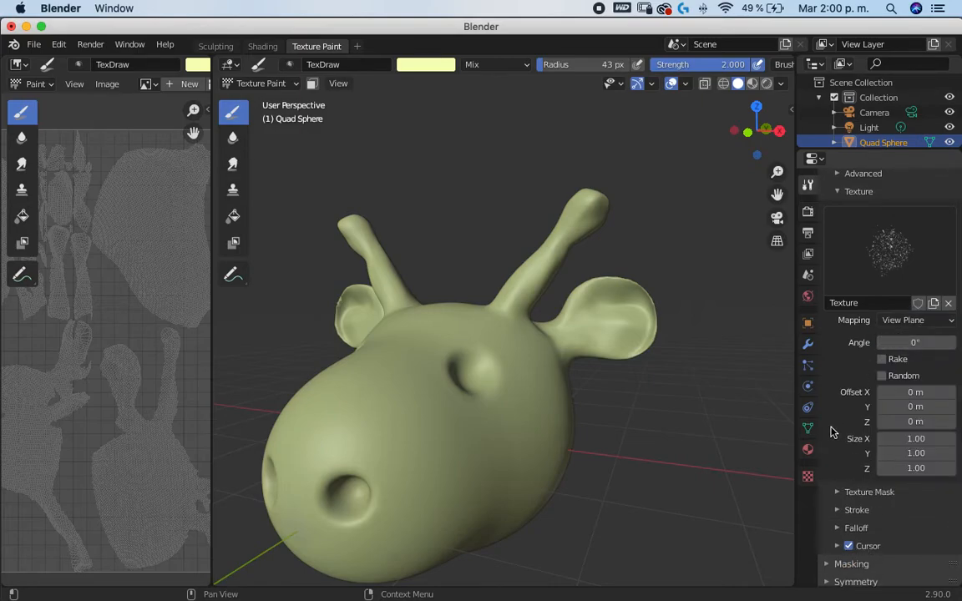
- Change the brush colour to a saturated orange
scroll(846, 404, "up", 5)
mouse_move(881, 298)
left_mouse_down()
mouse_move(875, 288)
mouse_move(873, 299)
left_mouse_up()
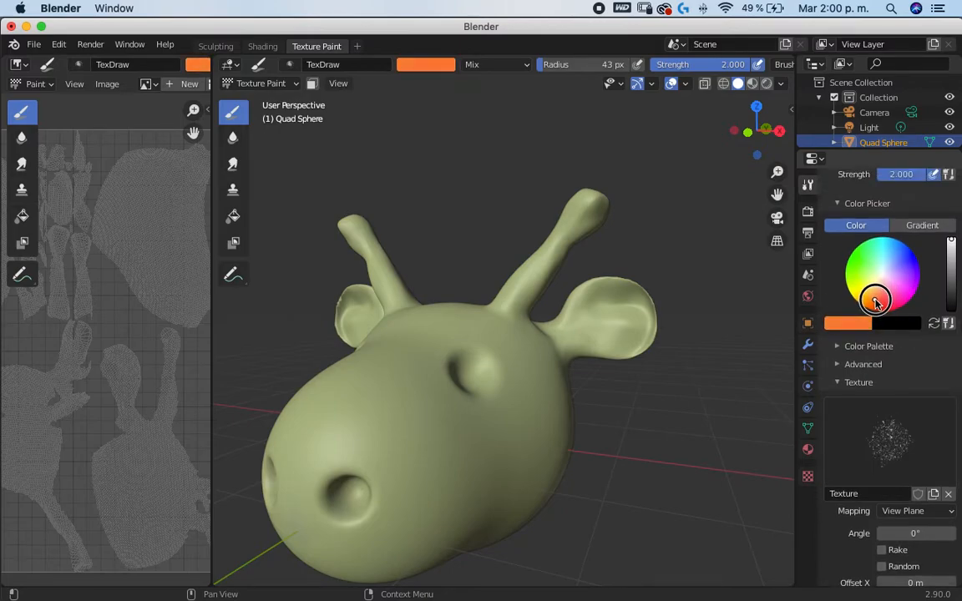
left_click_drag(874, 301, 874, 305)
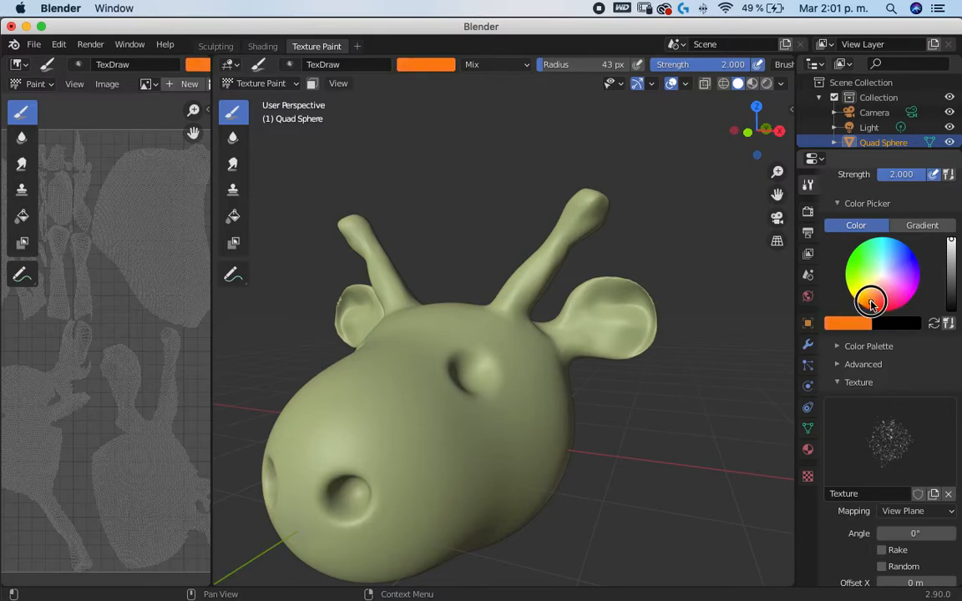
- Paint orange splatter spots on the giraffe's snout between the nostril and the eye
right_click(355, 468)
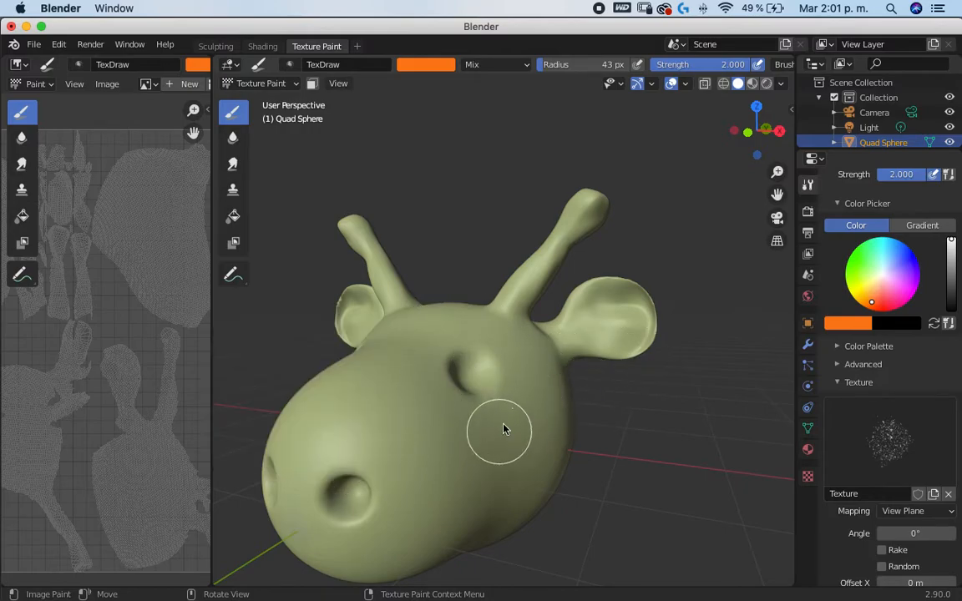
mouse_move(472, 421)
middle_mouse_down()
mouse_move(569, 357)
mouse_move(580, 383)
mouse_move(418, 401)
middle_mouse_up()
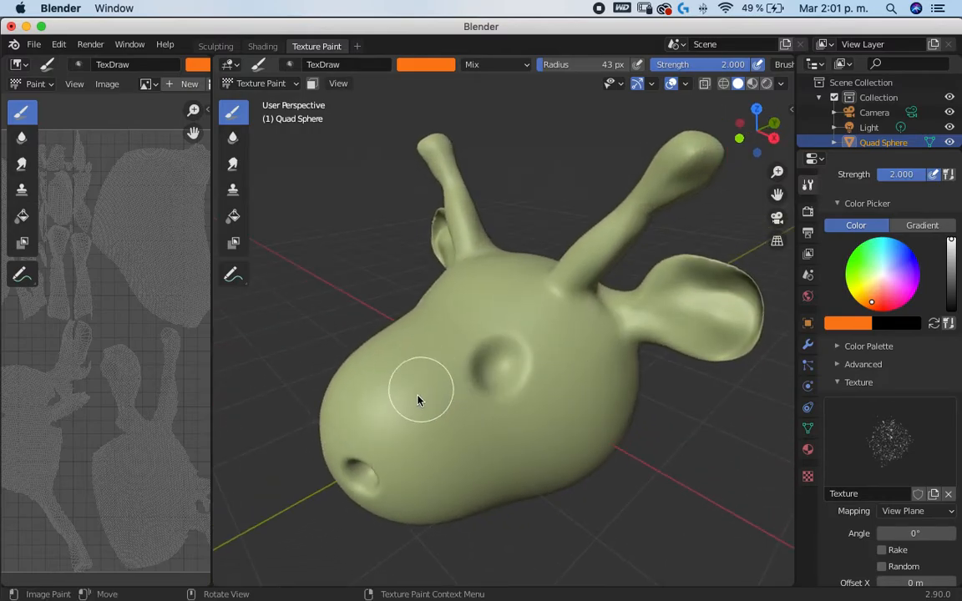
scroll(409, 426, "up", 3)
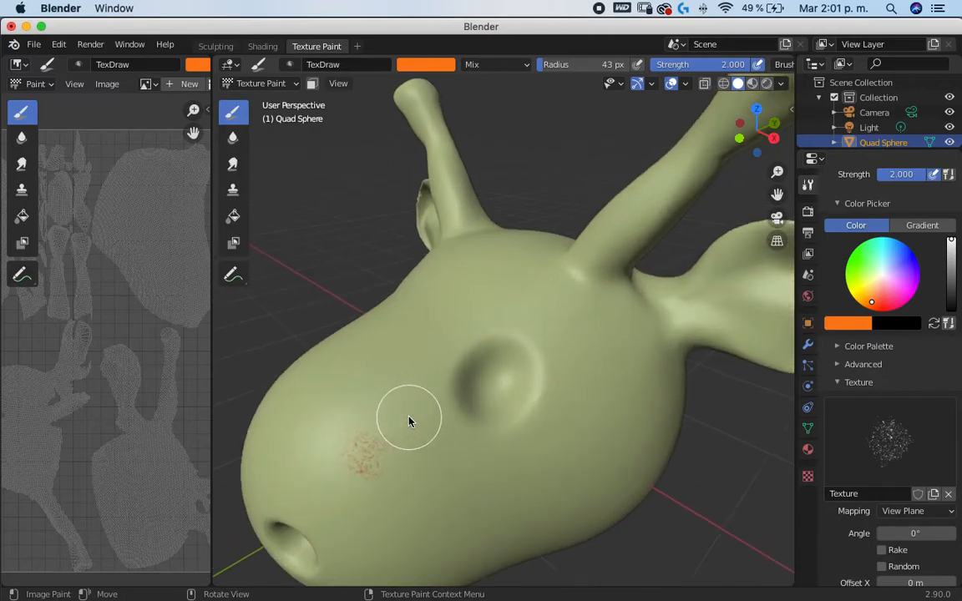
middle_click_drag(409, 445, 432, 422)
mouse_move(415, 380)
left_mouse_down()
mouse_move(426, 400)
mouse_move(392, 389)
mouse_move(384, 404)
mouse_move(418, 378)
mouse_move(395, 398)
mouse_move(403, 411)
left_mouse_up()
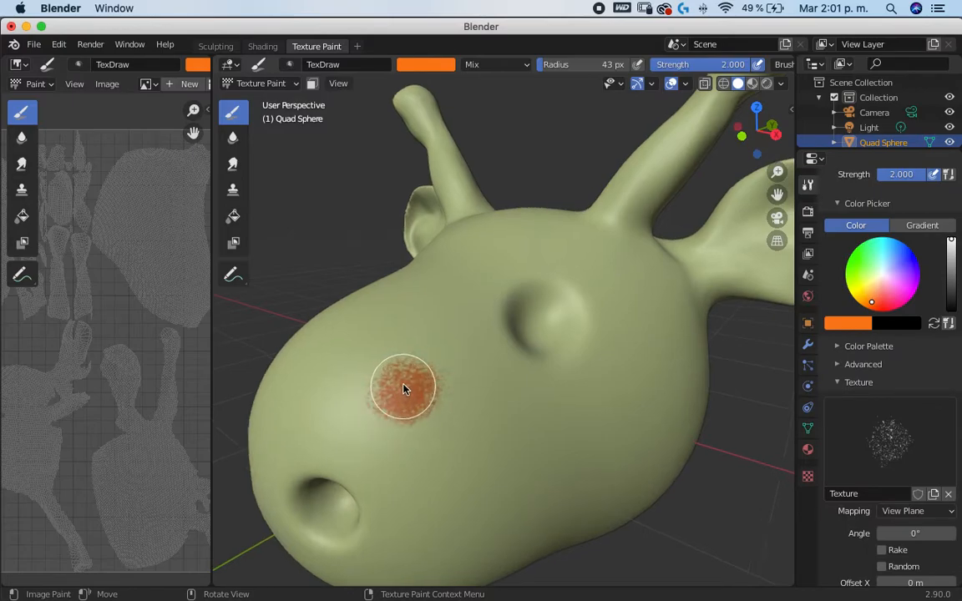
scroll(403, 390, "up", 2)
mouse_move(334, 425)
left_mouse_down()
mouse_move(324, 421)
mouse_move(344, 392)
mouse_move(376, 432)
mouse_move(361, 454)
left_mouse_up()
mouse_move(395, 418)
middle_mouse_down()
mouse_move(401, 404)
mouse_move(629, 328)
middle_mouse_up()
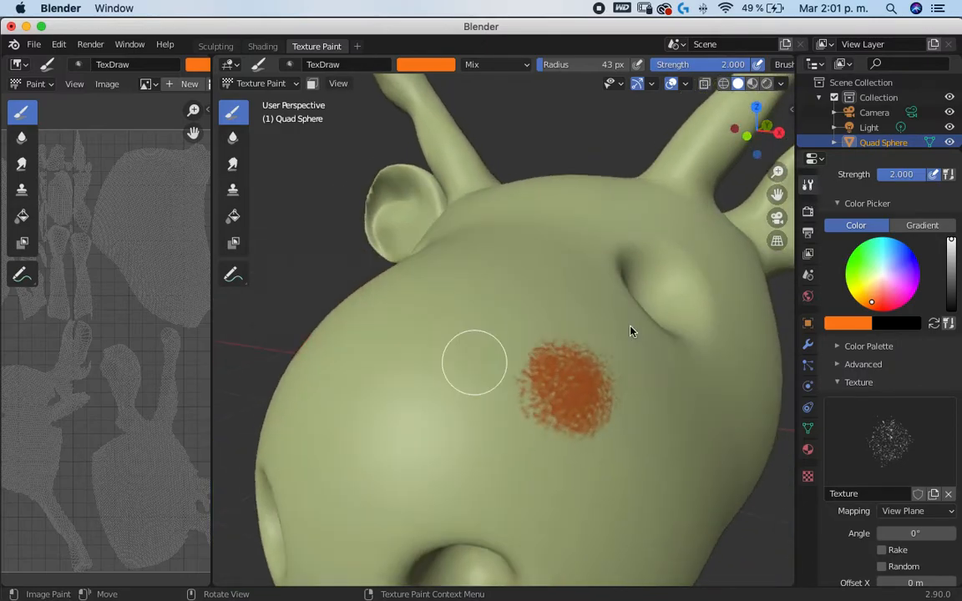
- Change the brush colour to a pale cream and paint over the bridge of the snout around the orange spot
left_click(879, 282)
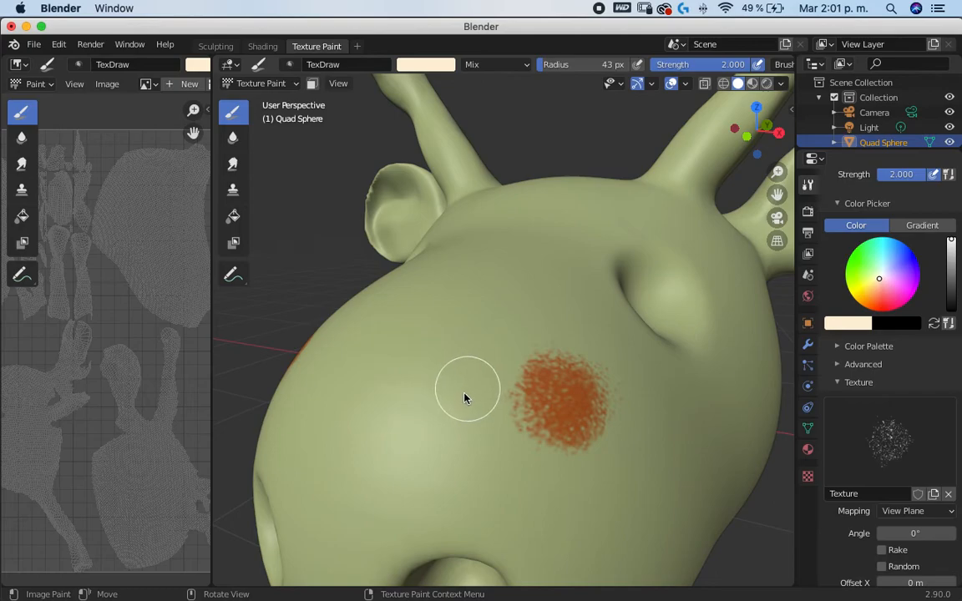
scroll(442, 404, "down", 1)
mouse_move(398, 451)
left_mouse_down()
mouse_move(477, 342)
mouse_move(414, 498)
mouse_move(492, 387)
mouse_move(492, 468)
mouse_move(442, 378)
mouse_move(385, 418)
mouse_move(348, 476)
left_mouse_up()
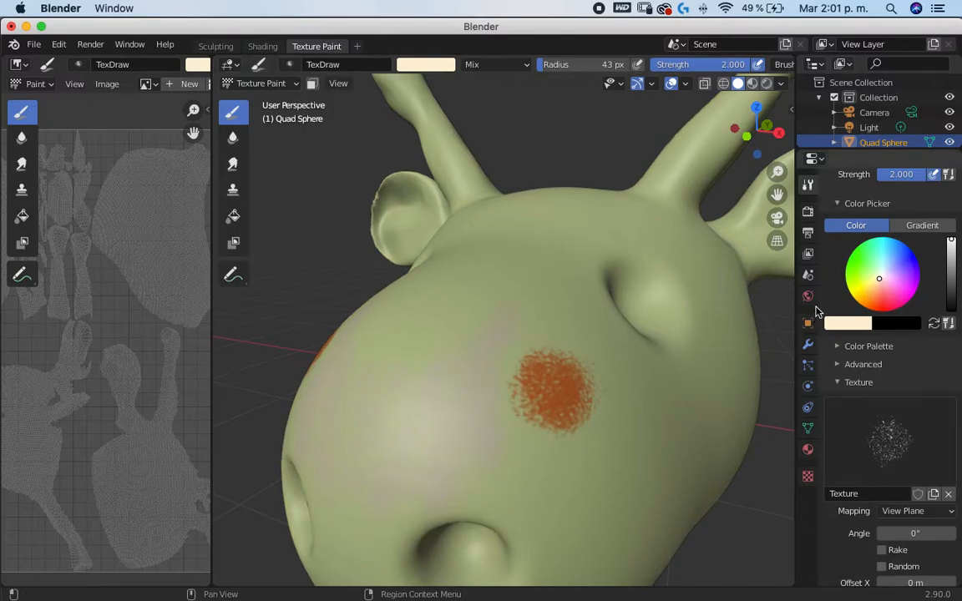
- Switch to Chrome and examine the base and spot colours of the Giraffe Animated reference model on Sketchfab
left_click(878, 280)
mouse_move(415, 386)
left_mouse_down()
mouse_move(440, 451)
mouse_move(477, 464)
mouse_move(421, 466)
mouse_move(378, 432)
mouse_move(370, 380)
mouse_move(432, 331)
mouse_move(420, 321)
mouse_move(513, 251)
mouse_move(408, 369)
mouse_move(507, 350)
left_mouse_up()
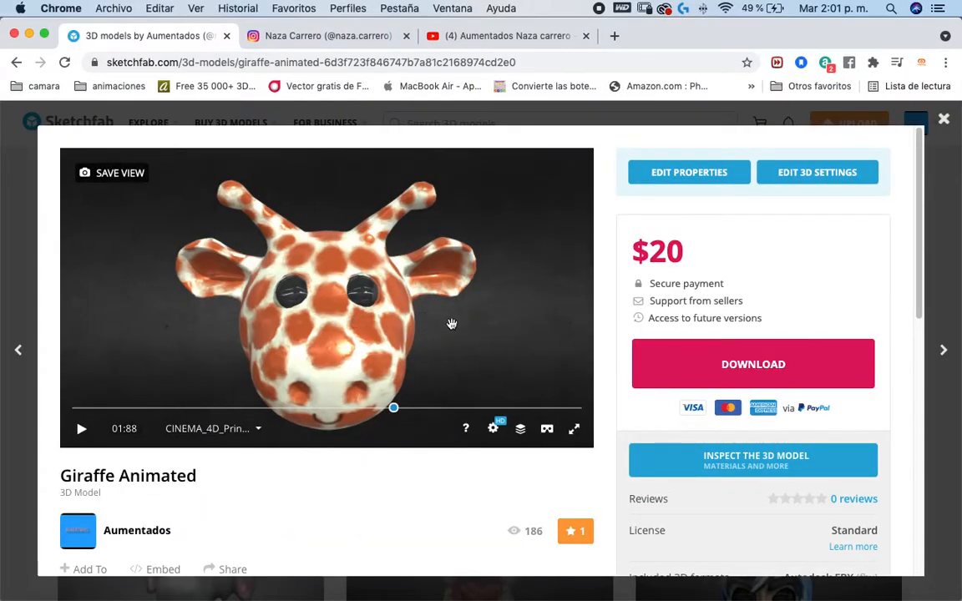
mouse_move(451, 324)
left_mouse_down()
mouse_move(350, 296)
mouse_move(391, 296)
mouse_move(547, 365)
left_mouse_up()
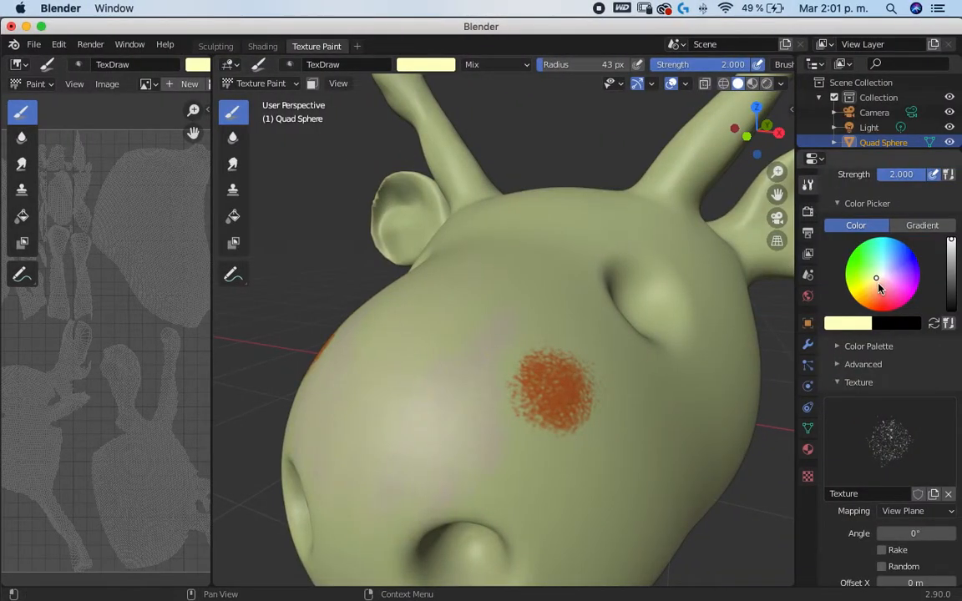
- Return to Blender and cover the front of the snout and the nostril area with pale cream around the orange spots
mouse_move(401, 454)
left_mouse_down()
mouse_move(427, 374)
mouse_move(397, 491)
mouse_move(327, 466)
mouse_move(346, 440)
mouse_move(382, 436)
mouse_move(367, 415)
mouse_move(365, 356)
mouse_move(489, 313)
mouse_move(478, 301)
mouse_move(421, 499)
mouse_move(356, 522)
mouse_move(403, 556)
mouse_move(466, 389)
mouse_move(489, 267)
mouse_move(473, 247)
mouse_move(556, 164)
mouse_move(488, 298)
mouse_move(561, 206)
mouse_move(522, 258)
mouse_move(546, 238)
mouse_move(500, 320)
left_mouse_up()
mouse_move(469, 251)
left_mouse_down()
mouse_move(522, 312)
mouse_move(500, 365)
left_mouse_up()
mouse_move(555, 320)
middle_mouse_down()
mouse_move(547, 376)
mouse_move(534, 338)
middle_mouse_up()
mouse_move(329, 519)
left_mouse_down()
mouse_move(440, 369)
mouse_move(407, 421)
left_mouse_up()
mouse_move(503, 425)
middle_mouse_down()
mouse_move(509, 437)
mouse_move(509, 358)
mouse_move(385, 418)
middle_mouse_up()
left_click(408, 426)
mouse_move(409, 426)
left_mouse_down()
mouse_move(333, 433)
mouse_move(389, 509)
mouse_move(438, 465)
mouse_move(391, 485)
mouse_move(399, 421)
mouse_move(440, 427)
mouse_move(431, 377)
mouse_move(424, 394)
mouse_move(459, 326)
mouse_move(505, 418)
mouse_move(450, 339)
mouse_move(481, 432)
mouse_move(464, 328)
mouse_move(506, 251)
mouse_move(498, 241)
mouse_move(399, 298)
mouse_move(610, 146)
mouse_move(605, 134)
mouse_move(629, 131)
mouse_move(552, 222)
mouse_move(635, 153)
mouse_move(555, 203)
mouse_move(571, 241)
mouse_move(470, 323)
mouse_move(541, 299)
mouse_move(551, 346)
mouse_move(605, 214)
mouse_move(590, 208)
mouse_move(634, 172)
mouse_move(488, 324)
mouse_move(513, 324)
mouse_move(560, 394)
mouse_move(551, 361)
left_mouse_up()
mouse_move(551, 361)
middle_mouse_down()
mouse_move(544, 313)
mouse_move(481, 365)
middle_mouse_up()
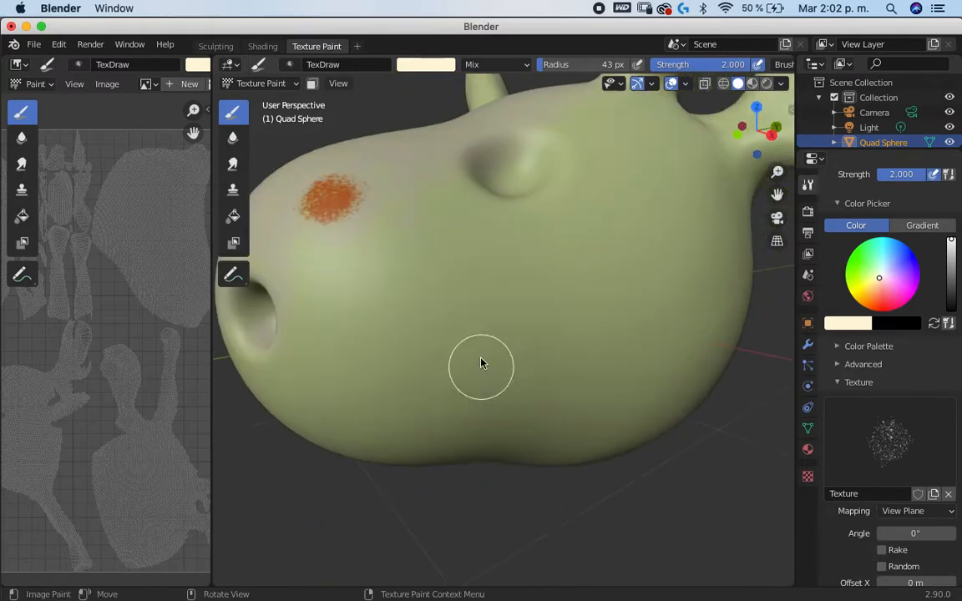
- Cover the side of the giraffe's head around the eye and the area between and below the nostrils with pale cream
right_click(417, 307)
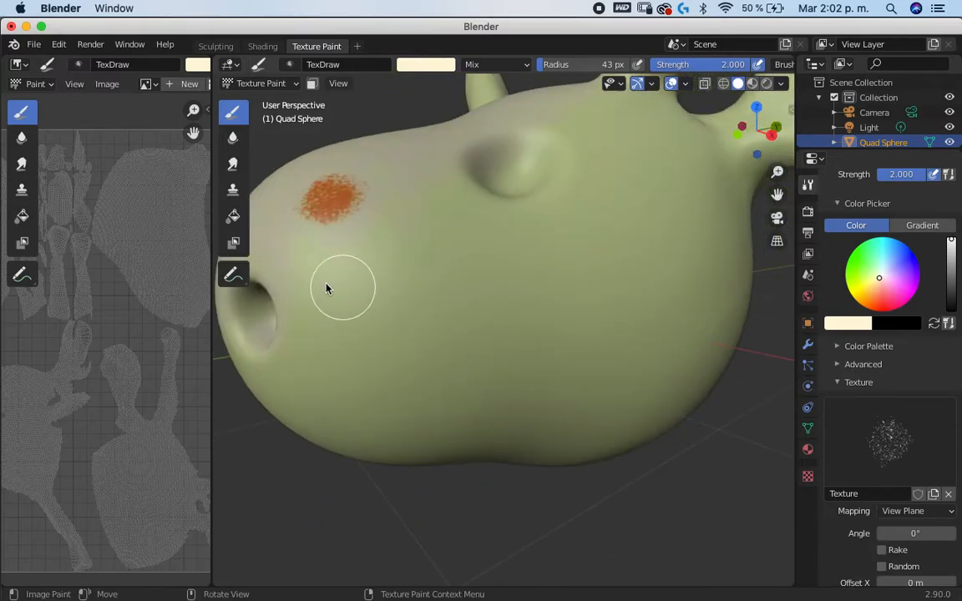
mouse_move(299, 263)
left_mouse_down()
mouse_move(339, 254)
mouse_move(341, 266)
mouse_move(423, 197)
mouse_move(365, 240)
mouse_move(487, 211)
mouse_move(338, 324)
left_mouse_up()
mouse_move(483, 280)
left_mouse_down()
mouse_move(333, 298)
mouse_move(304, 244)
mouse_move(387, 228)
mouse_move(456, 181)
mouse_move(492, 192)
mouse_move(569, 123)
mouse_move(517, 196)
mouse_move(492, 185)
mouse_move(440, 191)
mouse_move(630, 129)
mouse_move(593, 117)
mouse_move(659, 162)
mouse_move(645, 141)
mouse_move(582, 117)
mouse_move(548, 176)
mouse_move(346, 294)
mouse_move(605, 223)
mouse_move(469, 266)
mouse_move(352, 328)
mouse_move(621, 262)
mouse_move(556, 256)
left_mouse_up()
middle_click_drag(385, 355, 457, 372)
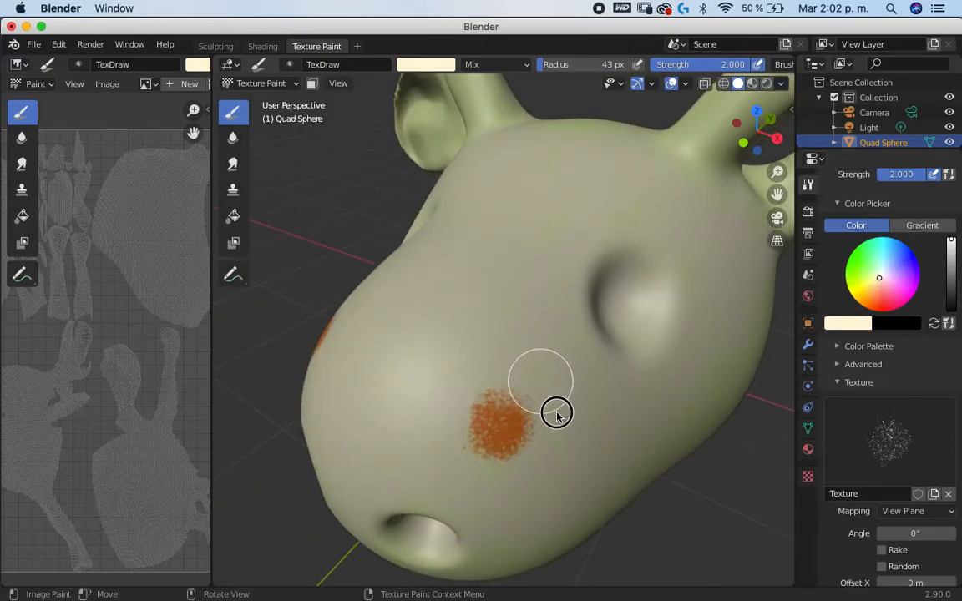
middle_click_drag(625, 437, 504, 385)
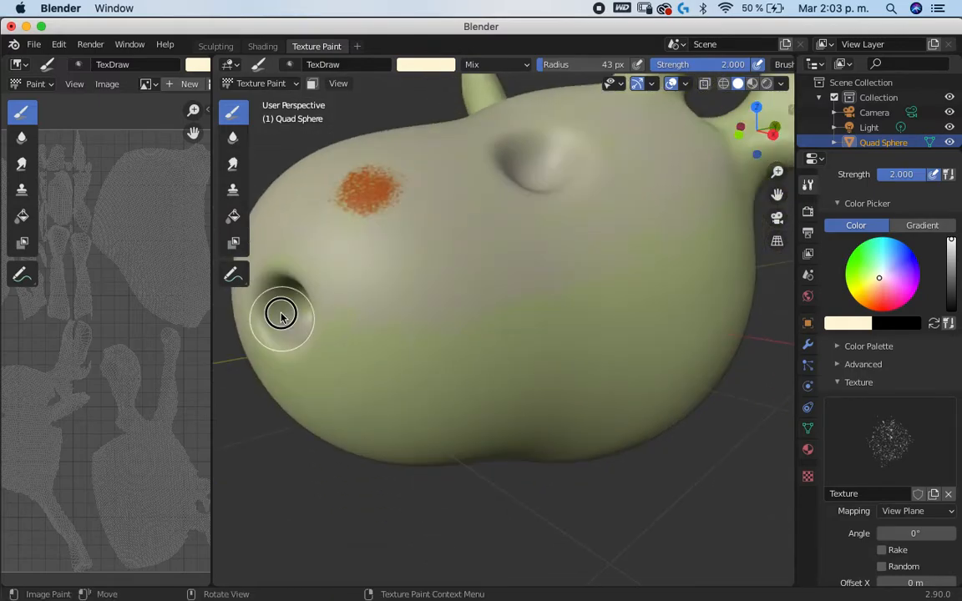
mouse_move(291, 316)
middle_mouse_down()
mouse_move(427, 365)
mouse_move(514, 366)
middle_mouse_up()
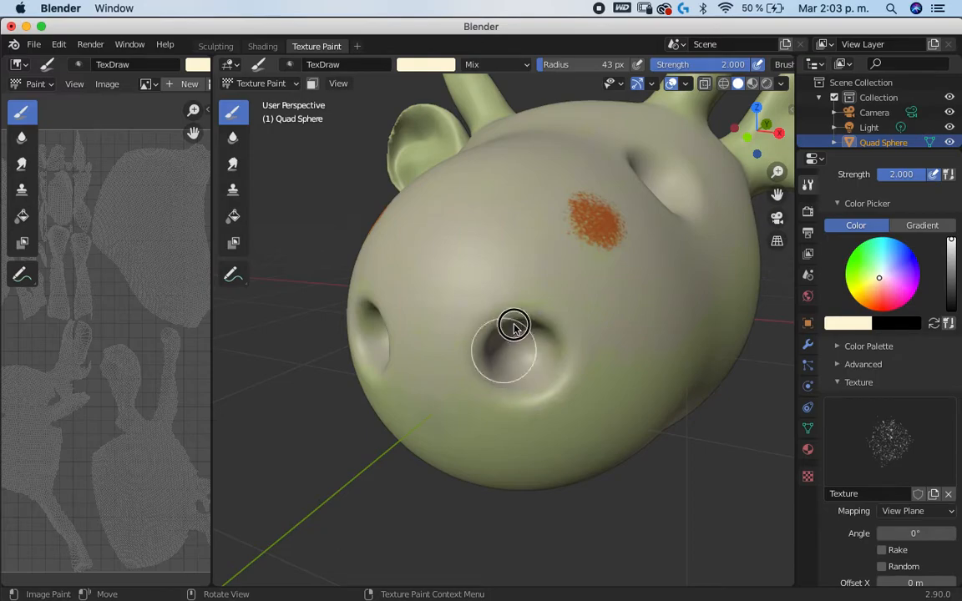
middle_click_drag(511, 326, 550, 330)
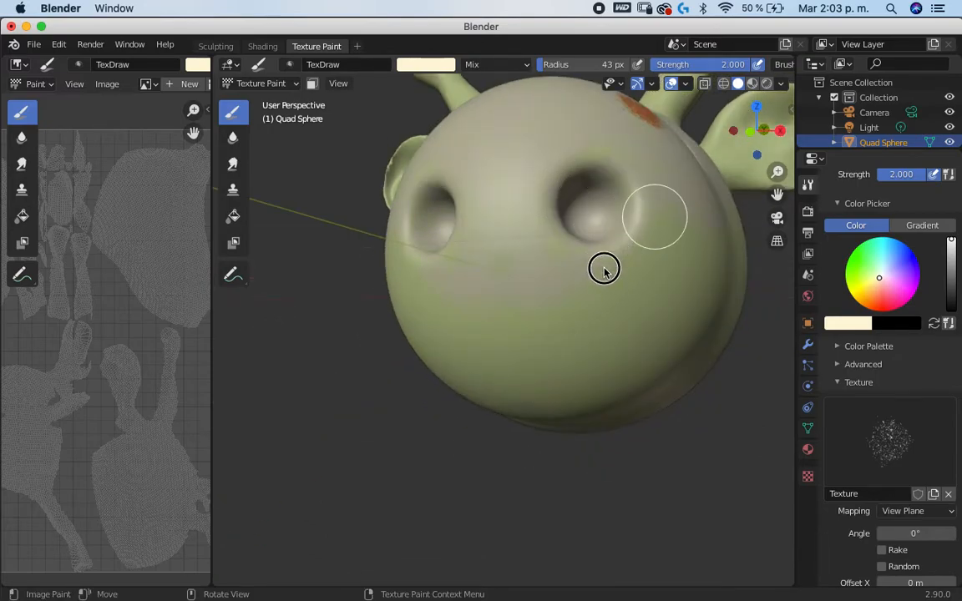
mouse_move(525, 317)
middle_mouse_down()
mouse_move(522, 358)
mouse_move(554, 344)
middle_mouse_up()
- Change the brush colour to orange and paint splatter spots across the top of the snout above the nostrils
left_click_drag(872, 299, 871, 308)
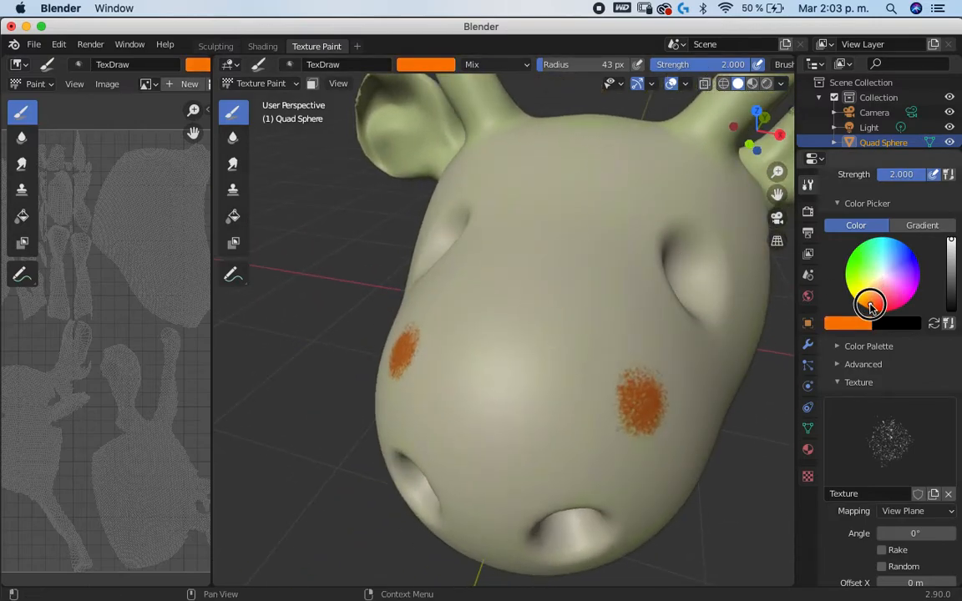
mouse_move(613, 400)
left_mouse_down()
mouse_move(623, 409)
mouse_move(616, 412)
left_mouse_up()
mouse_move(521, 454)
left_mouse_down()
mouse_move(518, 445)
mouse_move(540, 430)
mouse_move(530, 456)
mouse_move(563, 443)
mouse_move(561, 408)
mouse_move(568, 434)
left_mouse_up()
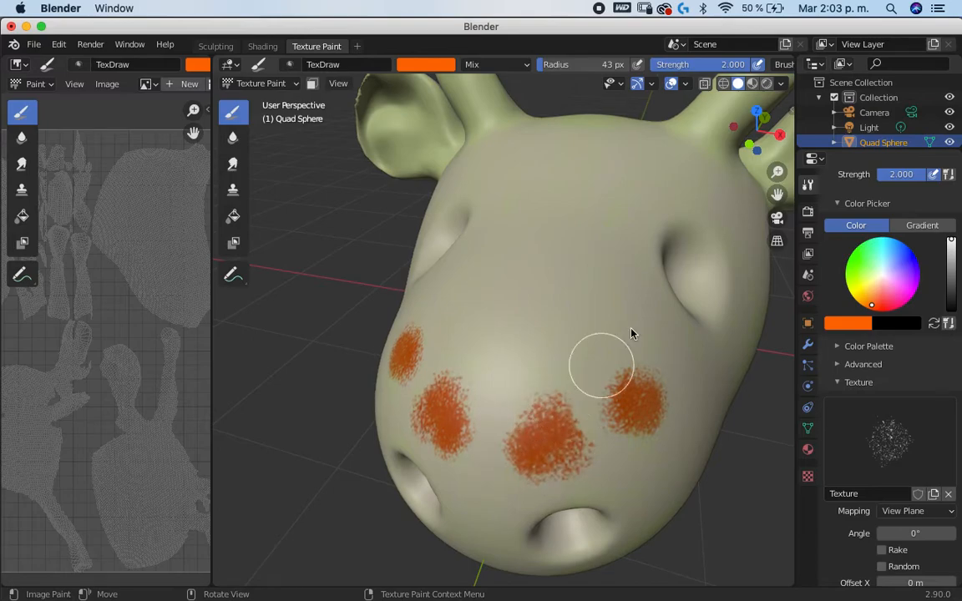
mouse_move(619, 406)
left_mouse_down()
mouse_move(625, 393)
mouse_move(648, 419)
mouse_move(597, 316)
left_mouse_up()
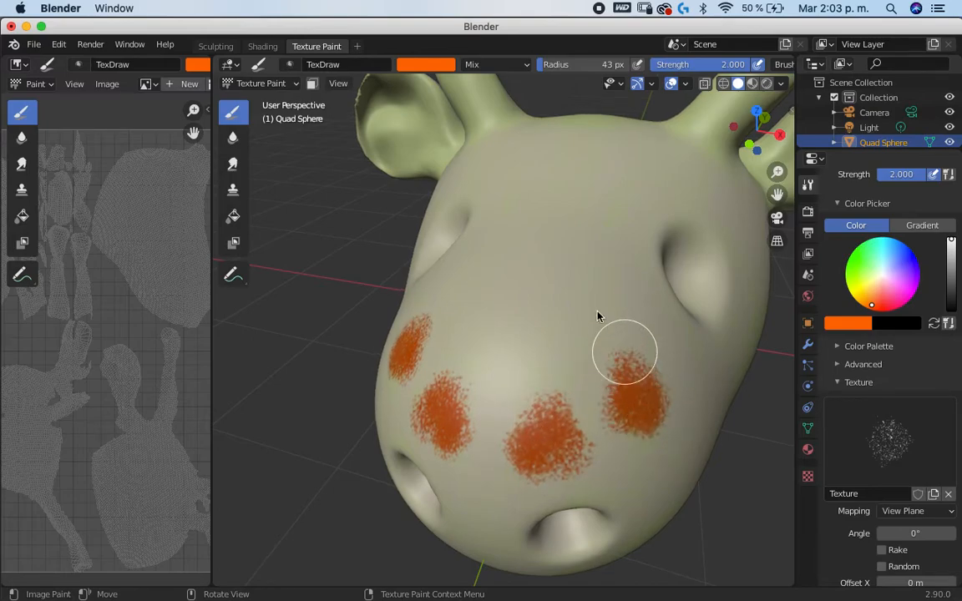
mouse_move(557, 354)
left_mouse_down()
mouse_move(578, 344)
mouse_move(550, 328)
mouse_move(589, 326)
mouse_move(572, 351)
mouse_move(541, 354)
mouse_move(563, 322)
mouse_move(620, 337)
left_mouse_up()
- Paint orange spots behind the nostril and in front of the eye, and enlarge the spots on the upper snout
mouse_move(620, 337)
middle_mouse_down()
mouse_move(560, 353)
mouse_move(535, 322)
middle_mouse_up()
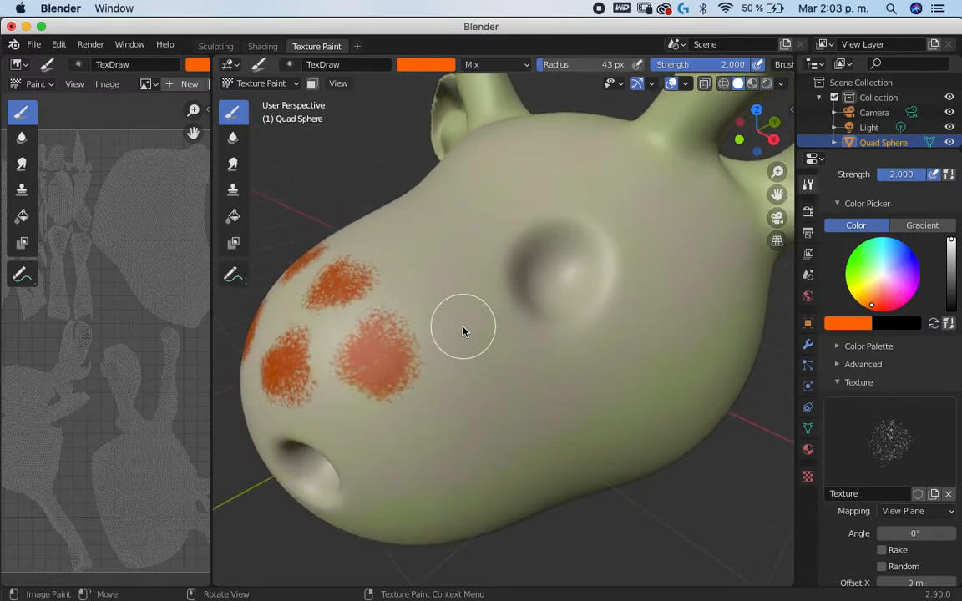
mouse_move(362, 468)
left_mouse_down()
mouse_move(358, 451)
mouse_move(334, 433)
mouse_move(341, 418)
mouse_move(381, 458)
mouse_move(428, 439)
mouse_move(399, 464)
mouse_move(421, 438)
left_mouse_up()
mouse_move(485, 366)
left_mouse_down()
mouse_move(455, 384)
mouse_move(513, 361)
mouse_move(497, 360)
mouse_move(501, 349)
left_mouse_up()
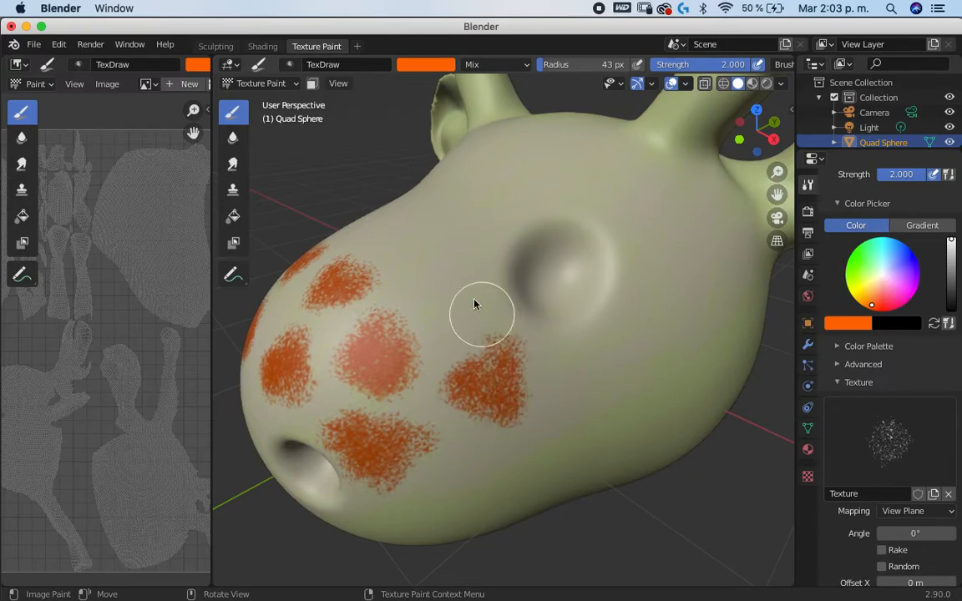
mouse_move(444, 299)
left_mouse_down()
mouse_move(442, 281)
mouse_move(477, 273)
mouse_move(446, 309)
mouse_move(484, 299)
mouse_move(474, 266)
mouse_move(456, 274)
left_mouse_up()
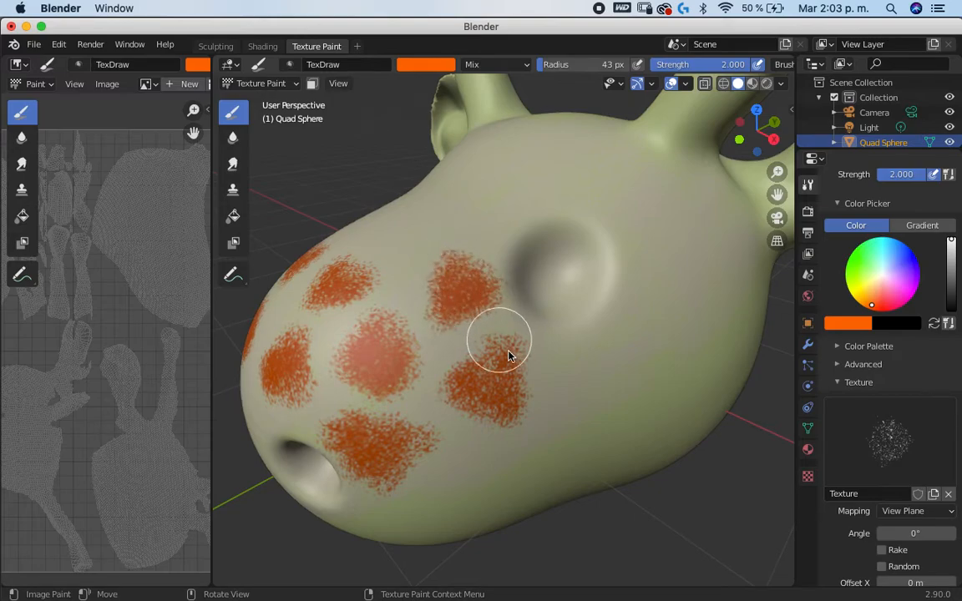
middle_click_drag(508, 356, 512, 369)
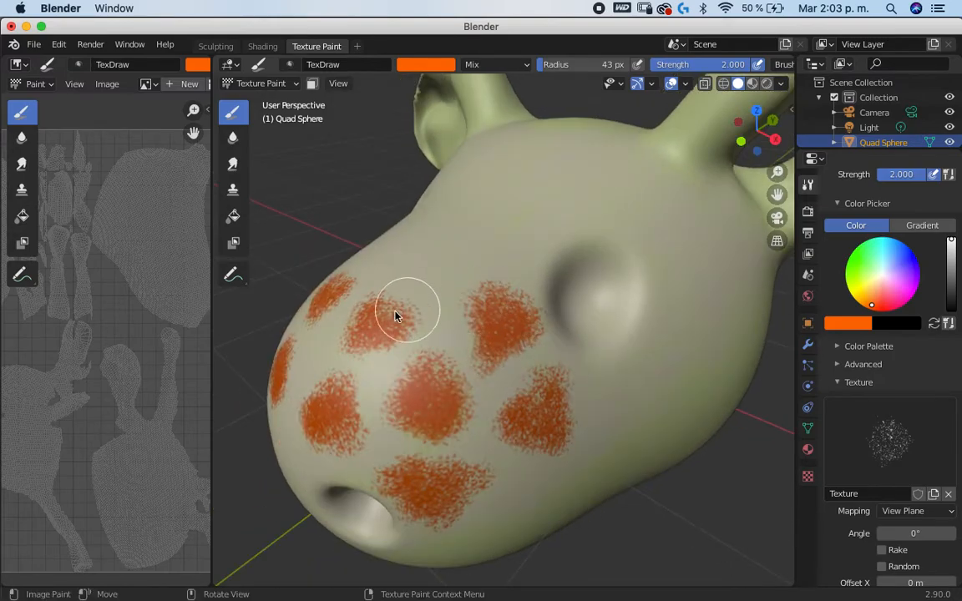
mouse_move(407, 298)
left_mouse_down()
mouse_move(409, 309)
mouse_move(370, 348)
left_mouse_up()
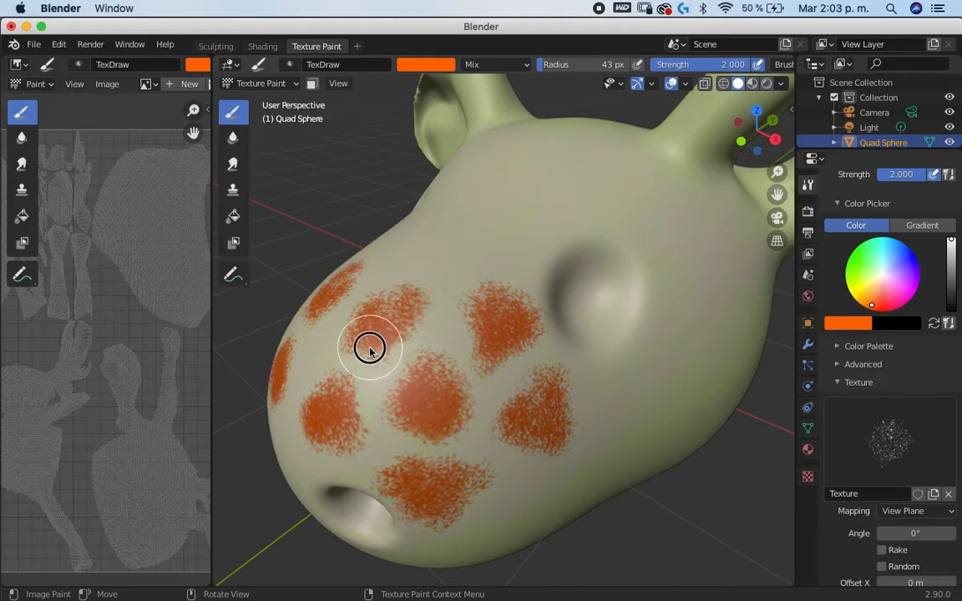
left_click_drag(396, 393, 446, 355)
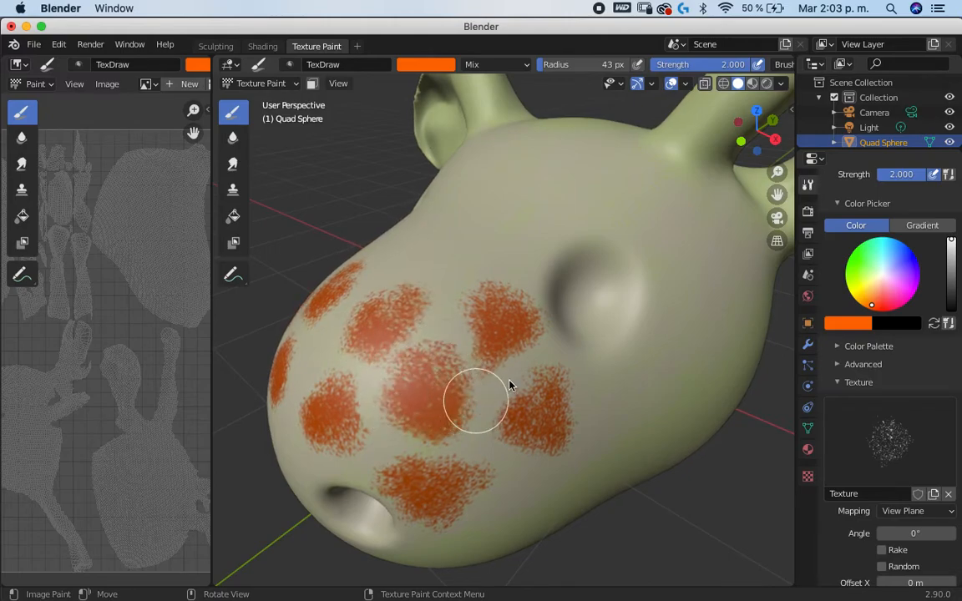
- Paint orange spots on the forehead, above the eye, below the horn and just behind the eye
mouse_move(505, 242)
left_mouse_down()
mouse_move(463, 261)
mouse_move(465, 253)
mouse_move(515, 253)
left_mouse_up()
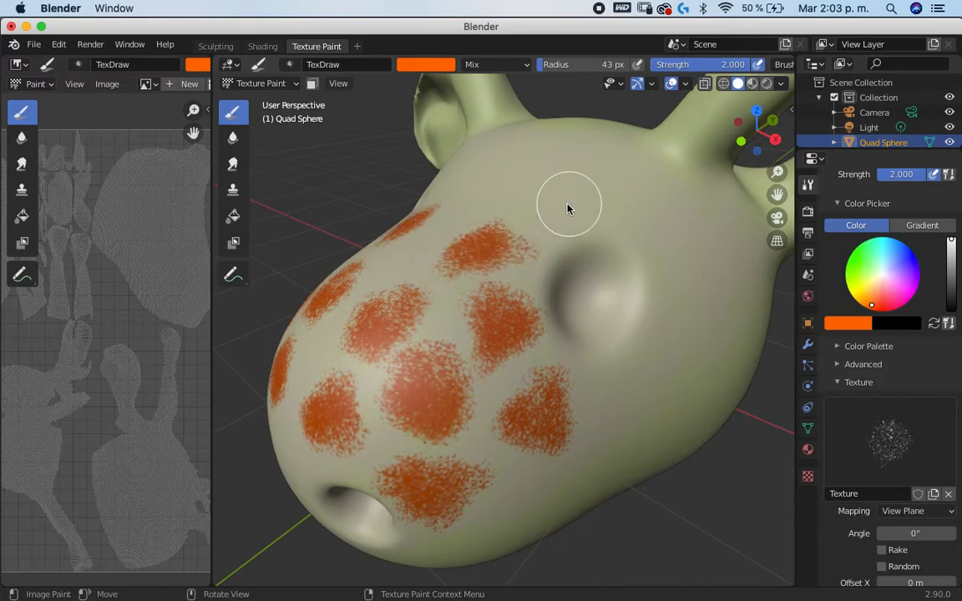
mouse_move(585, 205)
left_mouse_down()
mouse_move(563, 198)
mouse_move(563, 184)
mouse_move(662, 222)
left_mouse_up()
left_click_drag(699, 193, 682, 207)
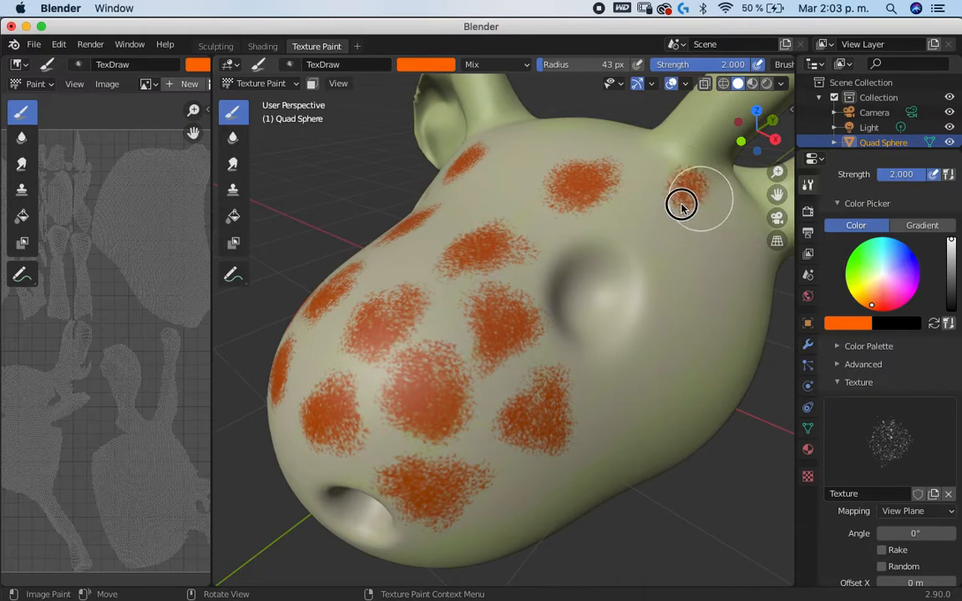
mouse_move(686, 303)
left_mouse_down()
mouse_move(693, 279)
mouse_move(689, 312)
mouse_move(673, 304)
left_mouse_up()
- Add an orange spot near the base of the ear and enlarge the spots above and behind the eye
middle_click_drag(620, 327, 562, 318)
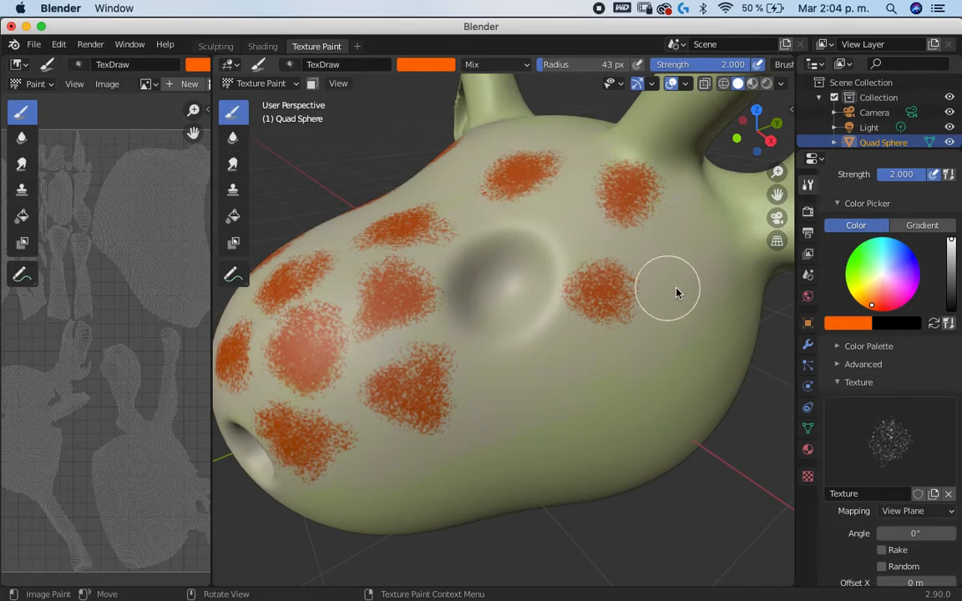
mouse_move(694, 265)
left_mouse_down()
mouse_move(702, 286)
mouse_move(716, 288)
left_mouse_up()
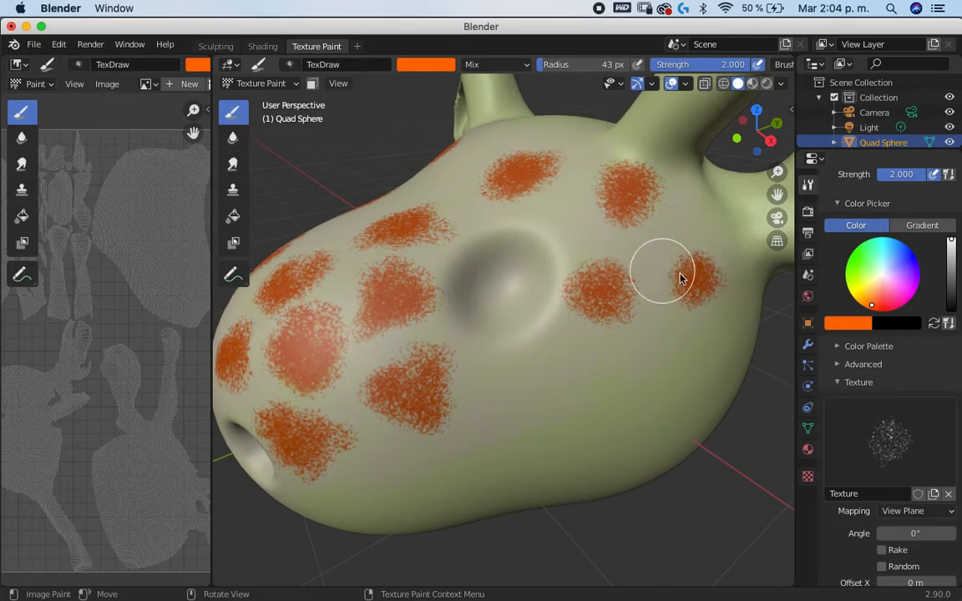
mouse_move(644, 208)
left_mouse_down()
mouse_move(612, 215)
mouse_move(647, 178)
left_mouse_up()
mouse_move(529, 192)
left_mouse_down()
mouse_move(548, 178)
mouse_move(528, 188)
left_mouse_up()
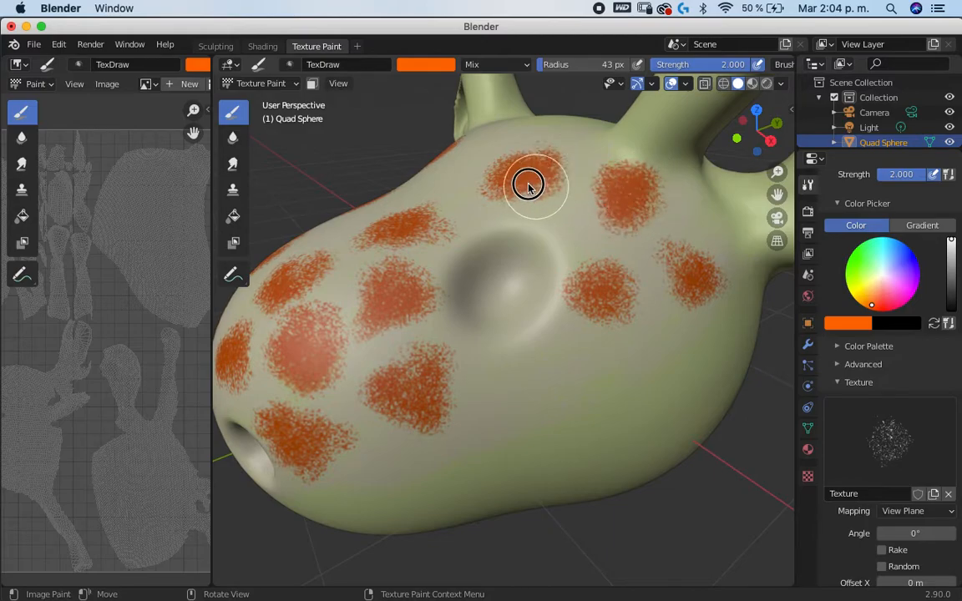
mouse_move(576, 267)
left_mouse_down()
mouse_move(604, 273)
mouse_move(605, 302)
left_mouse_up()
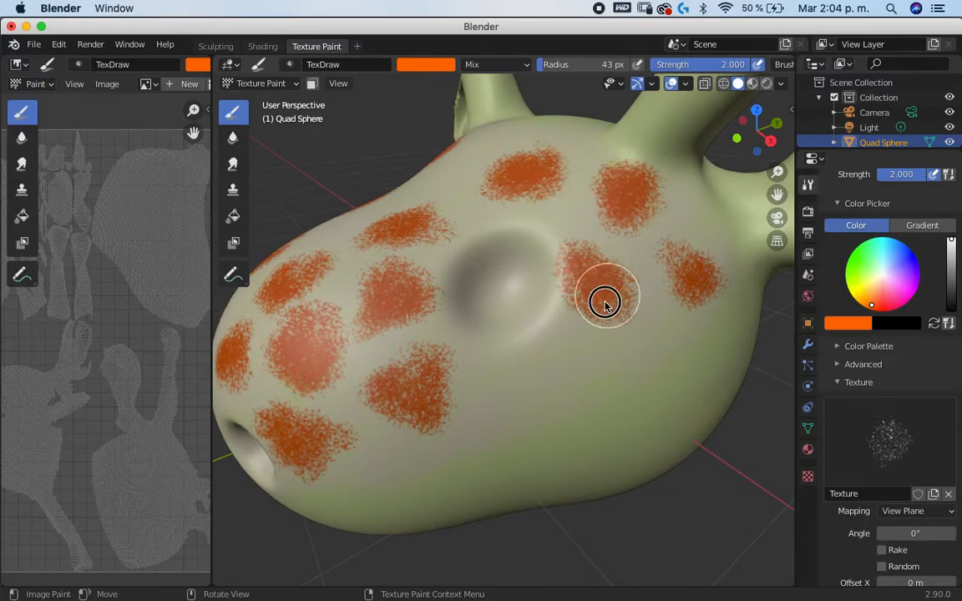
- Paint orange spots on the cheek beneath the eye and along the lower side of the snout
middle_click_drag(591, 367, 548, 259)
mouse_move(418, 308)
left_mouse_down()
mouse_move(447, 309)
mouse_move(416, 275)
mouse_move(463, 303)
mouse_move(415, 286)
mouse_move(453, 270)
left_mouse_up()
middle_click_drag(431, 364, 406, 325)
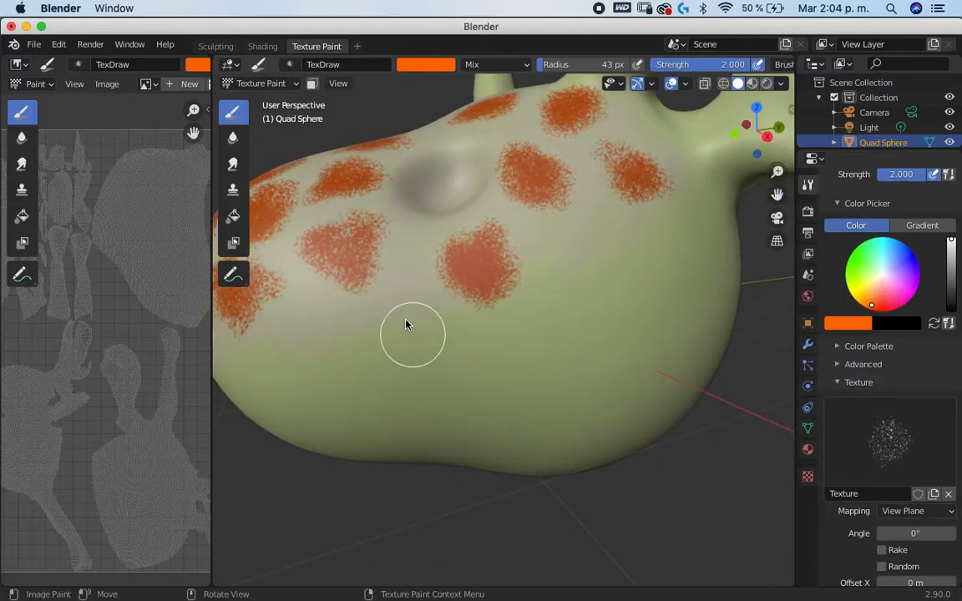
mouse_move(395, 337)
left_mouse_down()
mouse_move(418, 313)
mouse_move(425, 350)
mouse_move(419, 343)
left_mouse_up()
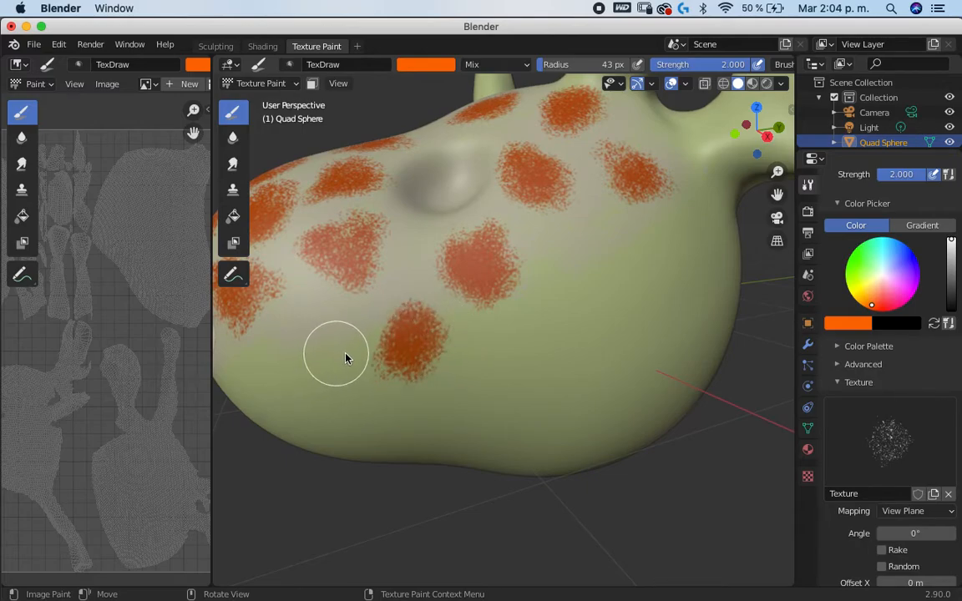
middle_click_drag(342, 357, 451, 339)
mouse_move(481, 353)
left_mouse_down()
mouse_move(464, 361)
mouse_move(482, 328)
mouse_move(507, 347)
mouse_move(443, 323)
left_mouse_up()
left_click_drag(423, 285, 359, 251)
- Fill out the spot in front of the eye and add two orange spots on the rear cheek and jaw
mouse_move(358, 251)
middle_mouse_down()
mouse_move(489, 343)
mouse_move(443, 348)
middle_mouse_up()
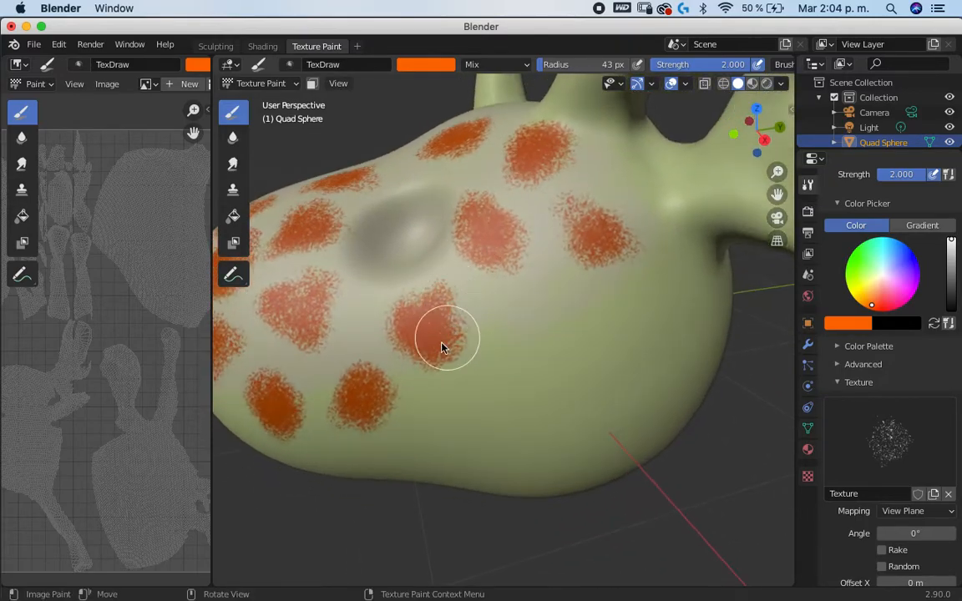
left_click_drag(316, 335, 276, 322)
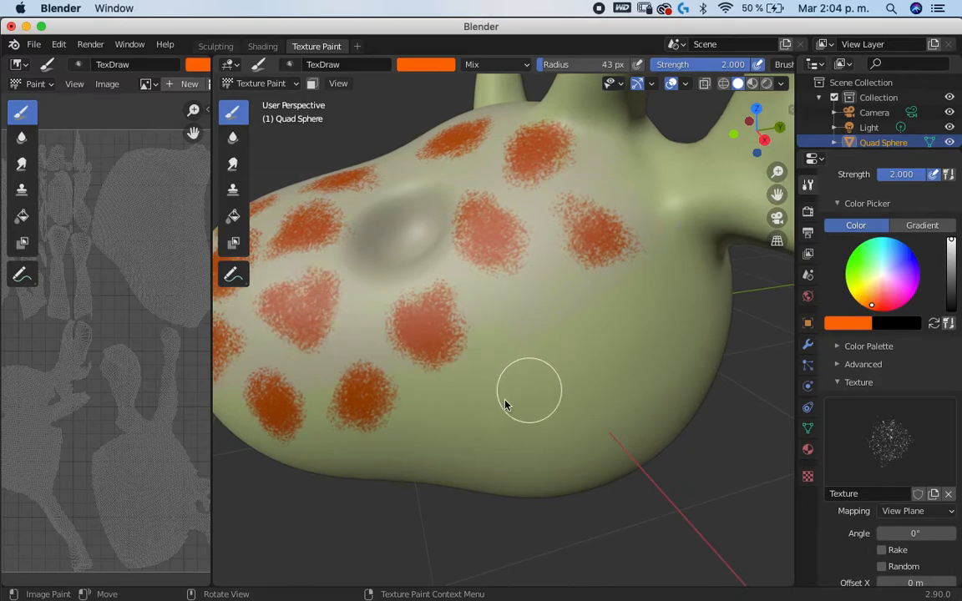
left_click_drag(455, 413, 499, 425)
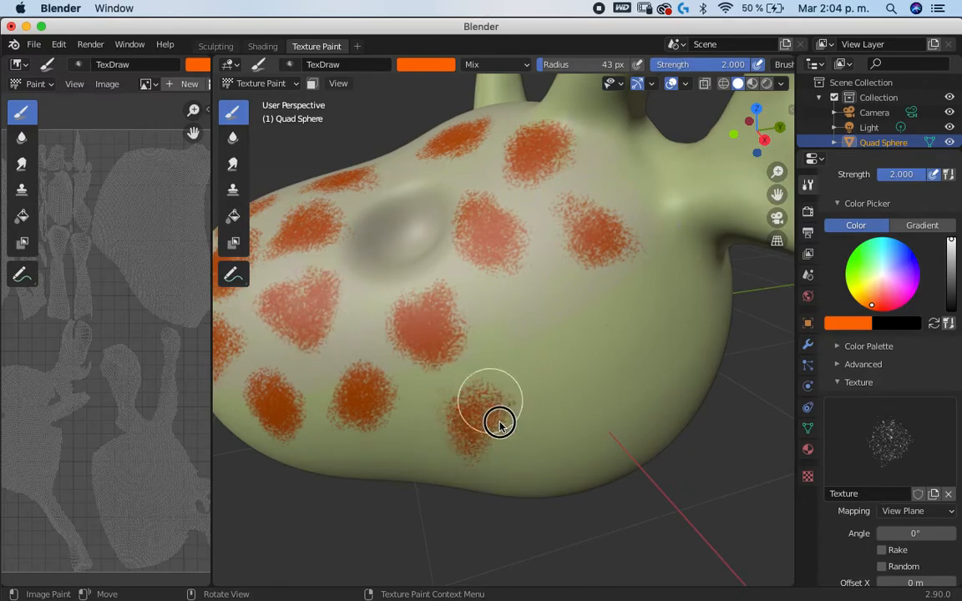
mouse_move(555, 341)
left_mouse_down()
mouse_move(548, 338)
mouse_move(574, 346)
mouse_move(527, 331)
mouse_move(567, 339)
mouse_move(550, 303)
mouse_move(572, 359)
left_mouse_up()
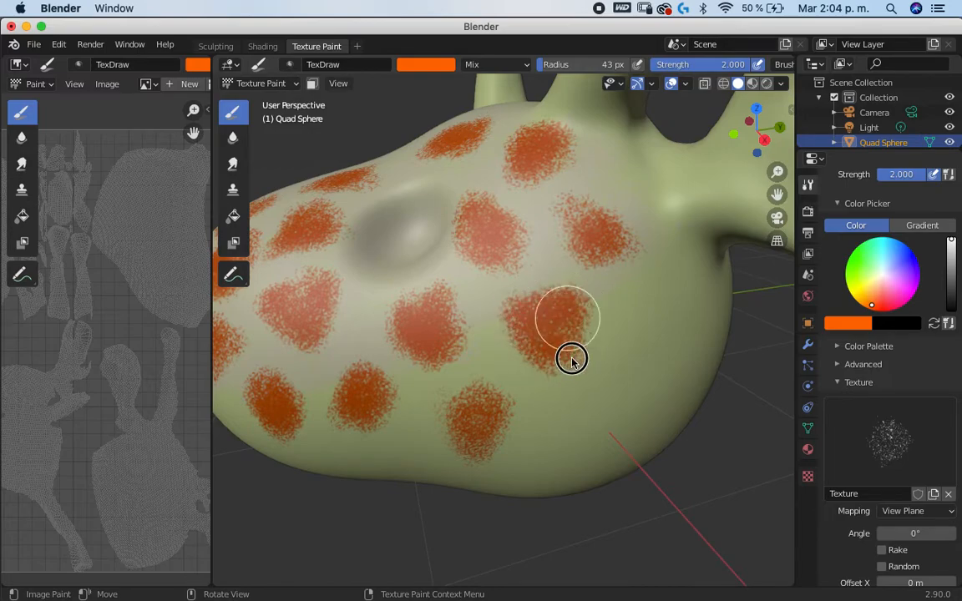
- Paint two large orange spots at the back of the head, on the rear jaw and below the ear
middle_click_drag(620, 338, 553, 280)
mouse_move(426, 354)
left_mouse_down()
mouse_move(474, 313)
mouse_move(432, 354)
mouse_move(459, 345)
mouse_move(491, 307)
left_mouse_up()
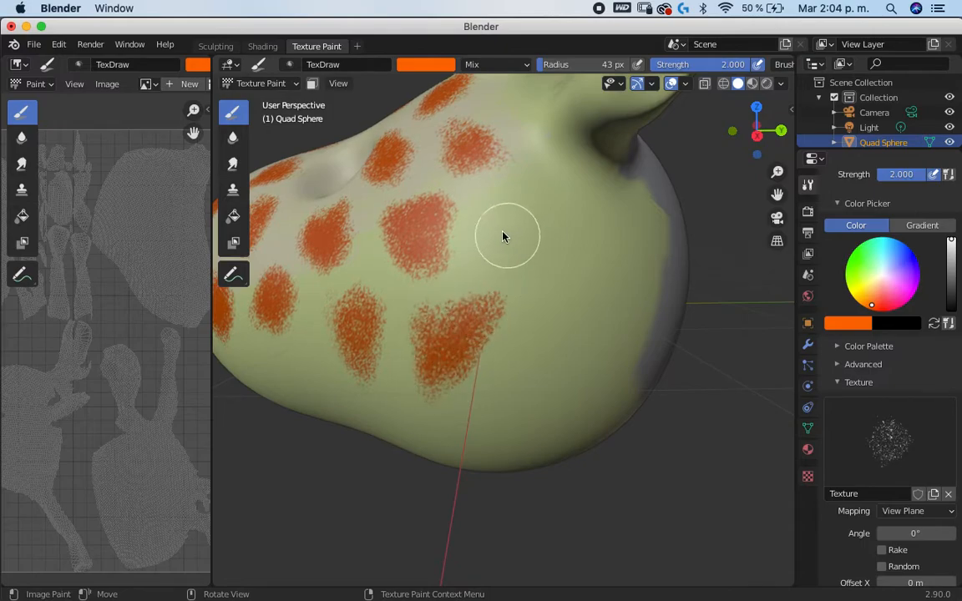
mouse_move(513, 257)
left_mouse_down()
mouse_move(539, 238)
mouse_move(548, 208)
mouse_move(558, 218)
mouse_move(558, 166)
mouse_move(537, 217)
mouse_move(508, 228)
mouse_move(493, 217)
left_mouse_up()
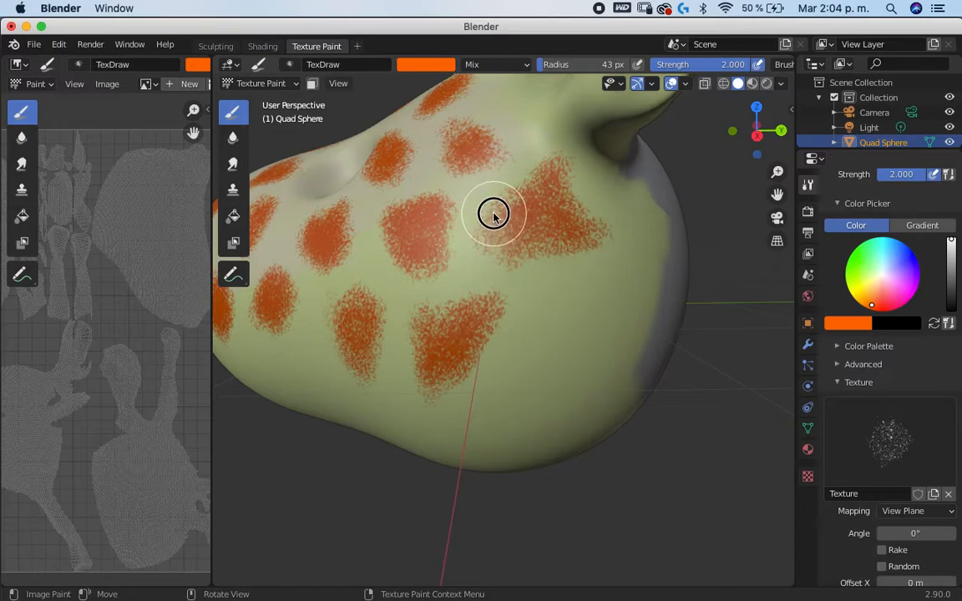
- Enlarge and reshape the orange spots behind the eye, on the cheek and along the jaw
middle_click_drag(467, 303, 610, 254)
mouse_move(666, 233)
left_mouse_down()
mouse_move(685, 206)
mouse_move(672, 241)
mouse_move(664, 227)
left_mouse_up()
left_click_drag(591, 334, 602, 360)
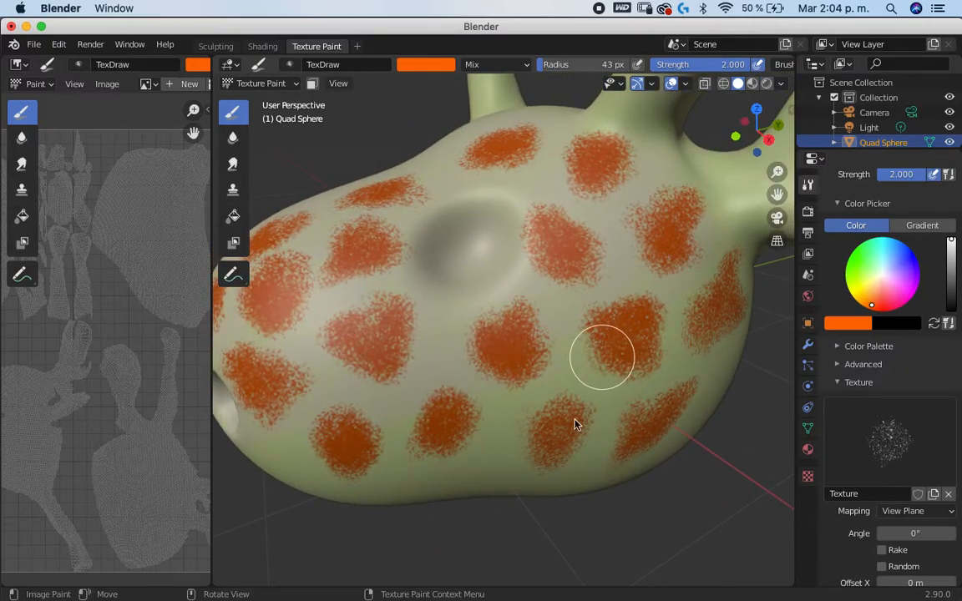
mouse_move(582, 434)
left_mouse_down()
mouse_move(580, 442)
mouse_move(548, 427)
mouse_move(546, 409)
mouse_move(547, 438)
mouse_move(536, 356)
mouse_move(524, 362)
left_mouse_up()
mouse_move(455, 429)
left_mouse_down()
mouse_move(464, 469)
mouse_move(428, 448)
mouse_move(431, 401)
left_mouse_up()
left_click_drag(400, 366, 395, 375)
- Paint orange spots on the chin beneath the nostrils and enlarge the one below the side of the nostril
mouse_move(397, 332)
middle_mouse_down()
mouse_move(492, 318)
mouse_move(478, 257)
middle_mouse_up()
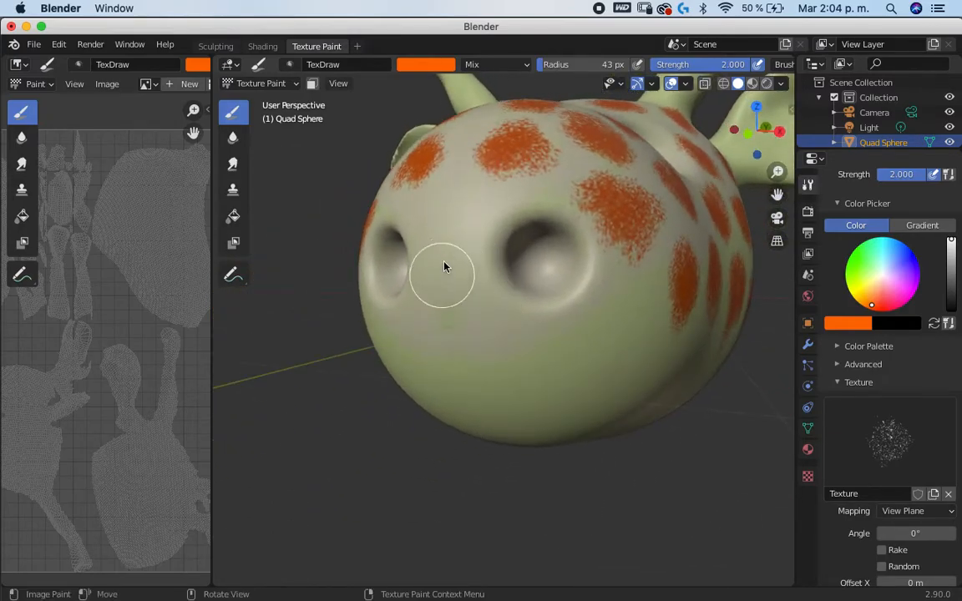
middle_click_drag(496, 282, 482, 271)
left_click_drag(482, 273, 491, 269)
mouse_move(590, 230)
left_mouse_down()
mouse_move(605, 260)
mouse_move(582, 258)
left_mouse_up()
middle_click_drag(581, 266, 447, 263)
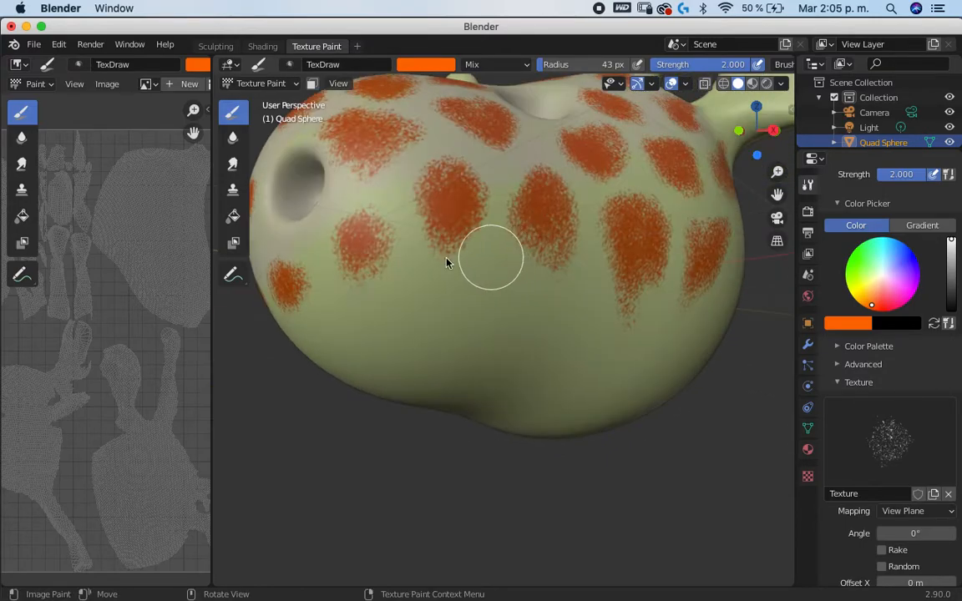
mouse_move(375, 241)
left_mouse_down()
mouse_move(337, 253)
mouse_move(391, 237)
left_mouse_up()
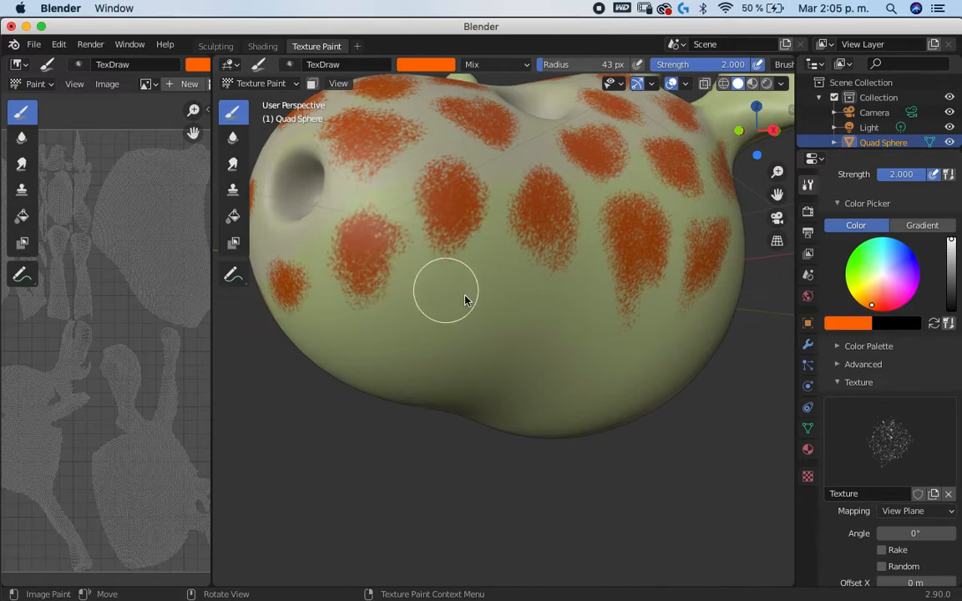
- Paint a row of orange spots along the underside of the giraffe's jaw
mouse_move(498, 322)
left_mouse_down()
mouse_move(505, 294)
mouse_move(477, 293)
mouse_move(519, 326)
mouse_move(481, 291)
left_mouse_up()
mouse_move(594, 322)
left_mouse_down()
mouse_move(606, 350)
mouse_move(605, 332)
left_mouse_up()
mouse_move(606, 332)
middle_mouse_down()
mouse_move(557, 332)
mouse_move(622, 360)
mouse_move(638, 397)
mouse_move(629, 434)
mouse_move(635, 383)
mouse_move(687, 365)
mouse_move(593, 352)
middle_mouse_up()
mouse_move(568, 334)
left_mouse_down()
mouse_move(579, 324)
mouse_move(577, 349)
left_mouse_up()
mouse_move(588, 323)
middle_mouse_down()
mouse_move(508, 346)
mouse_move(539, 334)
middle_mouse_up()
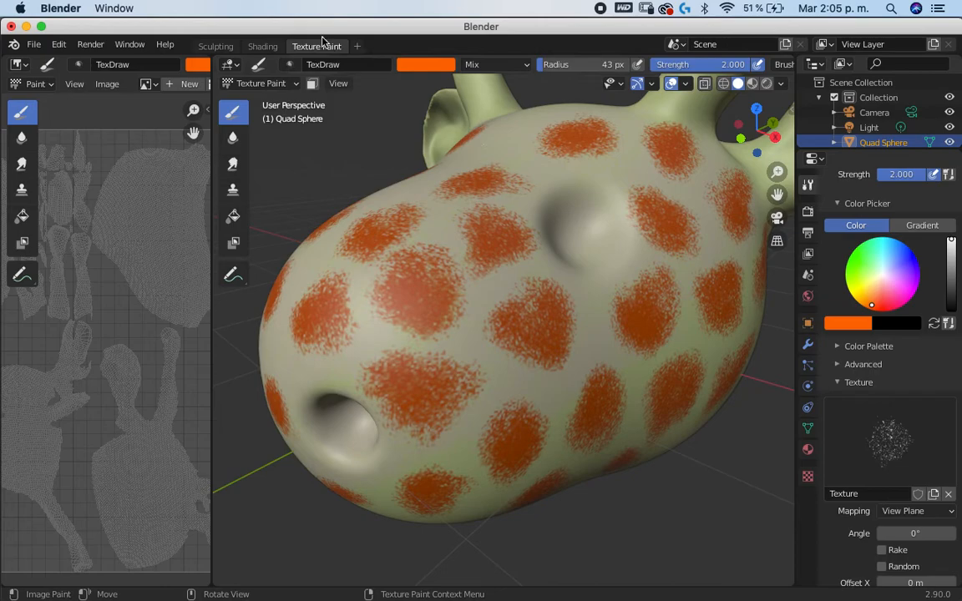
- Add a new General Shading workspace to show the painted head's material nodes
left_click(356, 47)
left_click(359, 46)
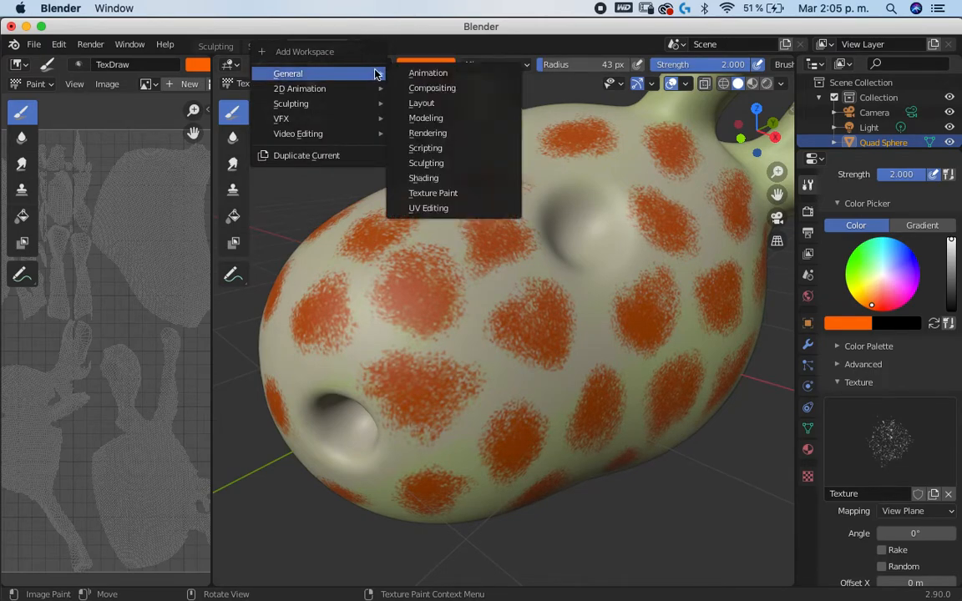
left_click(459, 179)
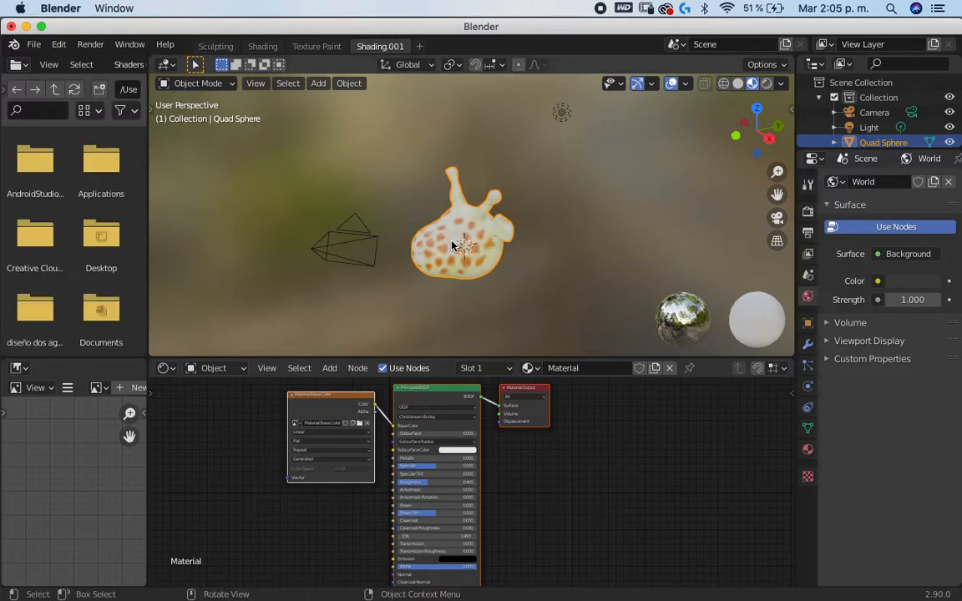
- Spread the material nodes apart, leaving a gap between the base color image texture and the Principled BSDF
scroll(450, 244, "up", 10)
scroll(439, 256, "down", 4)
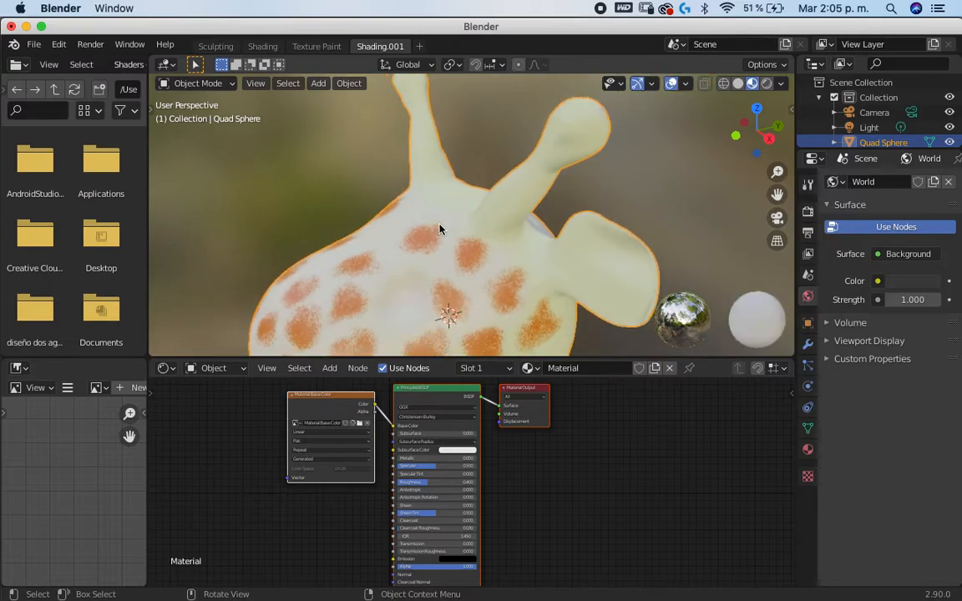
middle_click_drag(394, 217, 474, 233)
scroll(474, 233, "up", 3)
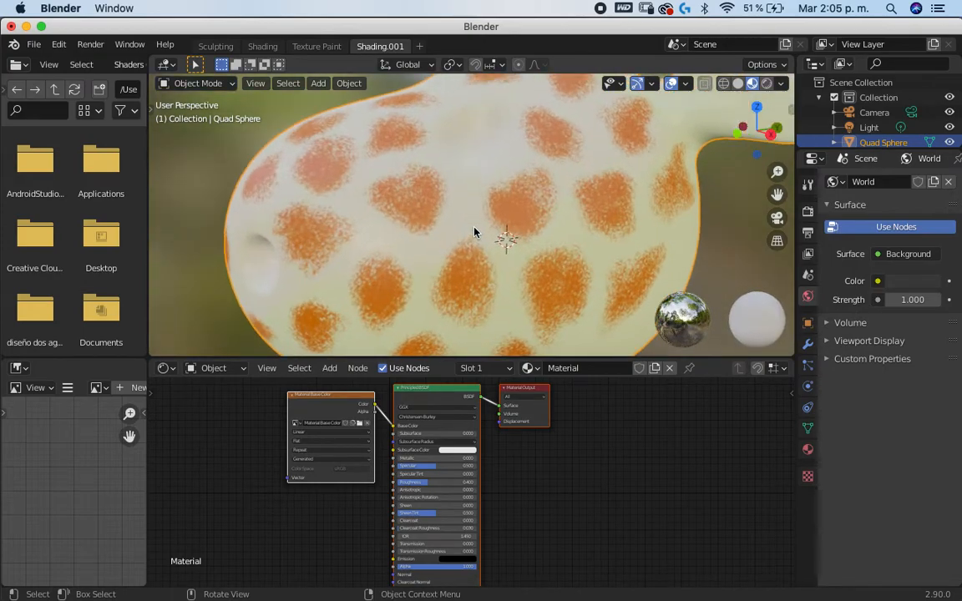
scroll(475, 231, "down", 1)
left_click_drag(310, 393, 234, 394)
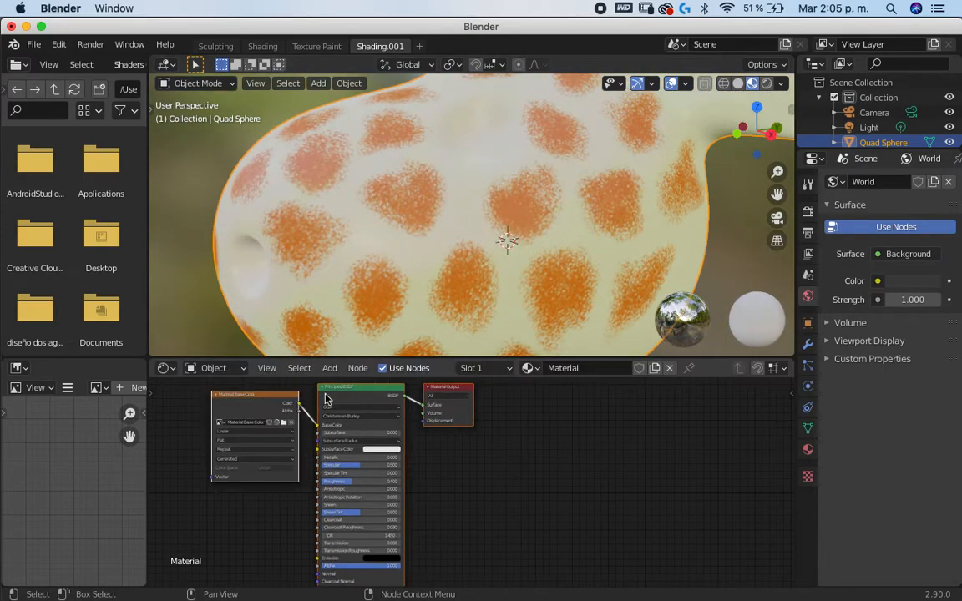
scroll(496, 454, "left", 5)
left_click_drag(411, 411, 369, 418)
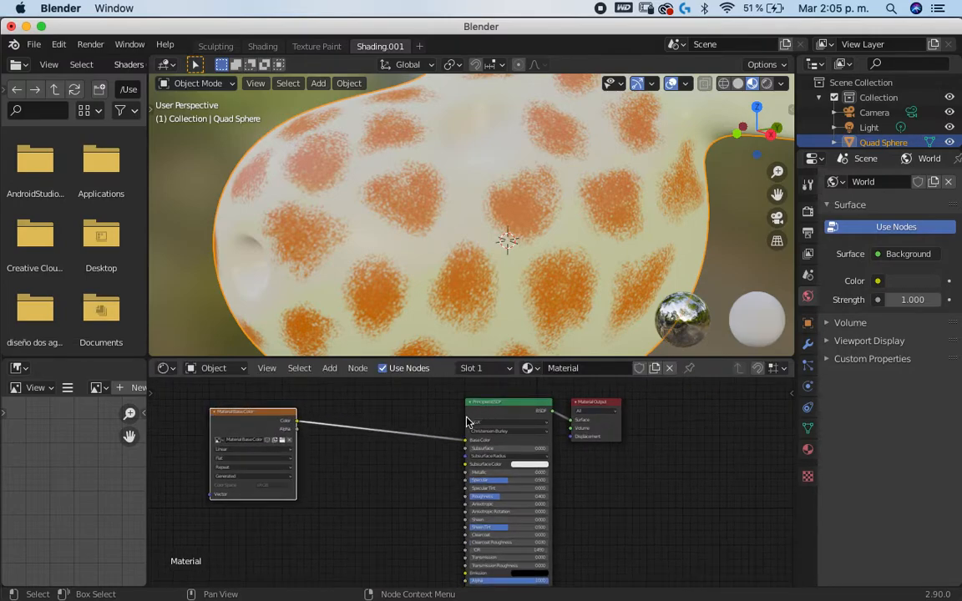
scroll(359, 437, "down", 3)
- Add a Bump node to the giraffe's material and place it below the base color image texture
left_click(330, 368)
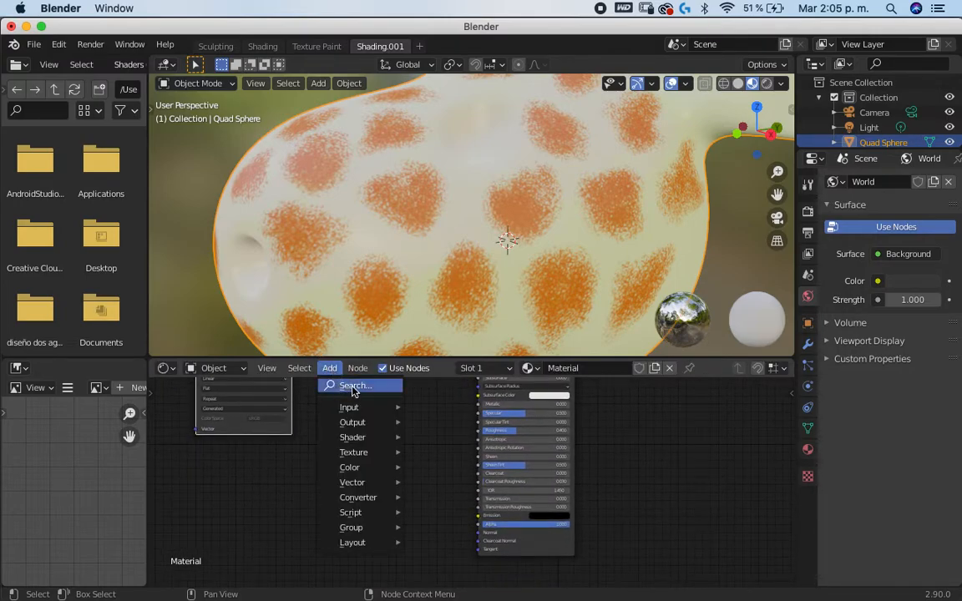
left_click(355, 386)
type("bu")
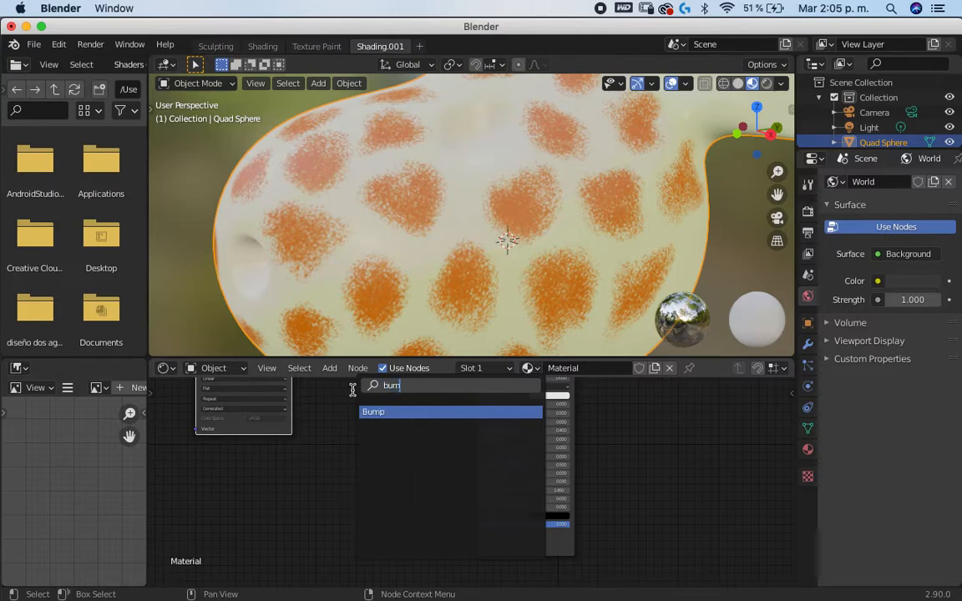
type("m")
key("Return")
left_click(325, 461)
scroll(310, 446, "up", 1)
middle_click_drag(309, 445, 354, 525)
scroll(320, 443, "up", 1)
middle_click_drag(335, 467, 314, 449)
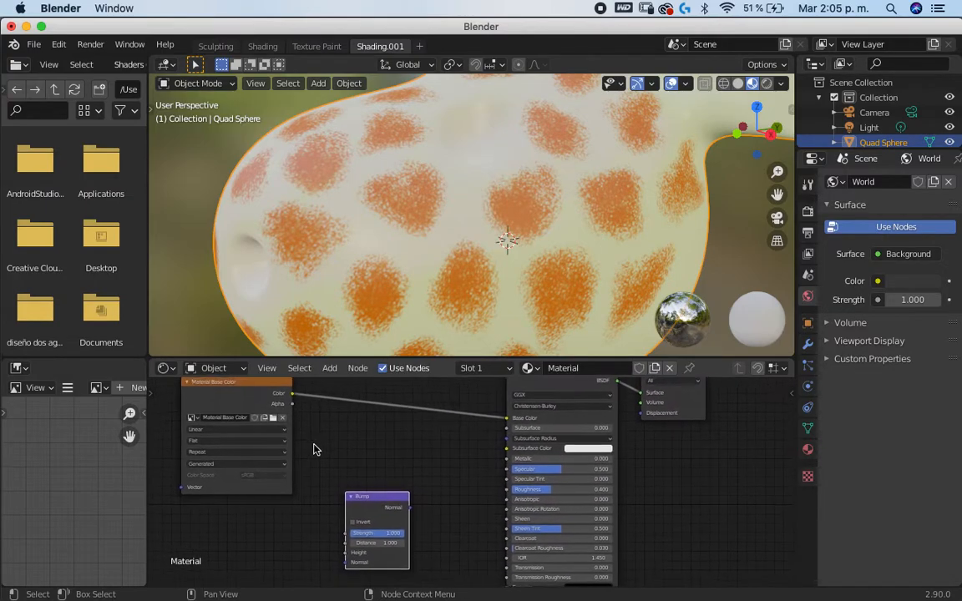
- Reposition the Bump node between the image texture and the Principled BSDF, keeping it expanded
left_click_drag(351, 499, 334, 449)
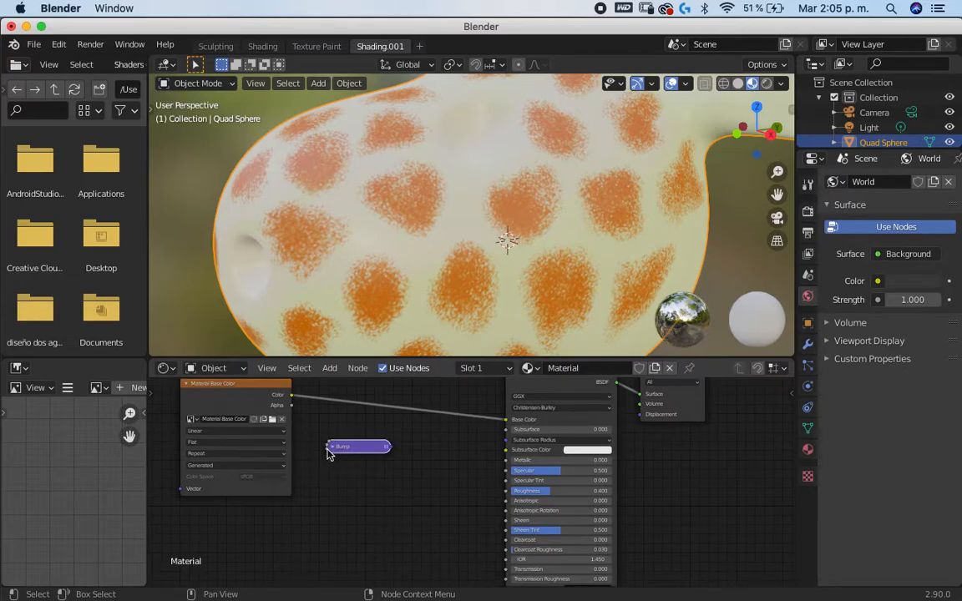
left_click_drag(355, 448, 359, 491)
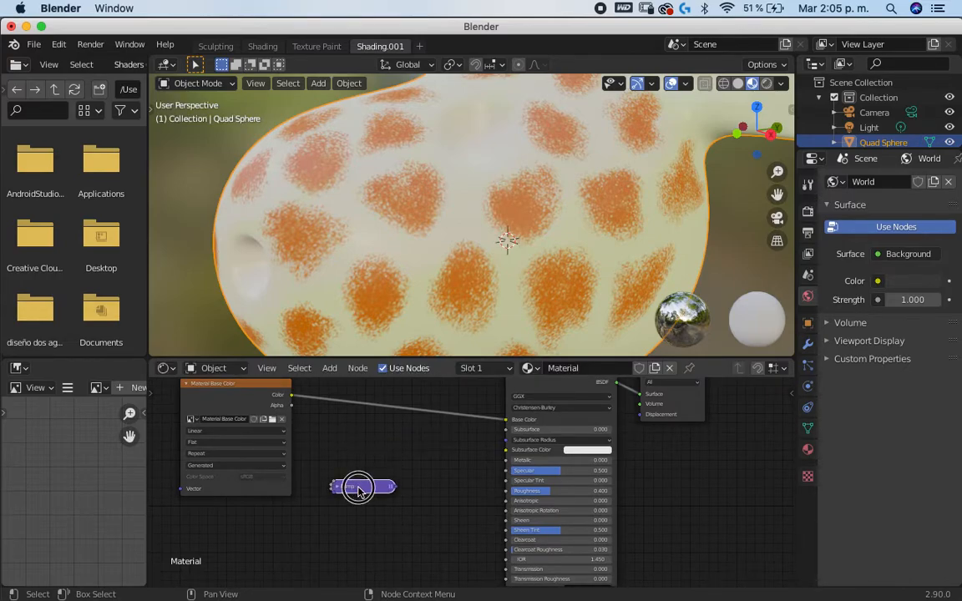
left_click(334, 487)
left_click(334, 487)
left_click(334, 487)
left_click_drag(354, 493, 340, 461)
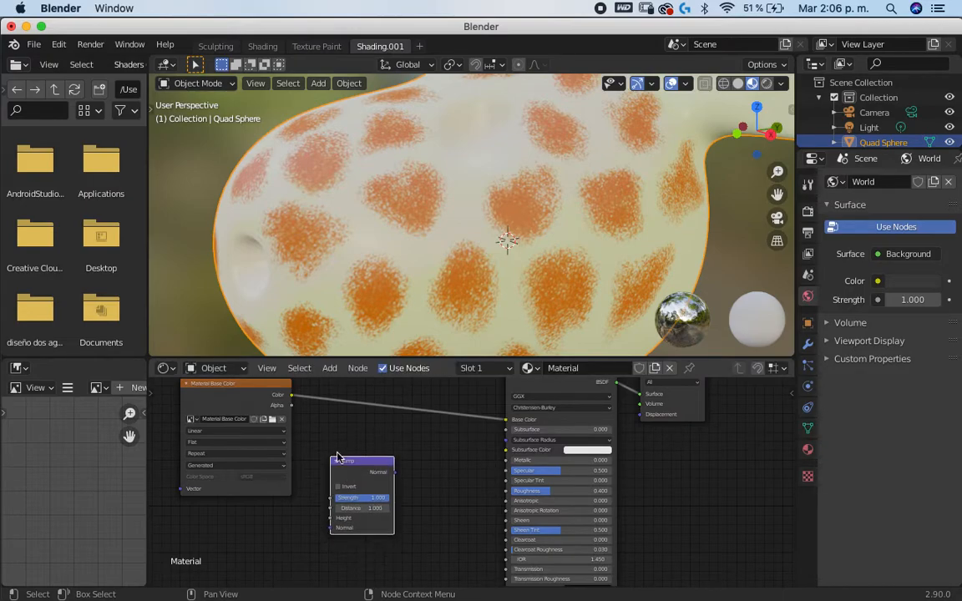
- Link the image texture's Color to the Bump node's Height, and the Bump's Normal output to the Principled BSDF's Normal input
left_click_drag(292, 394, 314, 464)
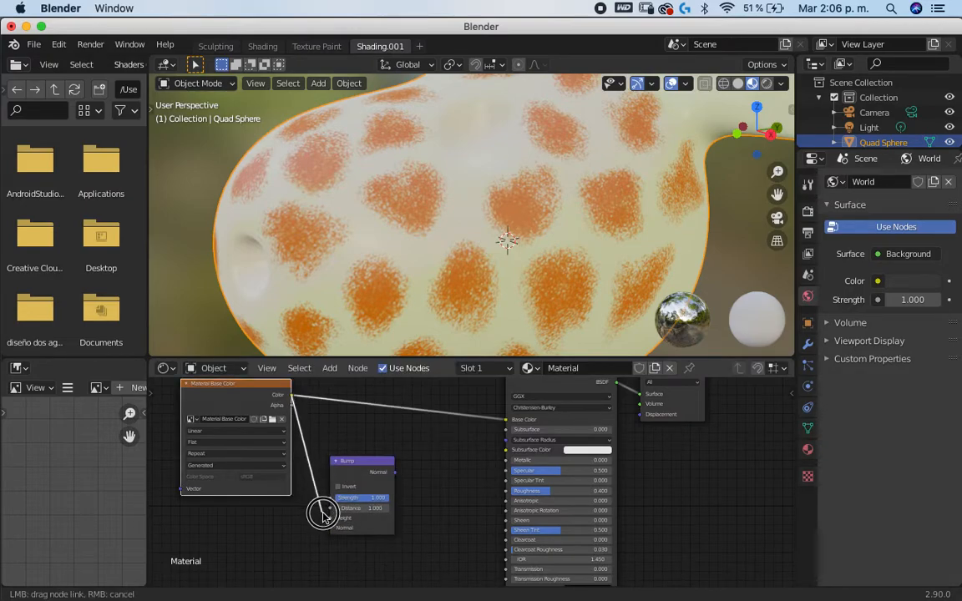
left_click_drag(329, 518, 333, 518)
middle_click_drag(403, 515, 373, 469)
left_click_drag(362, 452, 471, 584)
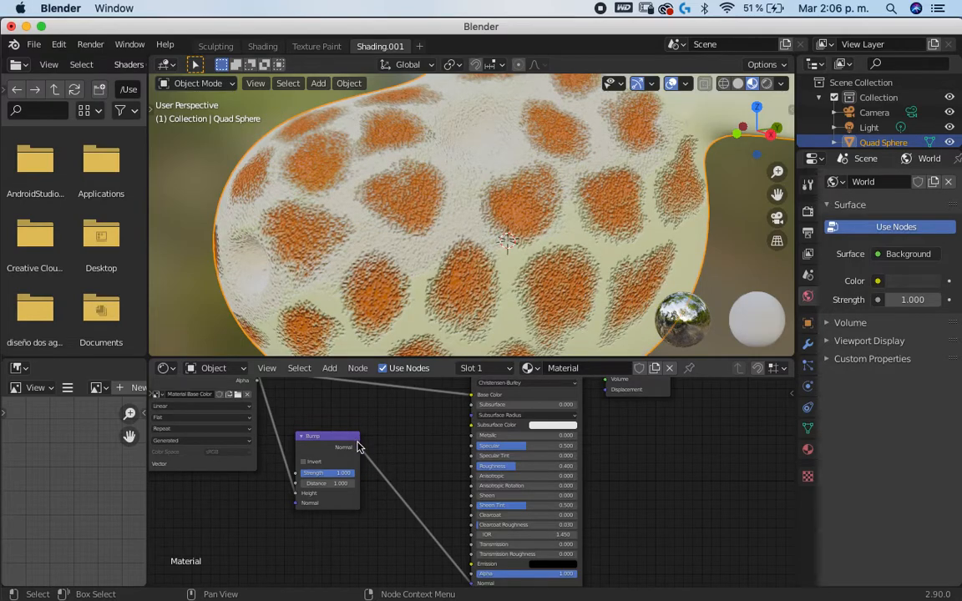
- Tidy the node layout by moving the Bump node beside the Principled BSDF's Normal input and shifting the image texture node
left_click_drag(332, 439, 394, 521)
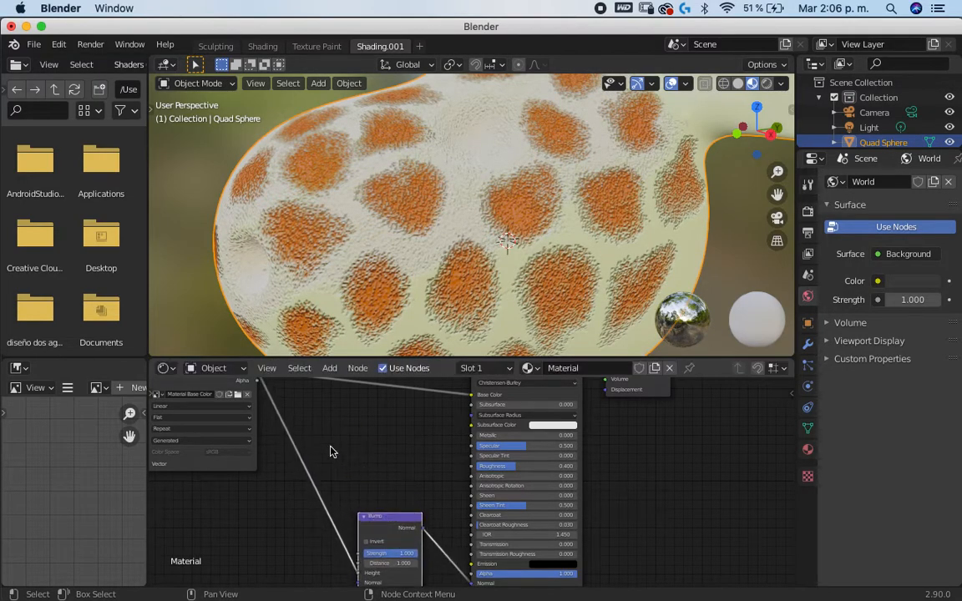
middle_click_drag(251, 387, 296, 433)
left_click_drag(278, 414, 300, 444)
middle_click_drag(443, 552, 408, 463)
scroll(407, 464, "up", 5)
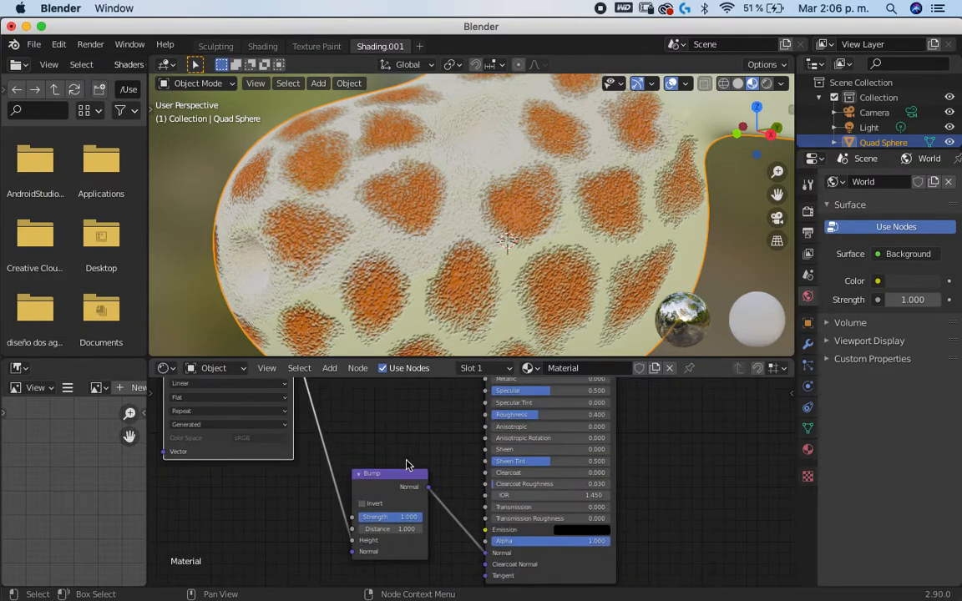
scroll(395, 446, "up", 1)
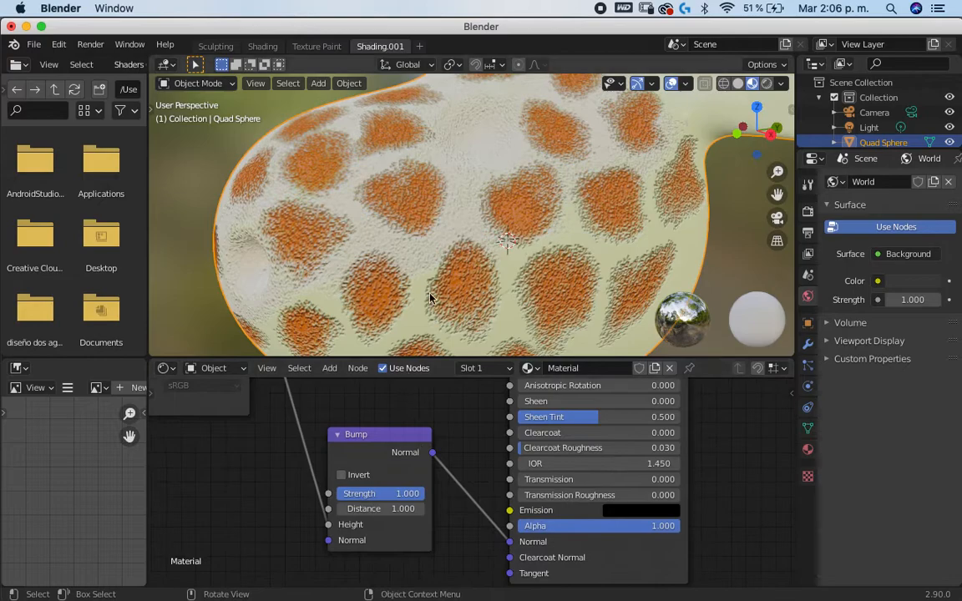
- Try the Bump node with Invert enabled, lower its Strength to 0.650, and disable Invert again
left_click(341, 475)
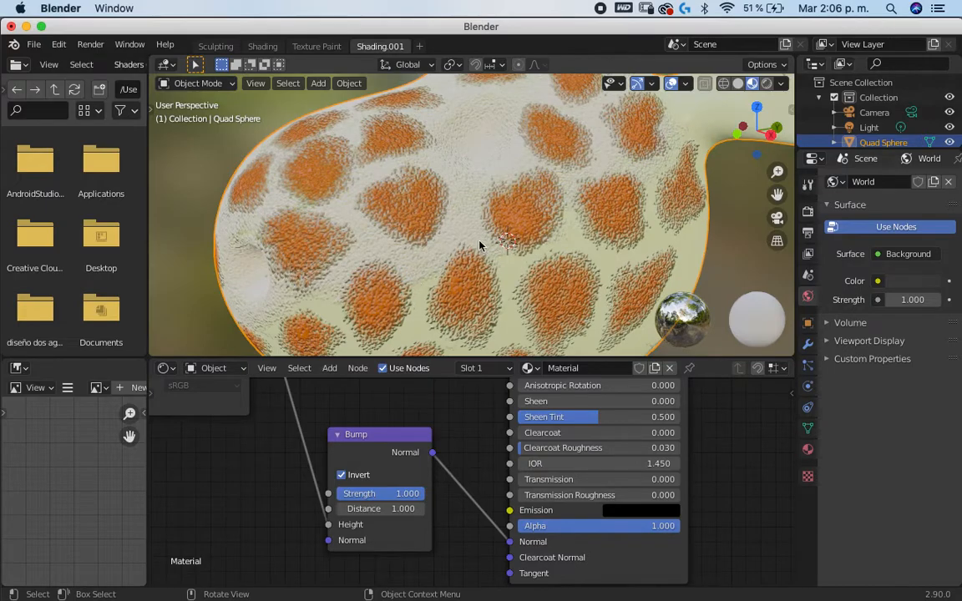
scroll(470, 253, "up", 6)
scroll(471, 257, "down", 5)
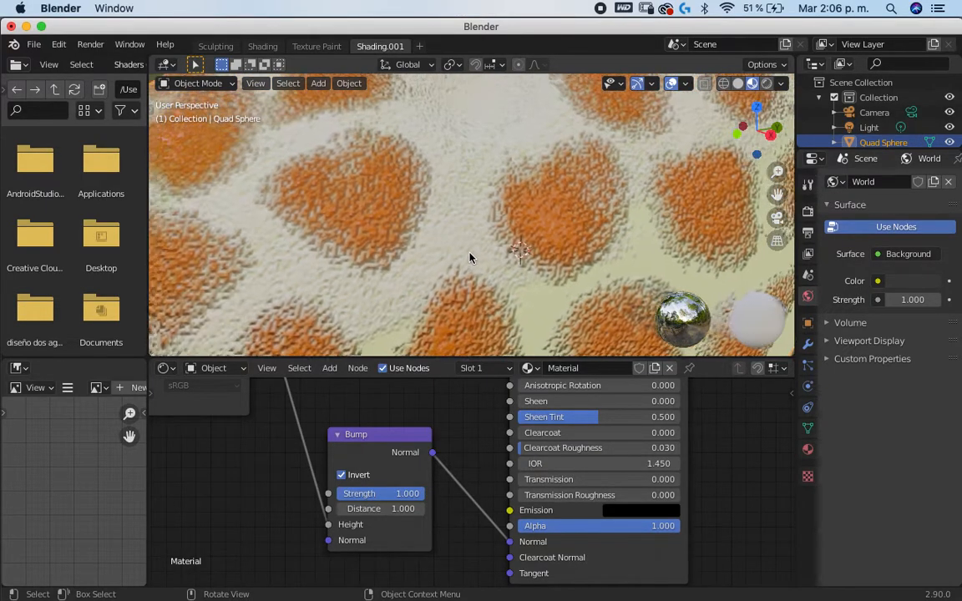
scroll(469, 258, "up", 3)
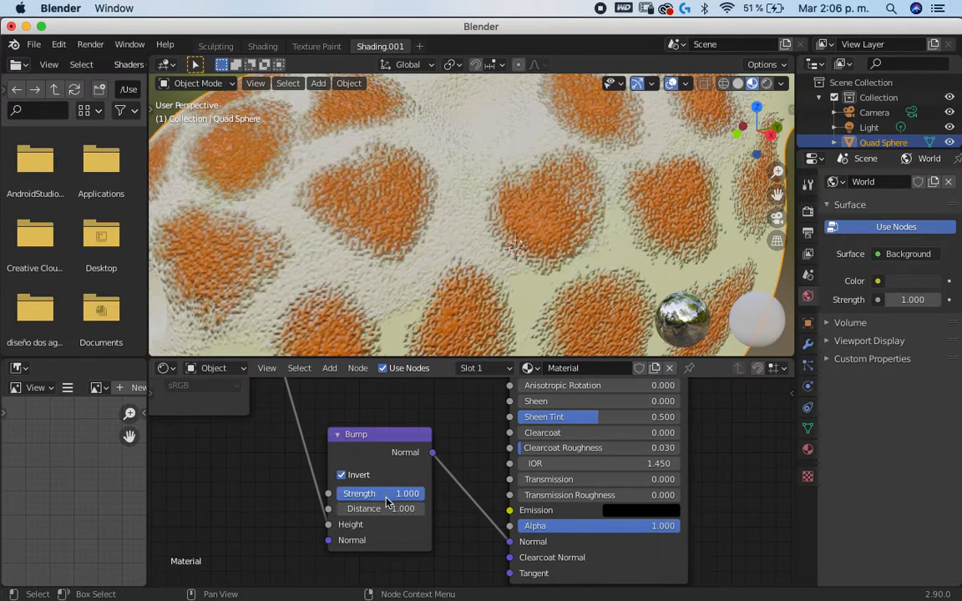
mouse_move(391, 500)
left_mouse_down()
mouse_move(334, 491)
mouse_move(365, 491)
mouse_move(355, 492)
left_mouse_up()
left_click(341, 475)
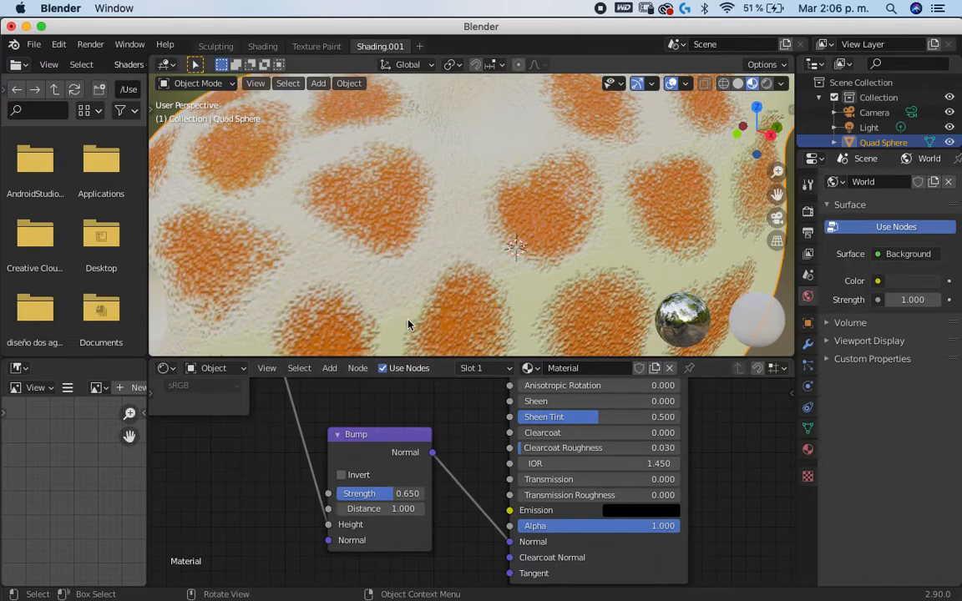
scroll(401, 299, "up", 5)
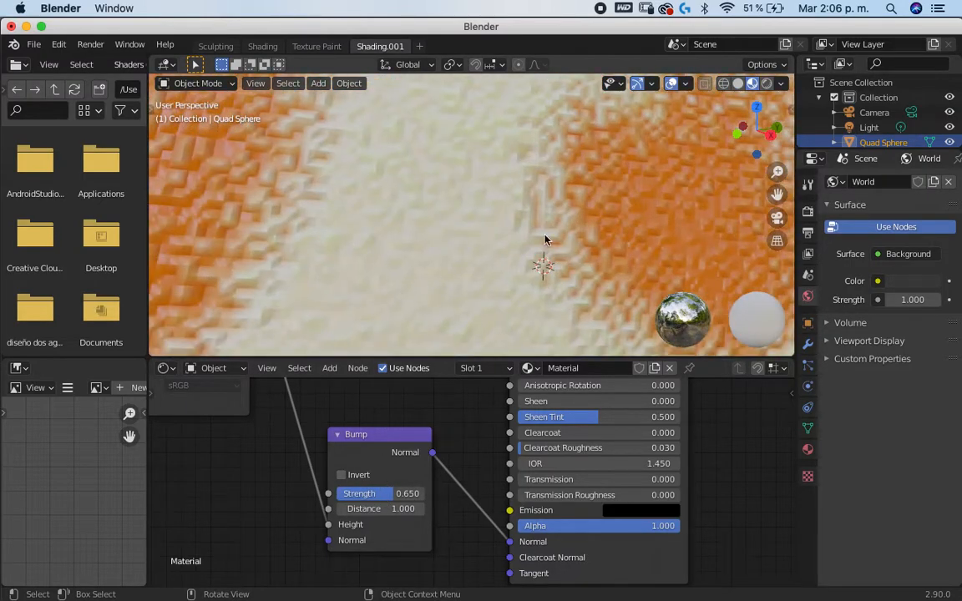
scroll(625, 204, "down", 6)
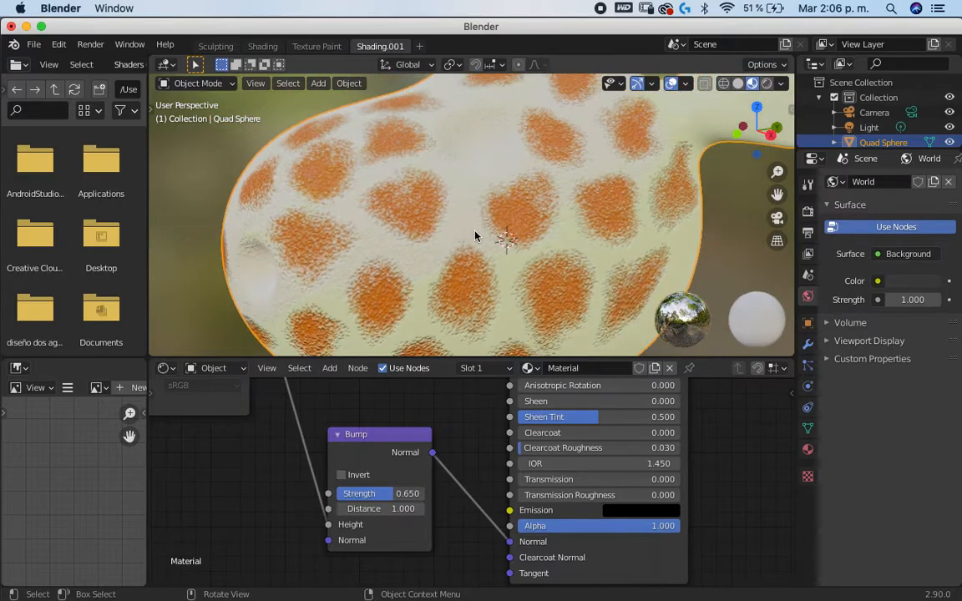
- Reduce the Bump node's Strength to 0.300 for a subtler relief on the giraffe's skin
left_click_drag(385, 497, 355, 495)
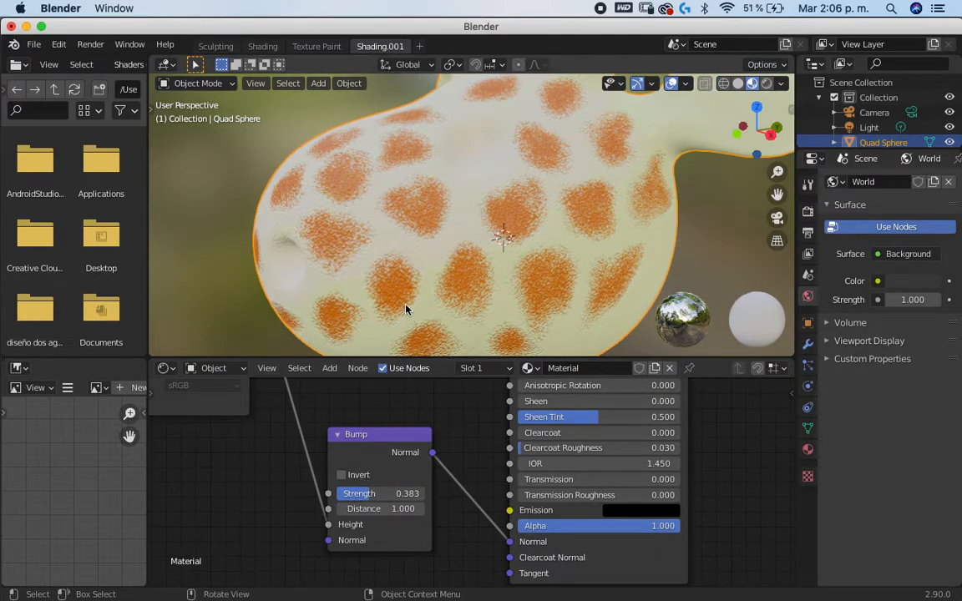
scroll(376, 256, "up", 5)
left_click_drag(362, 499, 393, 496)
scroll(449, 253, "down", 4)
scroll(453, 234, "up", 3)
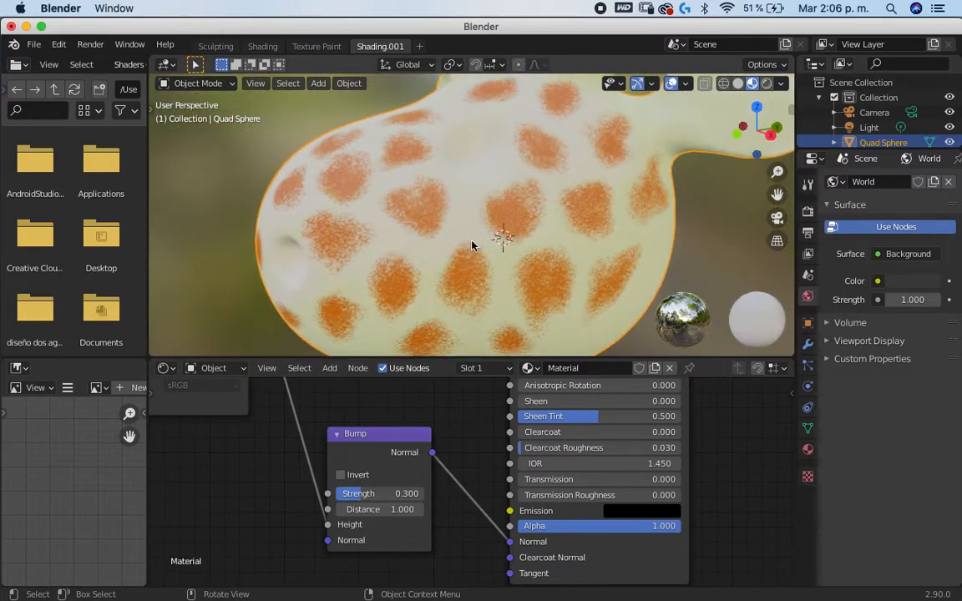
- Try a Clearcoat of 0.327 with a Clearcoat Roughness of 0.066 on the Principled BSDF
left_click_drag(554, 433, 557, 438)
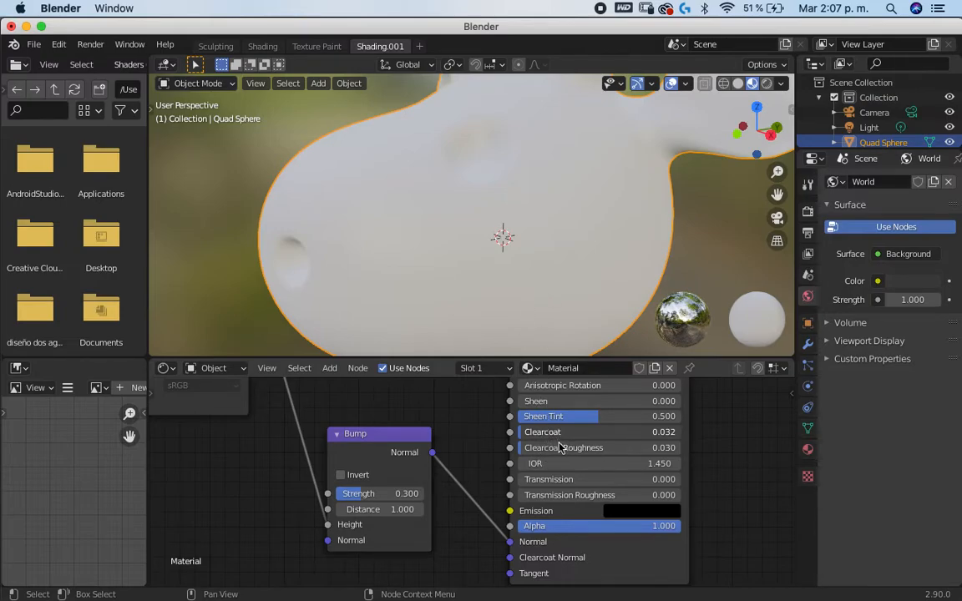
left_click_drag(557, 434, 608, 432)
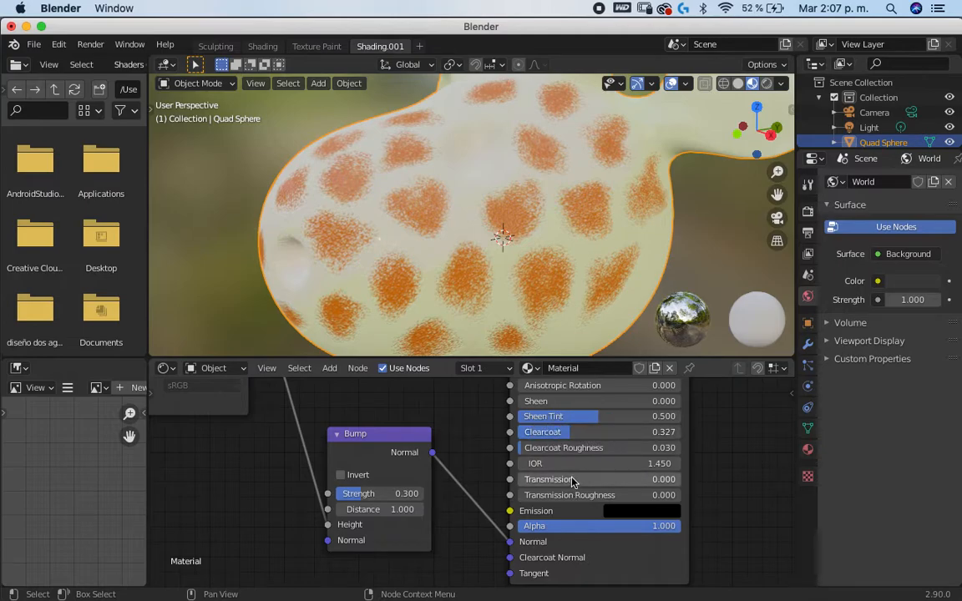
left_click_drag(558, 448, 586, 448)
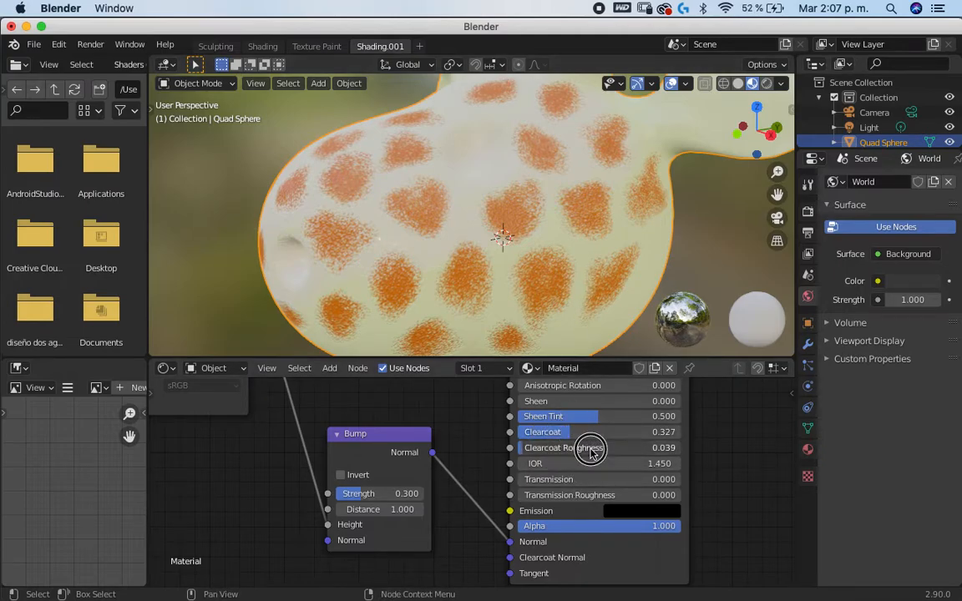
middle_click_drag(558, 223, 554, 258)
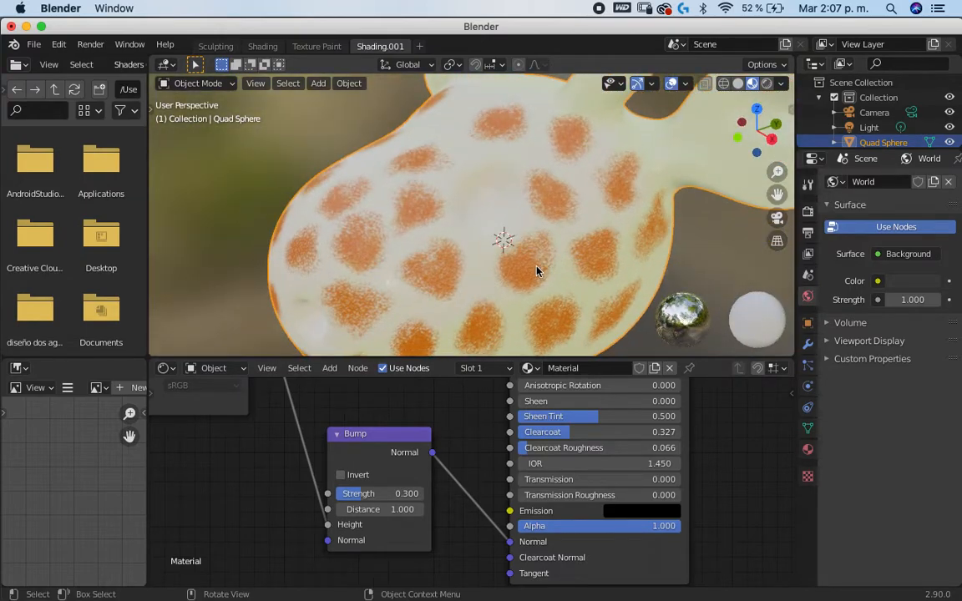
scroll(534, 274, "up", 1)
scroll(636, 476, "up", 3)
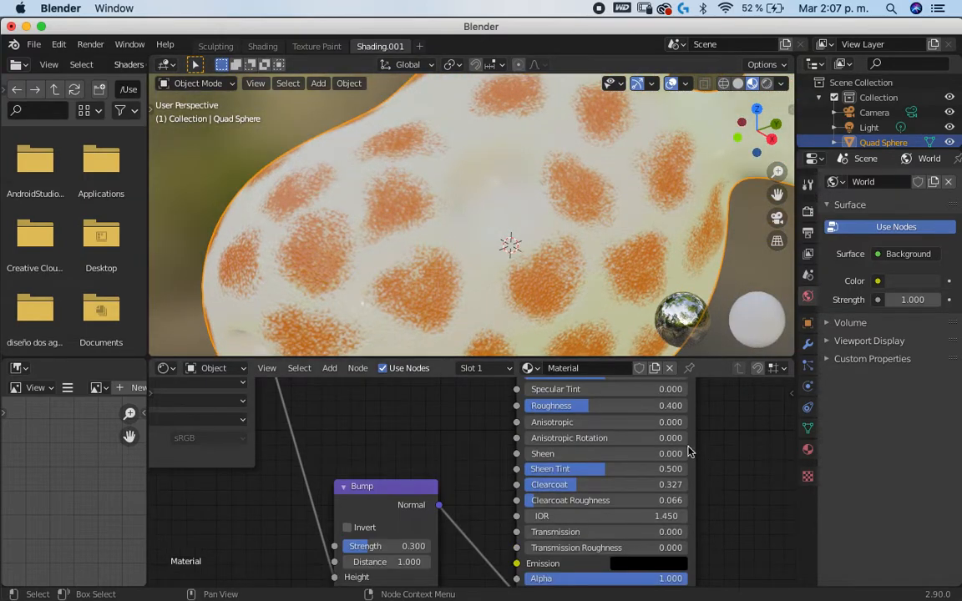
- Set the Principled BSDF's Clearcoat to 0.686 and its Clearcoat Roughness to 0.253
scroll(680, 451, "up", 2)
scroll(645, 448, "up", 1)
left_click_drag(576, 415, 583, 418)
scroll(583, 443, "down", 4)
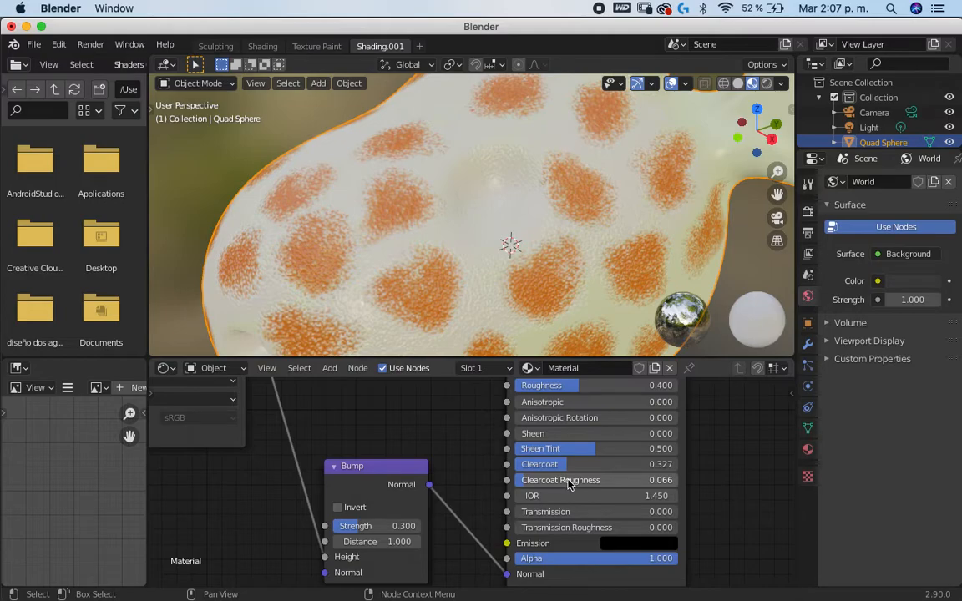
left_click_drag(579, 464, 642, 469)
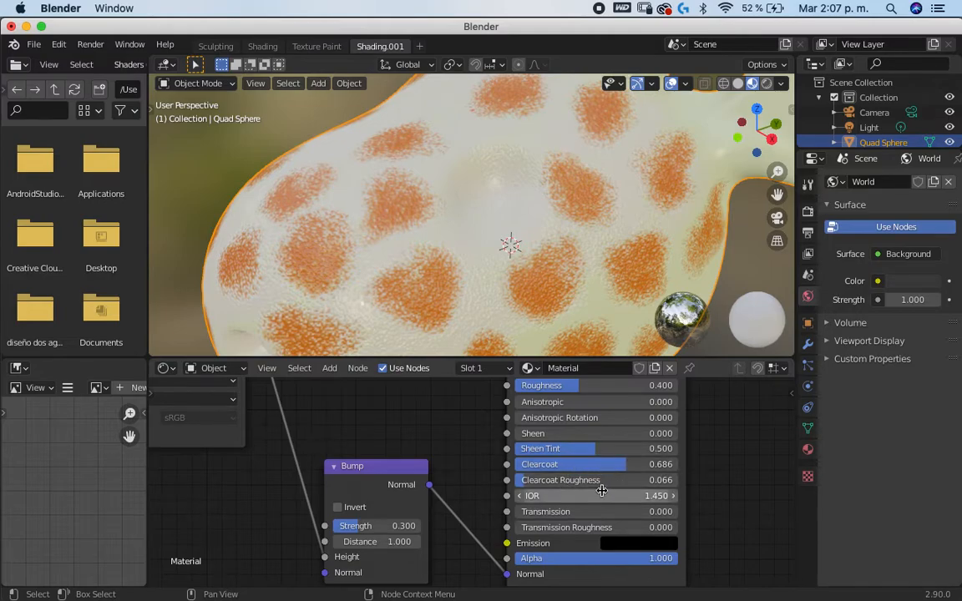
left_click_drag(590, 490, 628, 483)
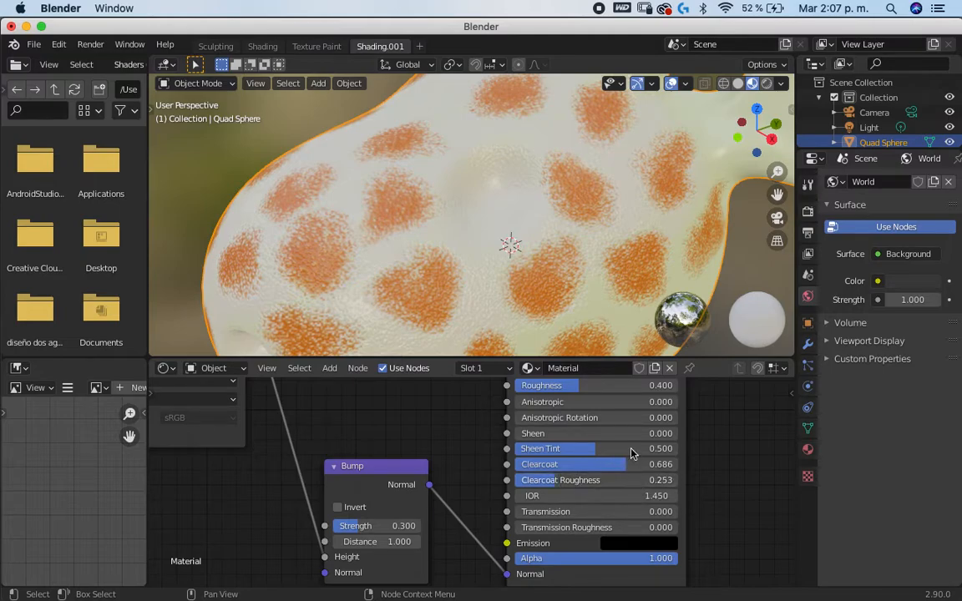
middle_click_drag(431, 254, 417, 226)
scroll(418, 226, "up", 6)
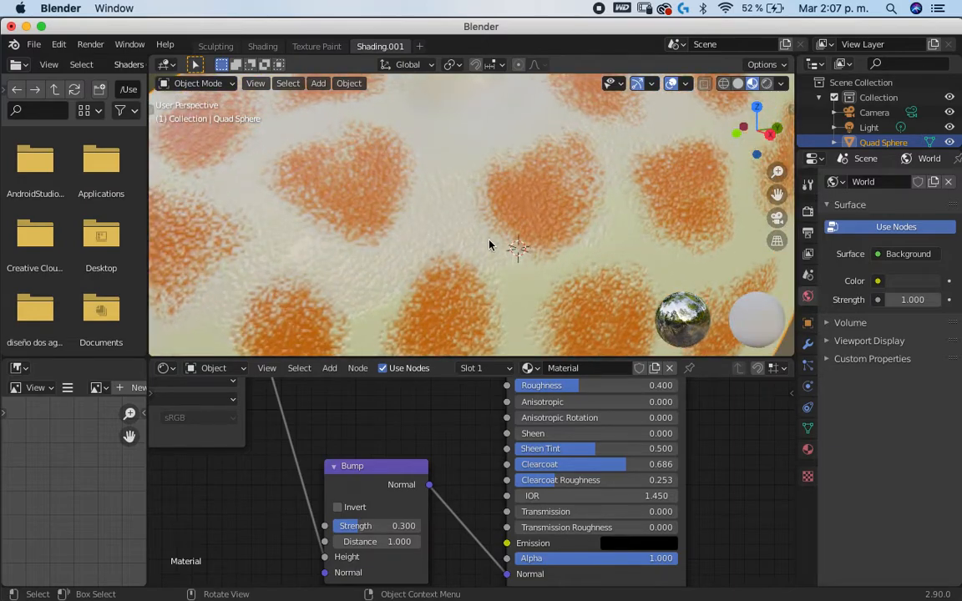
- Switch the giraffe head to Texture Paint mode within the shading workspace
left_click(196, 84)
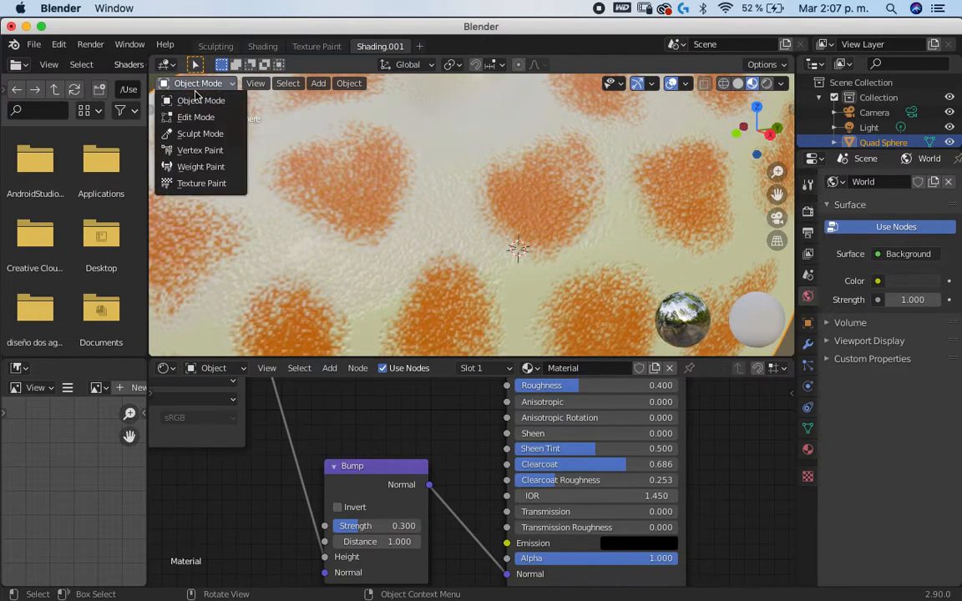
left_click(200, 184)
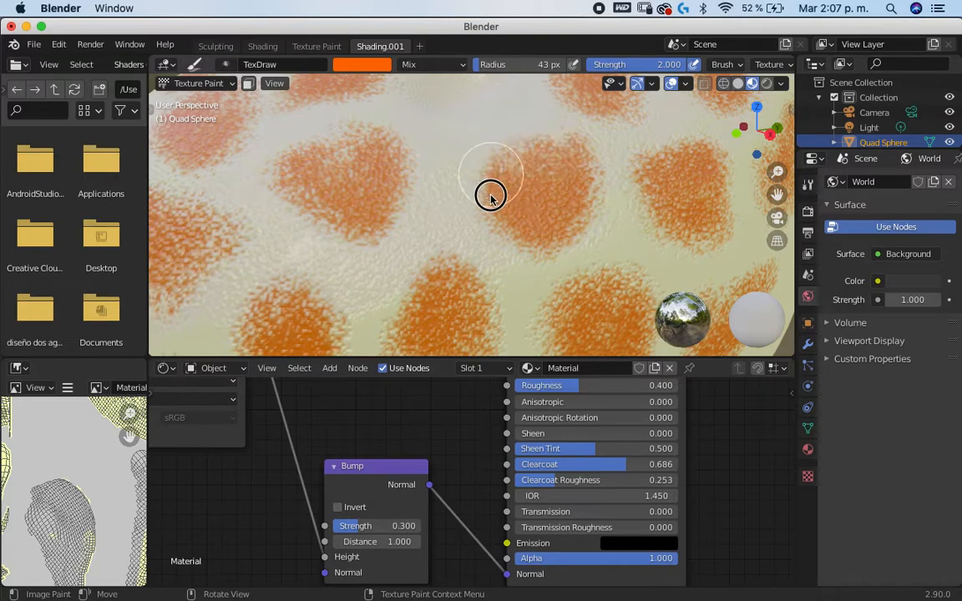
scroll(587, 243, "down", 5)
scroll(579, 236, "up", 1)
mouse_move(542, 237)
middle_mouse_down("shift")
mouse_move(462, 284)
mouse_move(556, 235)
middle_mouse_up("shift")
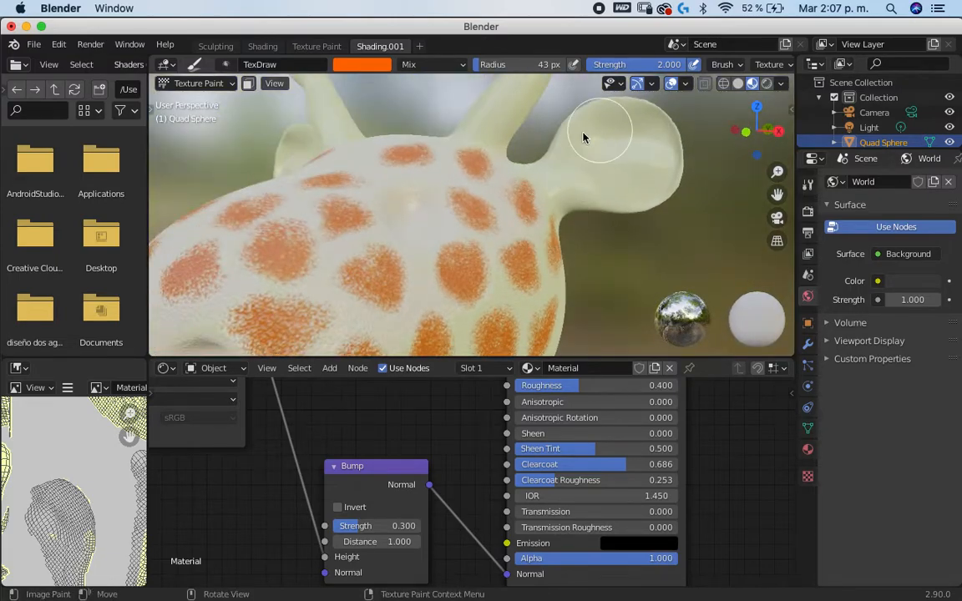
- Paint four orange spots inside the giraffe's ear with the 43 px TexDraw brush at strength 2.000
left_click_drag(573, 153, 577, 152)
left_click_drag(628, 117, 623, 133)
left_click_drag(655, 169, 659, 172)
mouse_move(611, 191)
left_mouse_down()
mouse_move(597, 193)
mouse_move(602, 199)
left_mouse_up()
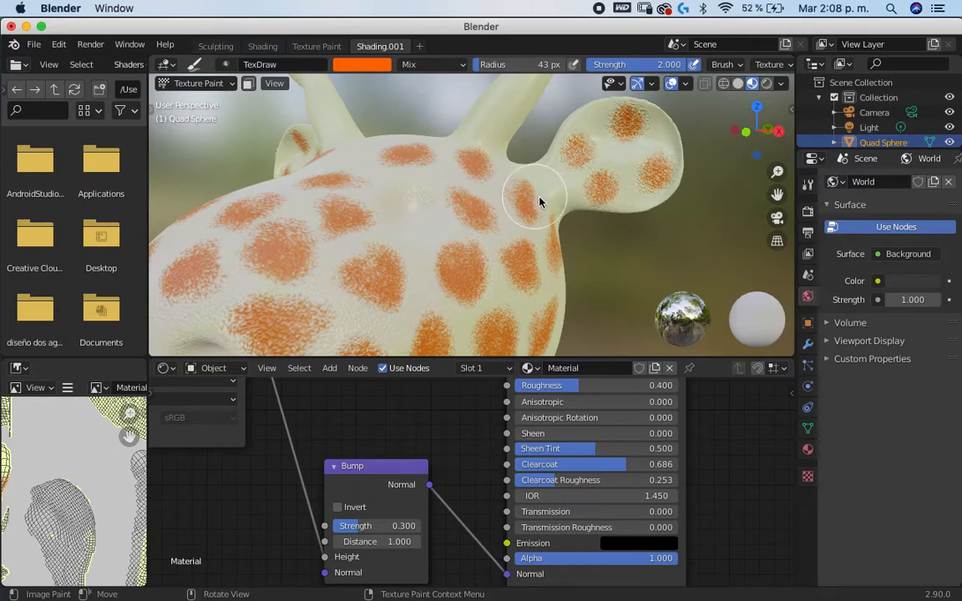
mouse_move(577, 236)
middle_mouse_down()
mouse_move(495, 270)
mouse_move(563, 260)
mouse_move(537, 150)
middle_mouse_up()
middle_click_drag(553, 222, 611, 178)
middle_click_drag(634, 222, 593, 237)
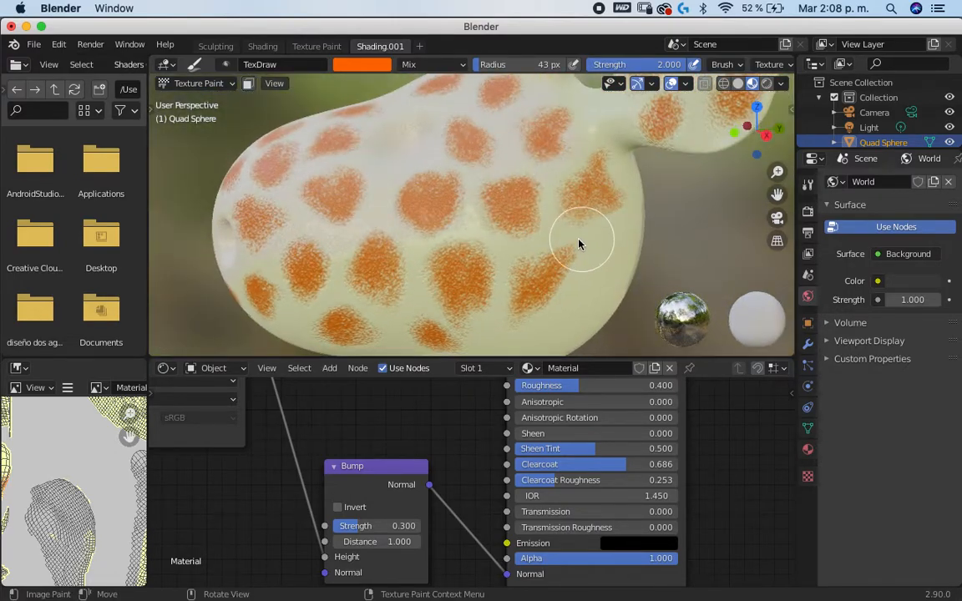
- Switch to Photoshop and show the black Capa 0 layer beneath the white speckle layer
key("ctrl+Right")
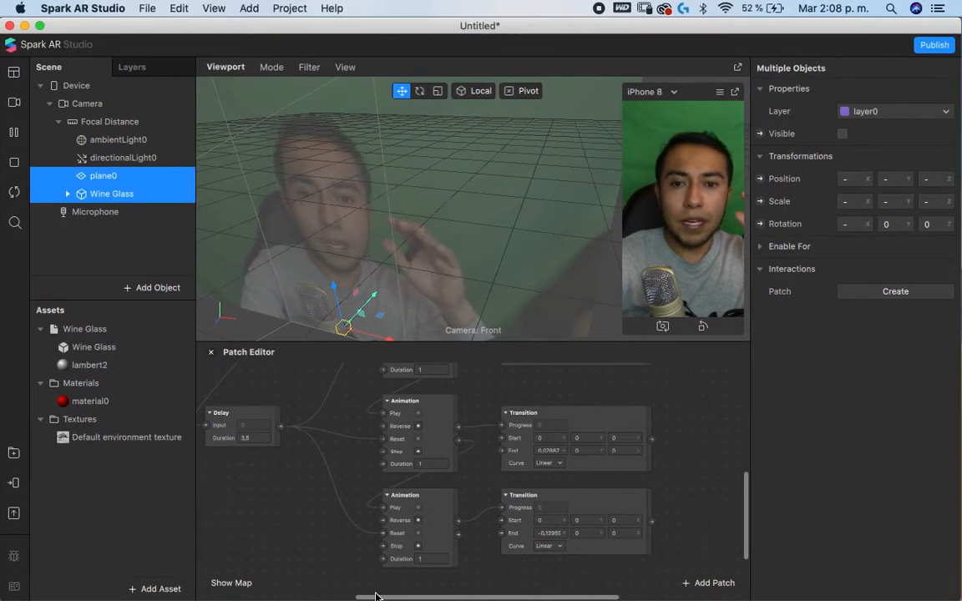
left_click(292, 579)
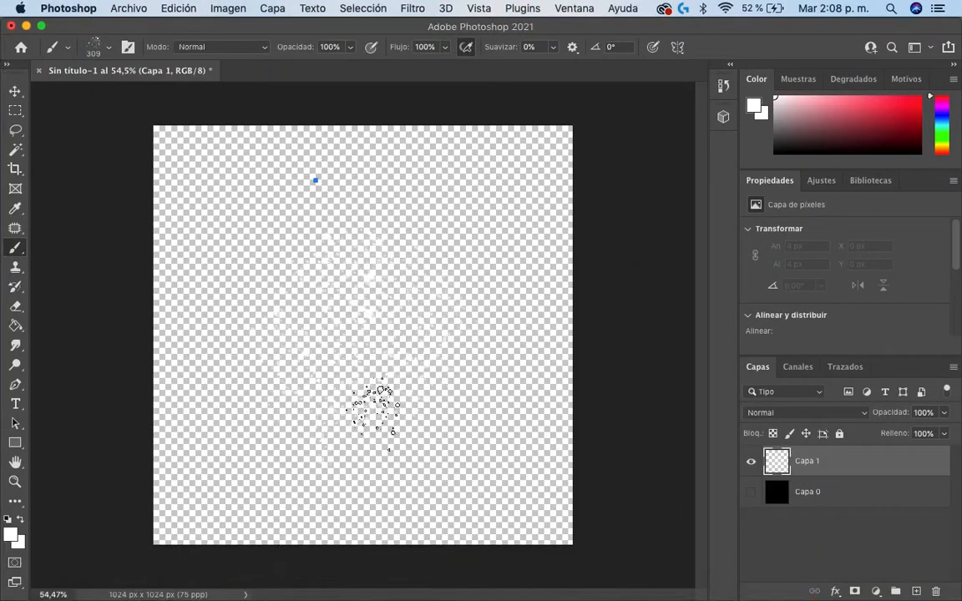
left_click(751, 493)
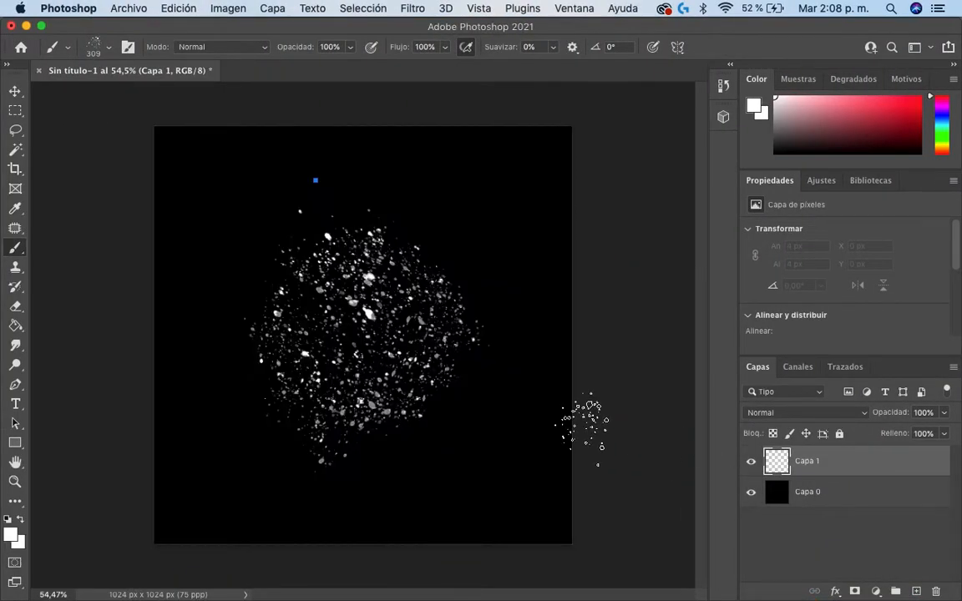
- Switch to Chrome and examine the spots and skin relief of the Giraffe Animated model on Sketchfab up close
key("ctrl+Right")
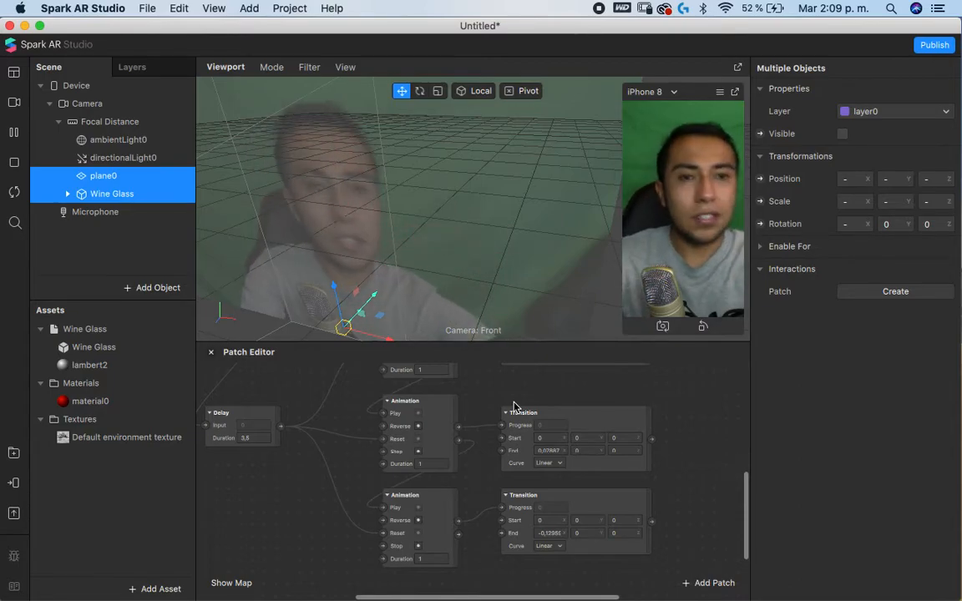
key("ctrl+Left")
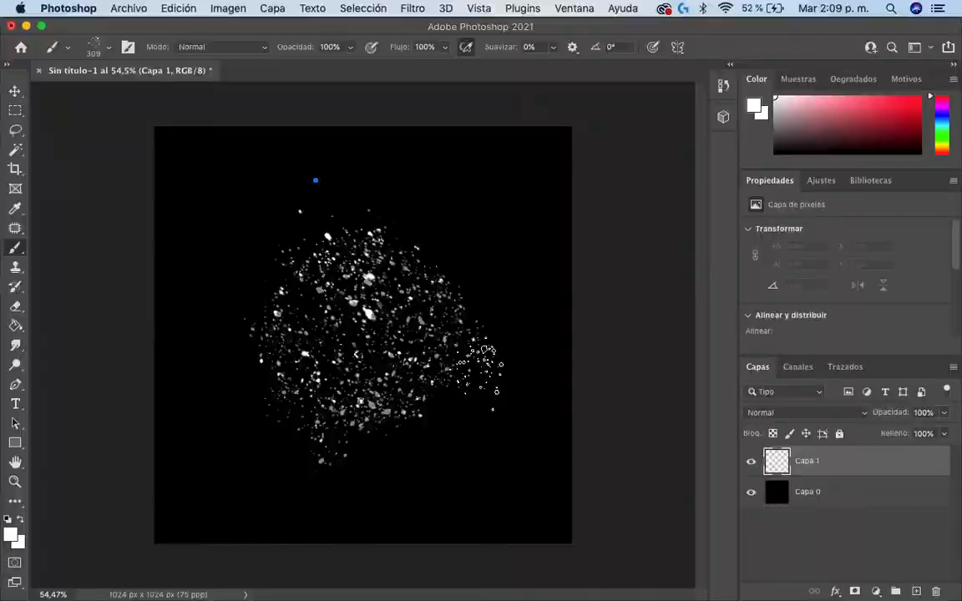
key("ctrl+Left")
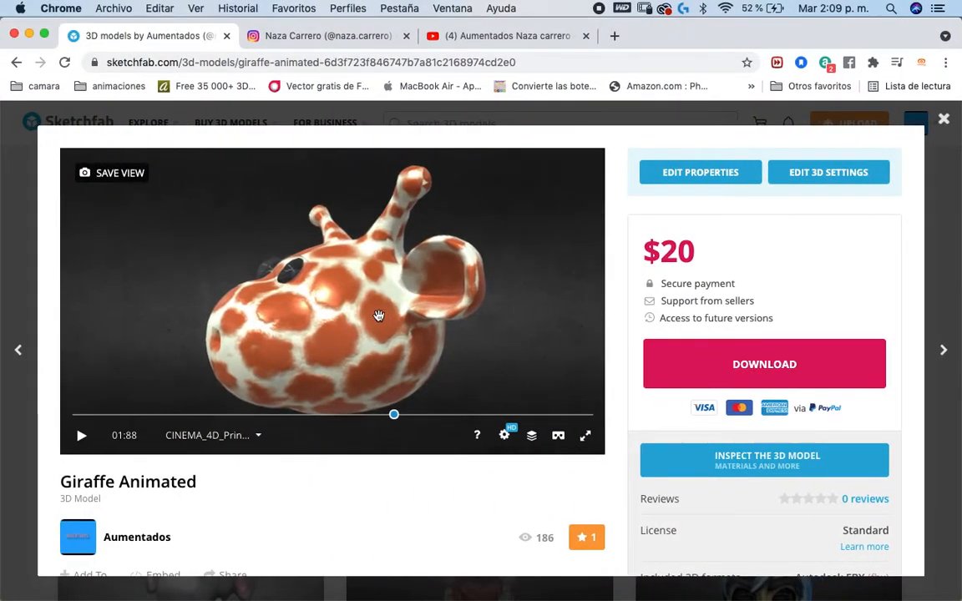
left_click_drag(318, 338, 412, 327)
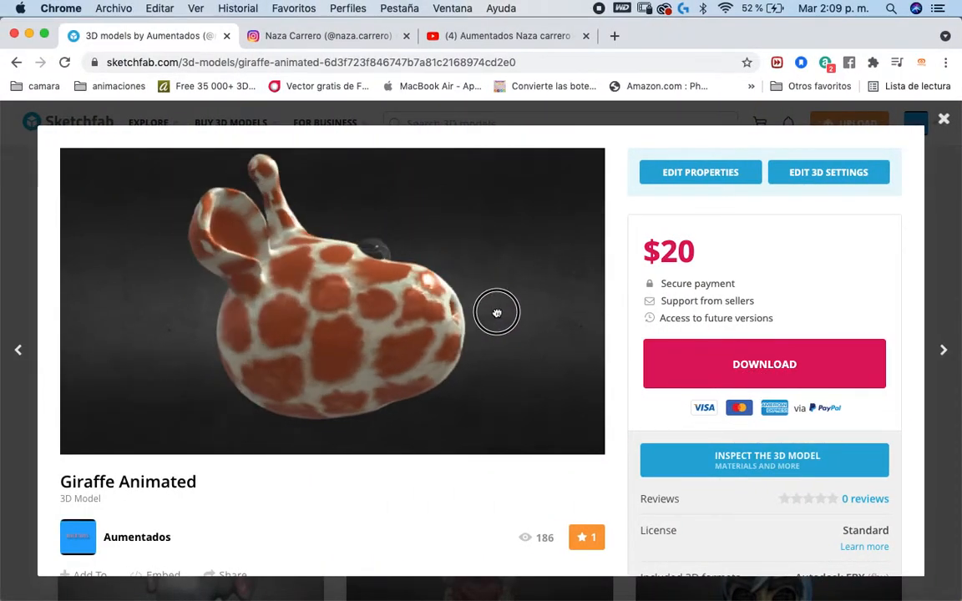
scroll(448, 306, "up", 10)
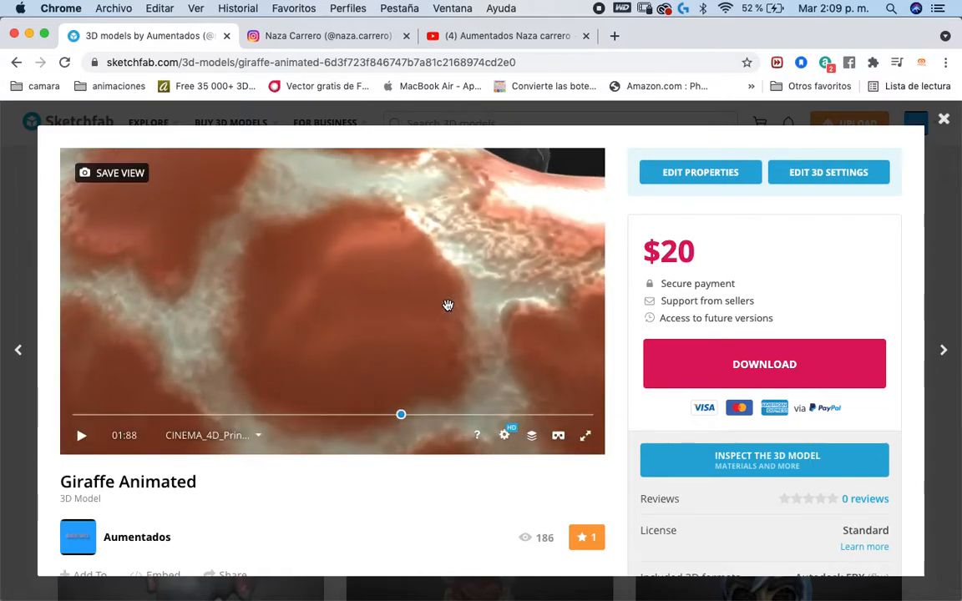
scroll(447, 306, "down", 2)
left_click_drag(448, 306, 354, 331)
scroll(426, 268, "down", 5)
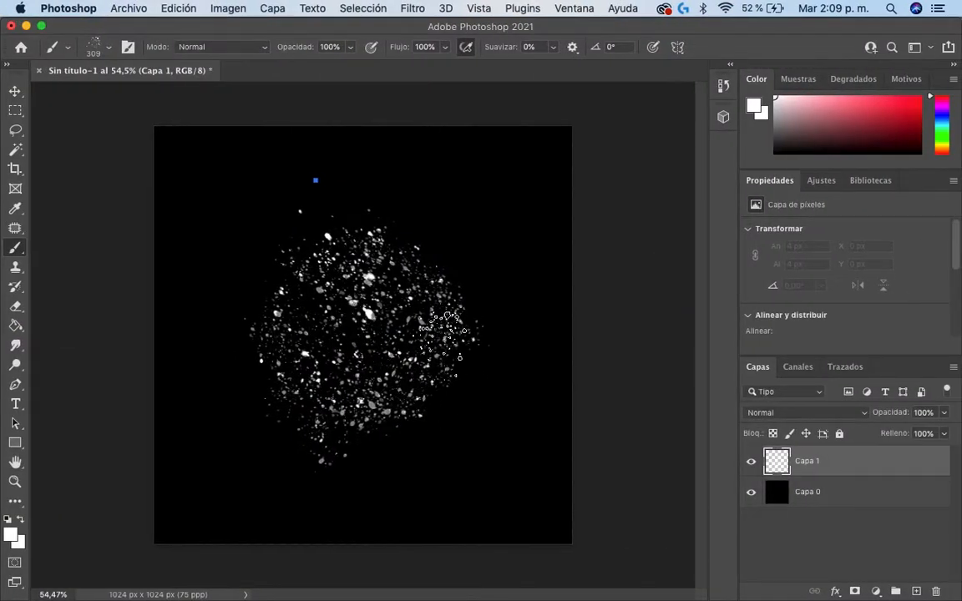
- Switch to the panetara completo2 project in Spark AR Studio and resume its simulator preview
key("ctrl+Right")
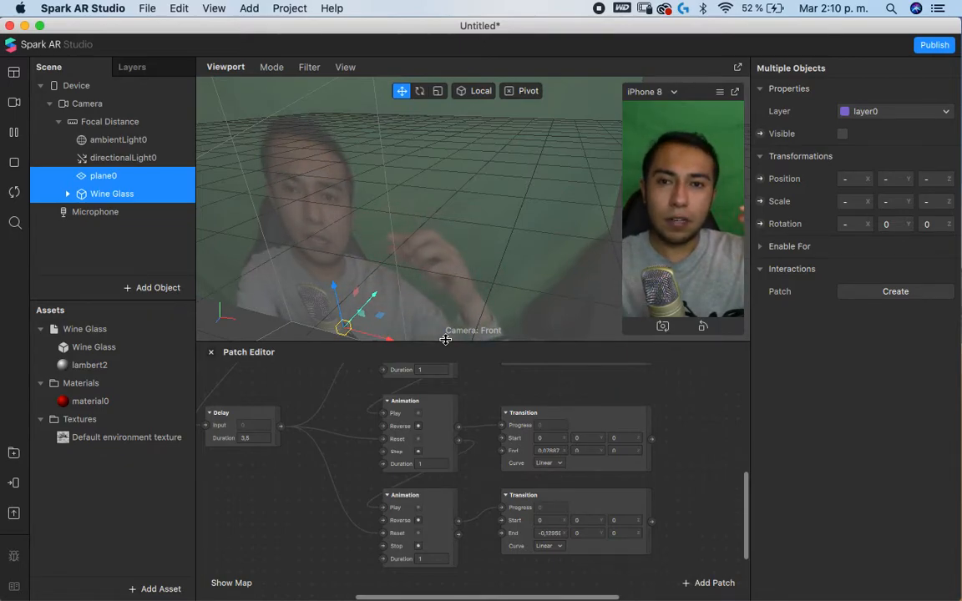
key("ctrl+Up")
left_click(519, 277)
left_click(174, 586)
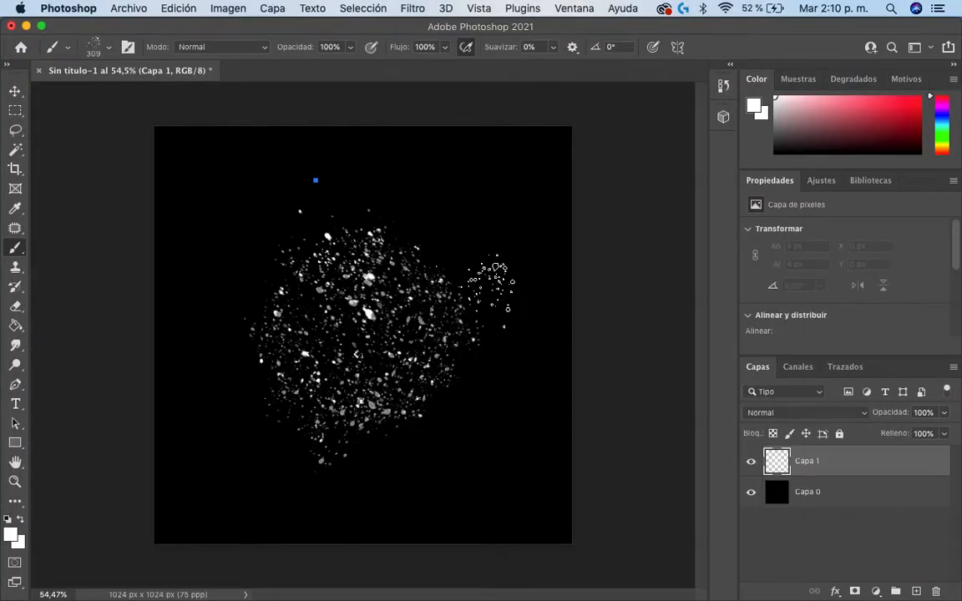
key("ctrl+Up")
left_click(256, 237)
left_click(14, 132)
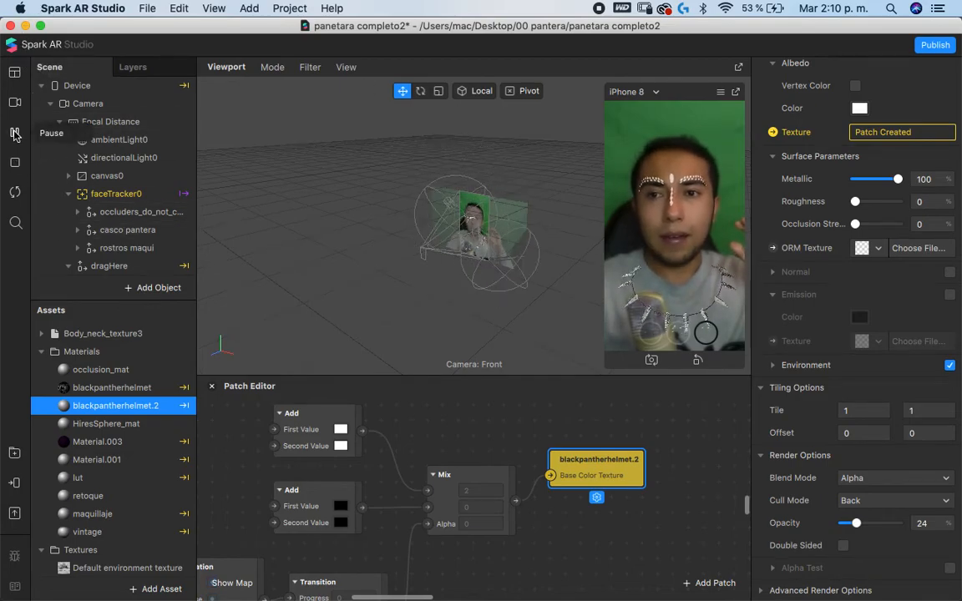
left_click(147, 8)
mouse_move(249, 120)
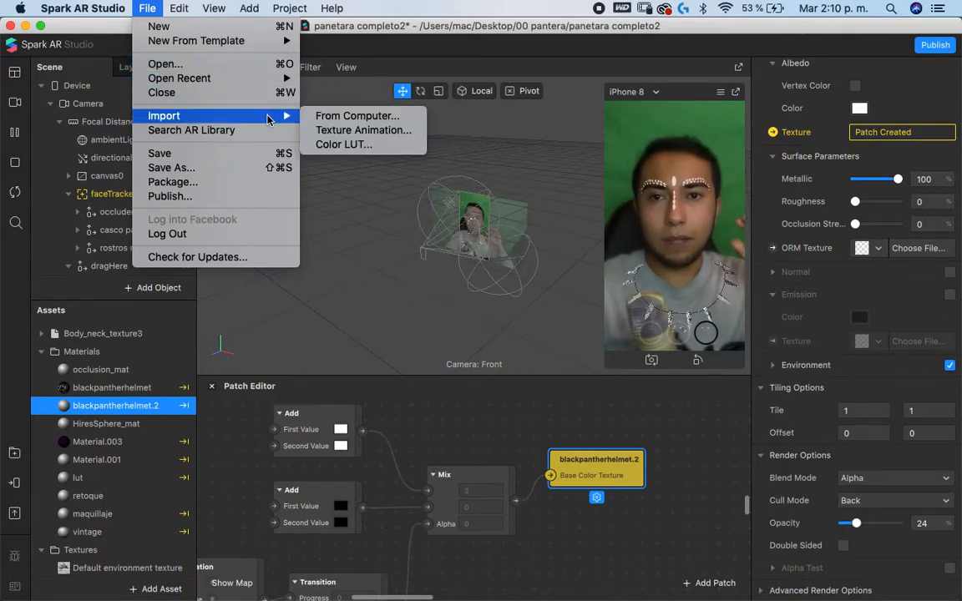
mouse_move(265, 44)
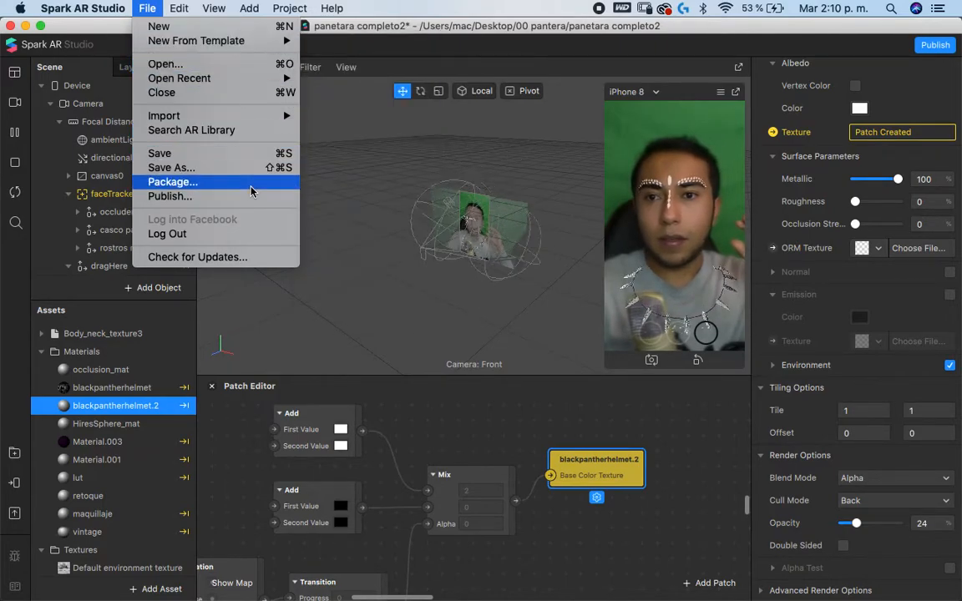
mouse_move(261, 81)
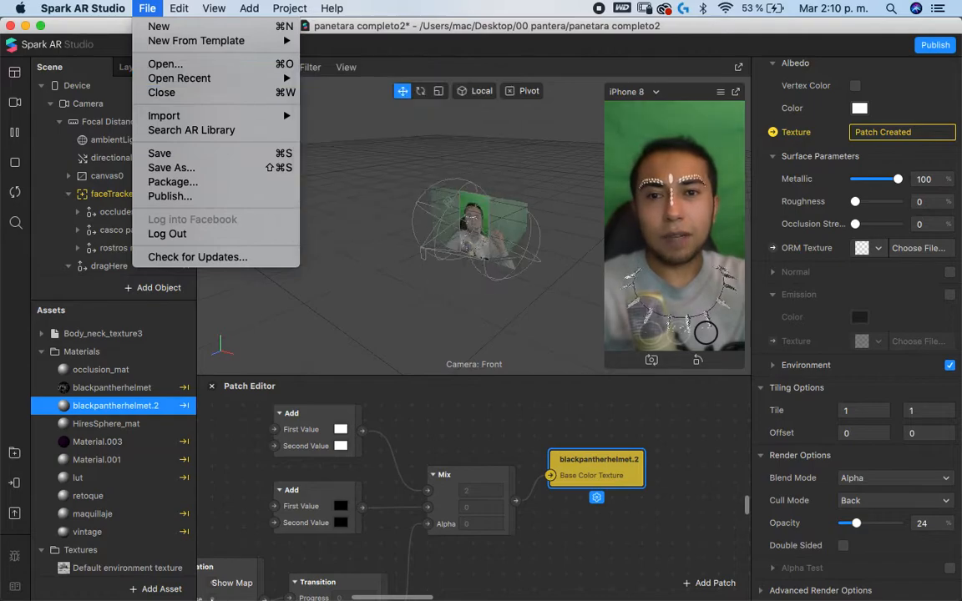
- Switch to Chrome, close the Giraffe Animated model and open the Ahsoka face model from the Sketchfab profile
left_click(227, 511)
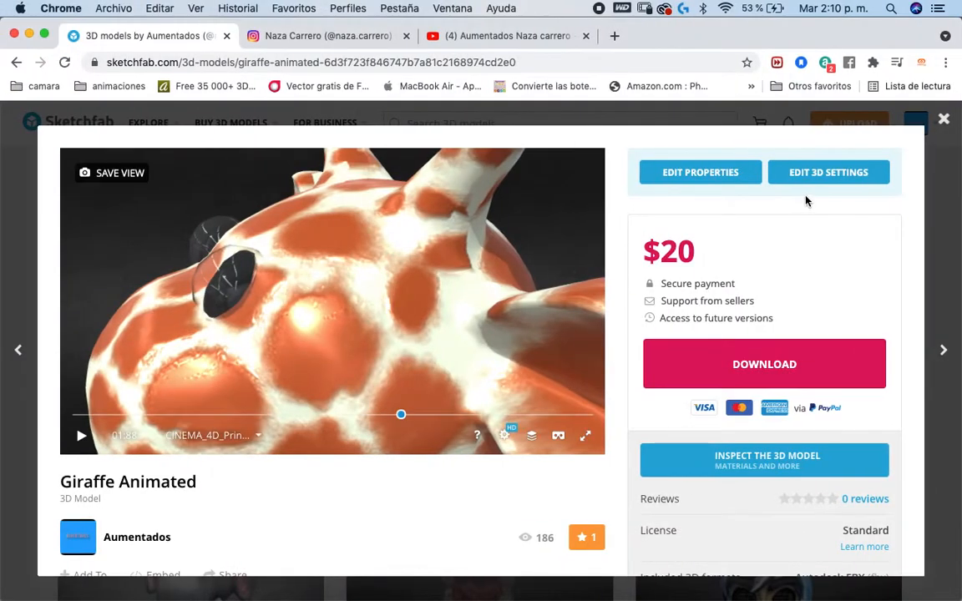
left_click(944, 119)
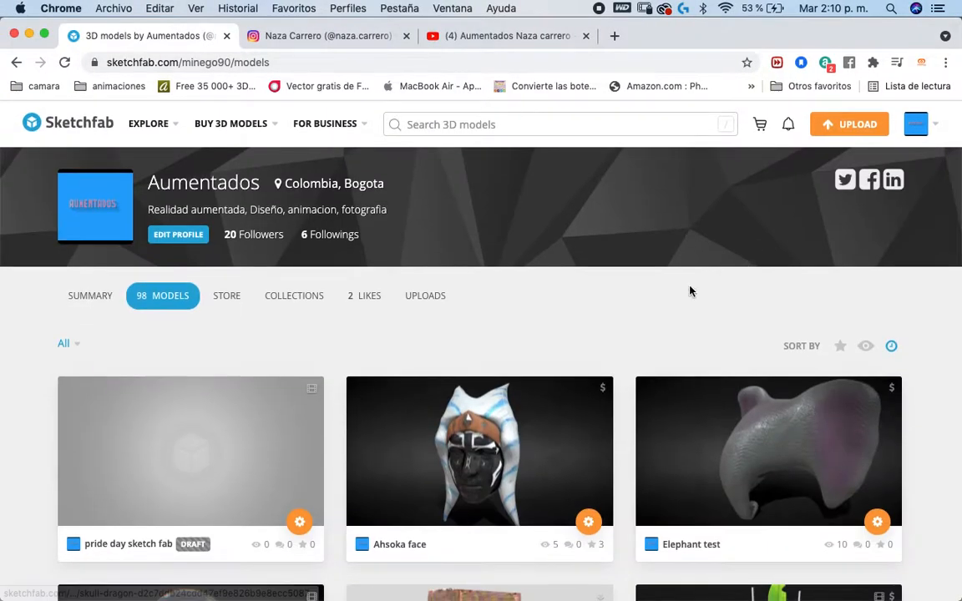
left_click(506, 425)
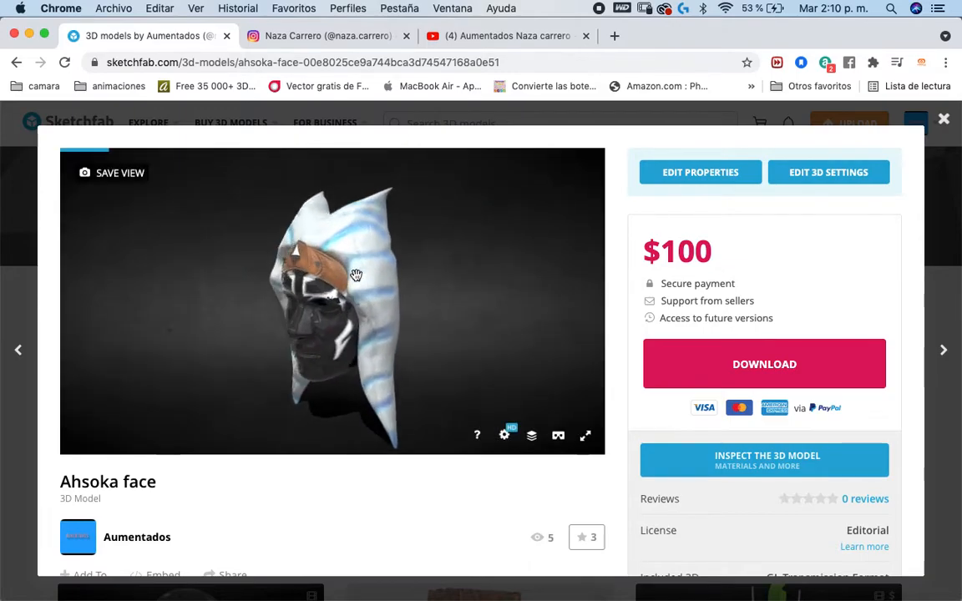
- Examine the Ahsoka face model's headband, stripe and mask textures up close and from several sides
scroll(356, 275, "up", 3)
scroll(444, 237, "up", 5)
mouse_move(444, 237)
left_mouse_down()
mouse_move(361, 253)
mouse_move(391, 346)
mouse_move(499, 365)
mouse_move(550, 298)
mouse_move(530, 271)
mouse_move(500, 263)
mouse_move(402, 279)
mouse_move(326, 216)
left_mouse_up()
scroll(261, 178, "up", 5)
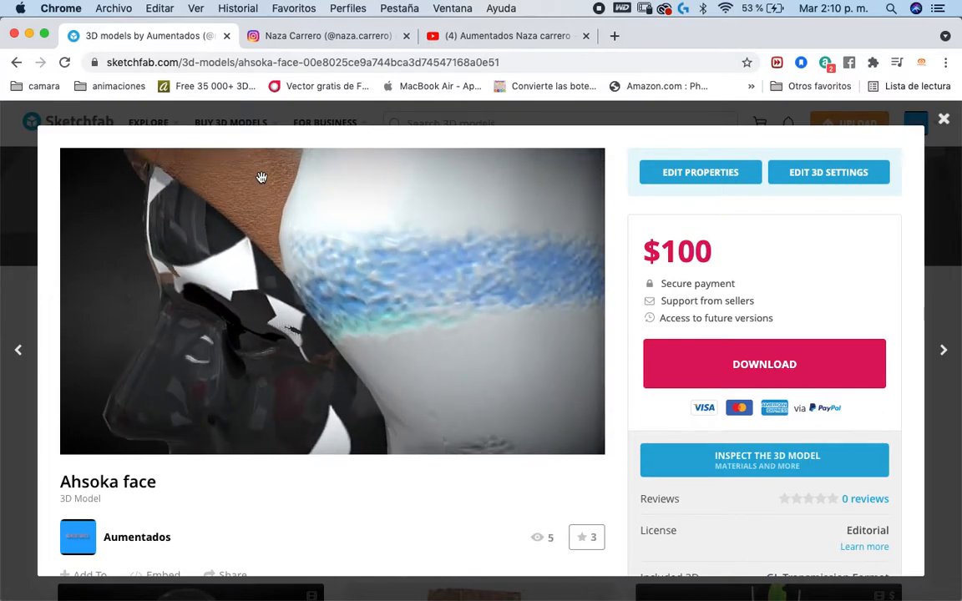
mouse_move(263, 268)
left_mouse_down()
mouse_move(343, 398)
mouse_move(364, 303)
left_mouse_up()
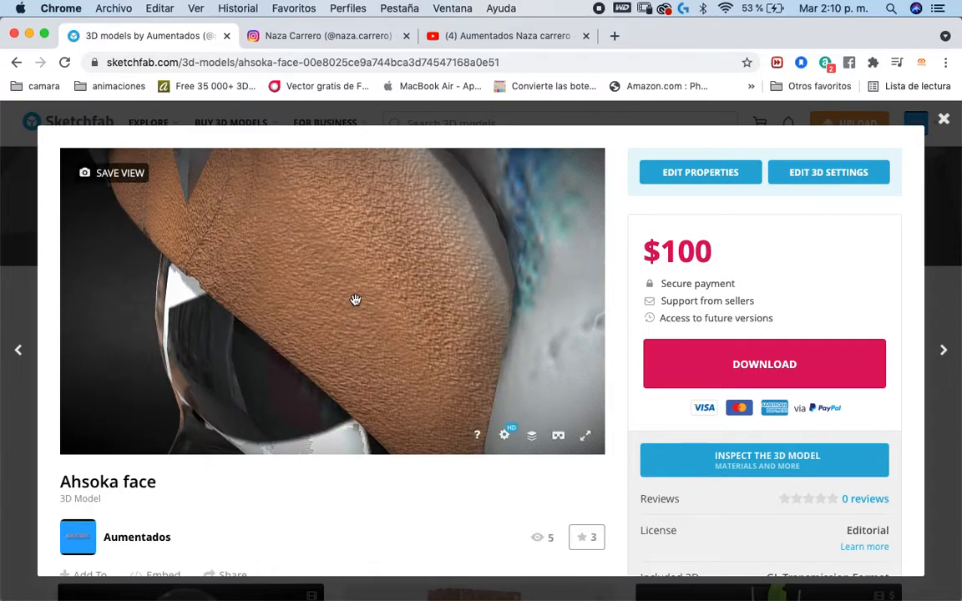
mouse_move(354, 312)
left_mouse_down()
mouse_move(382, 294)
mouse_move(346, 324)
mouse_move(351, 337)
mouse_move(423, 365)
mouse_move(479, 335)
mouse_move(408, 339)
mouse_move(354, 318)
mouse_move(417, 296)
mouse_move(489, 290)
mouse_move(440, 304)
mouse_move(374, 300)
mouse_move(388, 315)
left_mouse_up()
double_click(344, 333)
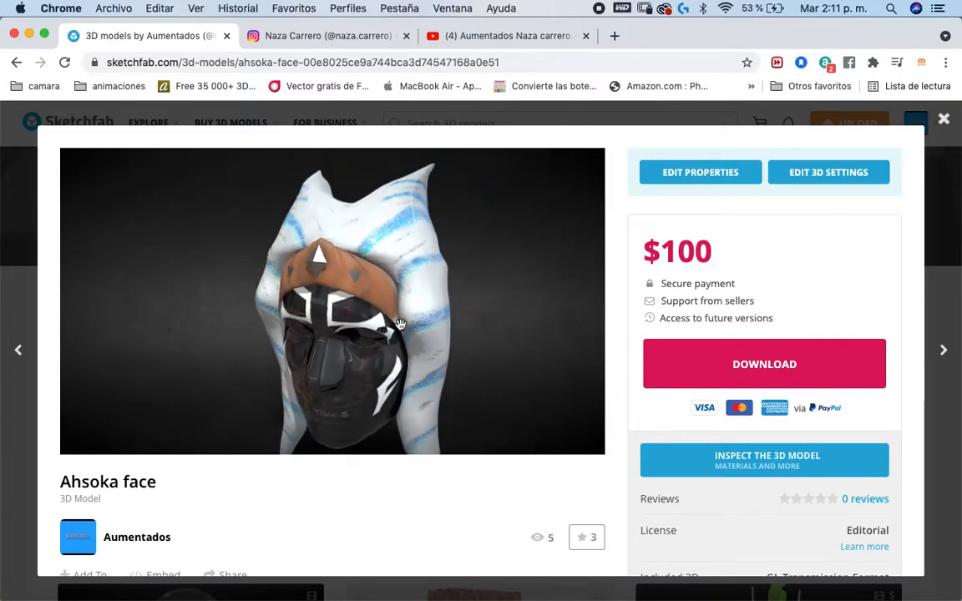
left_click_drag(339, 347, 360, 343)
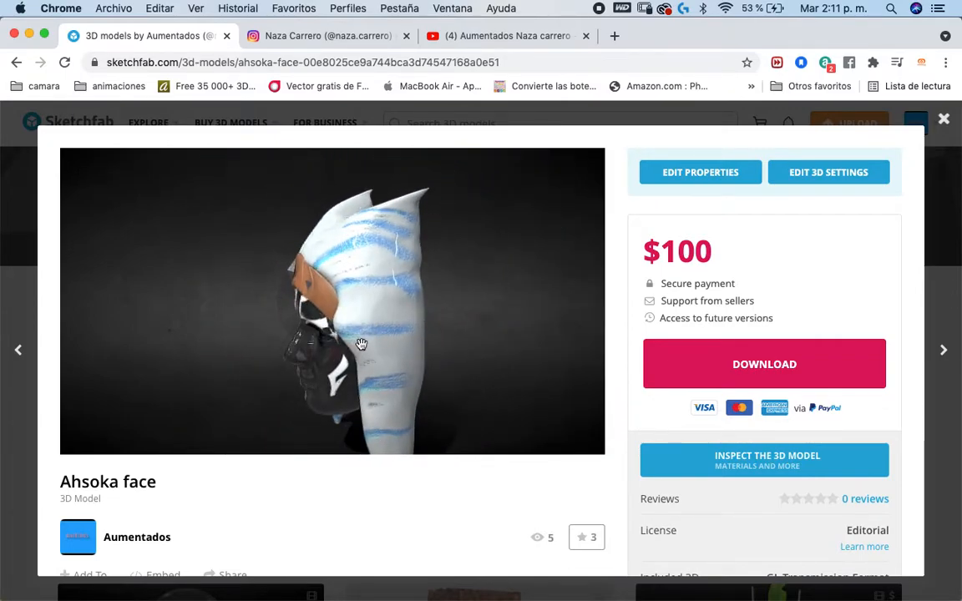
- Switch back to Blender and change the giraffe head from Texture Paint to Edit Mode
key("ctrl+Right")
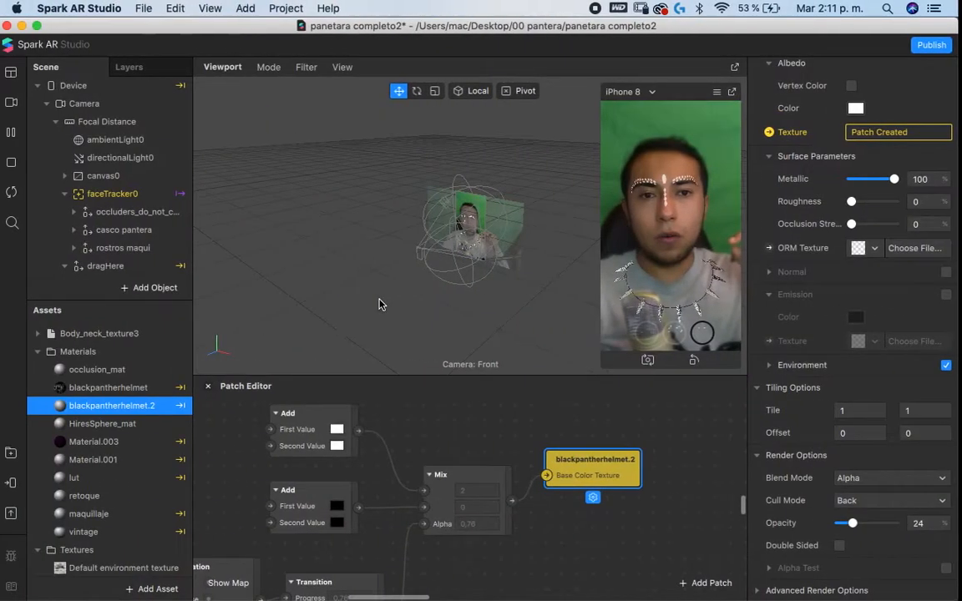
key("ctrl+Up")
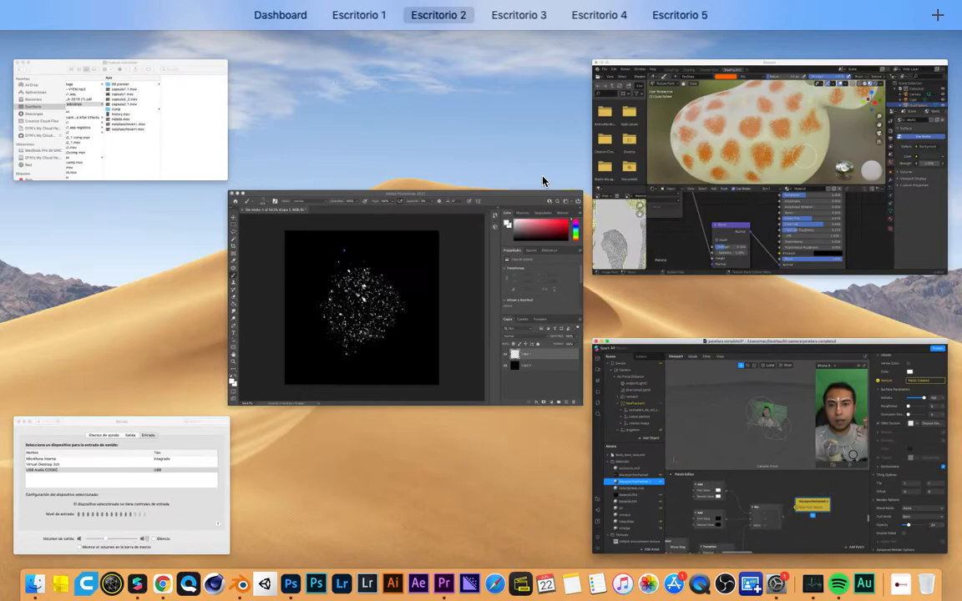
left_click(595, 152)
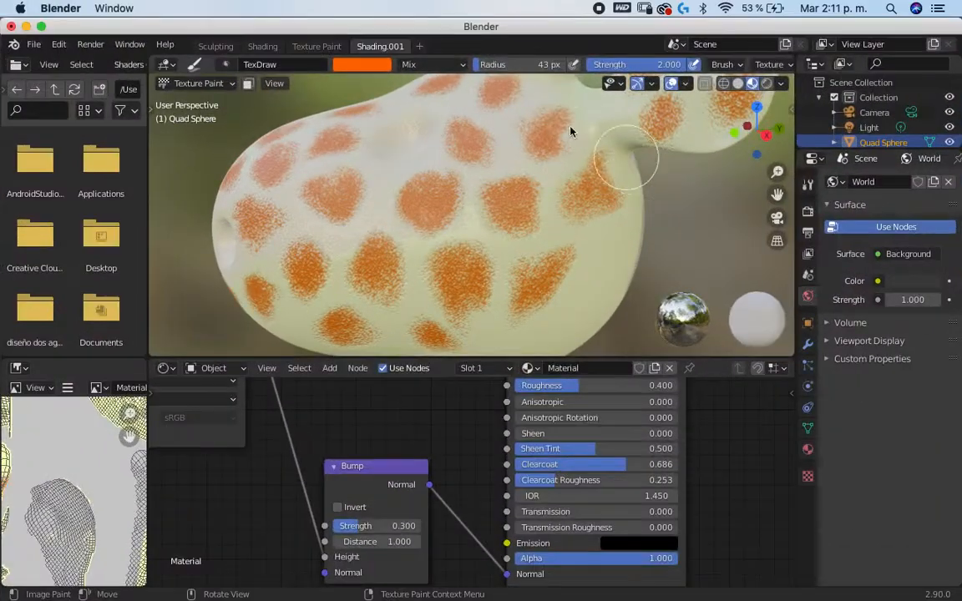
left_click(193, 84)
left_click(196, 117)
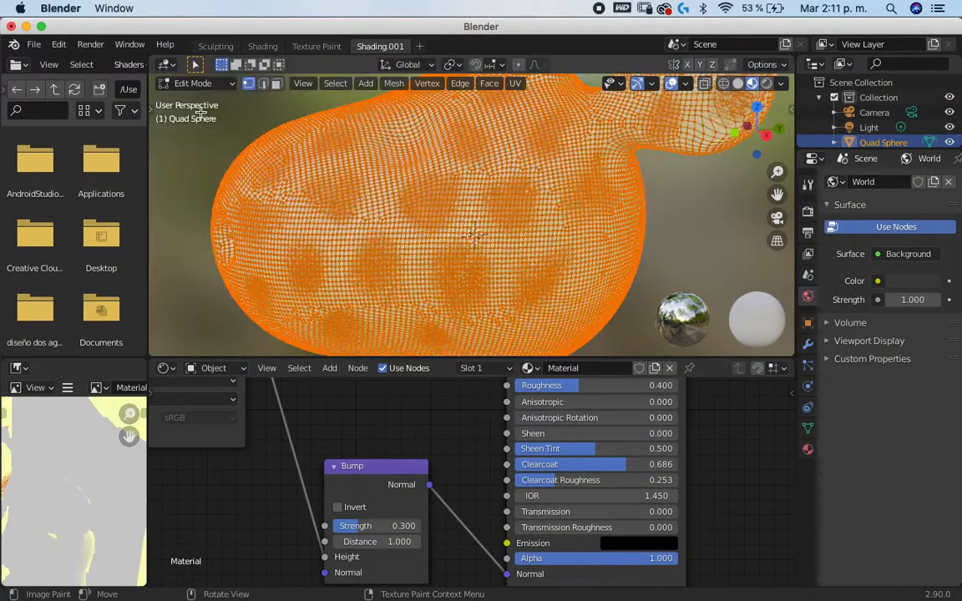
- Examine the density of the giraffe head's mesh wireframe over the painted spots from several distances and angles
scroll(545, 255, "down", 5)
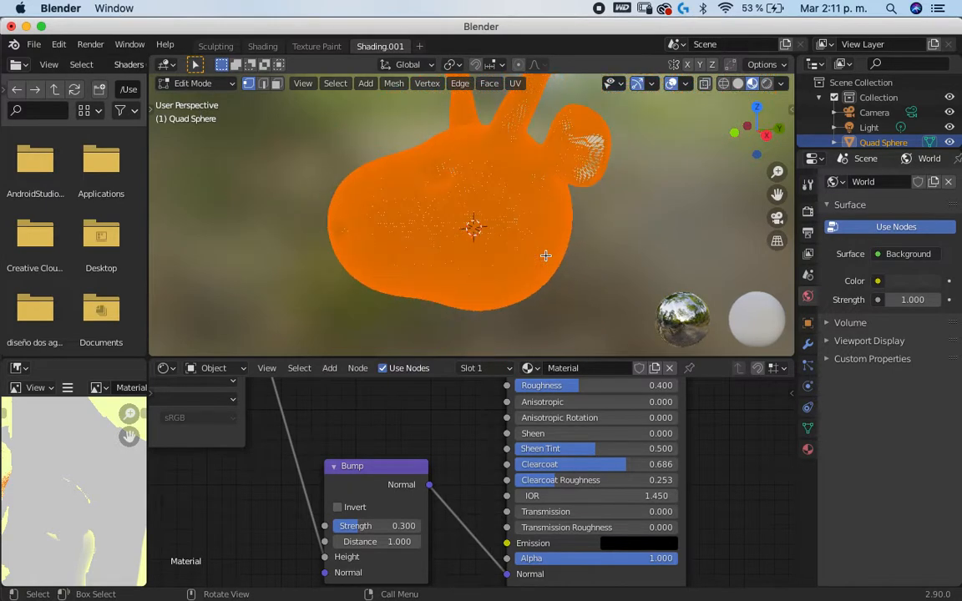
right_click(547, 259)
left_click(589, 245)
scroll(589, 246, "left", 5)
scroll(588, 246, "up", 5)
scroll(589, 245, "right", 5)
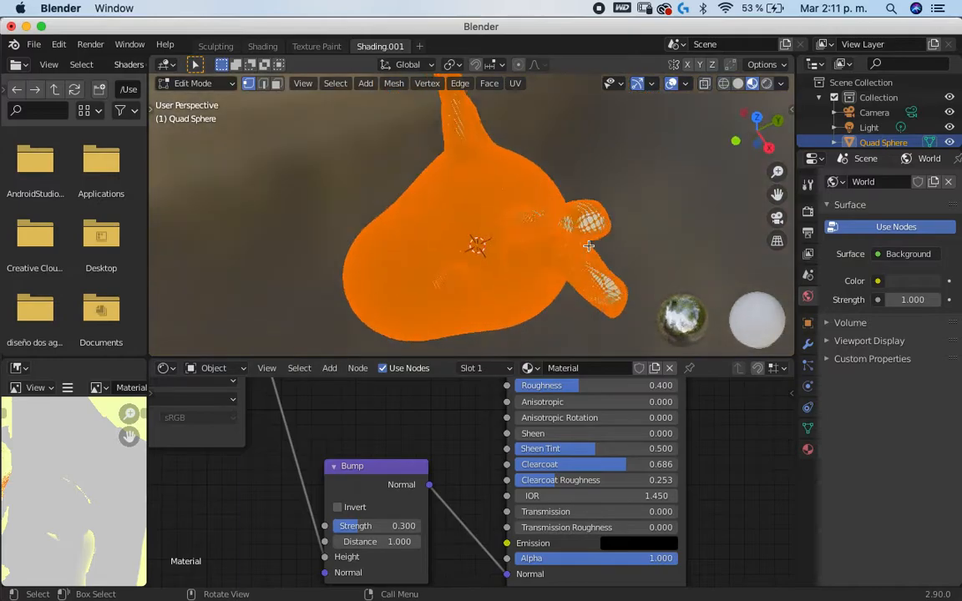
scroll(588, 245, "down", 3)
scroll(588, 246, "up", 5)
scroll(589, 246, "up", 5)
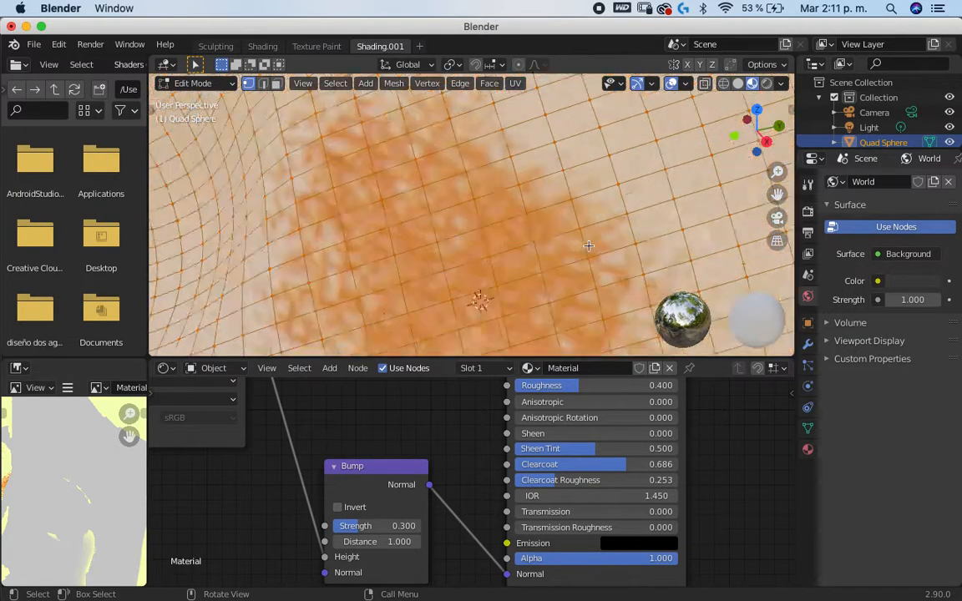
scroll(588, 246, "down", 10)
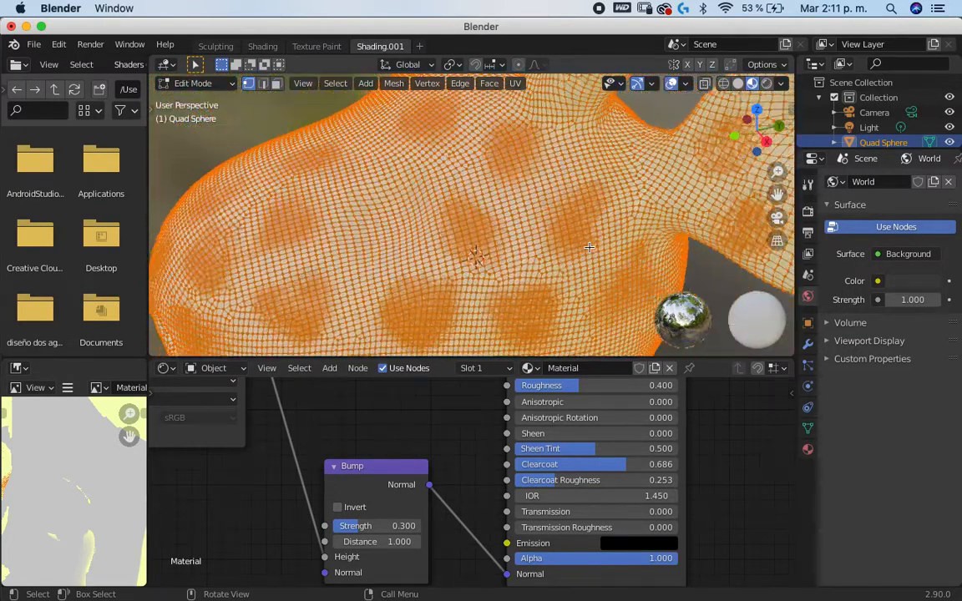
scroll(588, 248, "down", 5)
scroll(589, 248, "right", 3)
- Bring up the Aumentados channel's videos on YouTube in Chrome, and return to the untitled Spark AR Studio project
key("ctrl+Left")
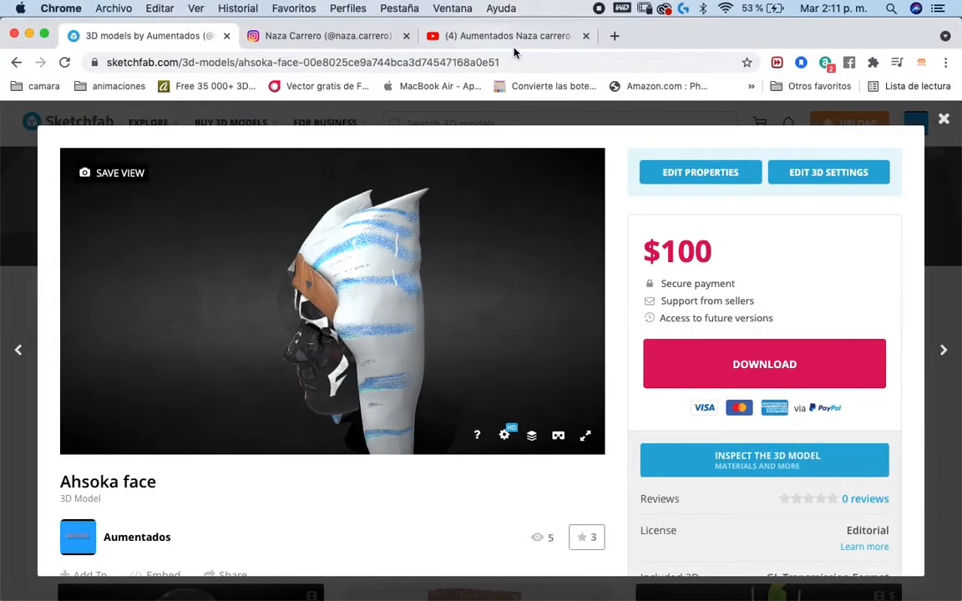
left_click(509, 36)
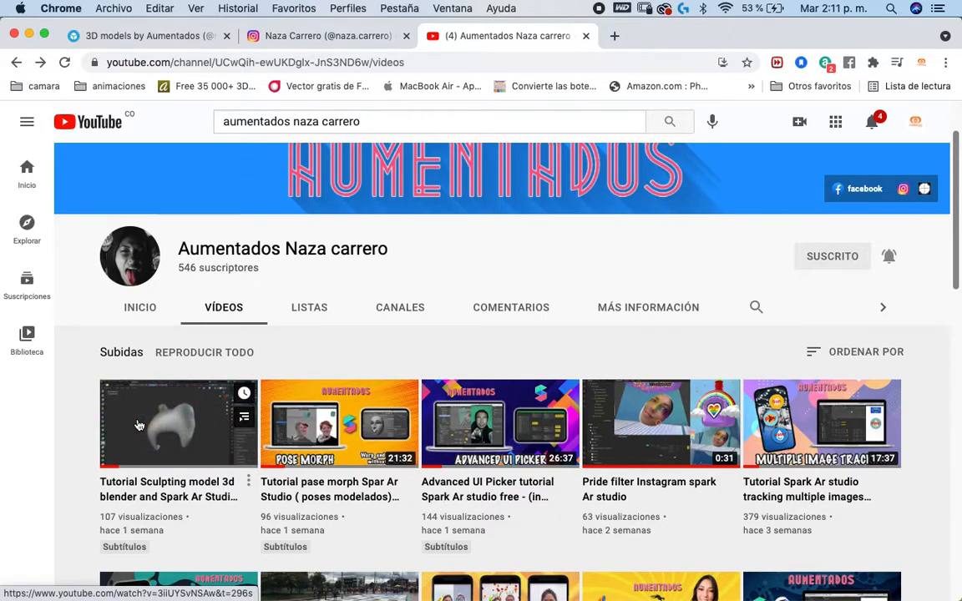
key("ctrl+Right")
key("ctrl+Right")
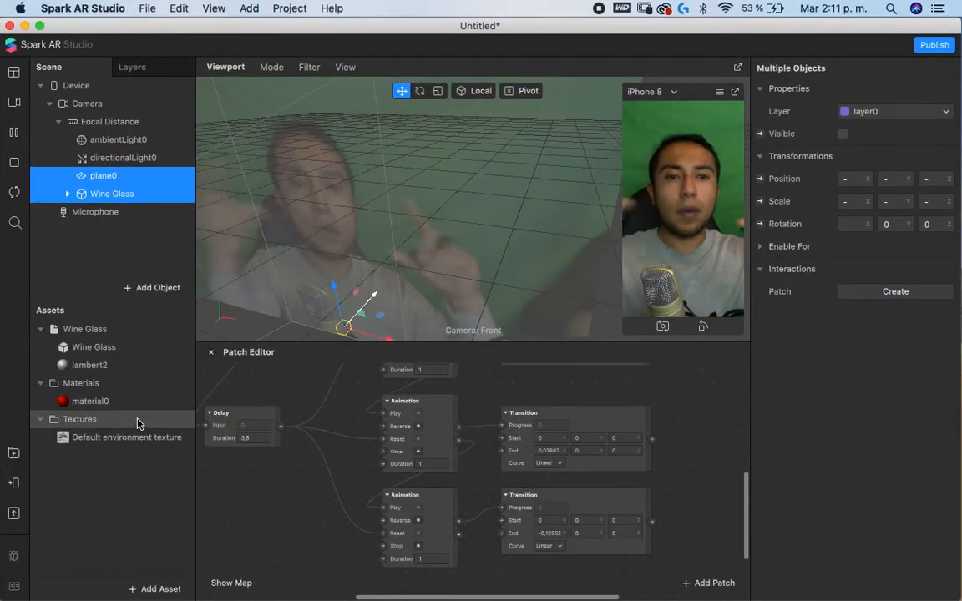